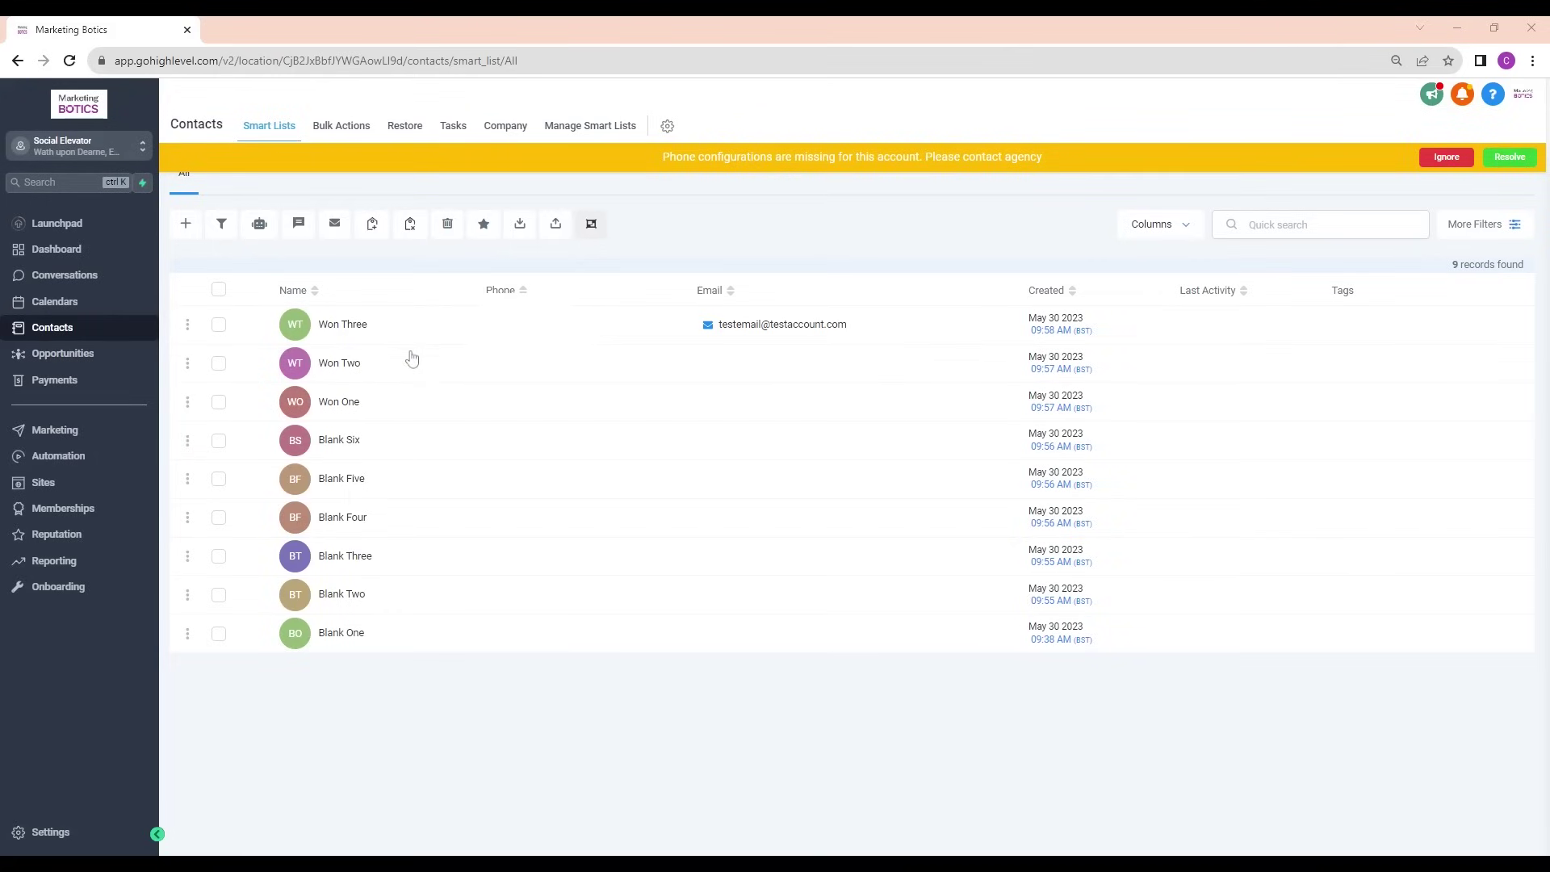
Open the top contact's email composer and check the sender name and address
mouse_move(769, 336)
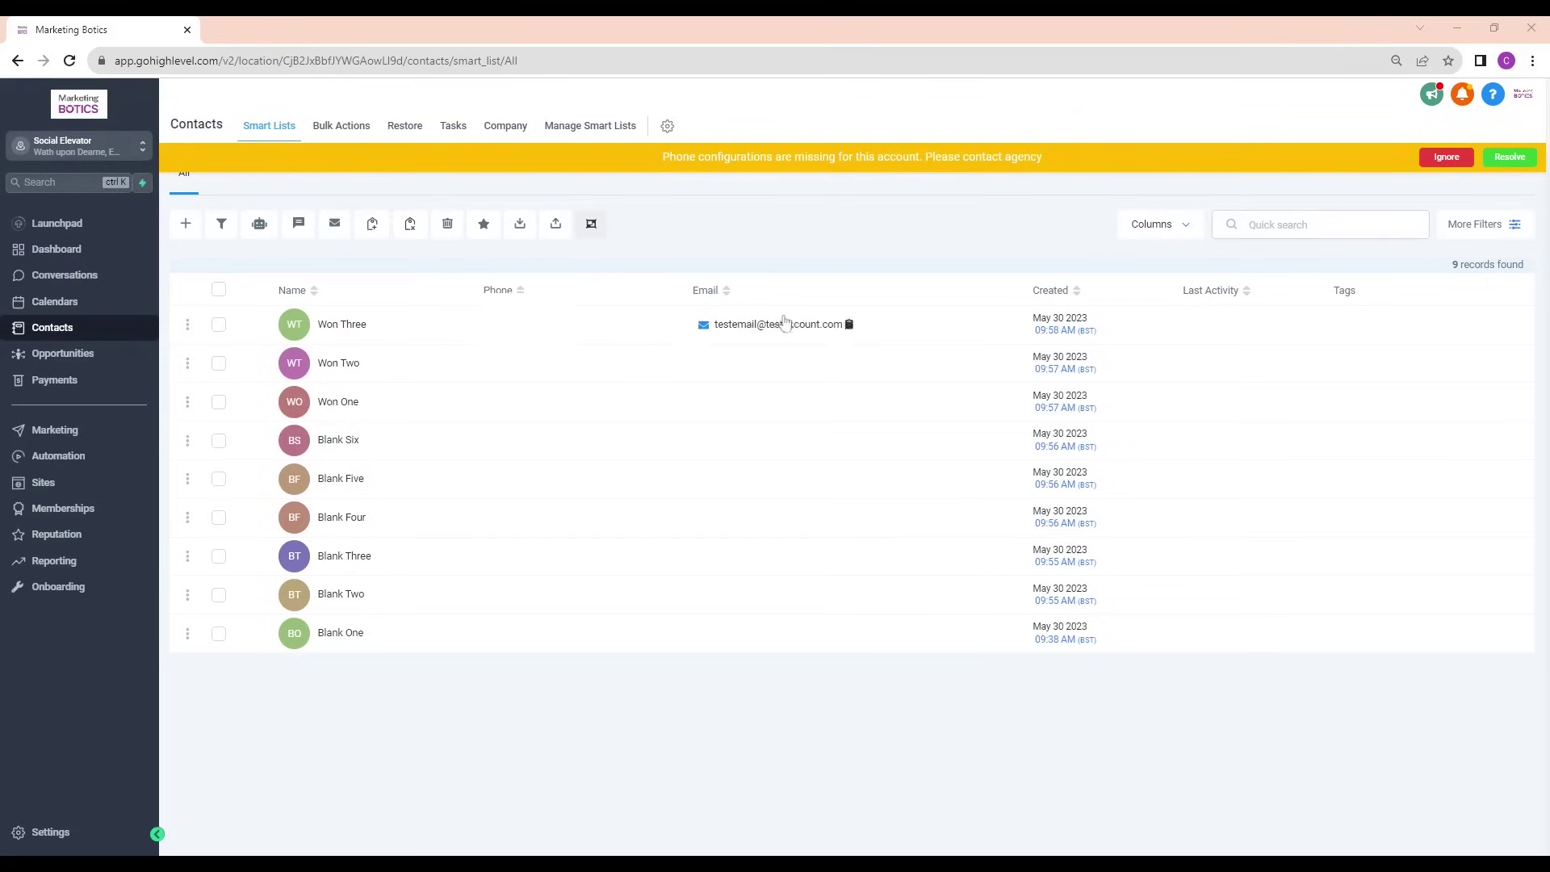
left_click(350, 323)
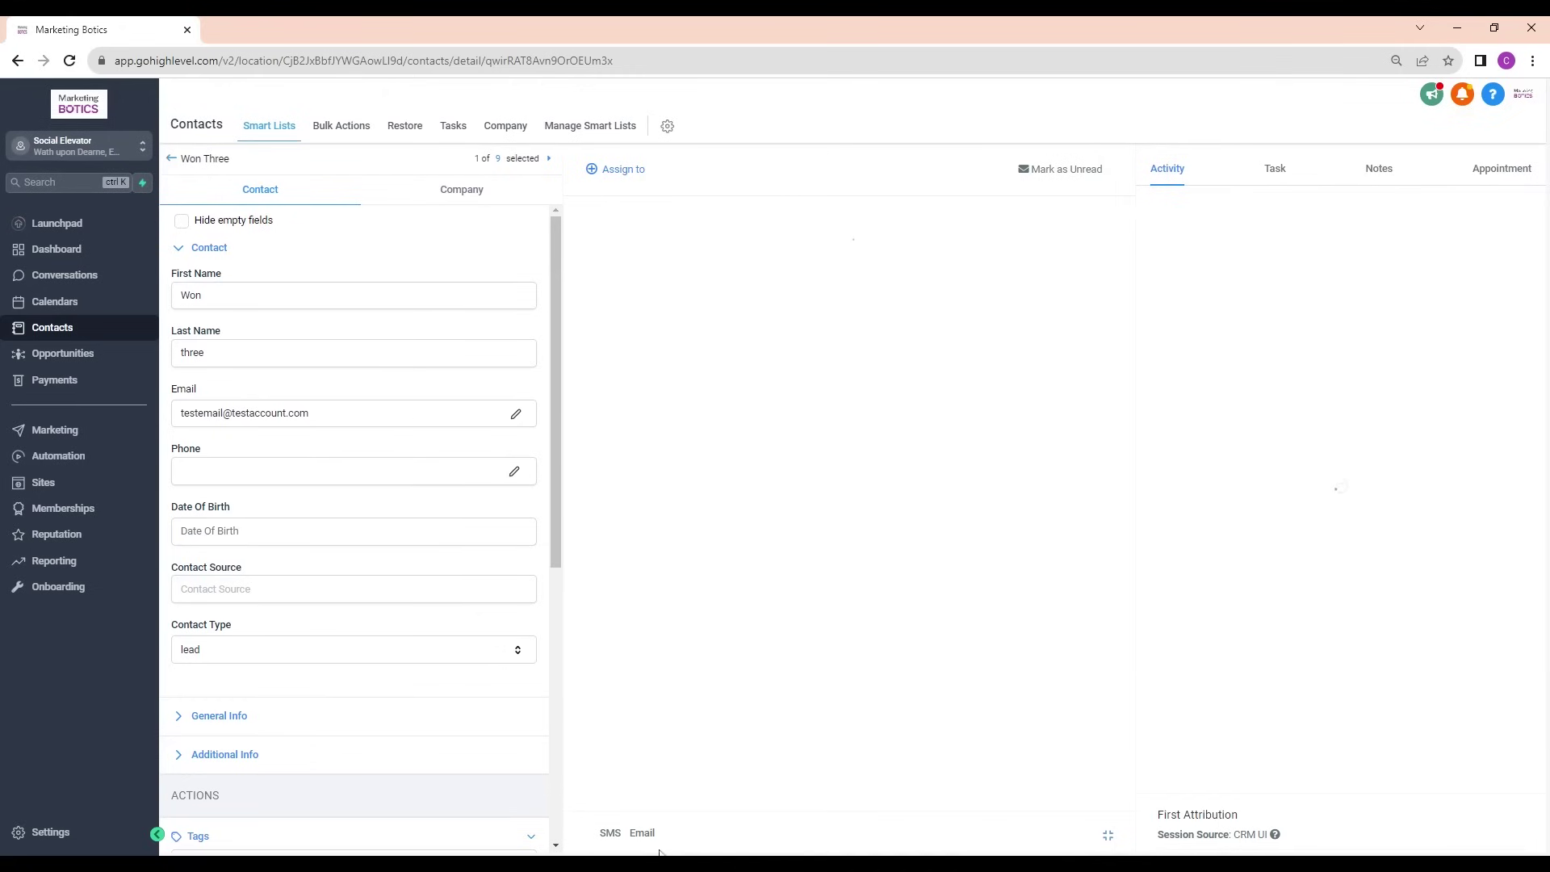
left_click(640, 833)
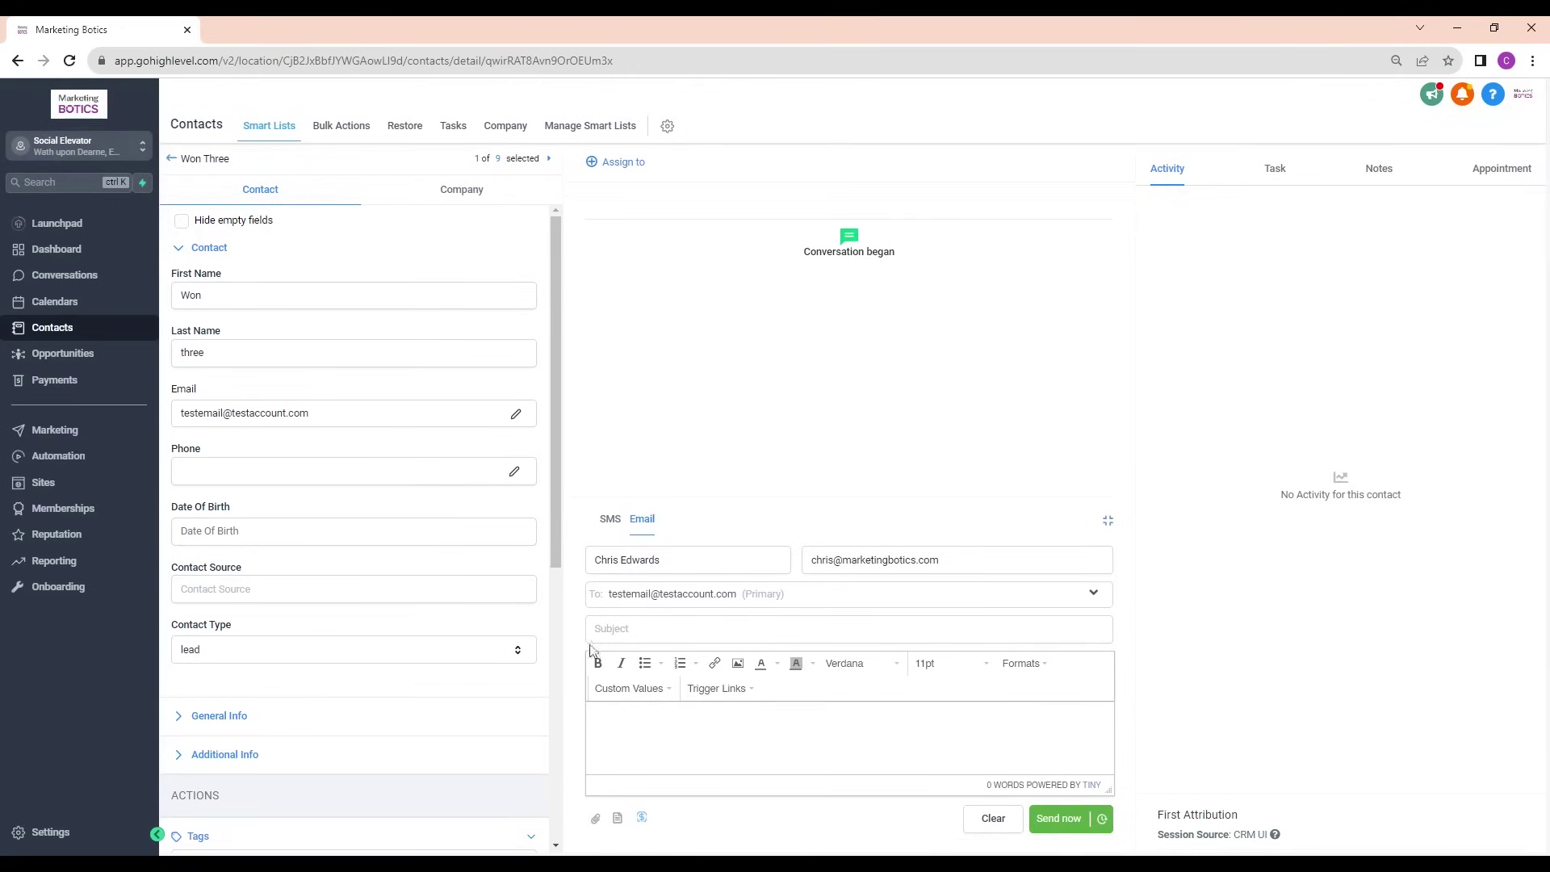
left_click(686, 559)
left_click(882, 559)
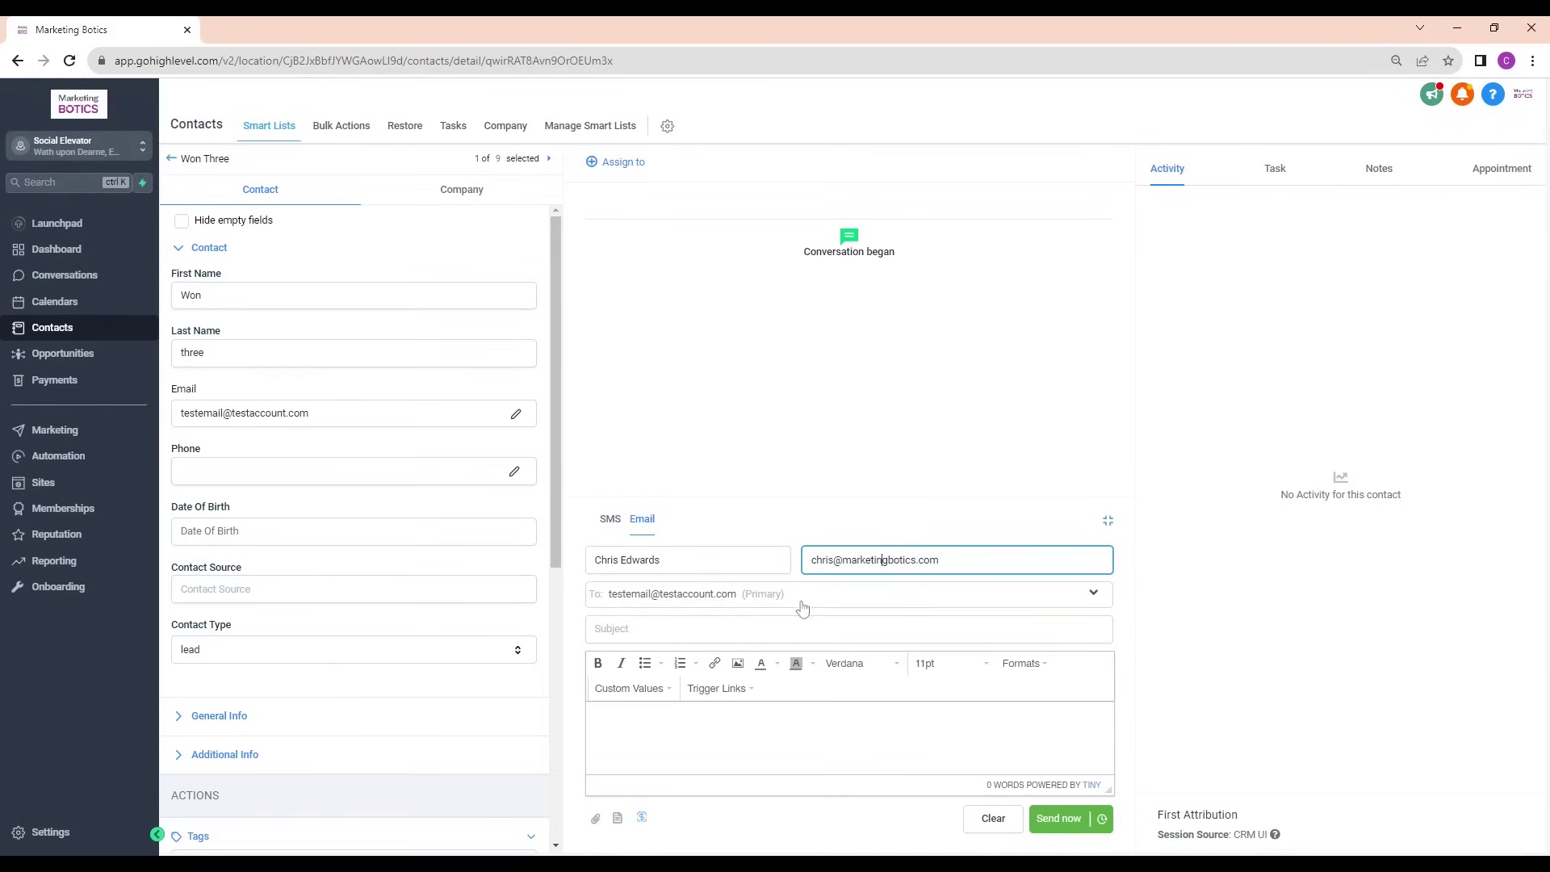
Enter the subject 'Sending this across to you' and a short greeting asking how they are
left_click(597, 628)
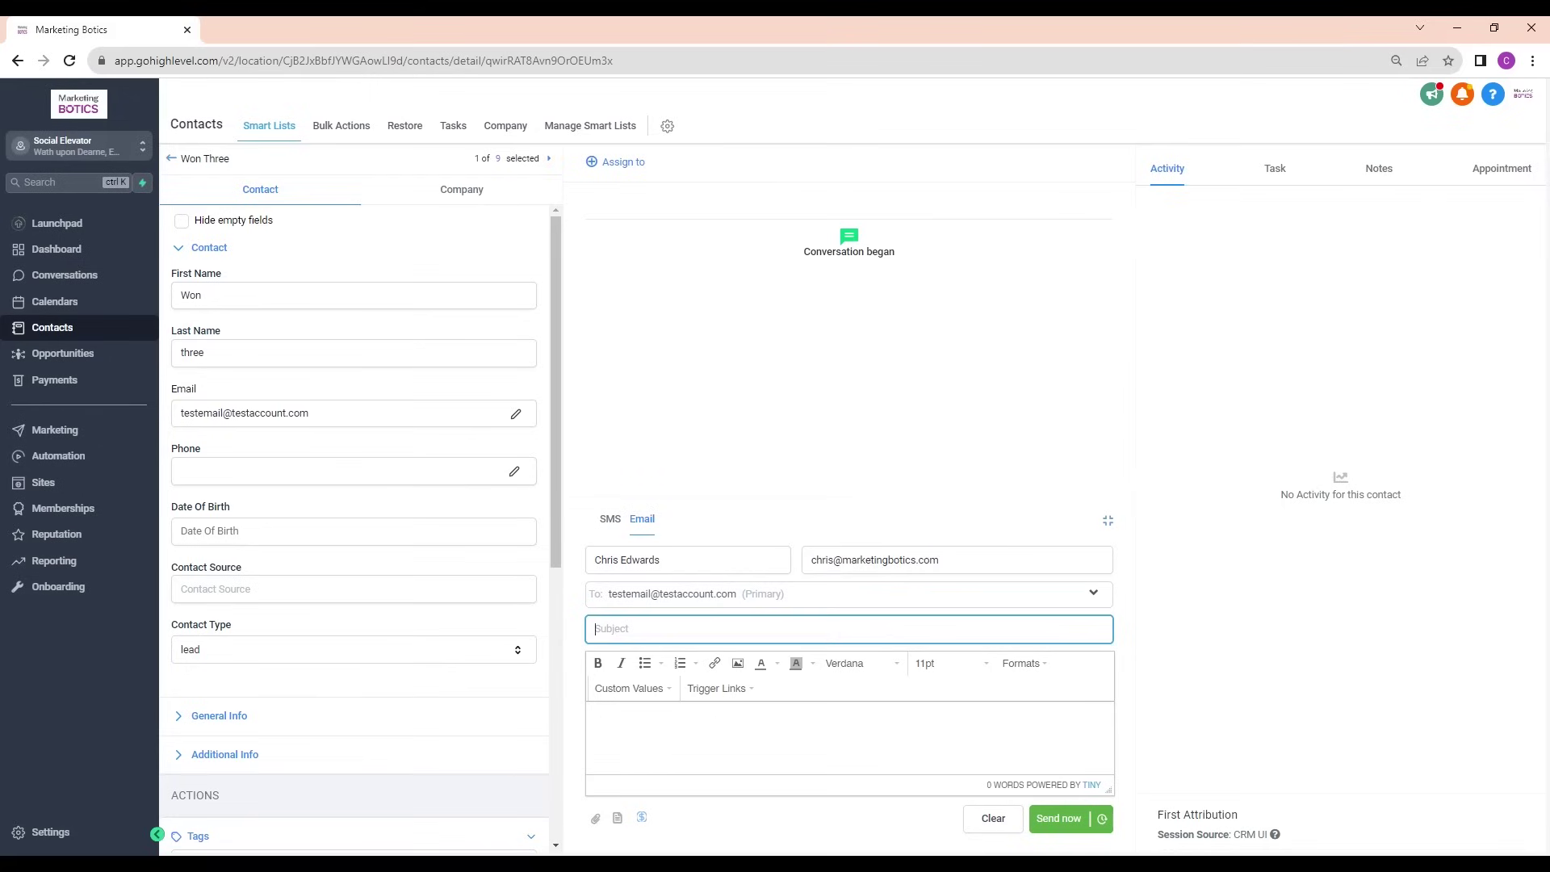
type("Sending this across to you")
left_click(593, 718)
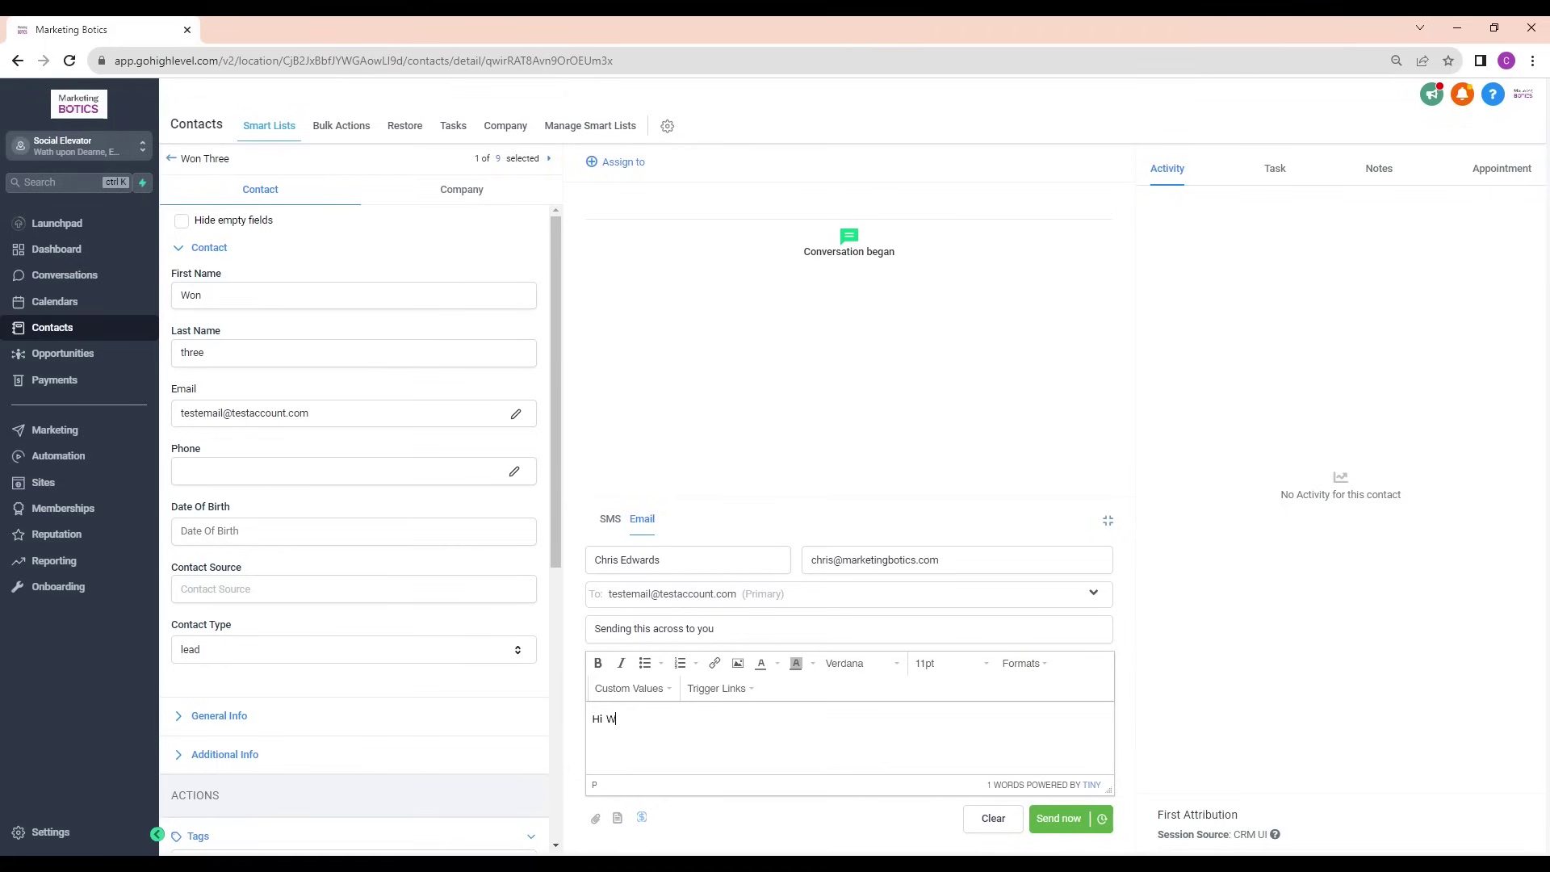
key("Return")
key("Return")
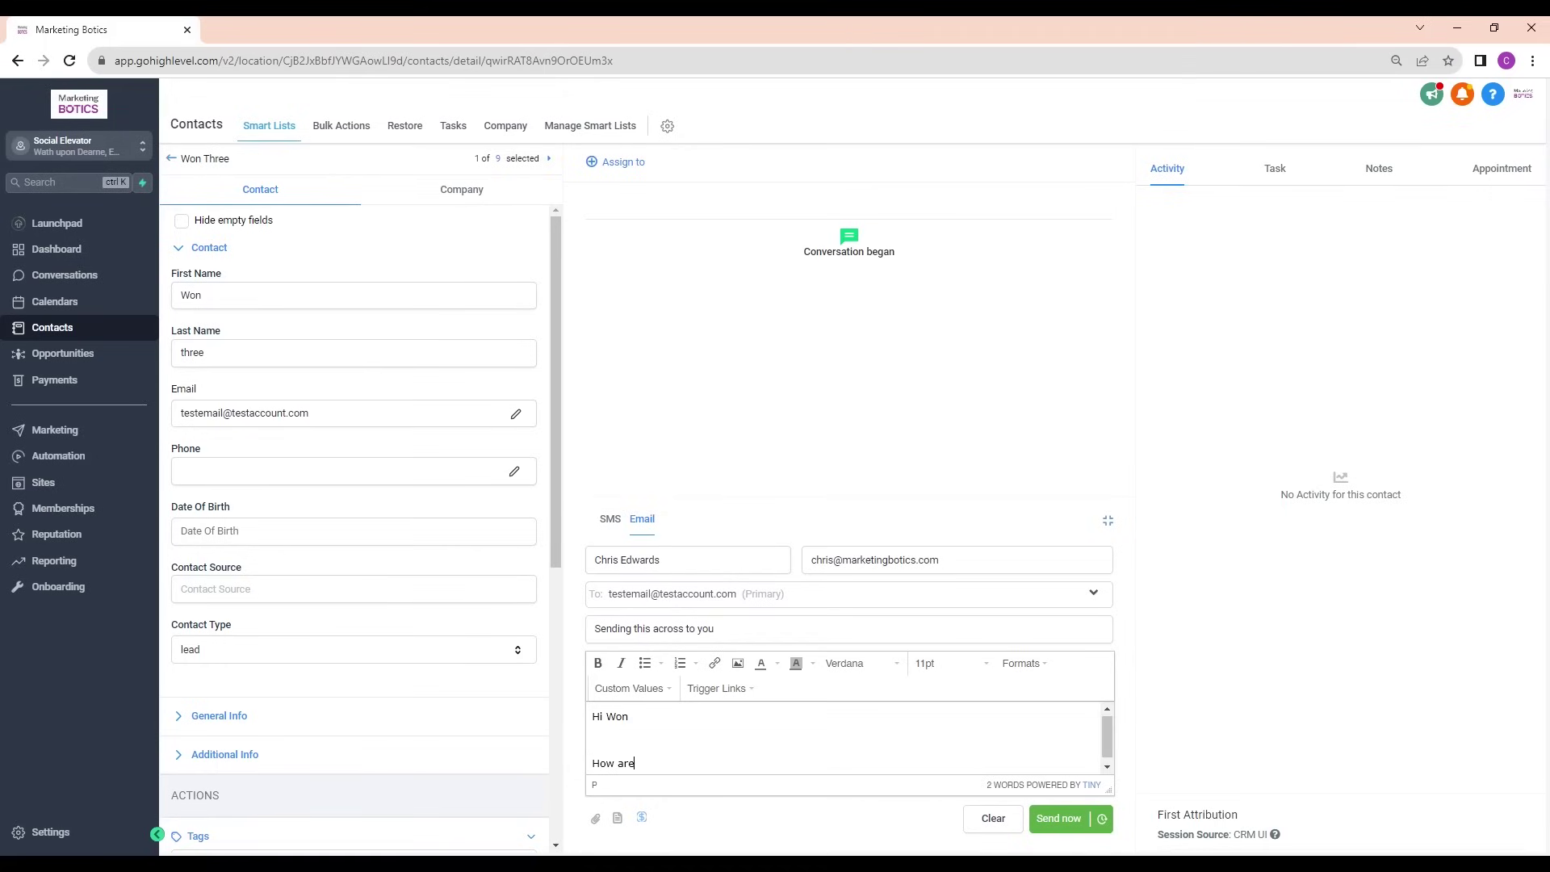
scroll(727, 739, "down", 1)
Open the staff member's edit window from Settings > My Staff and expand User Info
left_click(50, 833)
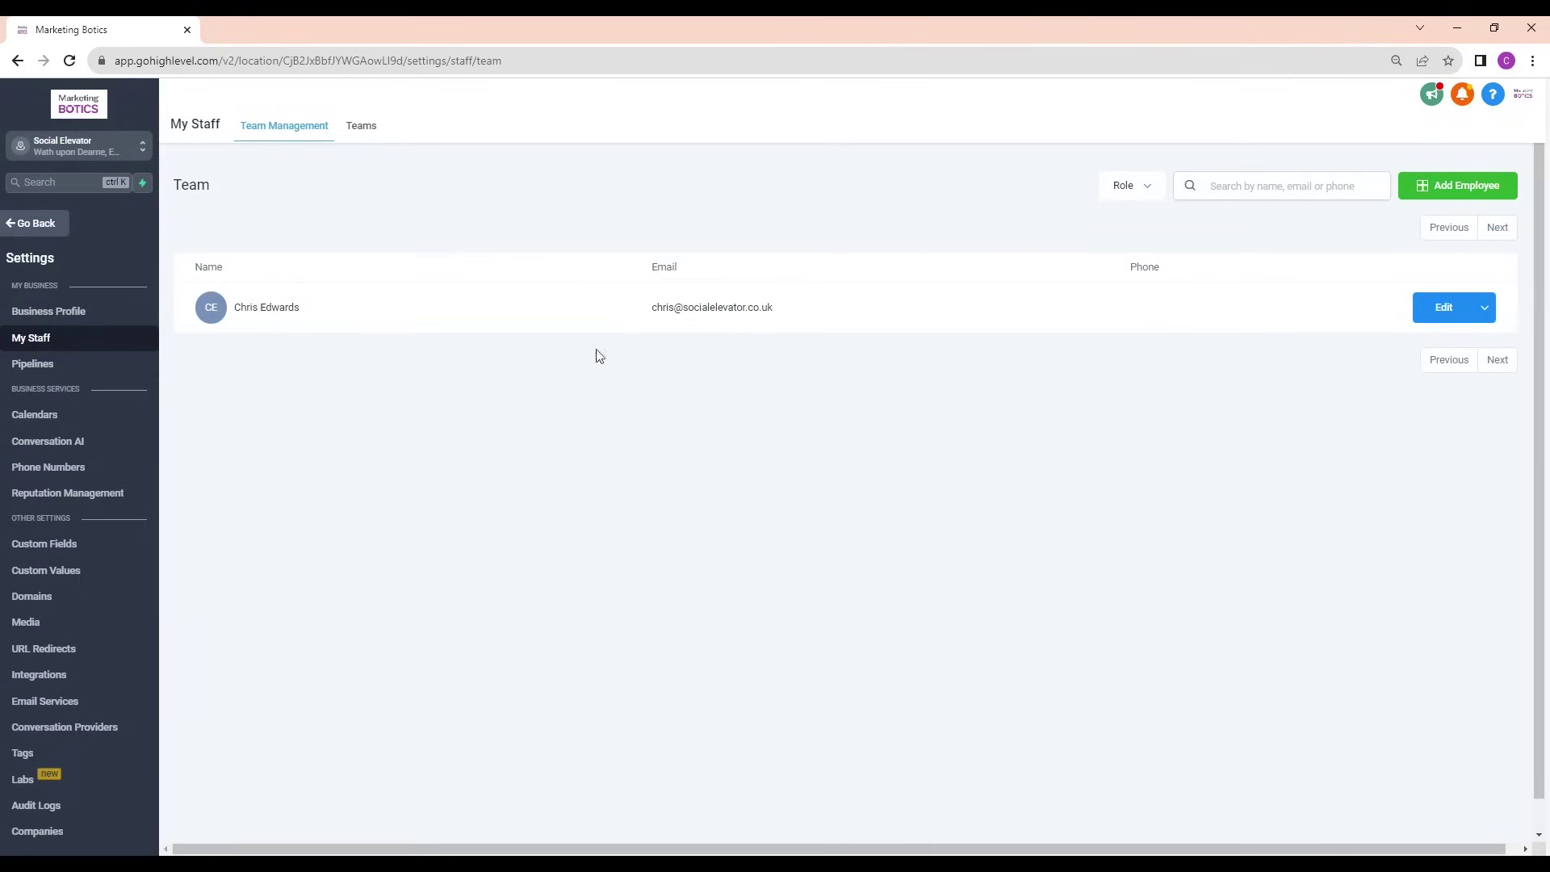
left_click(1458, 315)
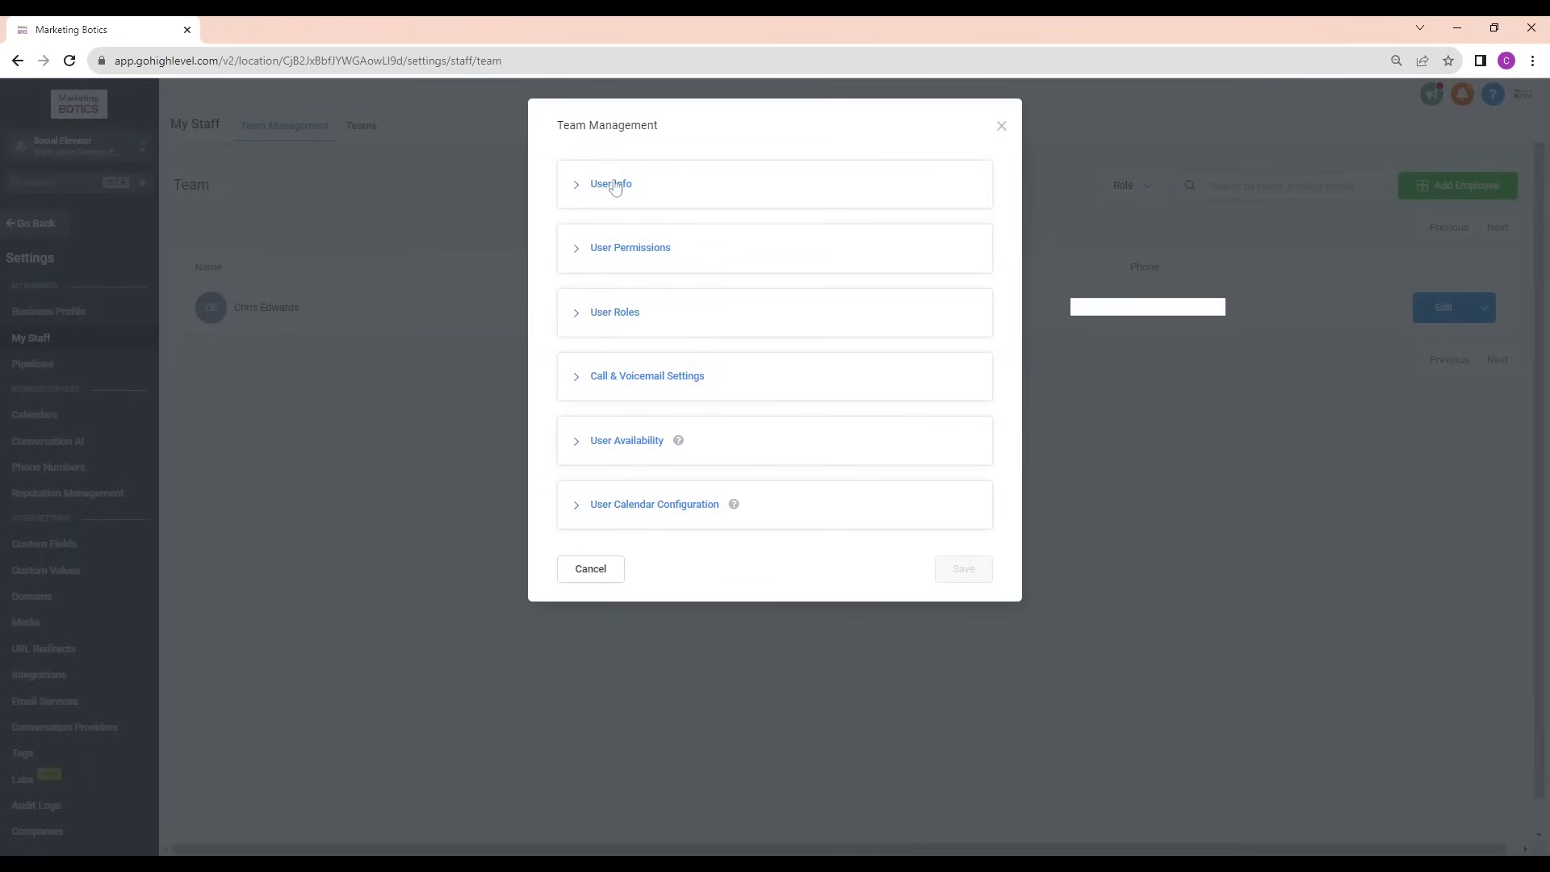
left_click(623, 187)
scroll(632, 346, "down", 3)
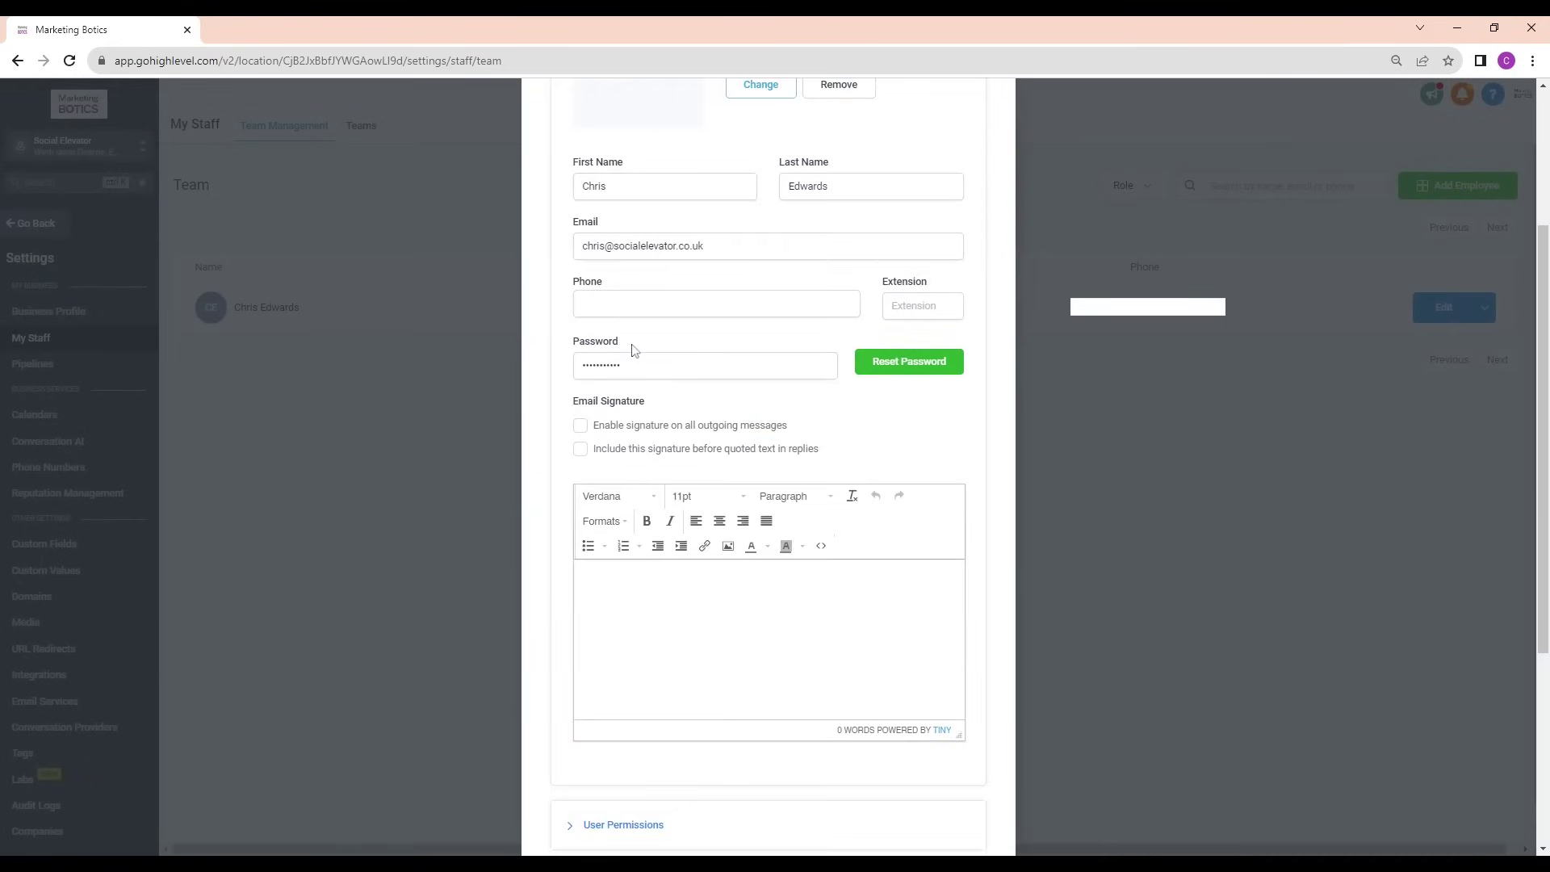
scroll(682, 517, "down", 1)
left_click(671, 536)
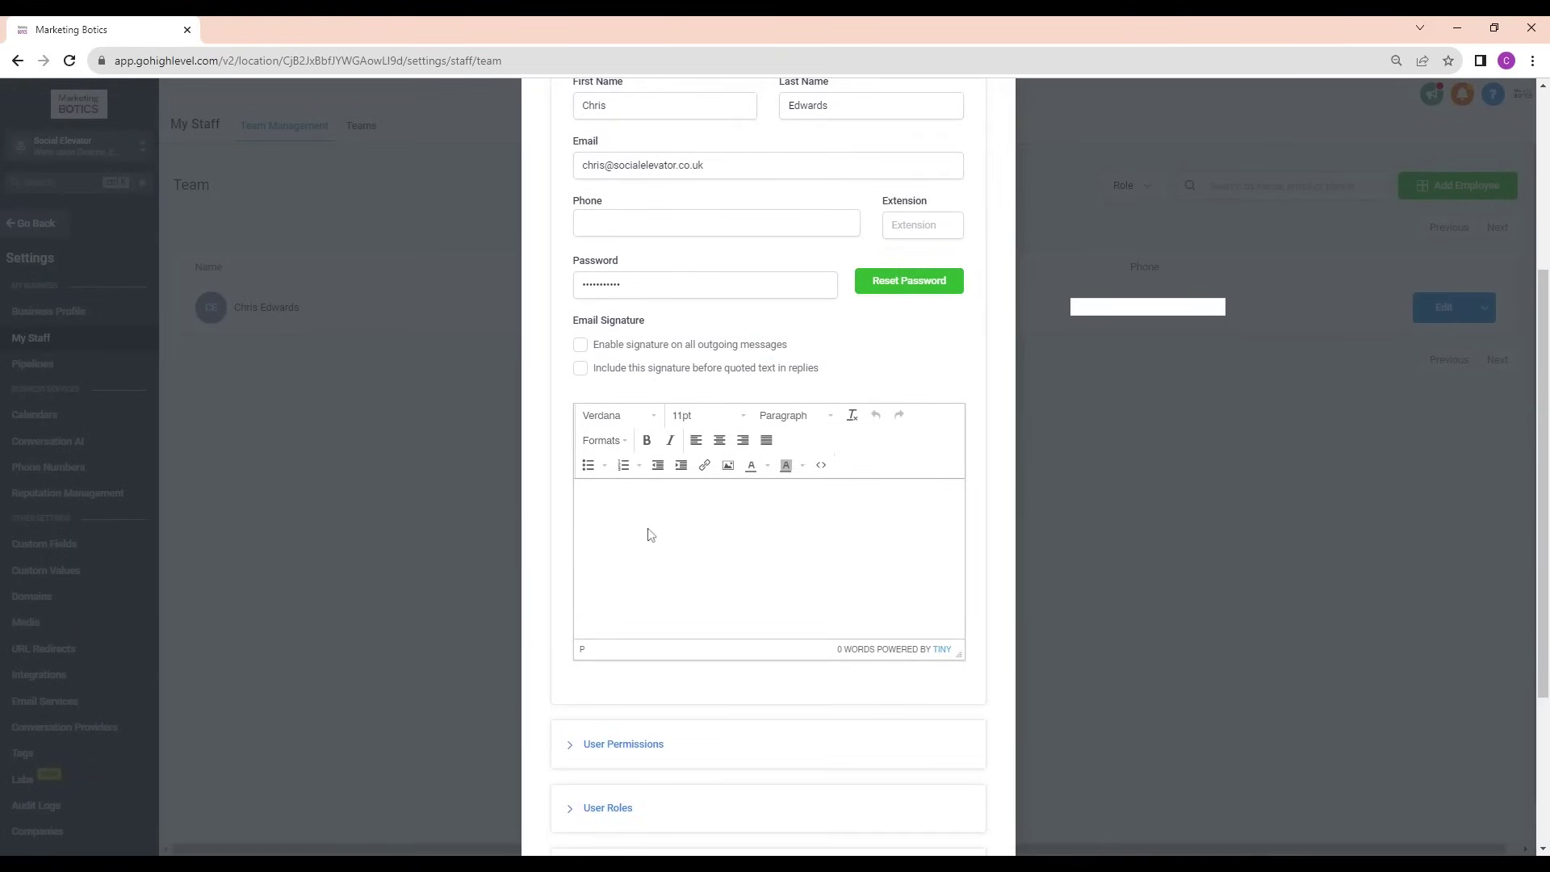
scroll(593, 419, "up", 1)
scroll(592, 419, "up", 1)
Enable the signature on all outgoing messages and before quoted replies, then close the window
left_click(580, 425)
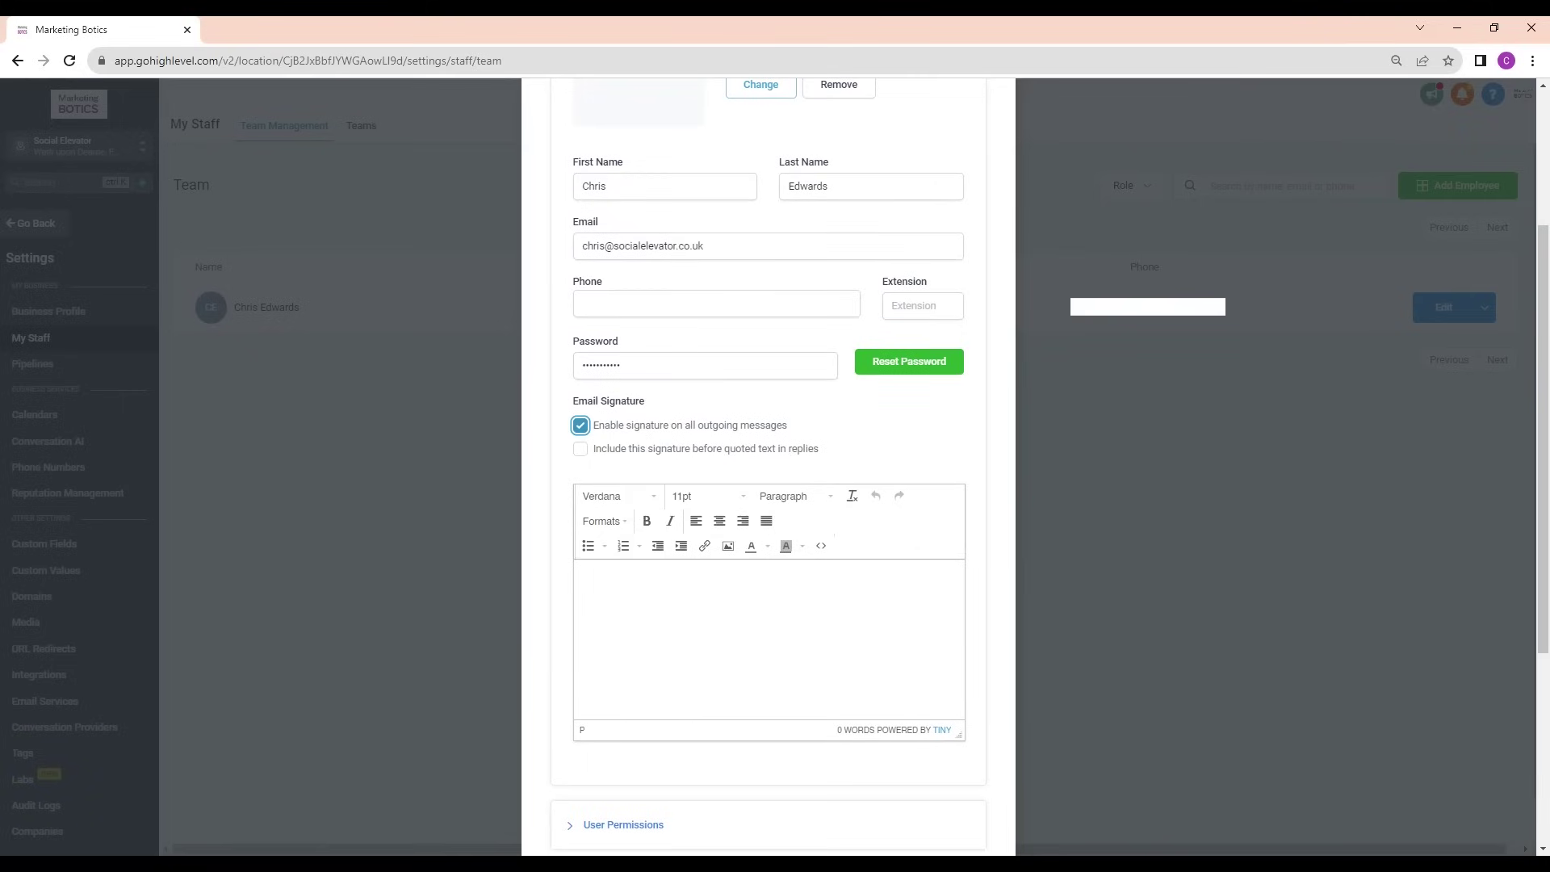
left_click(581, 449)
left_click(661, 604)
scroll(888, 621, "up", 3)
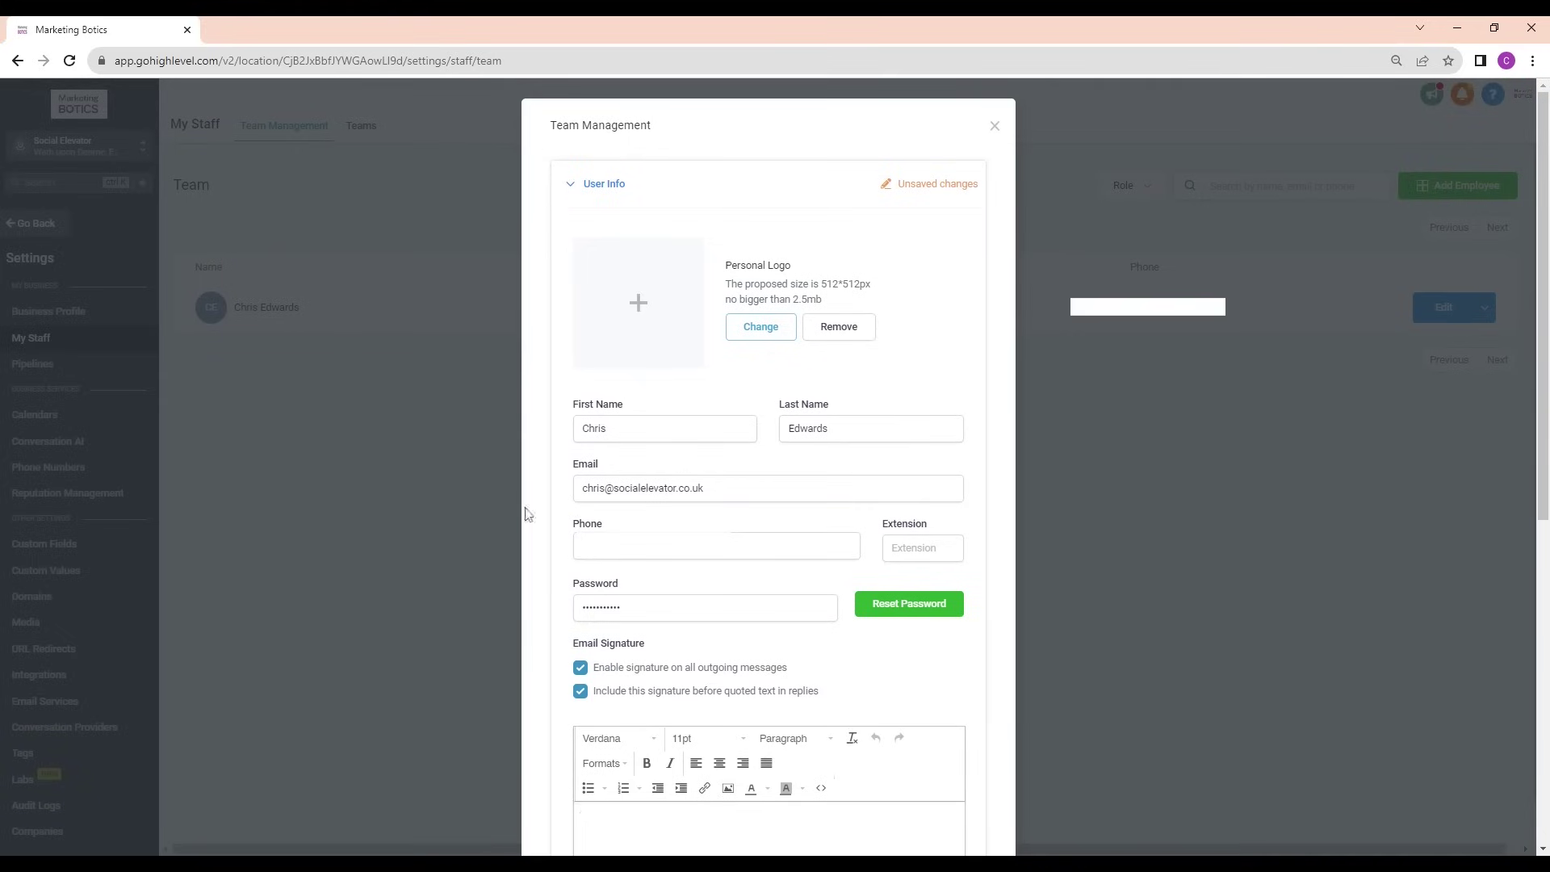
scroll(768, 642, "down", 3)
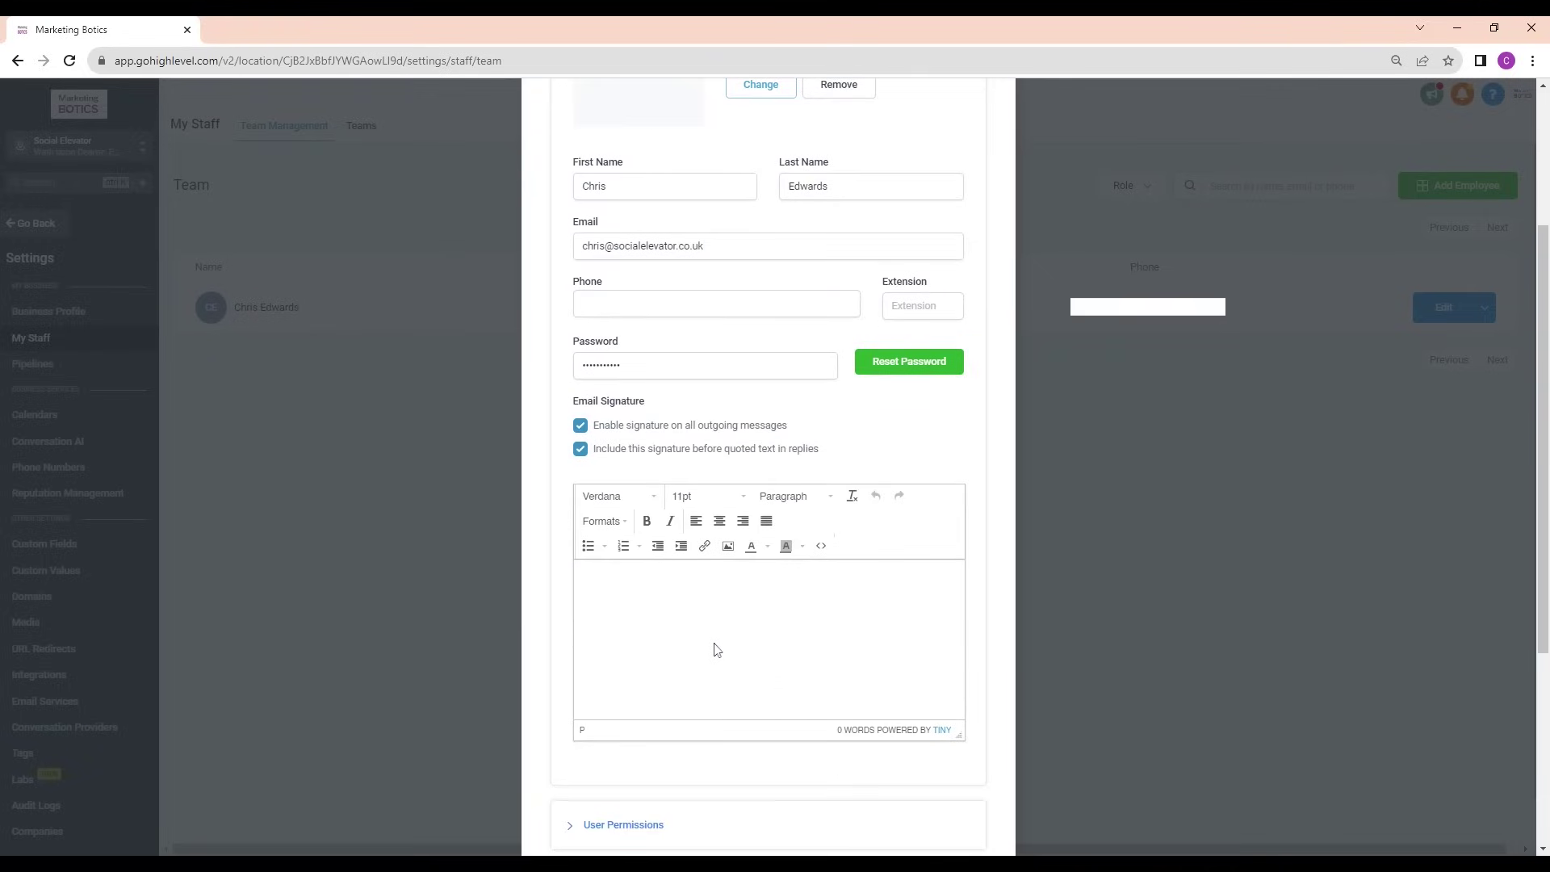
scroll(719, 619, "up", 3)
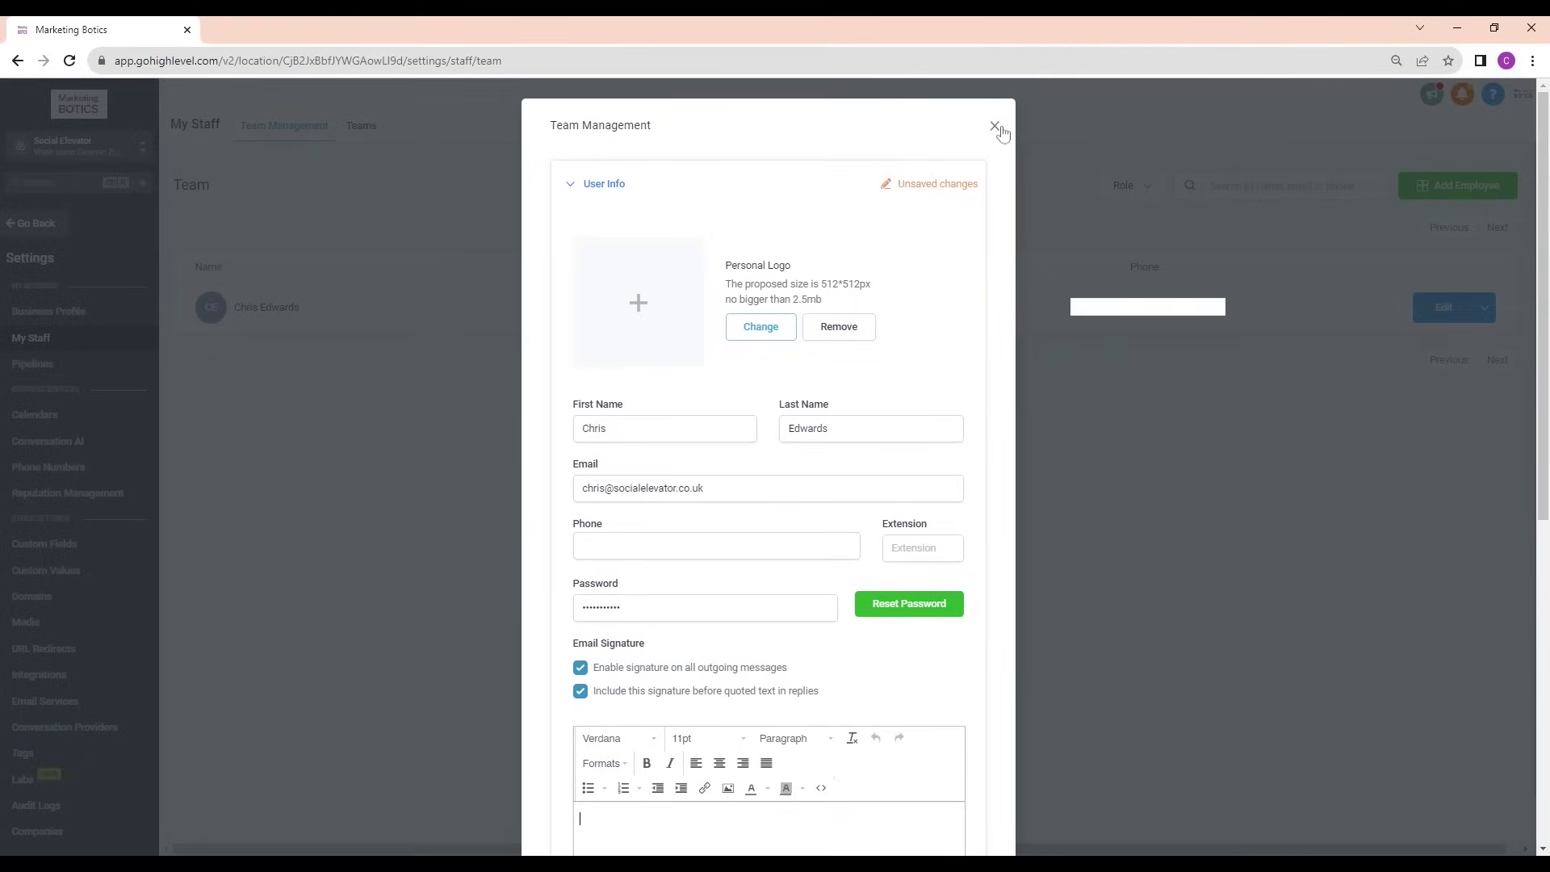
left_click(996, 127)
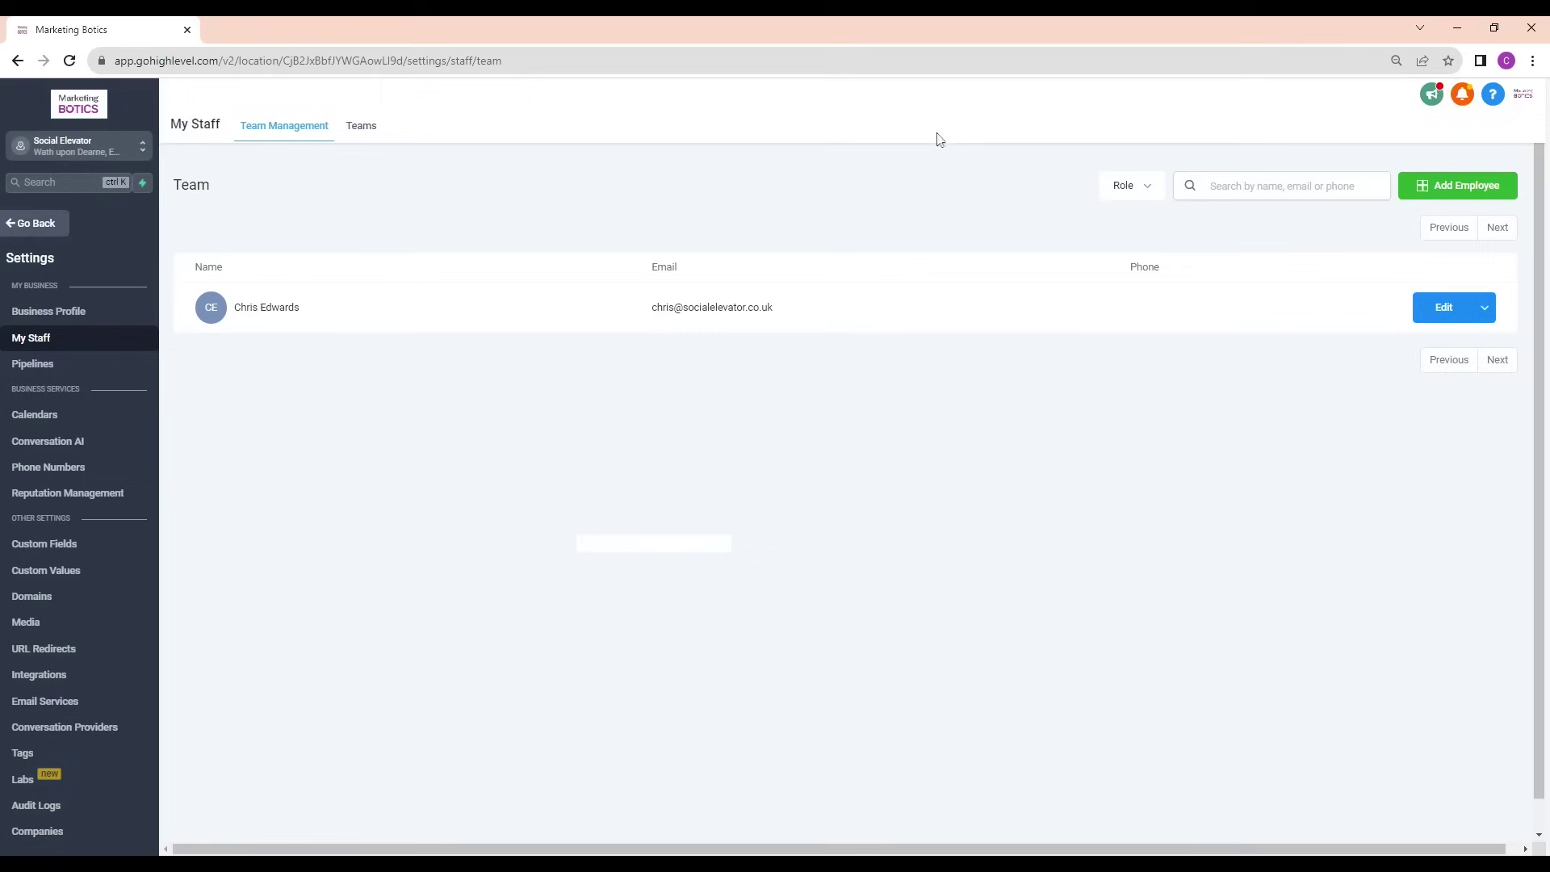
Return to the contact's page and reopen its email composer
left_click(43, 230)
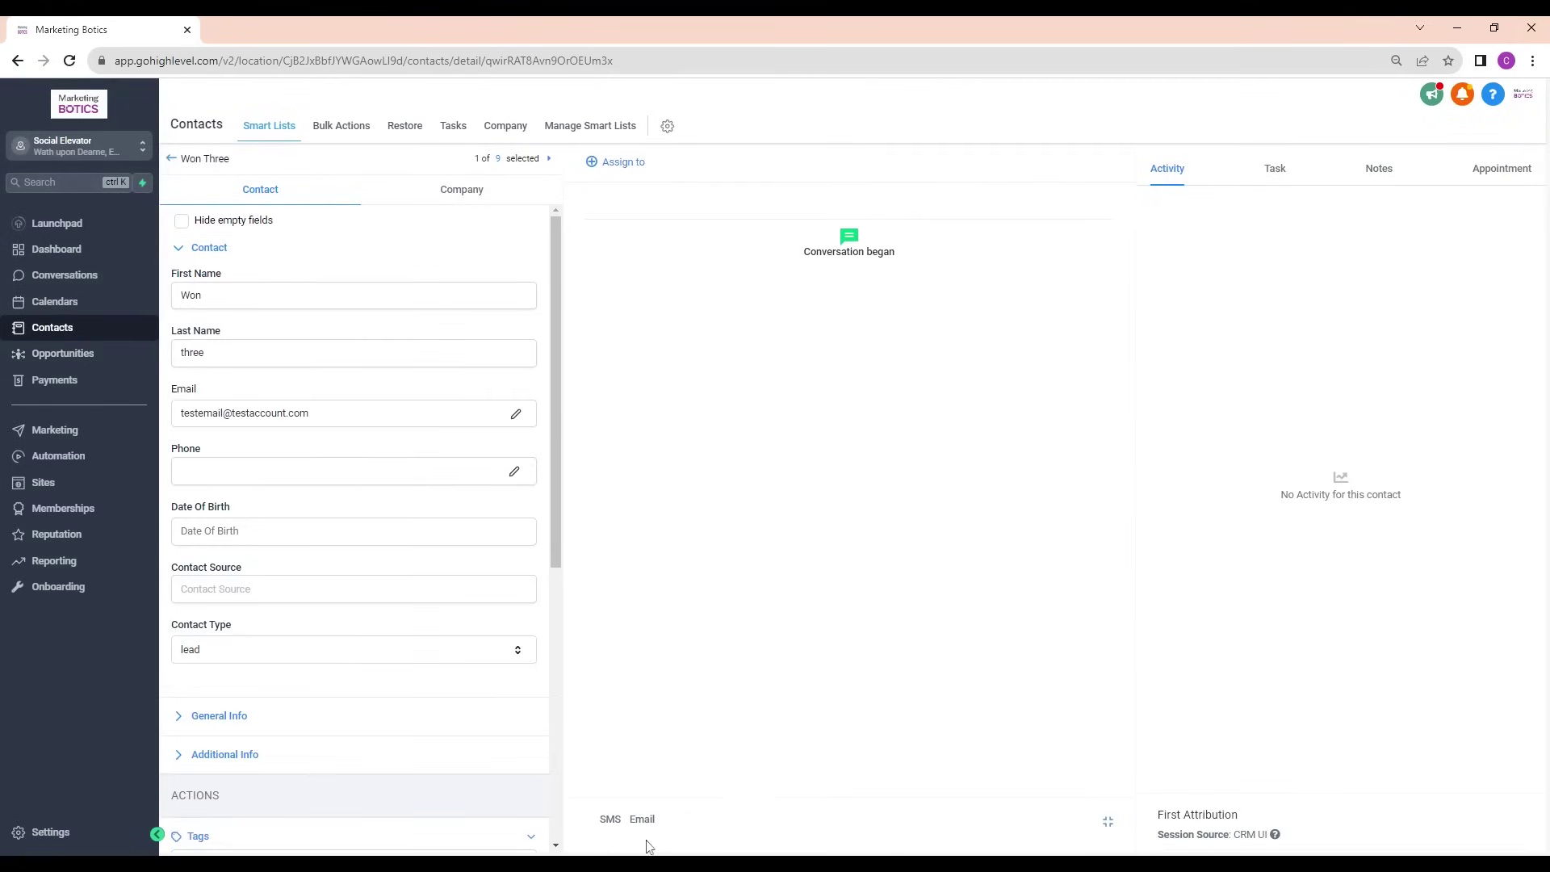
left_click(643, 833)
left_click(669, 747)
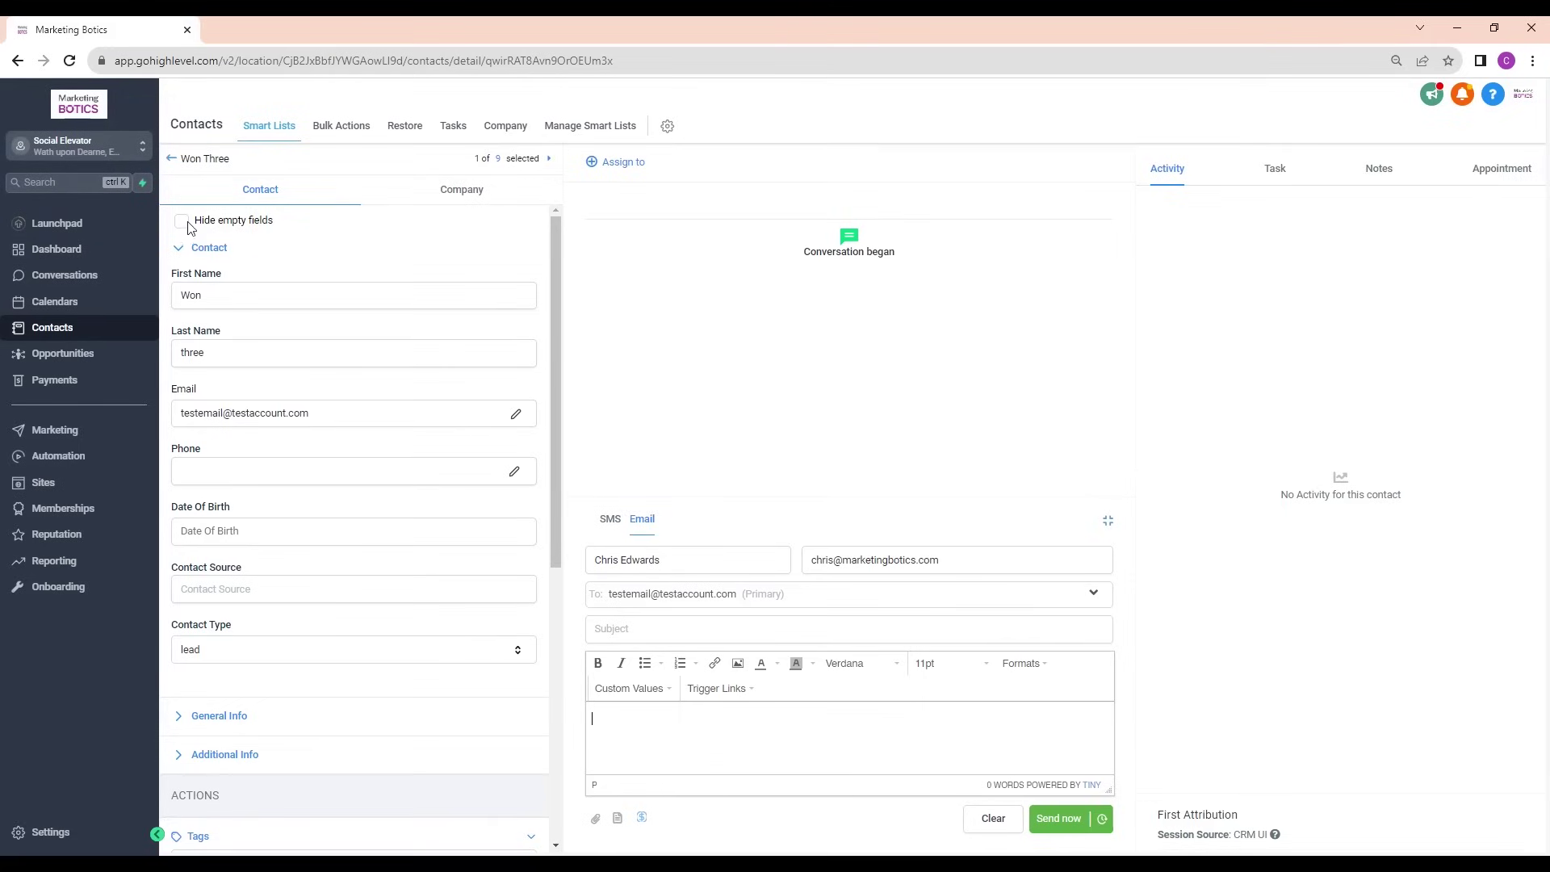
Back in the contacts list, select all nine contacts for a bulk email
left_click(172, 160)
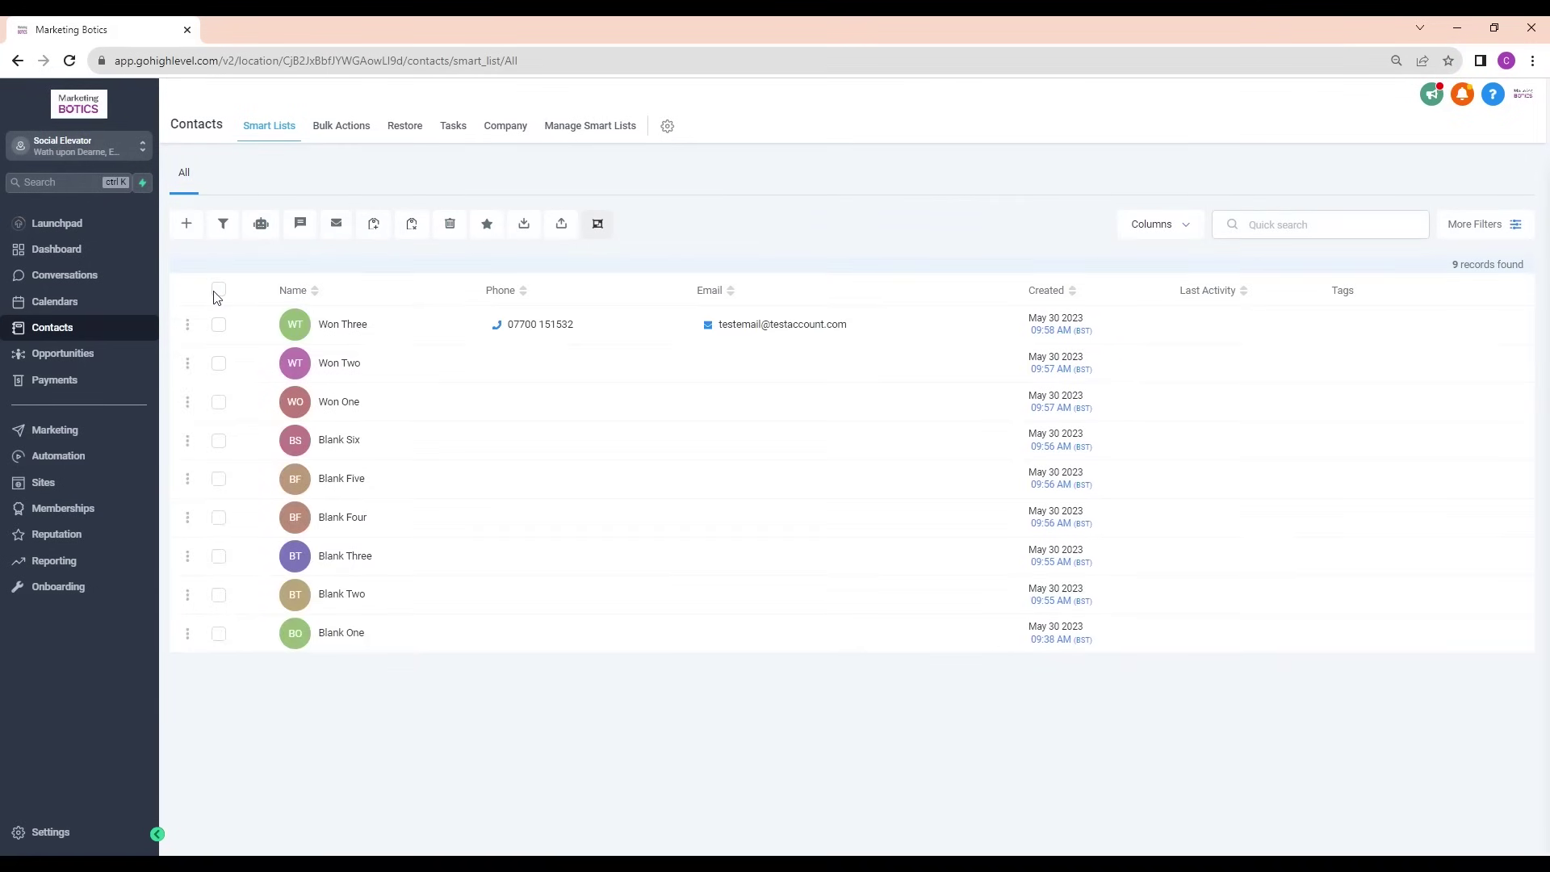
left_click(218, 290)
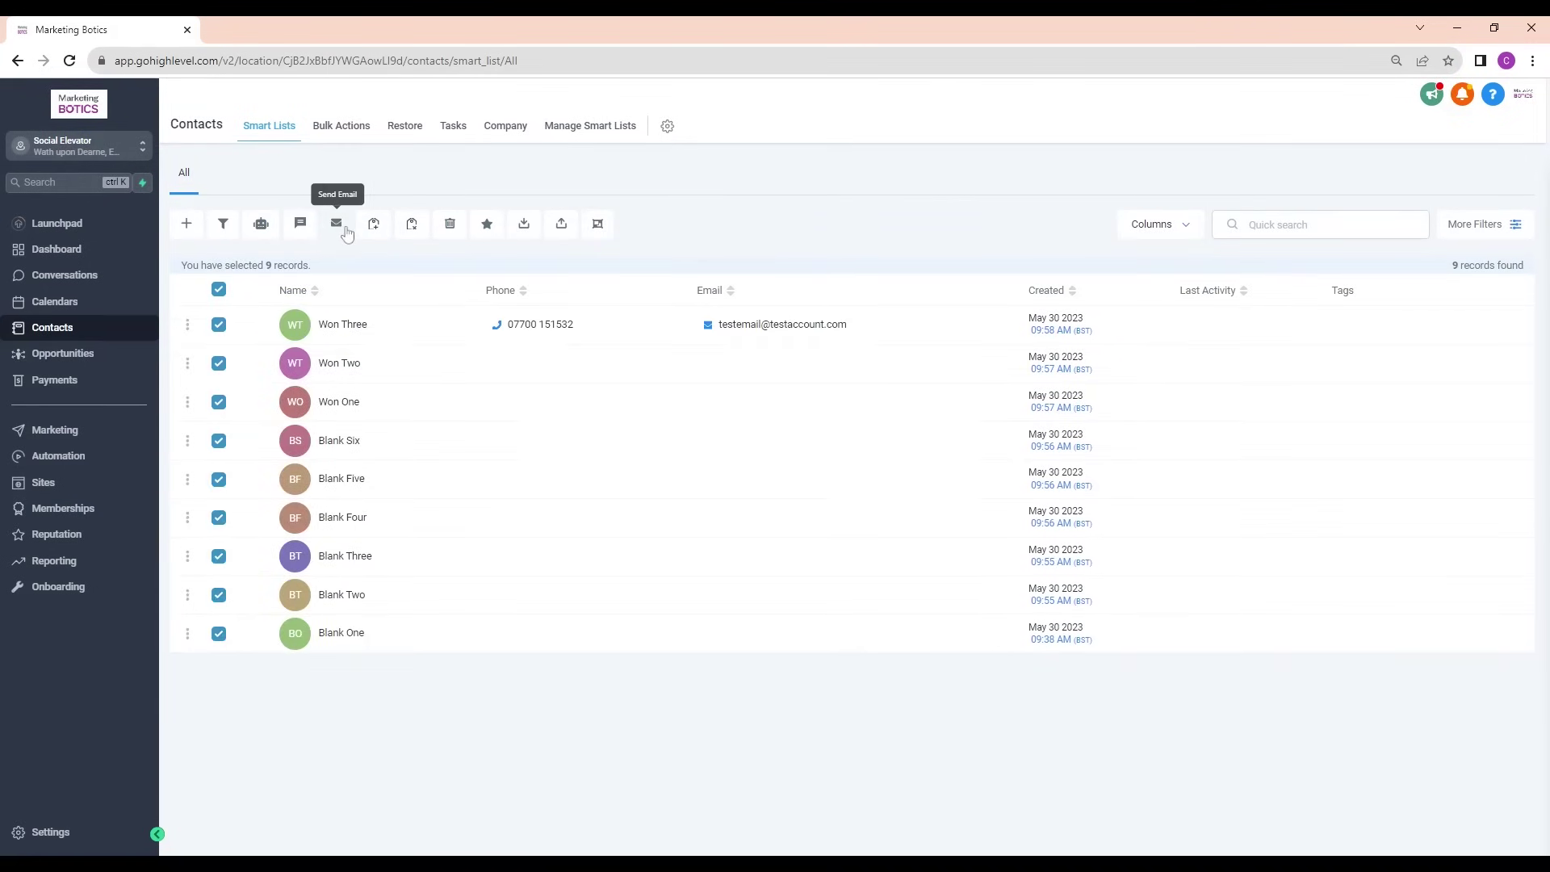
left_click(336, 225)
Open the bulk email composer and look through the available email templates
left_click(938, 363)
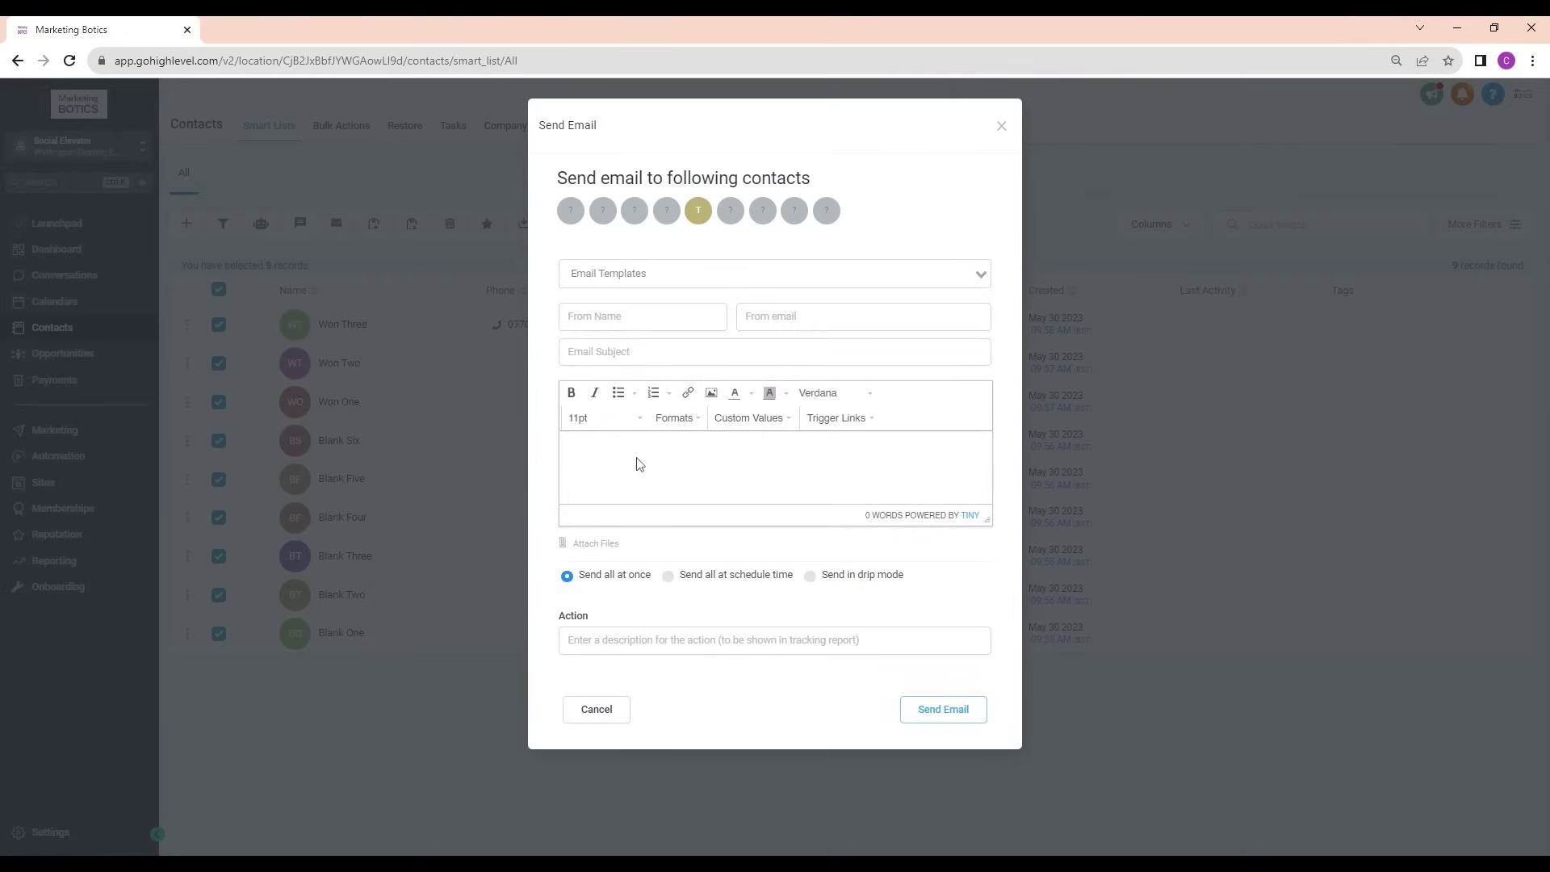
key("Tab")
key("Tab")
key("Tab")
key("Tab")
key("Tab")
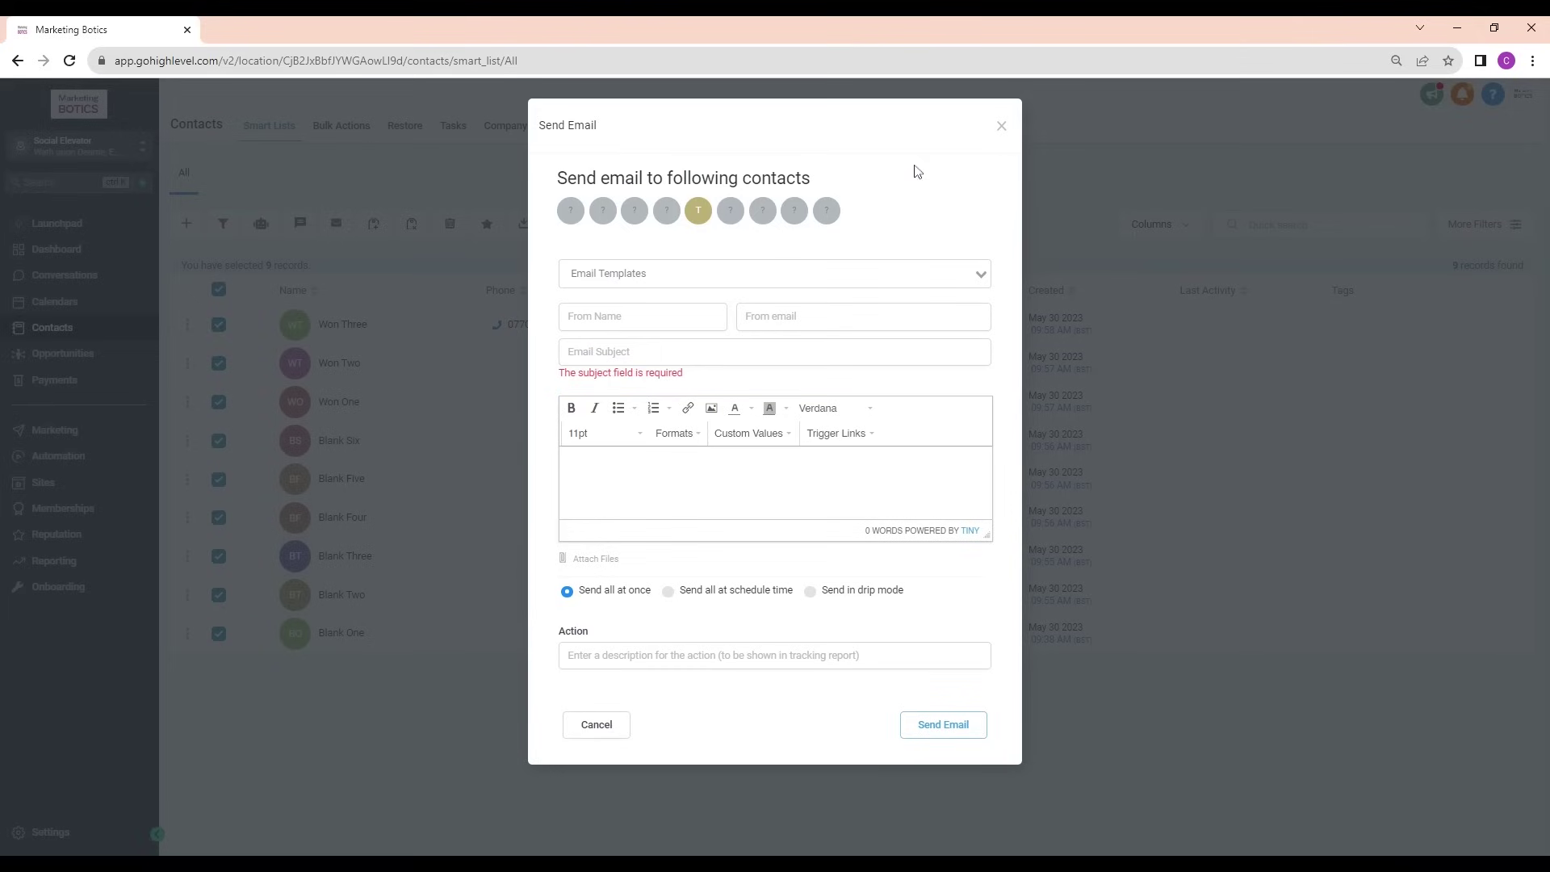
left_click(701, 286)
left_click(886, 190)
Insert the Contact First Name custom value after 'Hi', visit the Action field, then discard the email
left_click(755, 434)
left_click(904, 479)
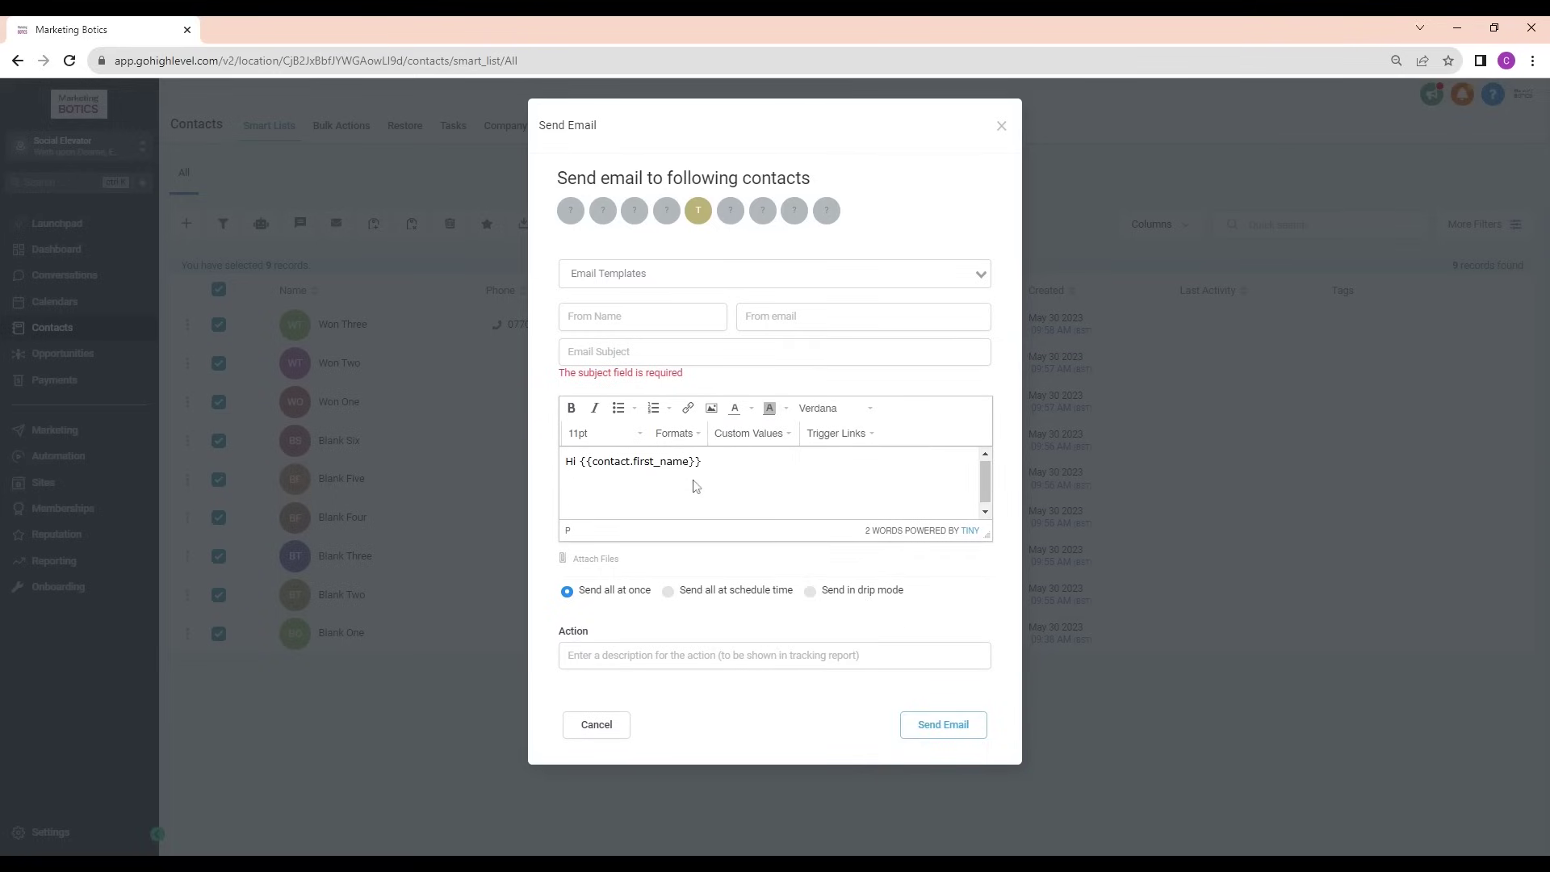
key("Return")
key("Return")
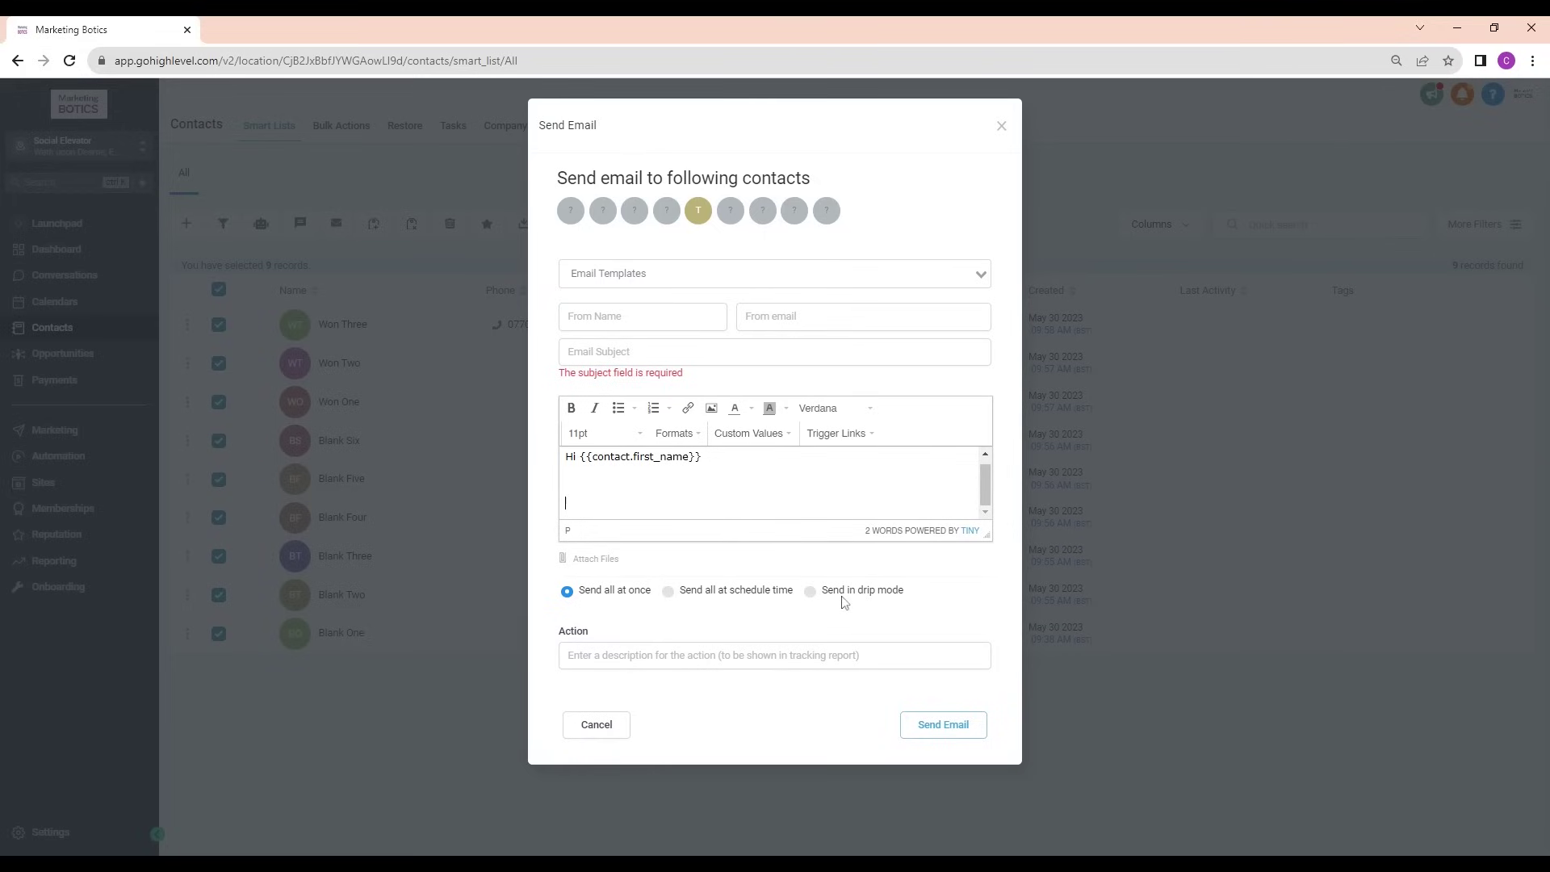
left_click(823, 655)
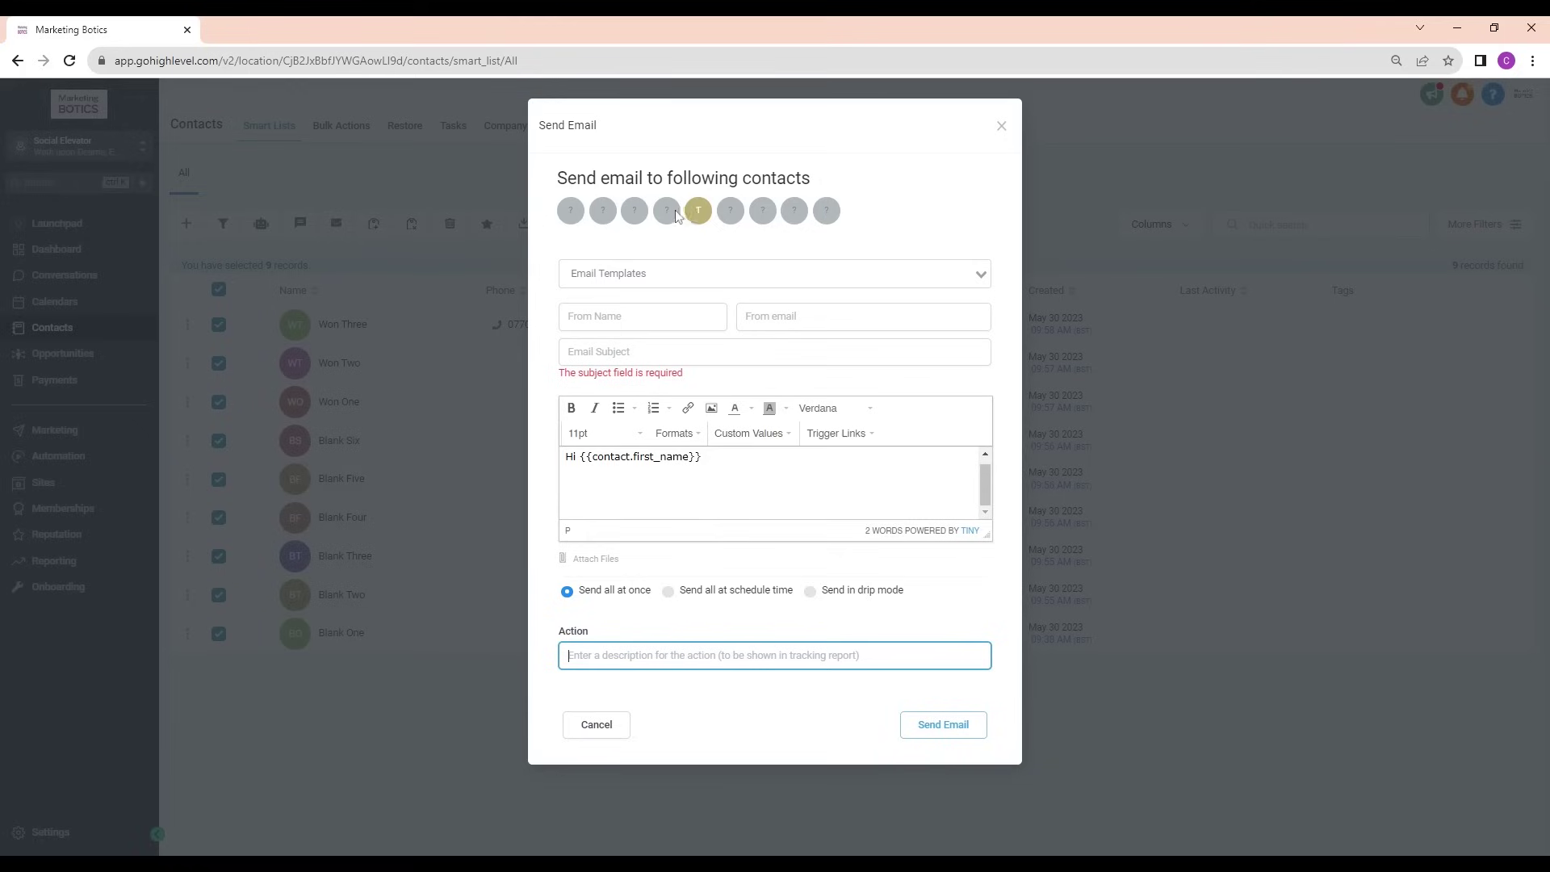
left_click(706, 214)
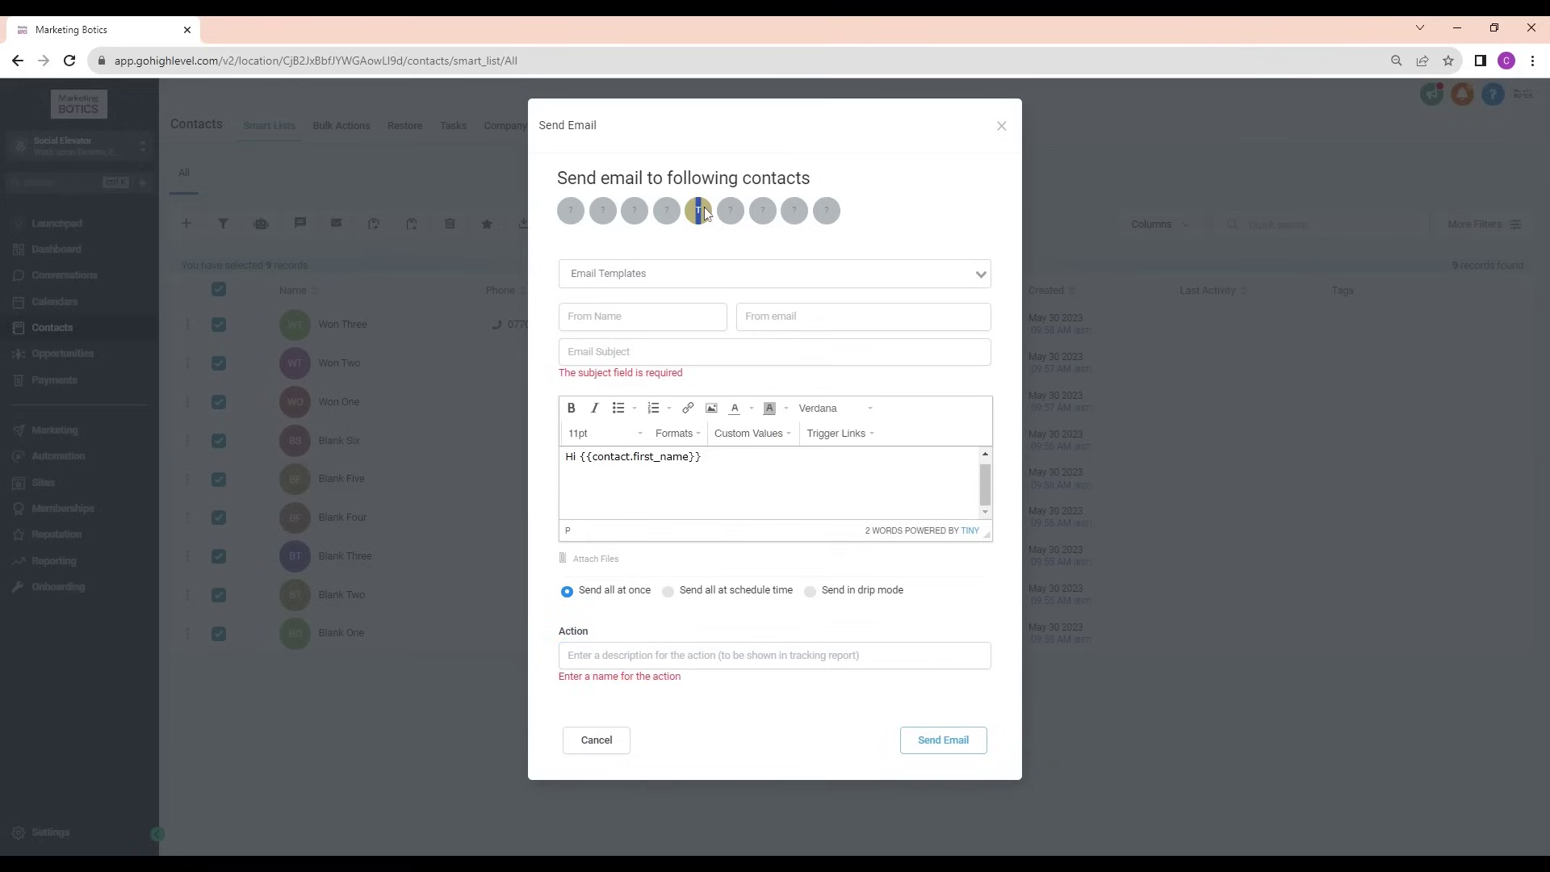
left_click(1003, 126)
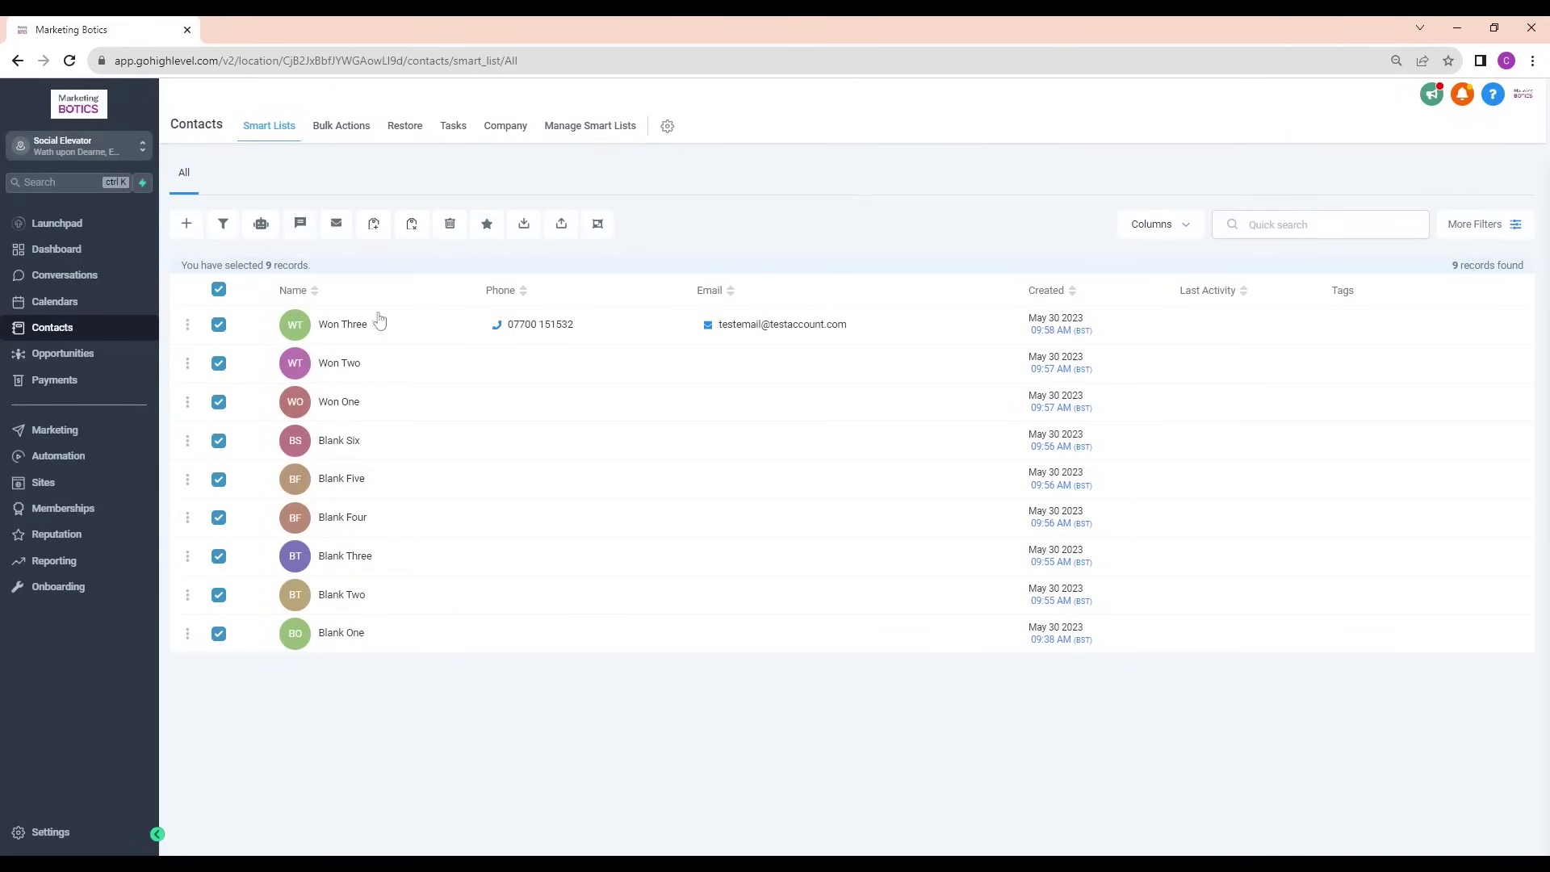
Deselect all contacts and bring up the new-template options under Marketing > Emails > Templates
left_click(219, 290)
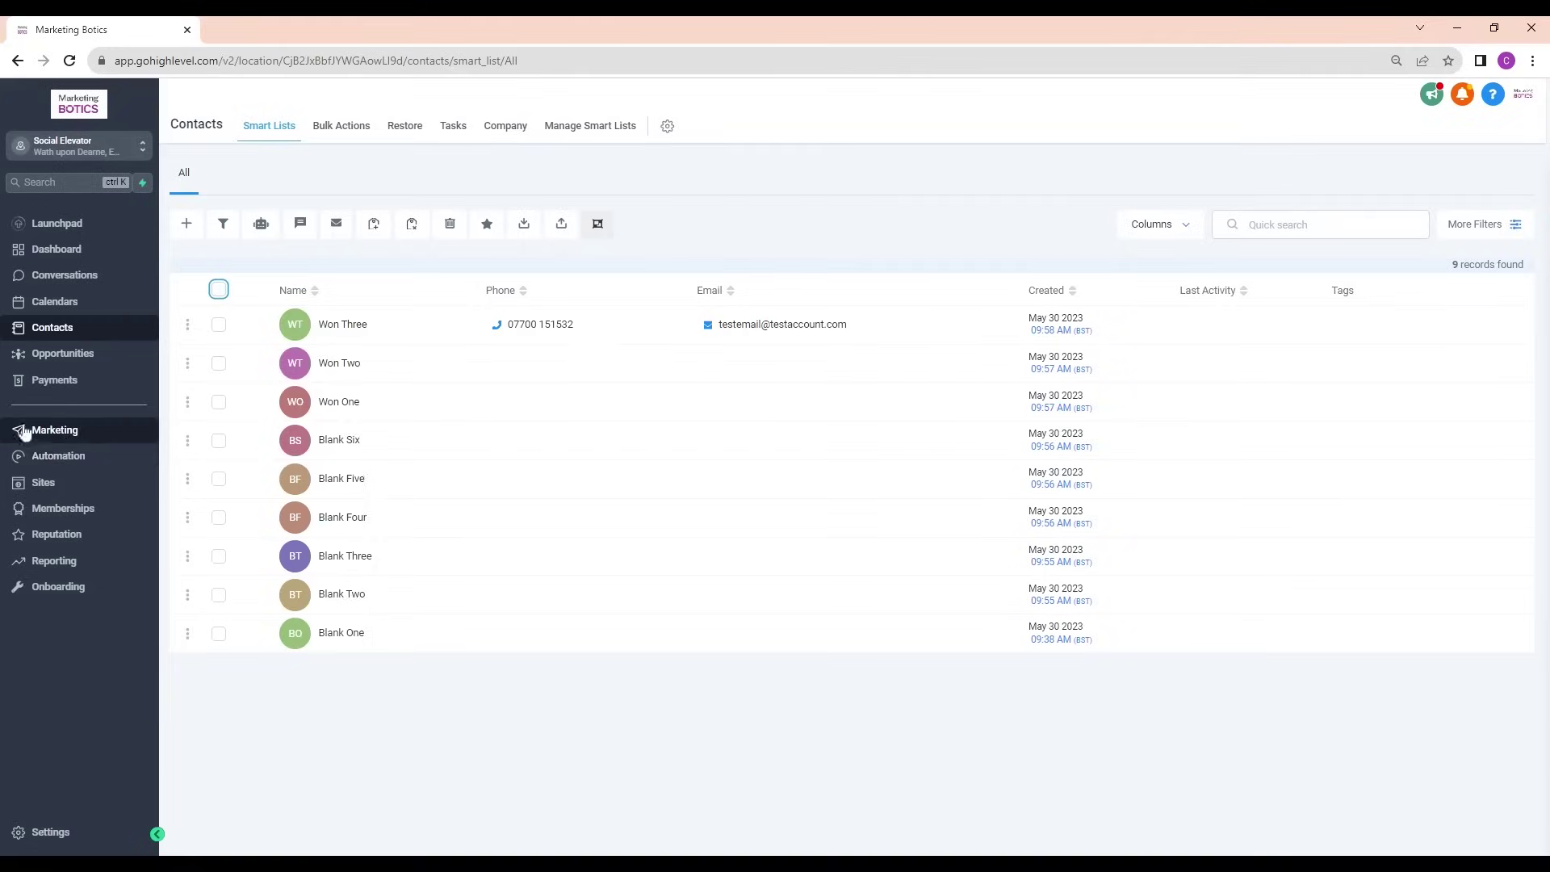
left_click(74, 437)
mouse_move(360, 138)
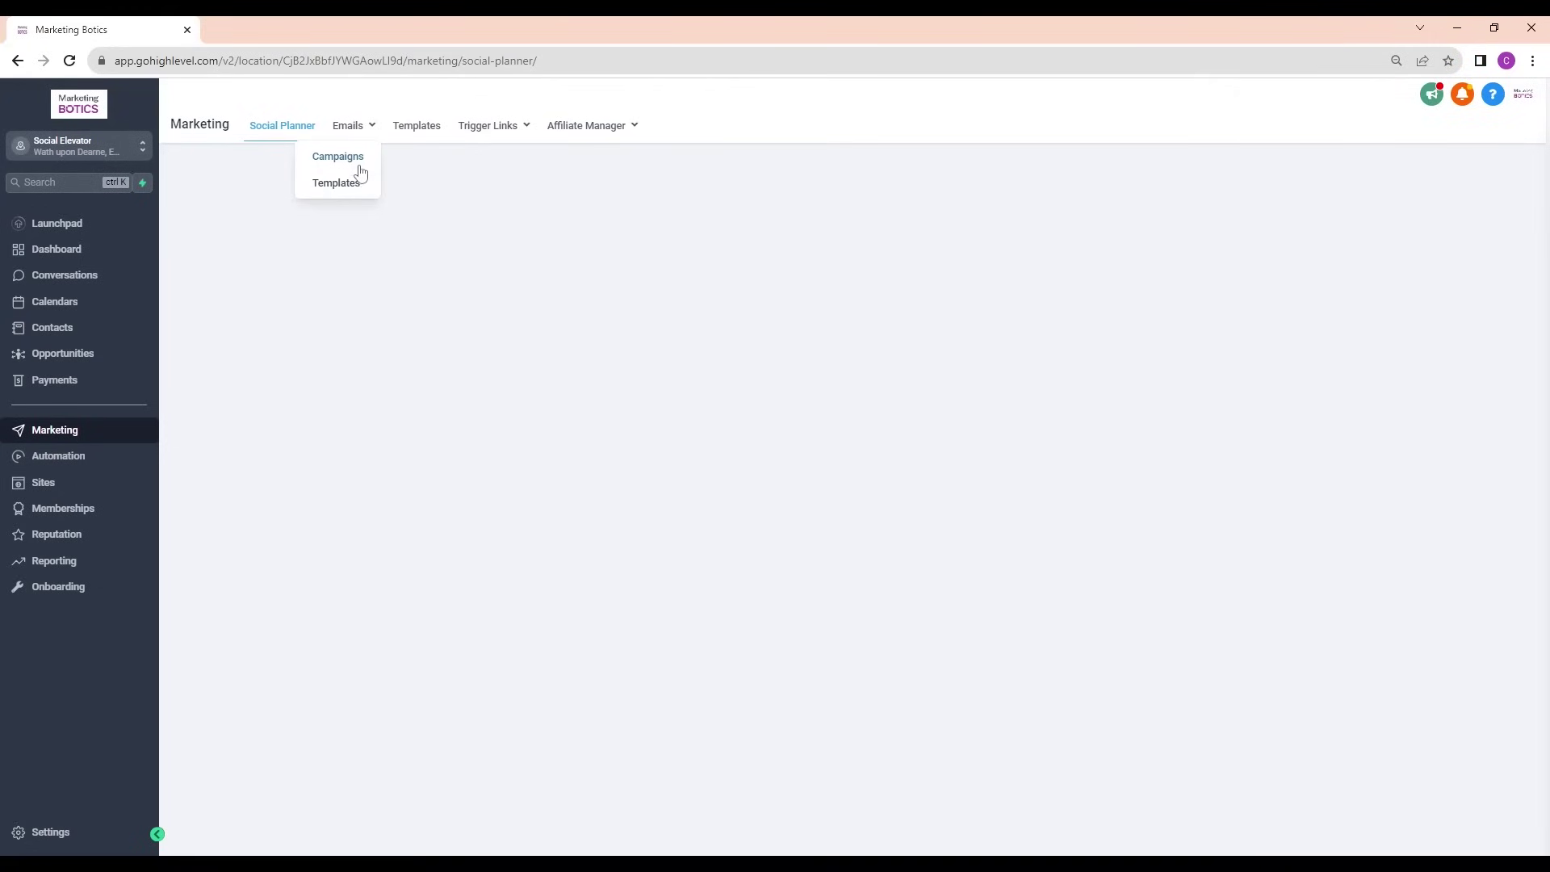
left_click(346, 158)
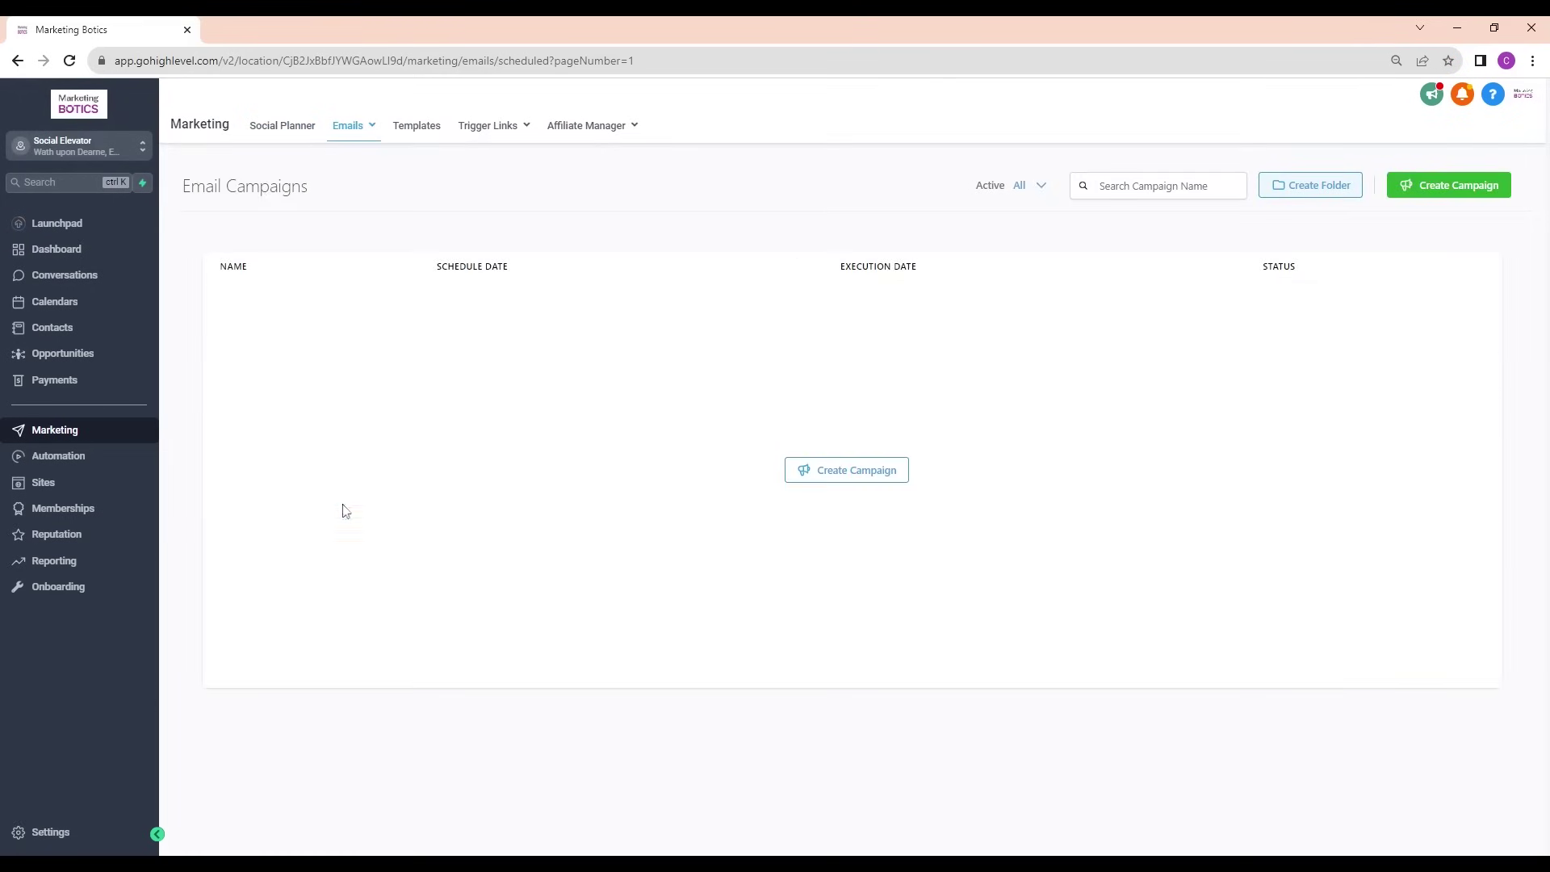
mouse_move(358, 139)
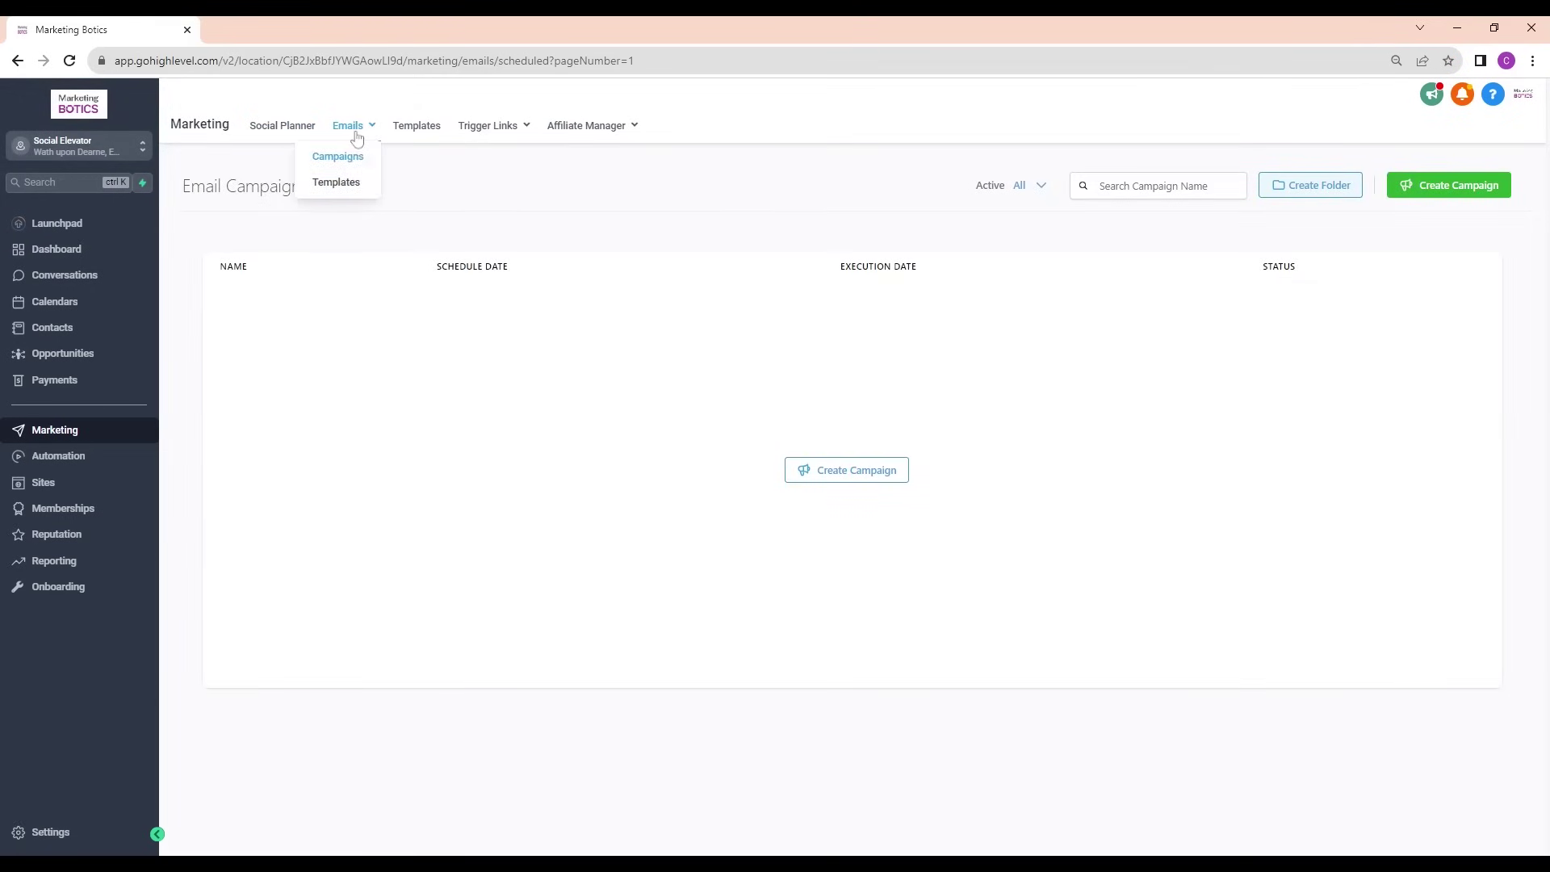
left_click(346, 192)
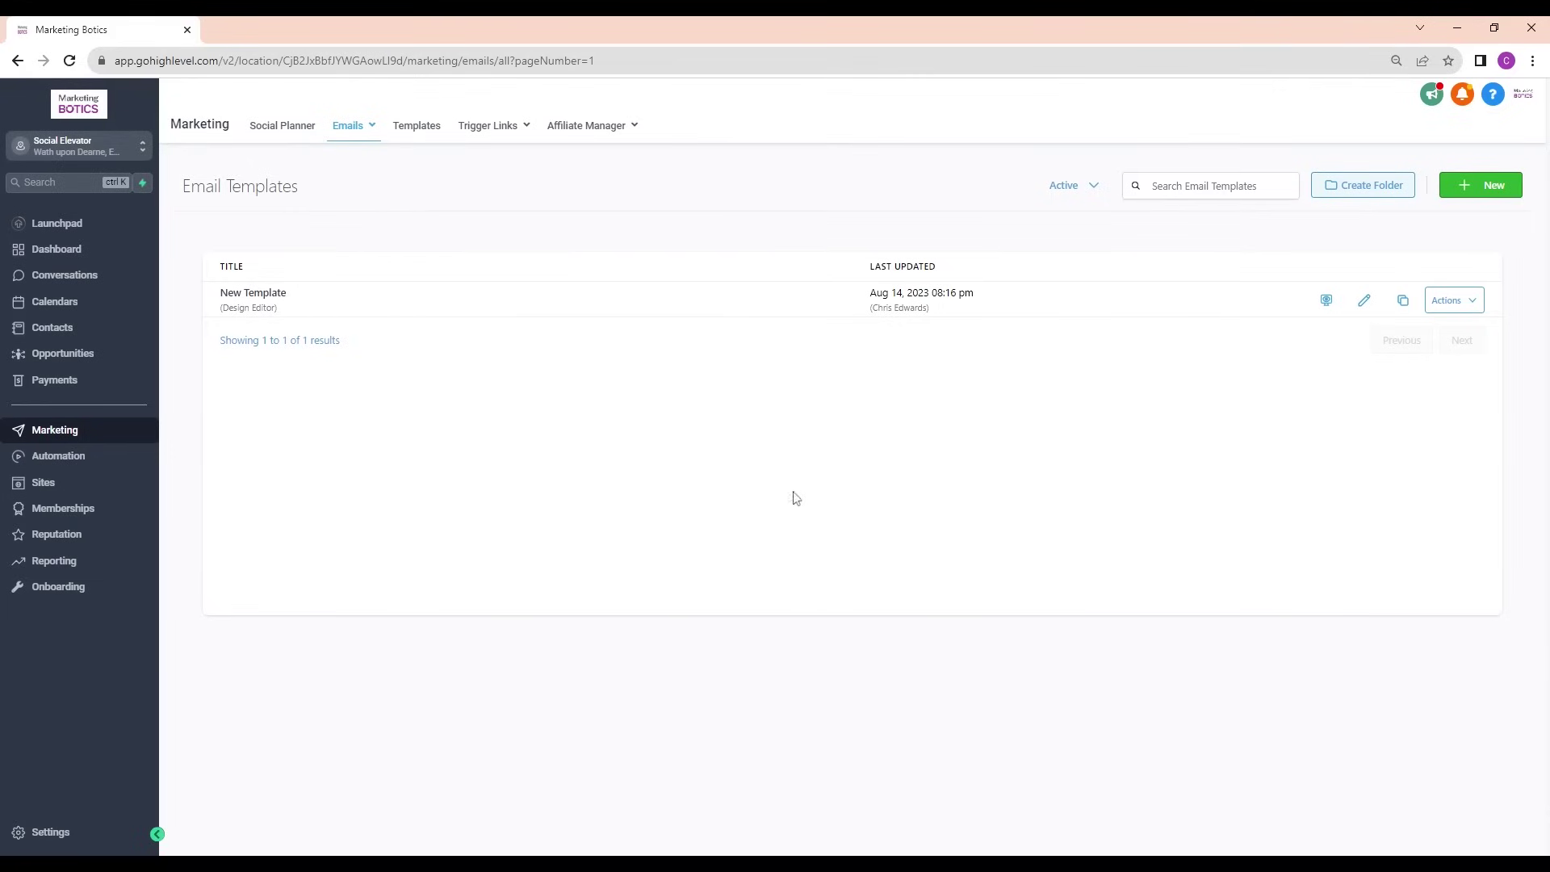
left_click(1476, 184)
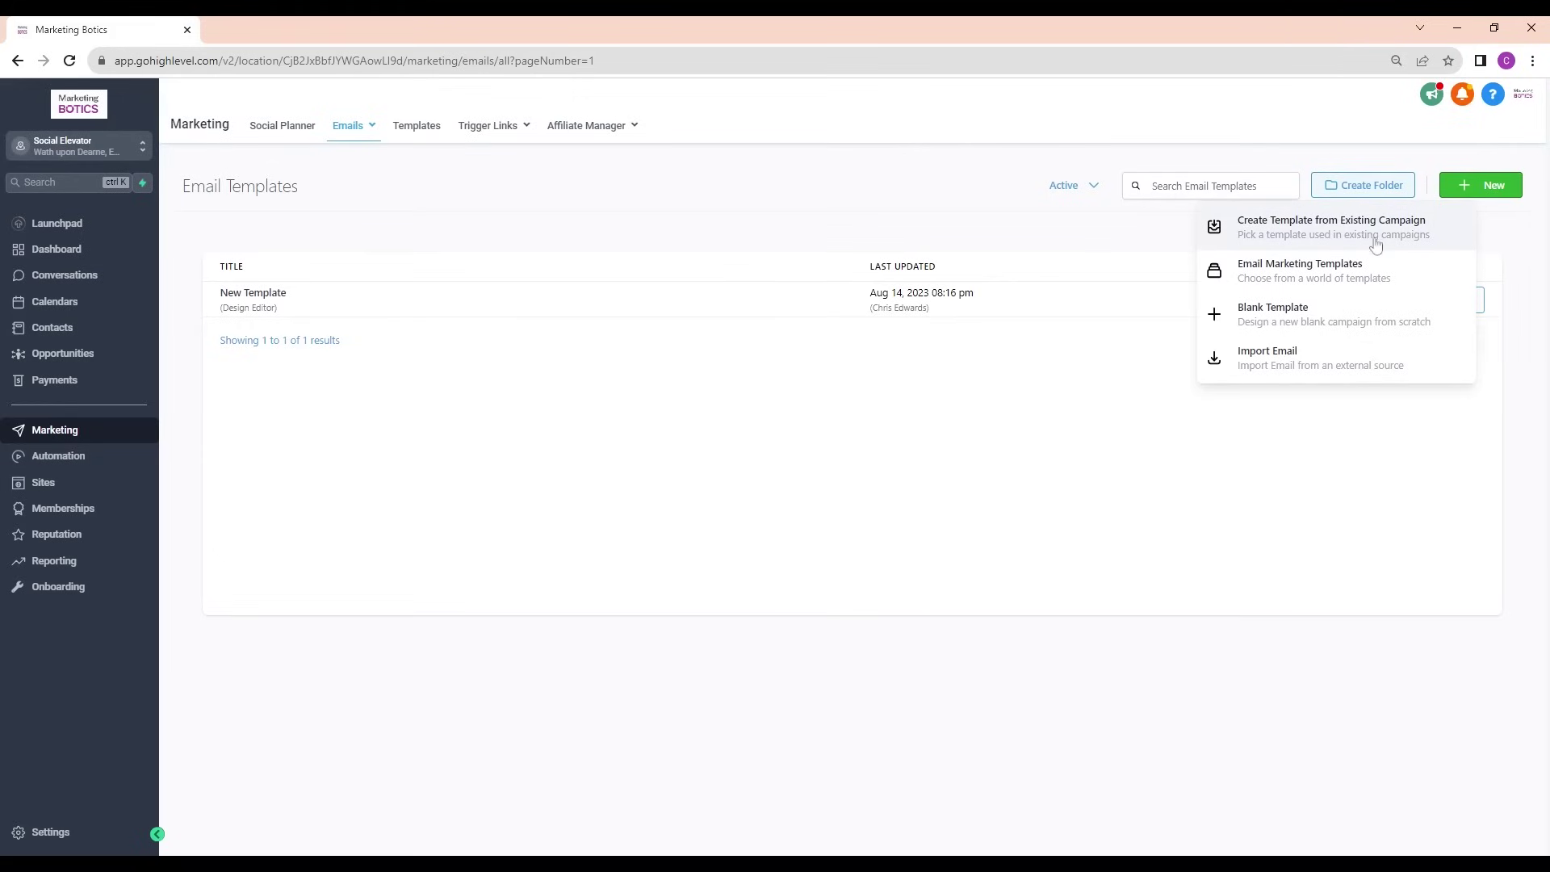
Pick the Dog Shelter design from Email Marketing Templates and add it to my templates
left_click(1322, 274)
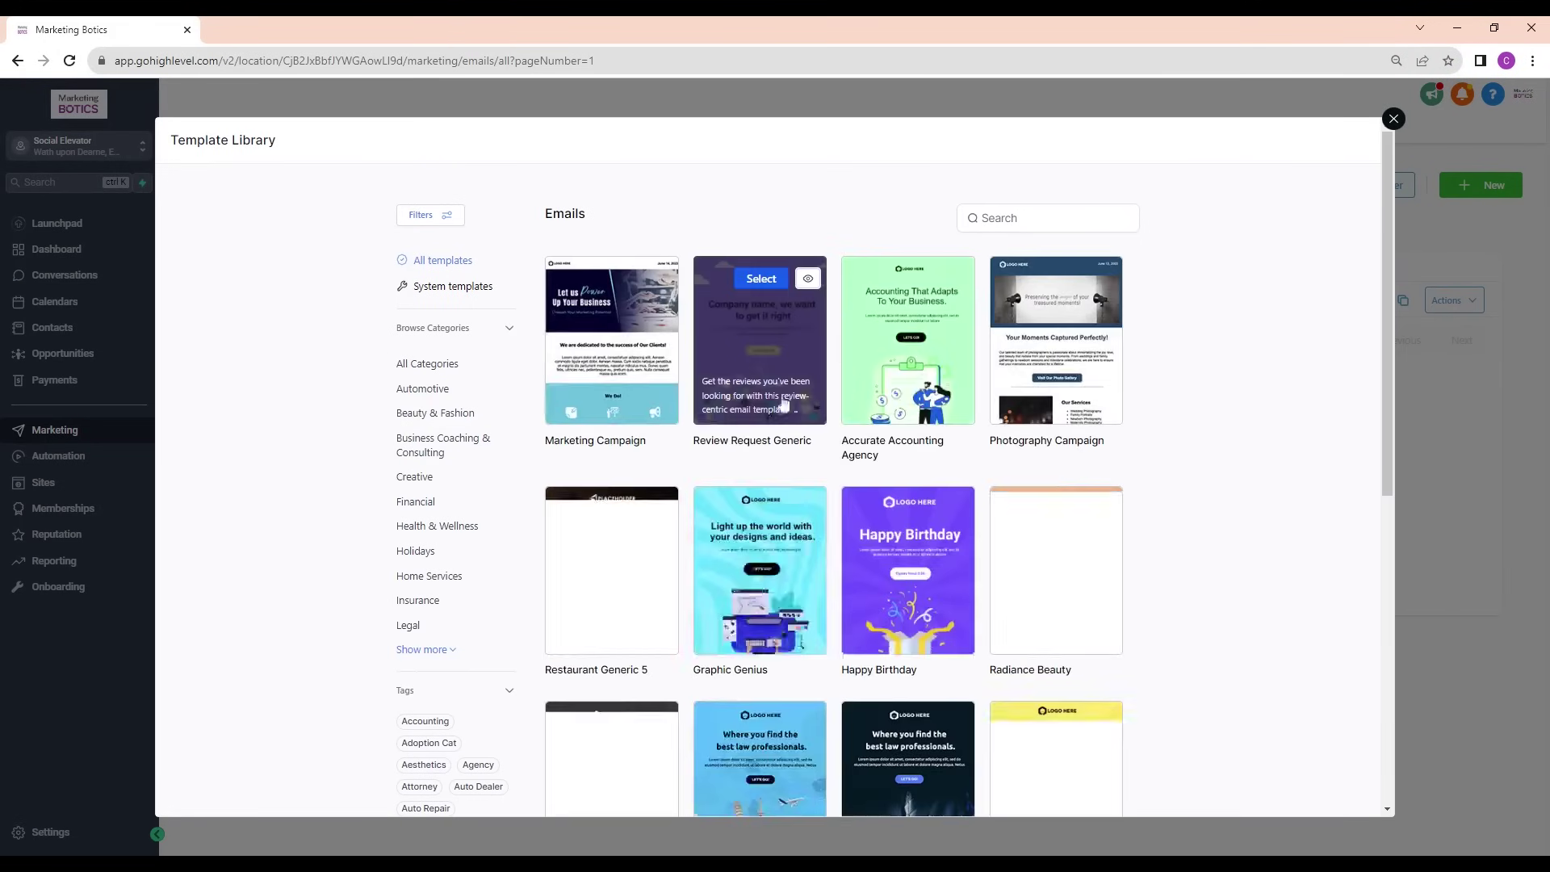
mouse_move(611, 410)
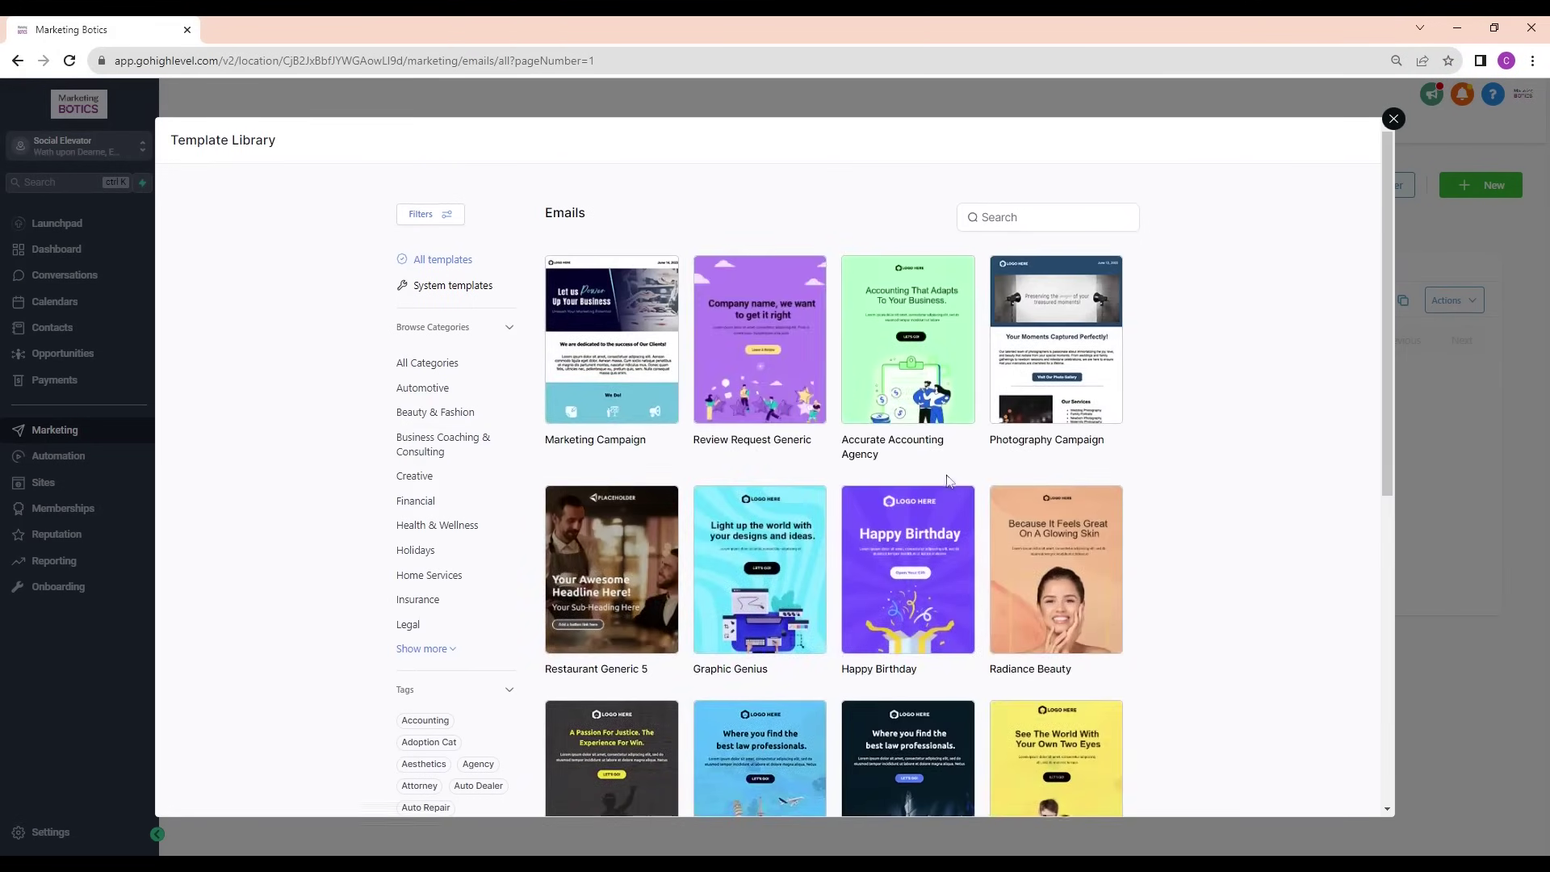
scroll(960, 500, "down", 6)
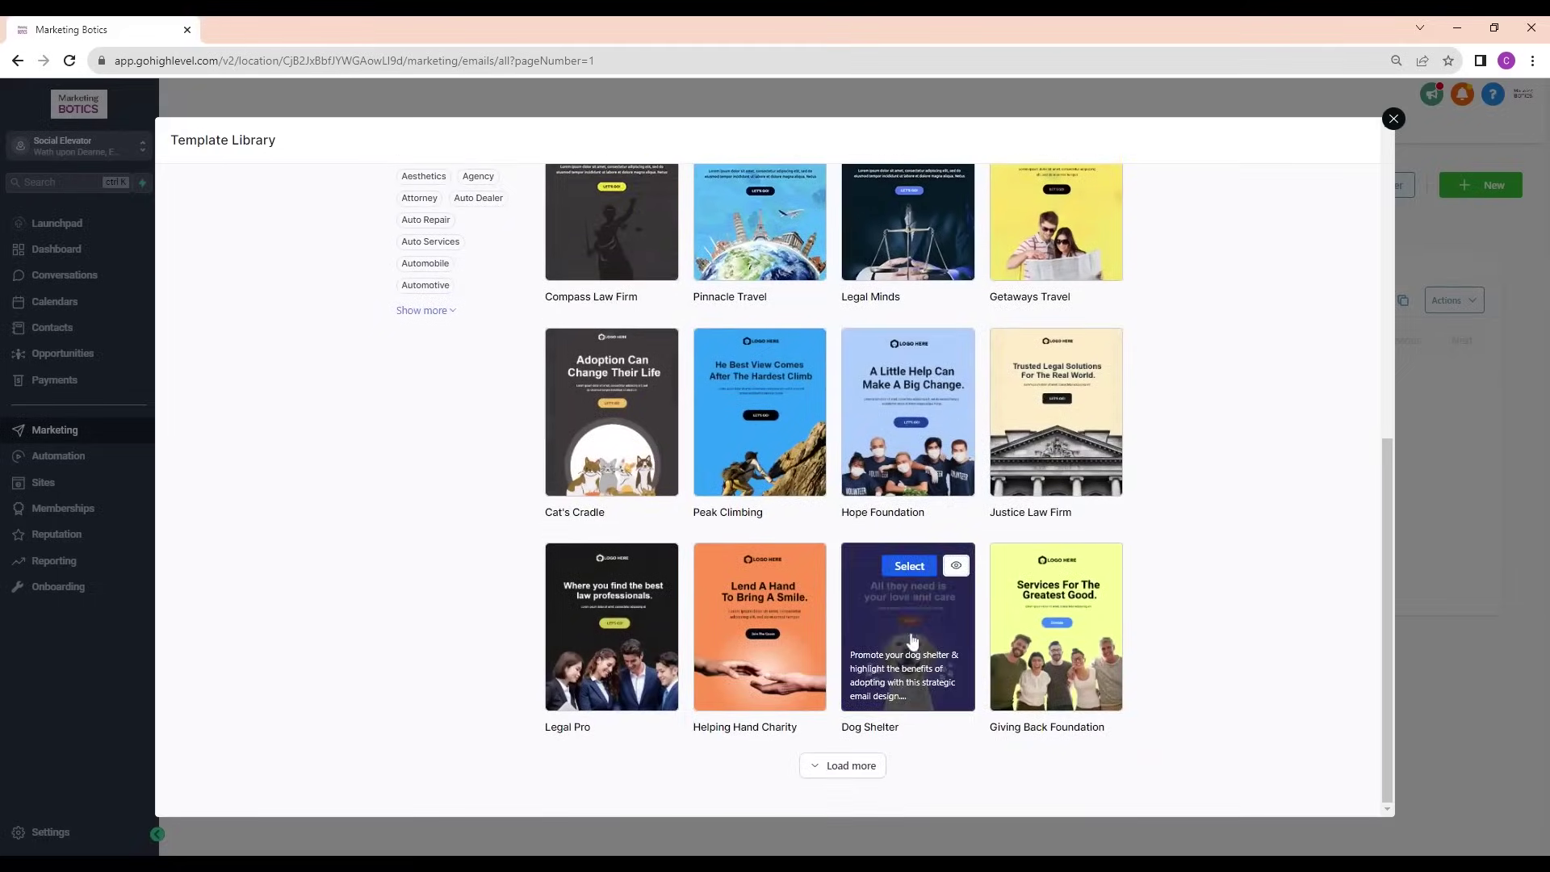
left_click(910, 565)
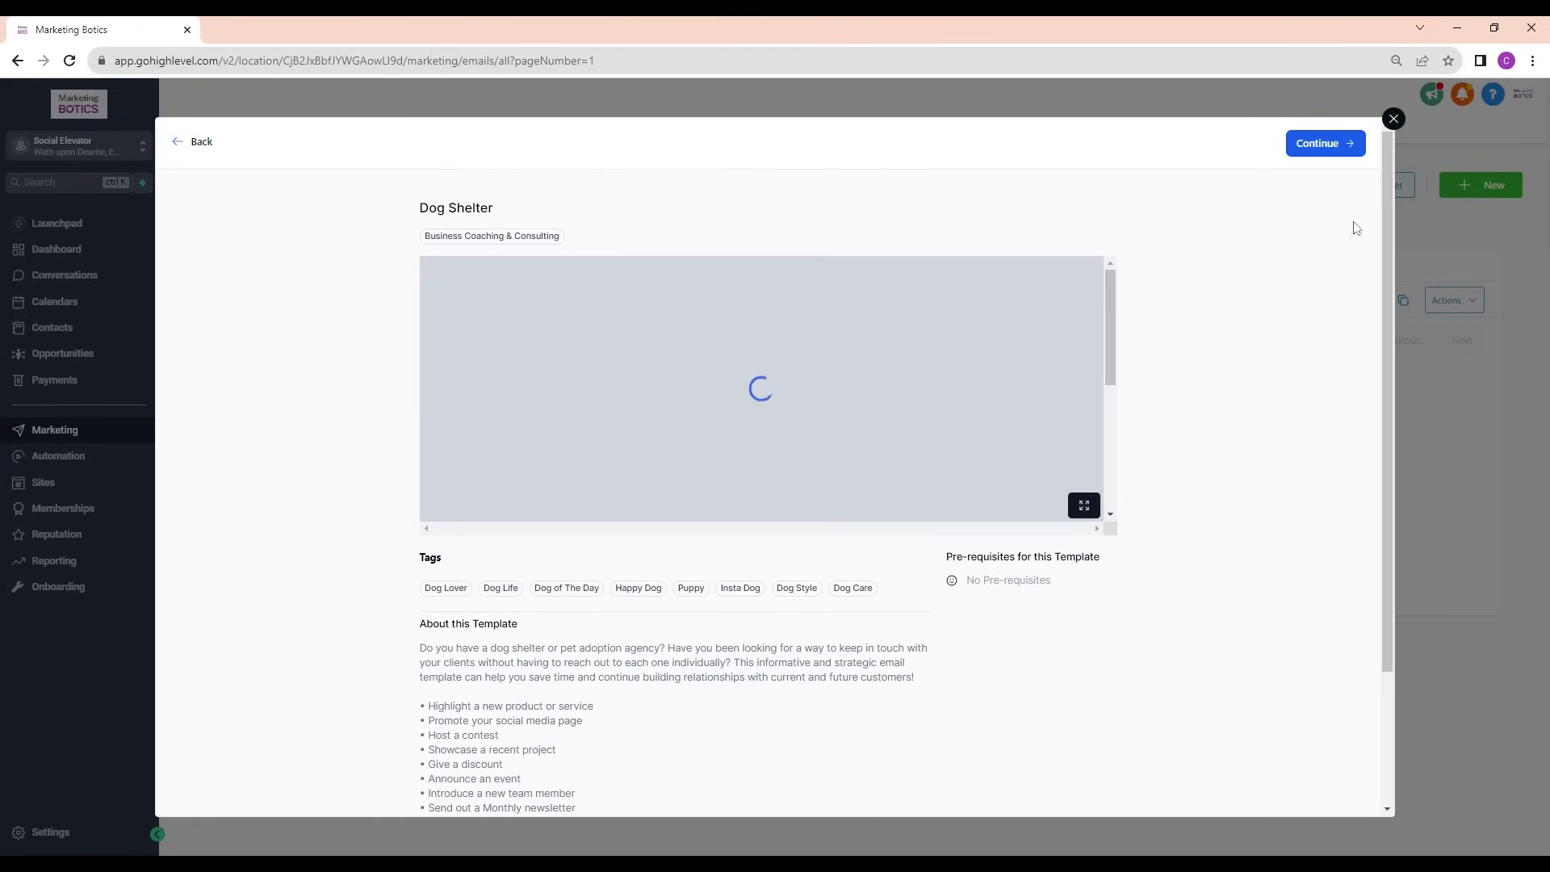
left_click(1315, 144)
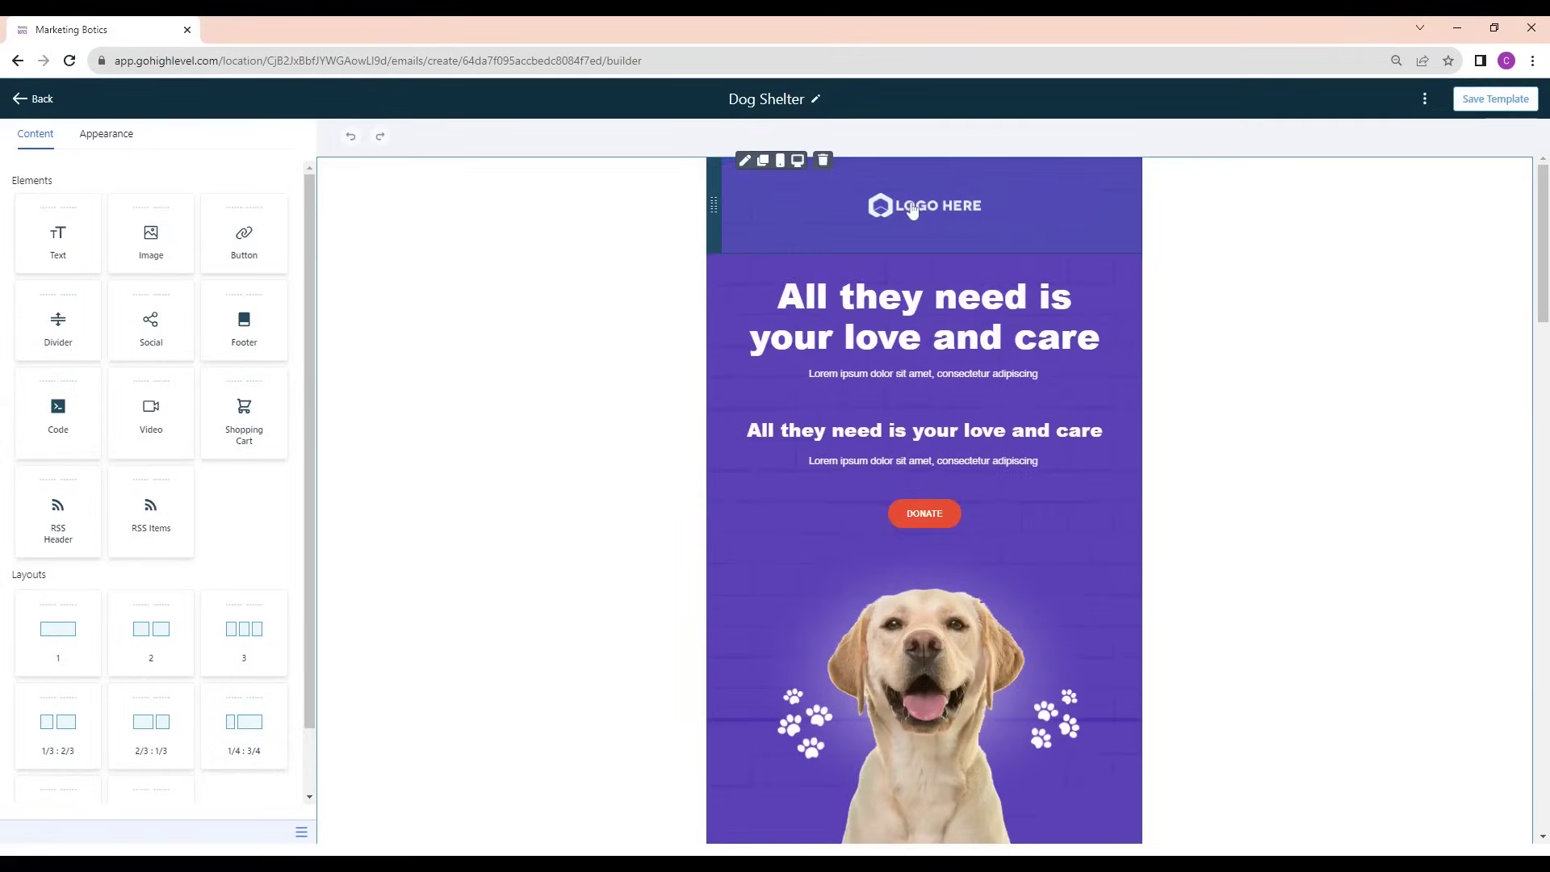
Replace the header logo placeholder with 'Marketing Botics sq logo.jpg' uploaded to the media library
left_click(872, 204)
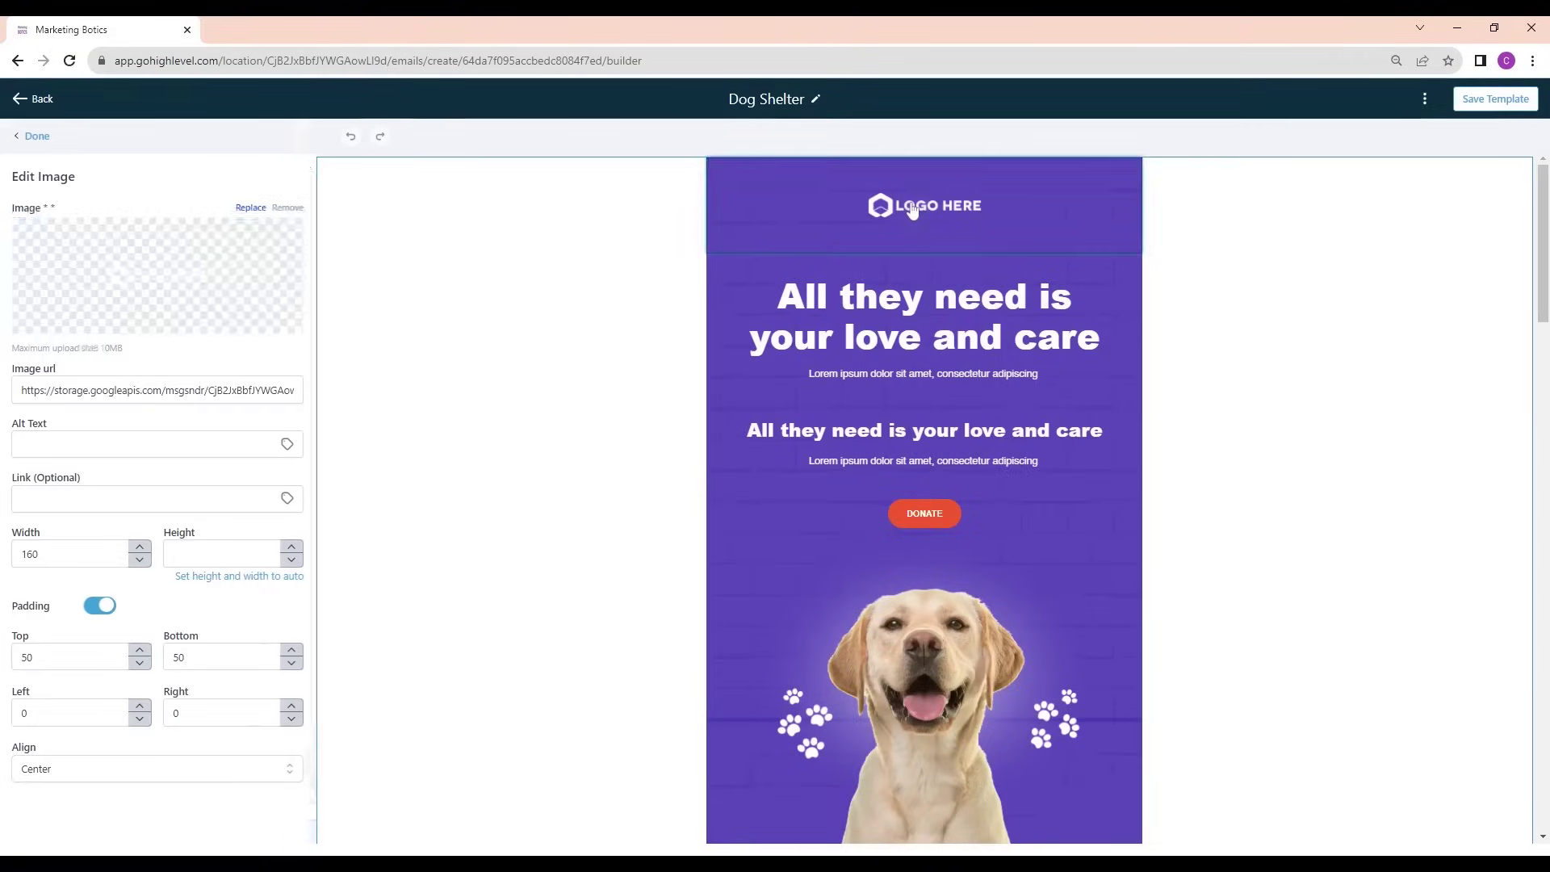
left_click(176, 296)
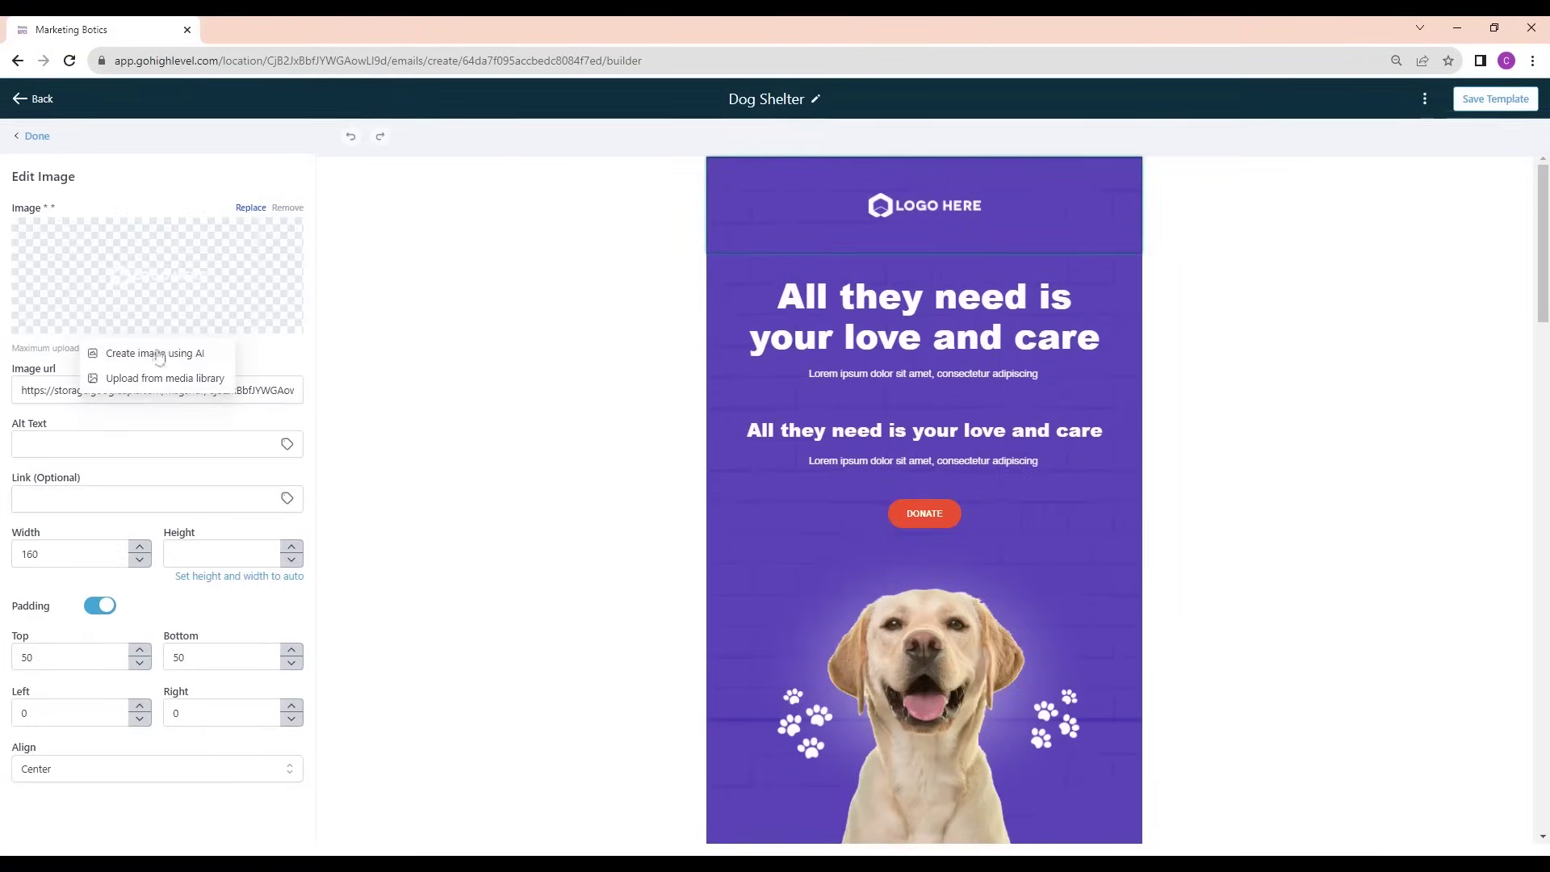
left_click(146, 379)
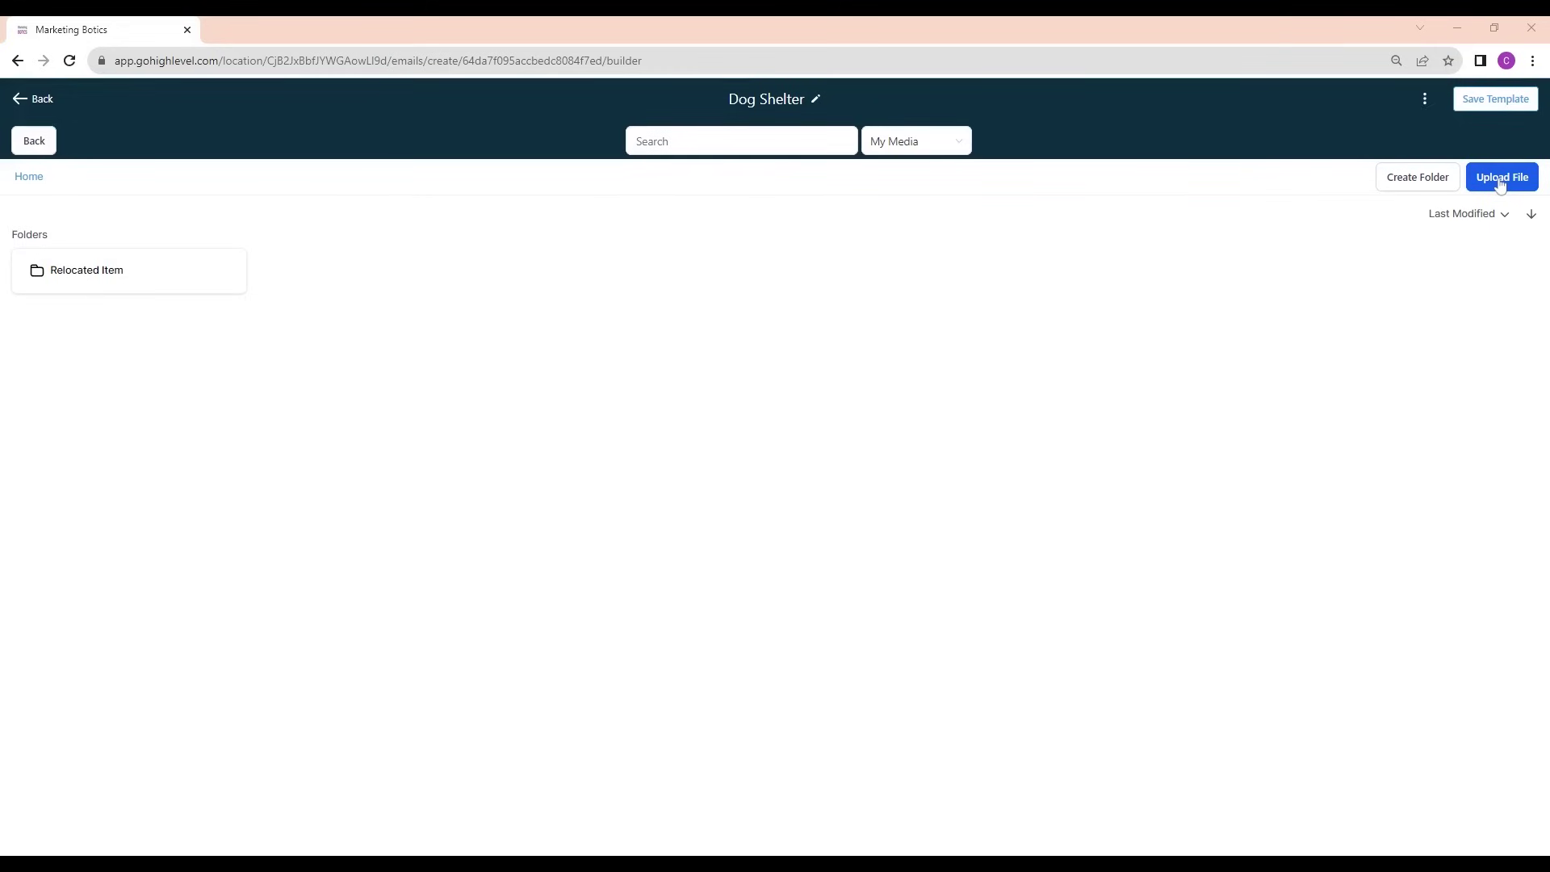
left_click_drag(1549, 484, 1030, 487)
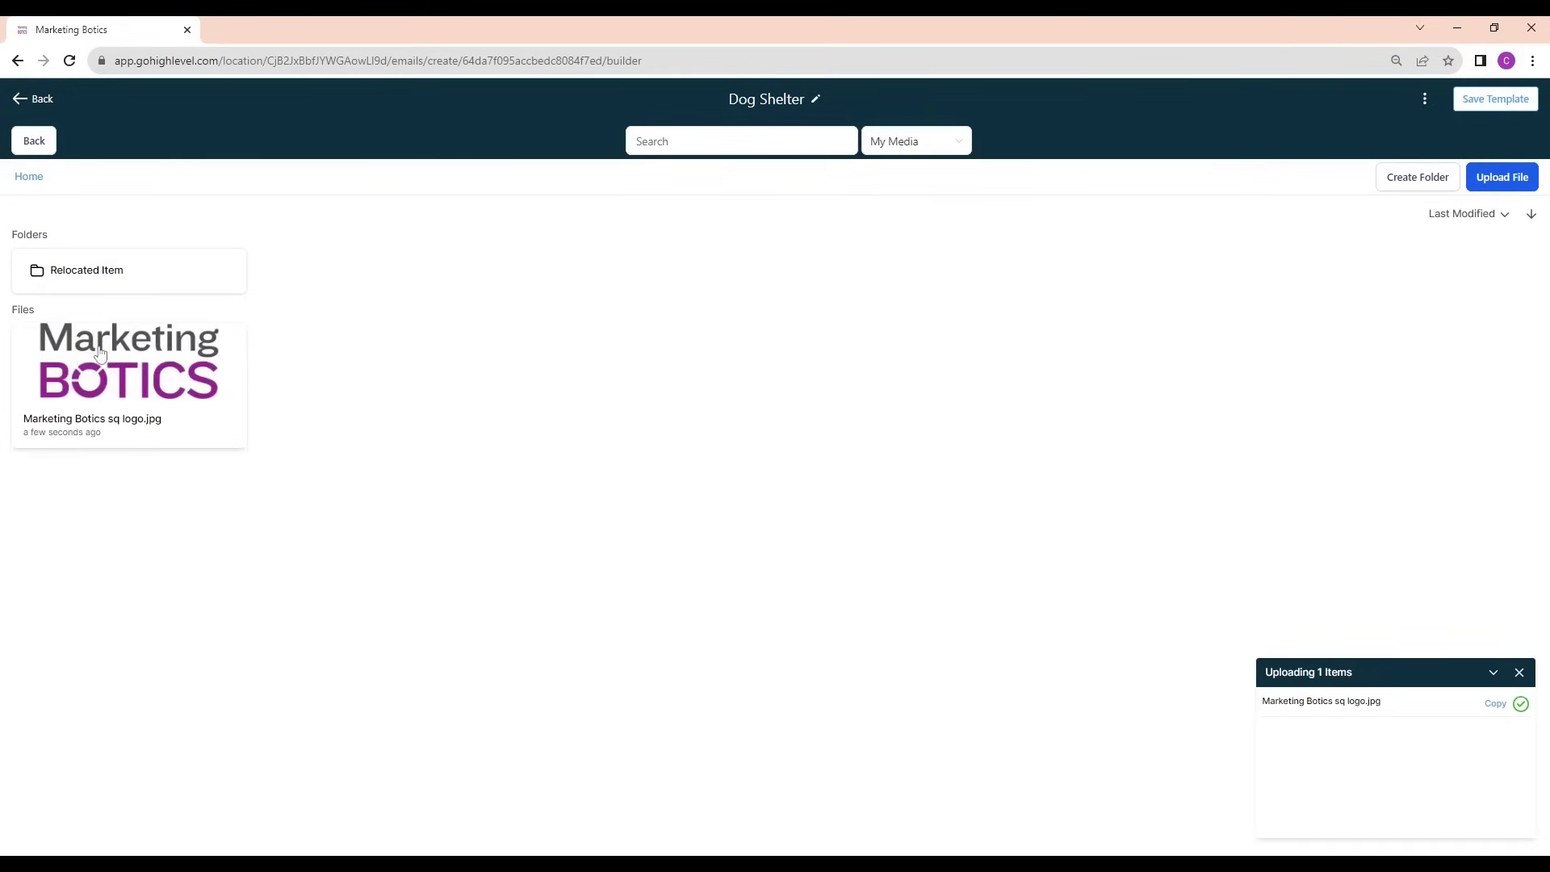
left_click(99, 353)
left_click(719, 243)
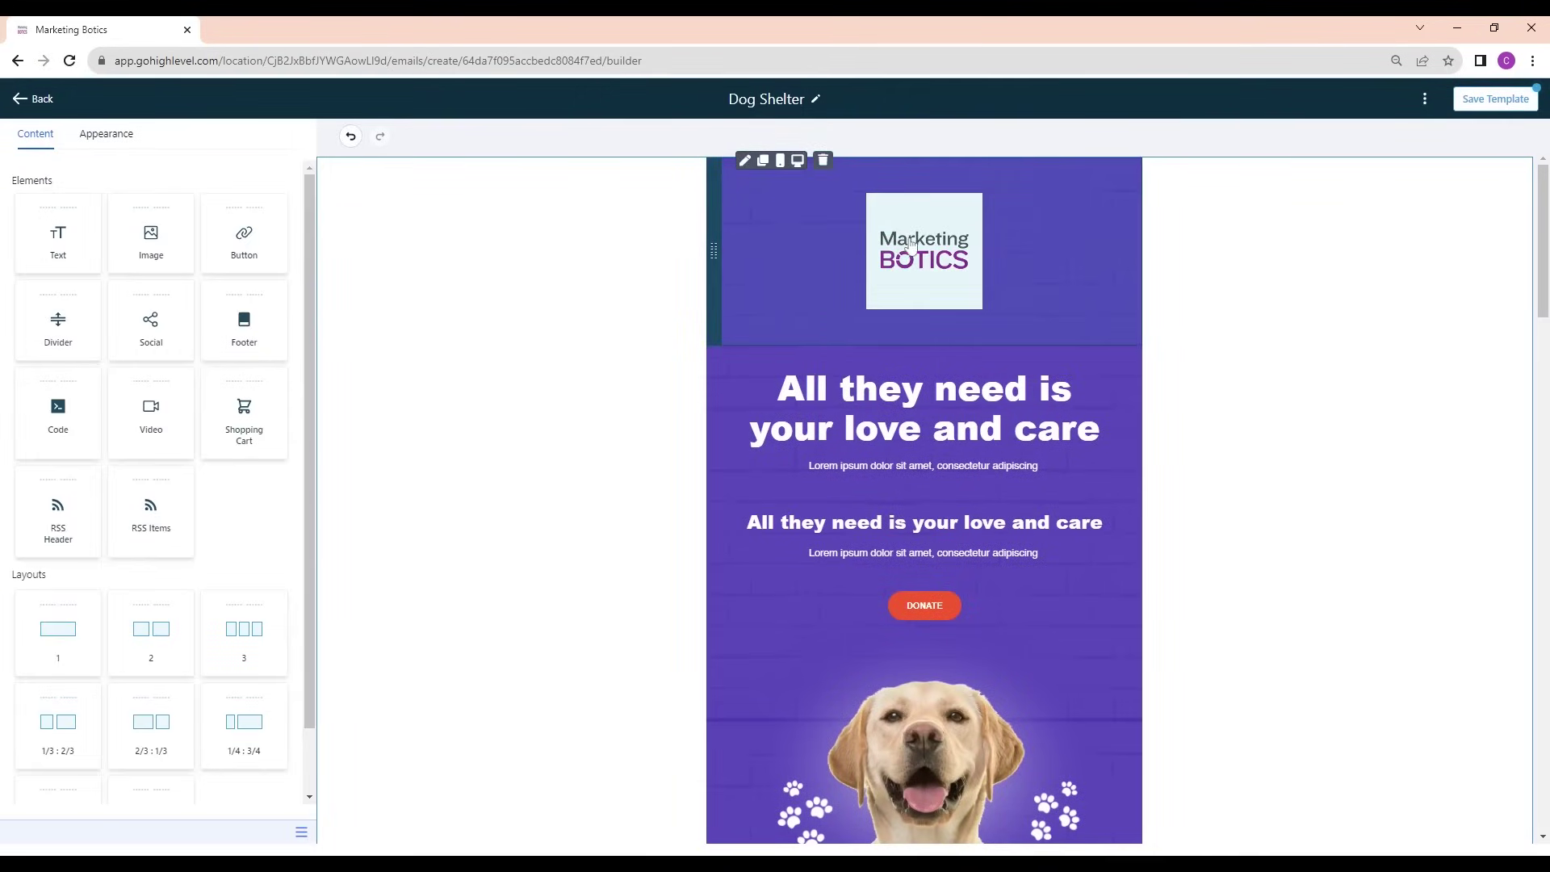
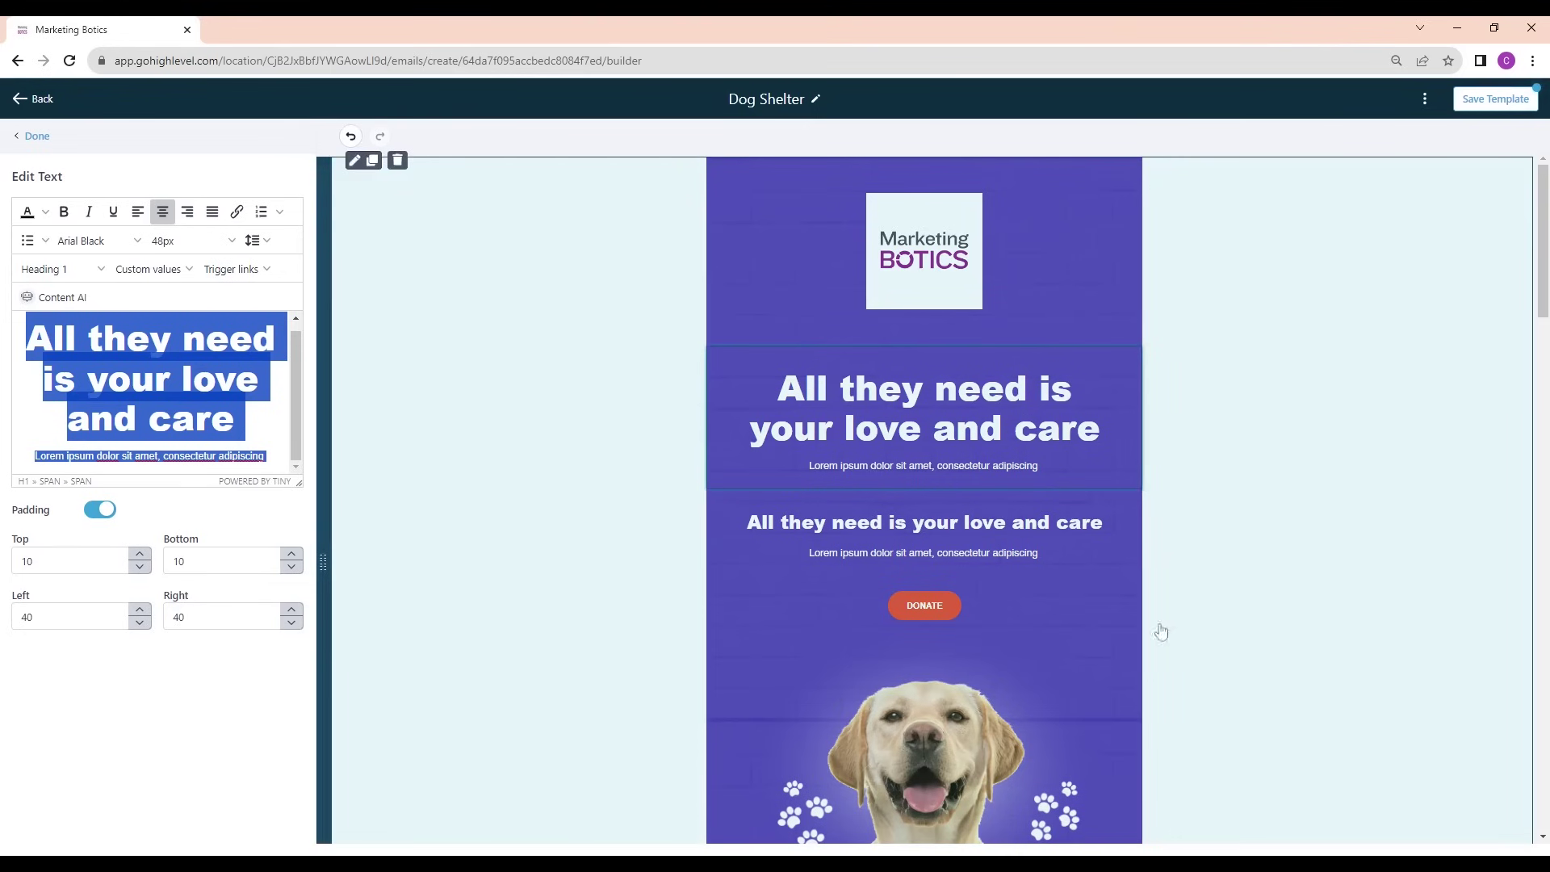
Add an empty single-column row above the logo section at the top of the Dog Shelter email
scroll(940, 516, "down", 3)
scroll(951, 520, "down", 5)
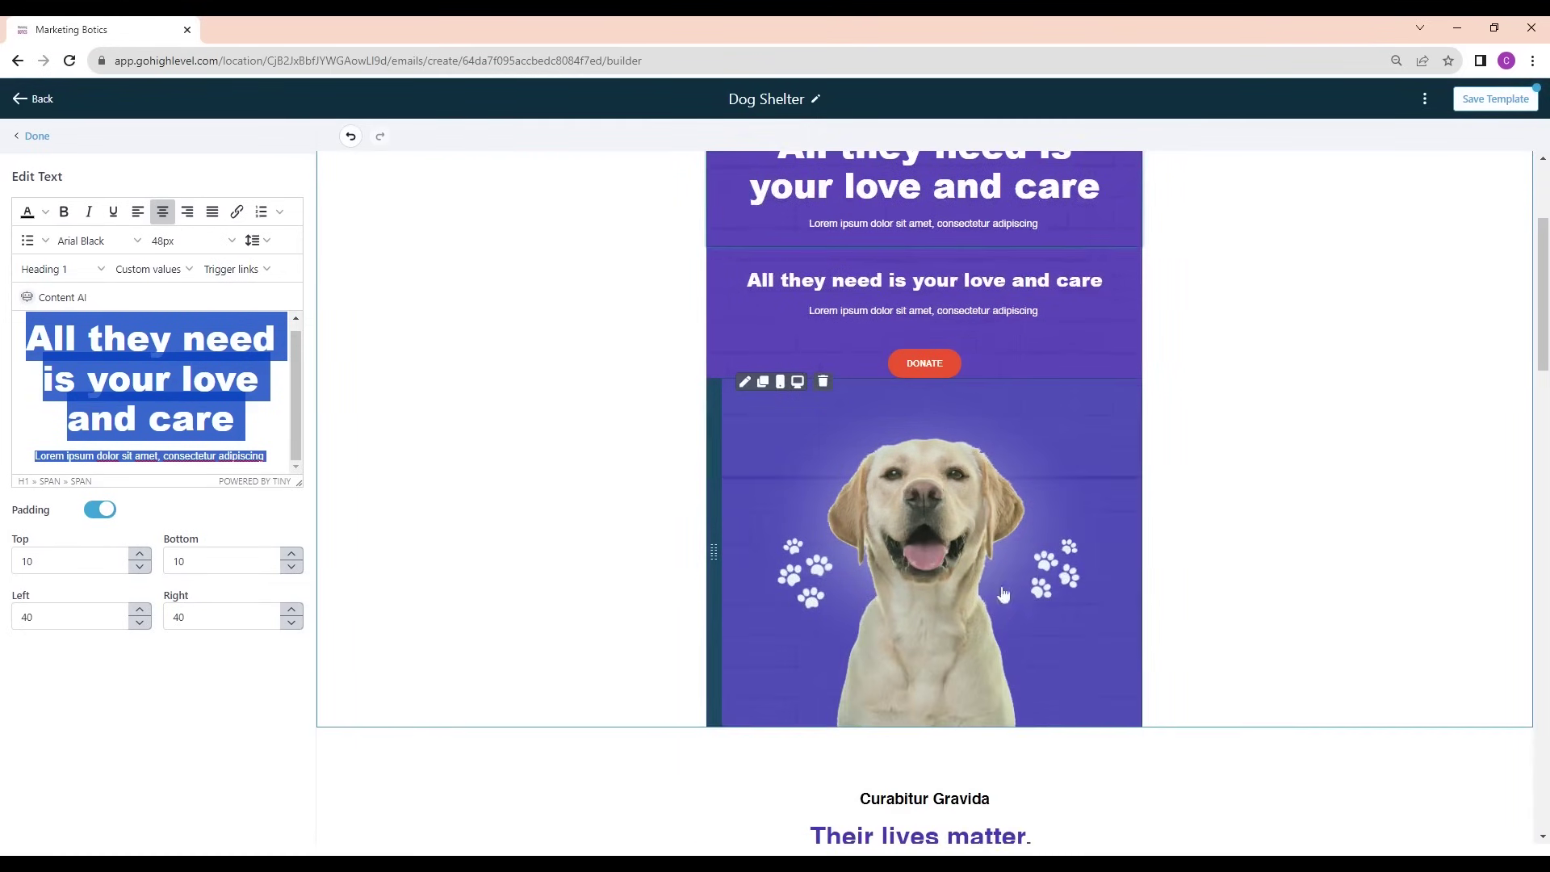
scroll(937, 581, "down", 12)
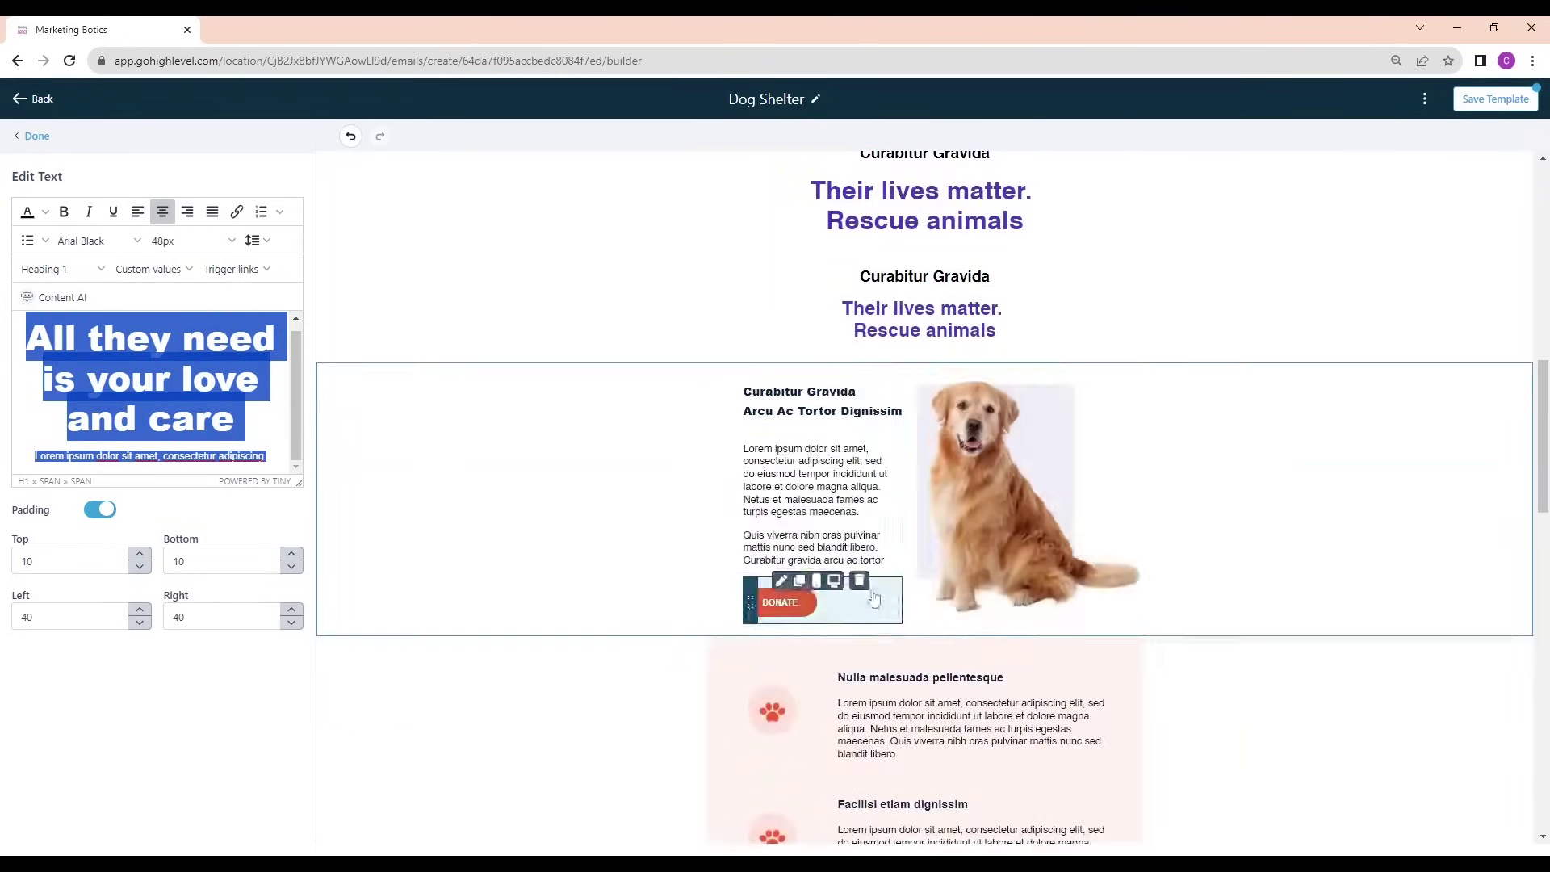
scroll(989, 732, "down", 7)
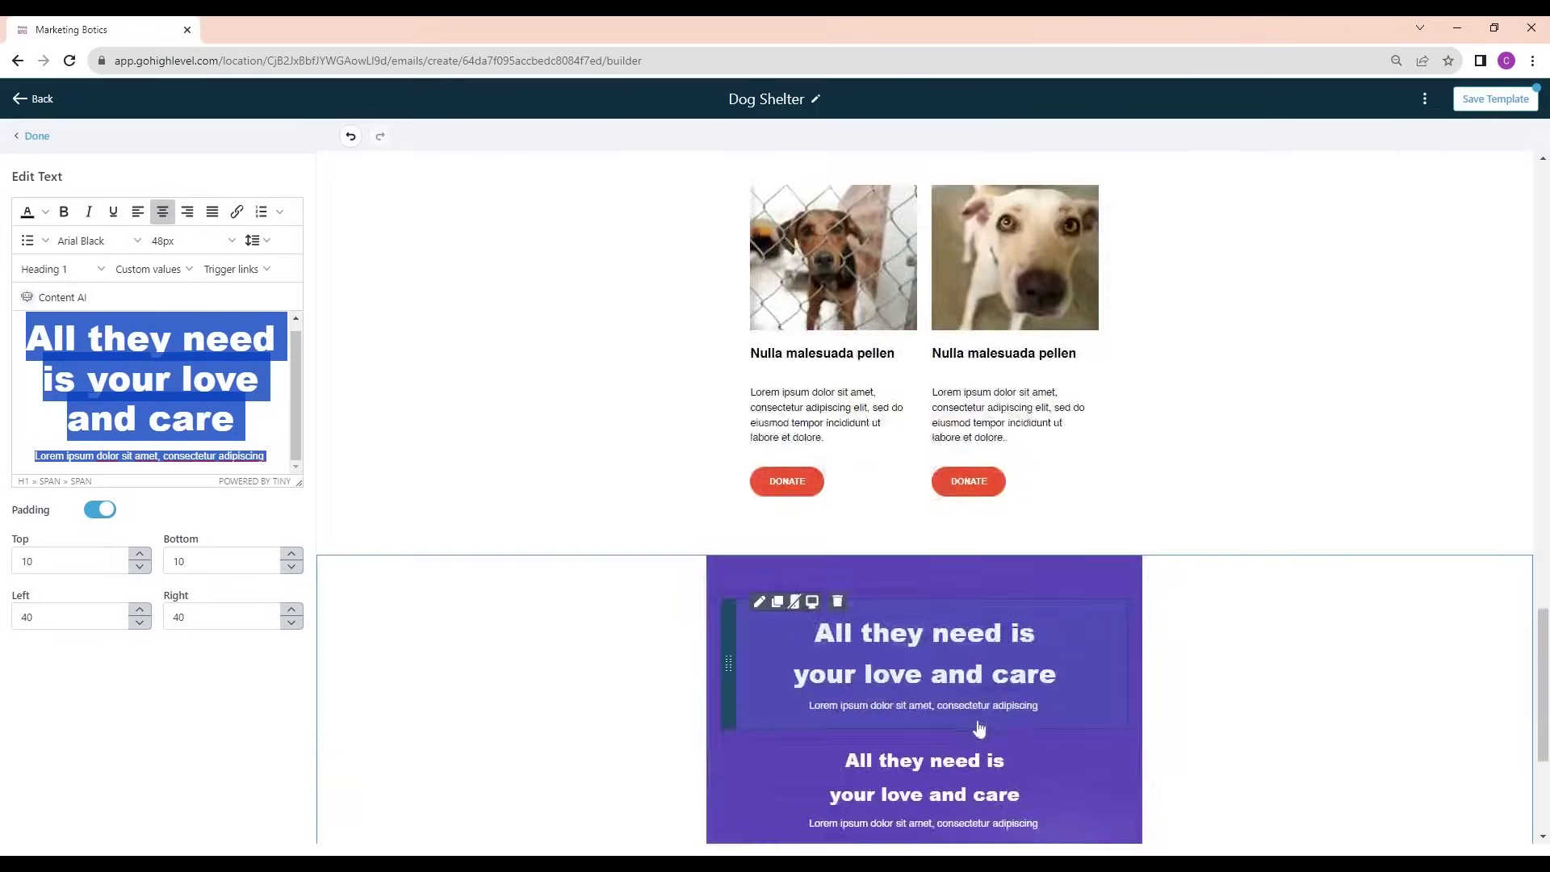
scroll(979, 733, "up", 20)
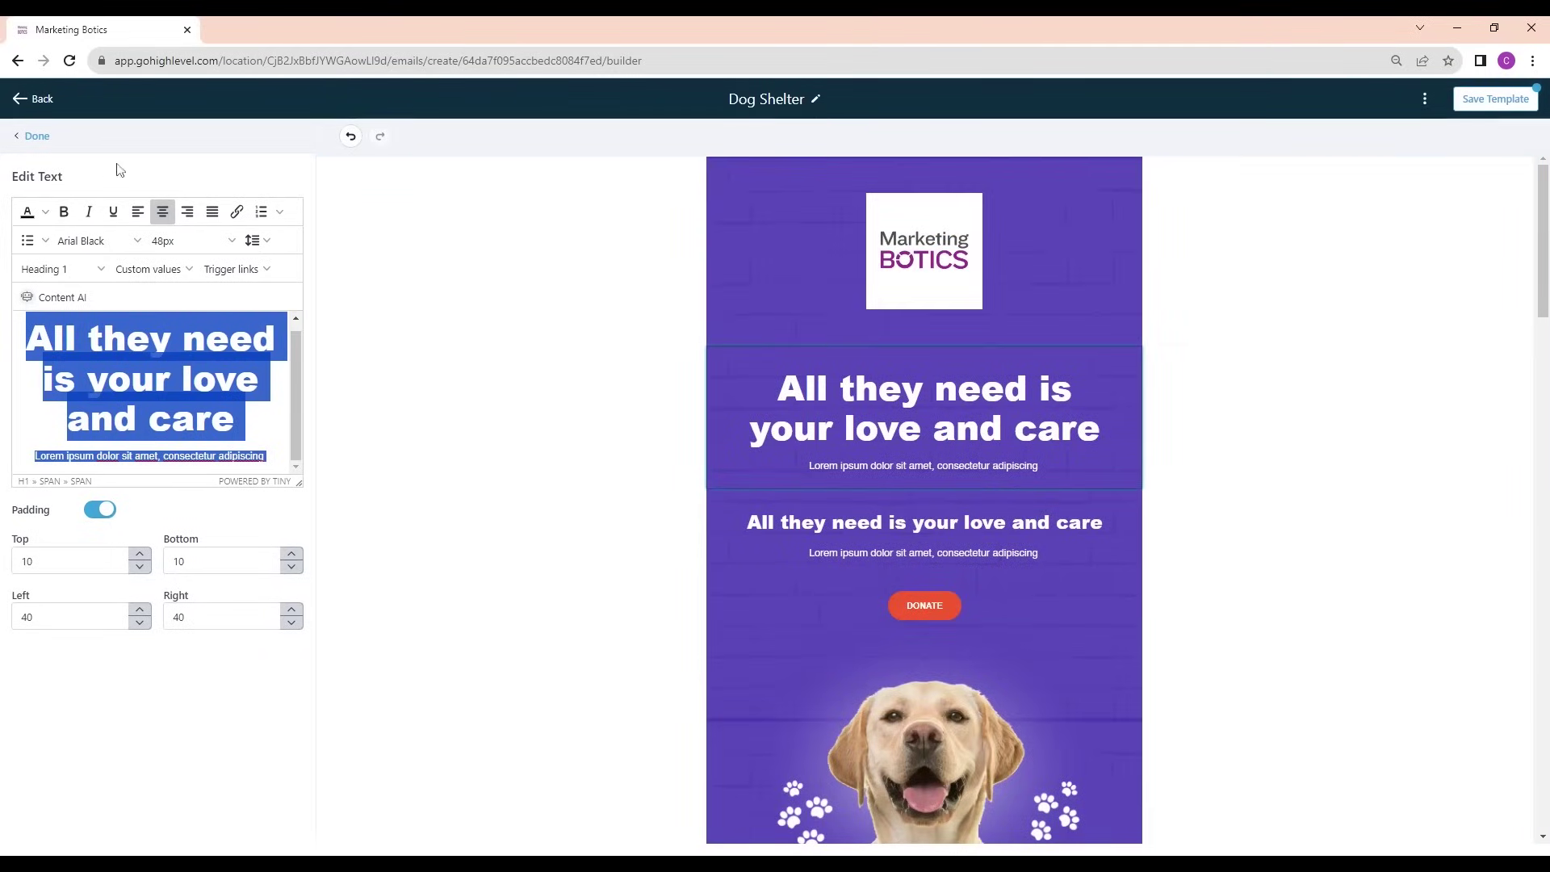
left_click(40, 136)
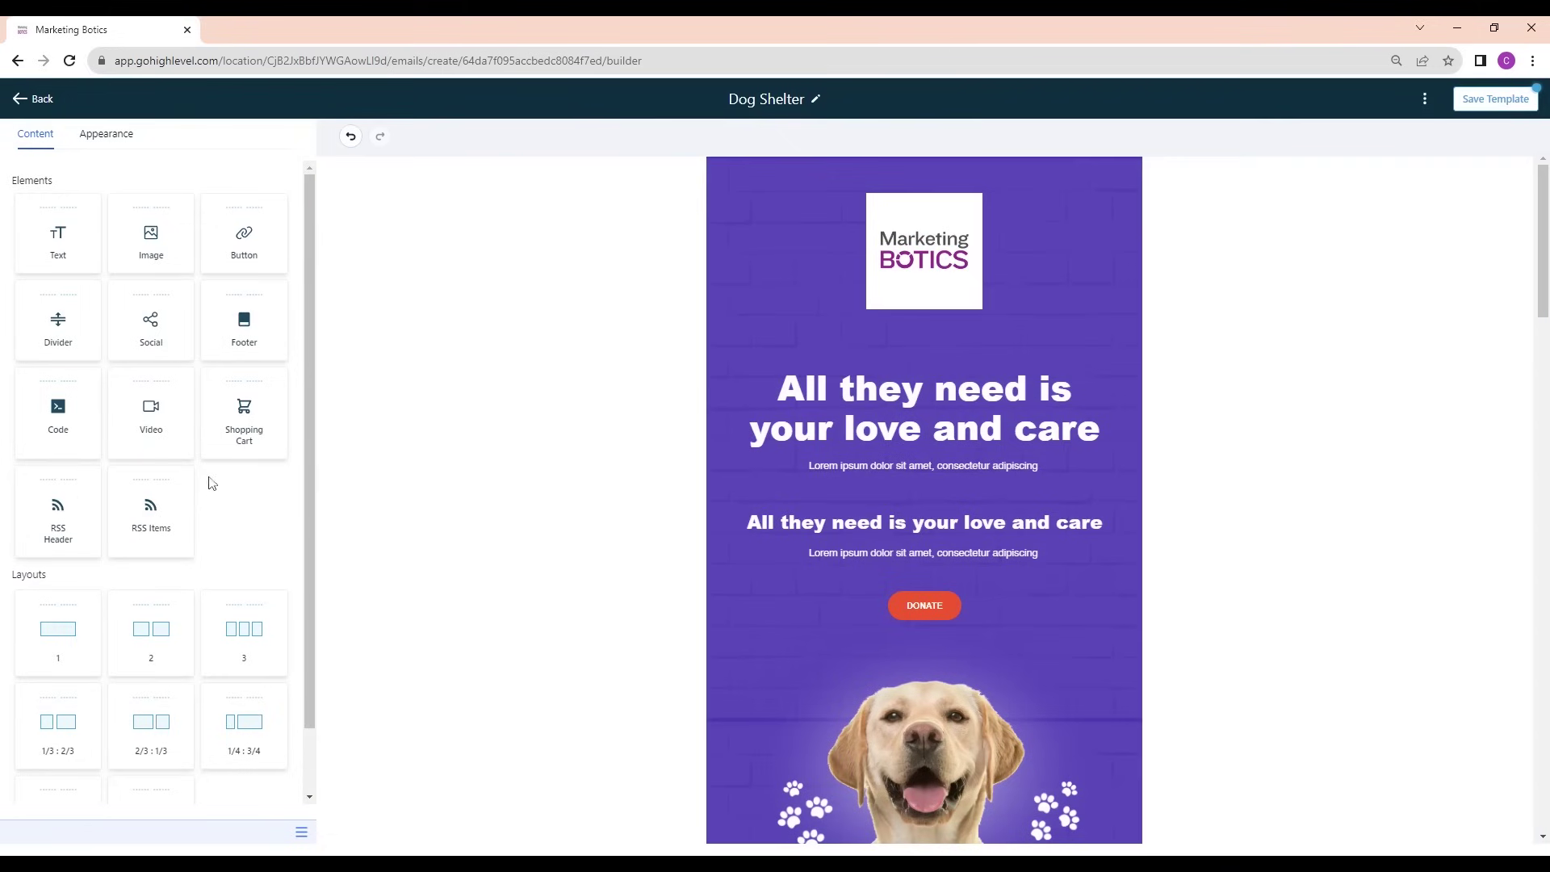
left_click_drag(87, 651, 752, 169)
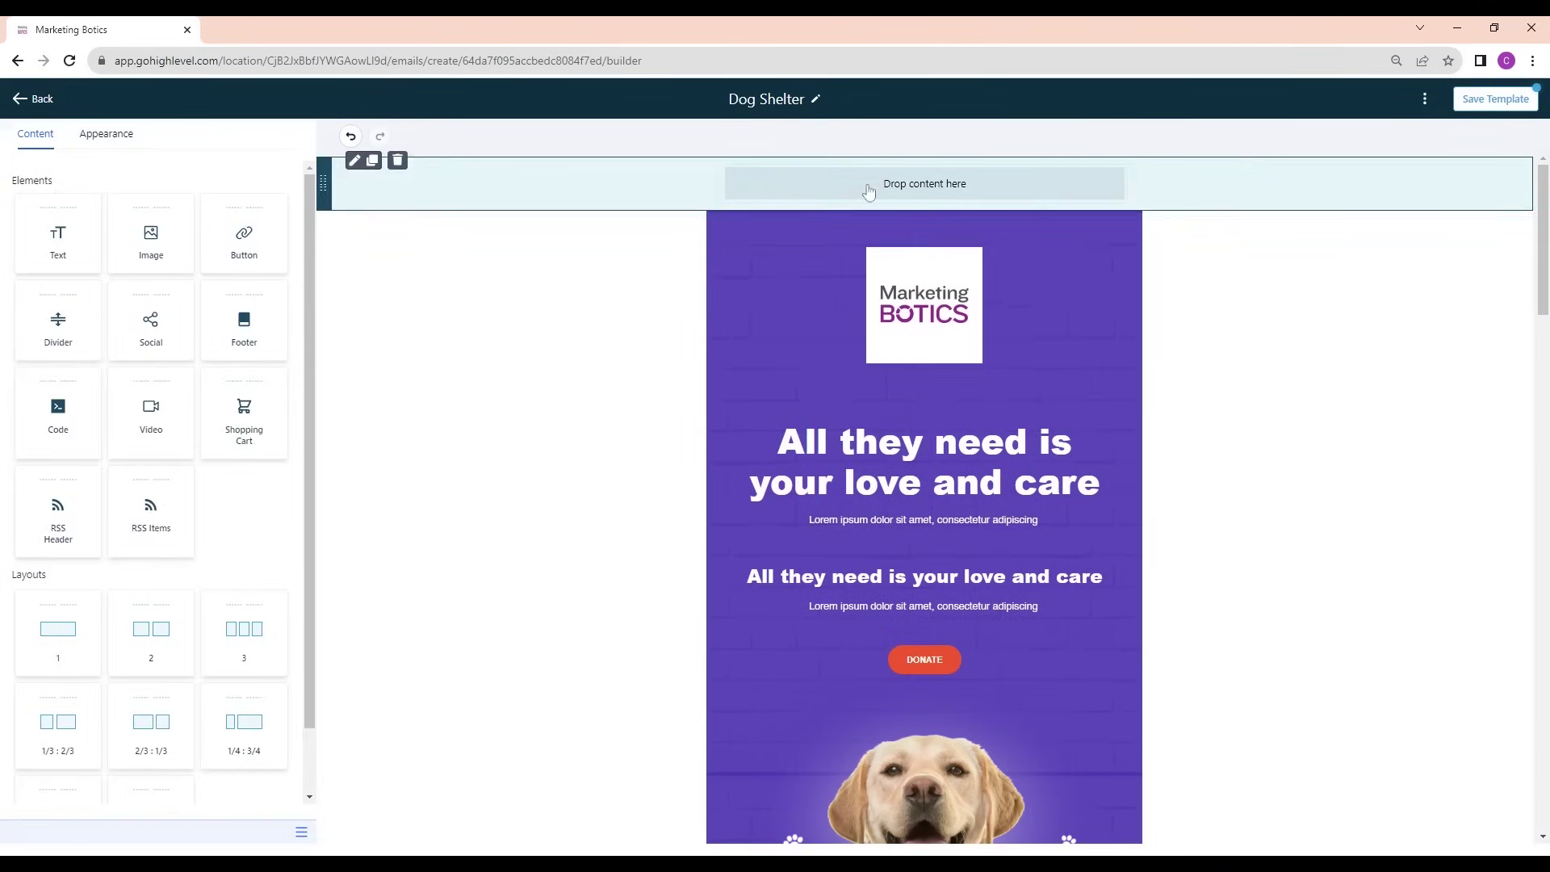
left_click(869, 185)
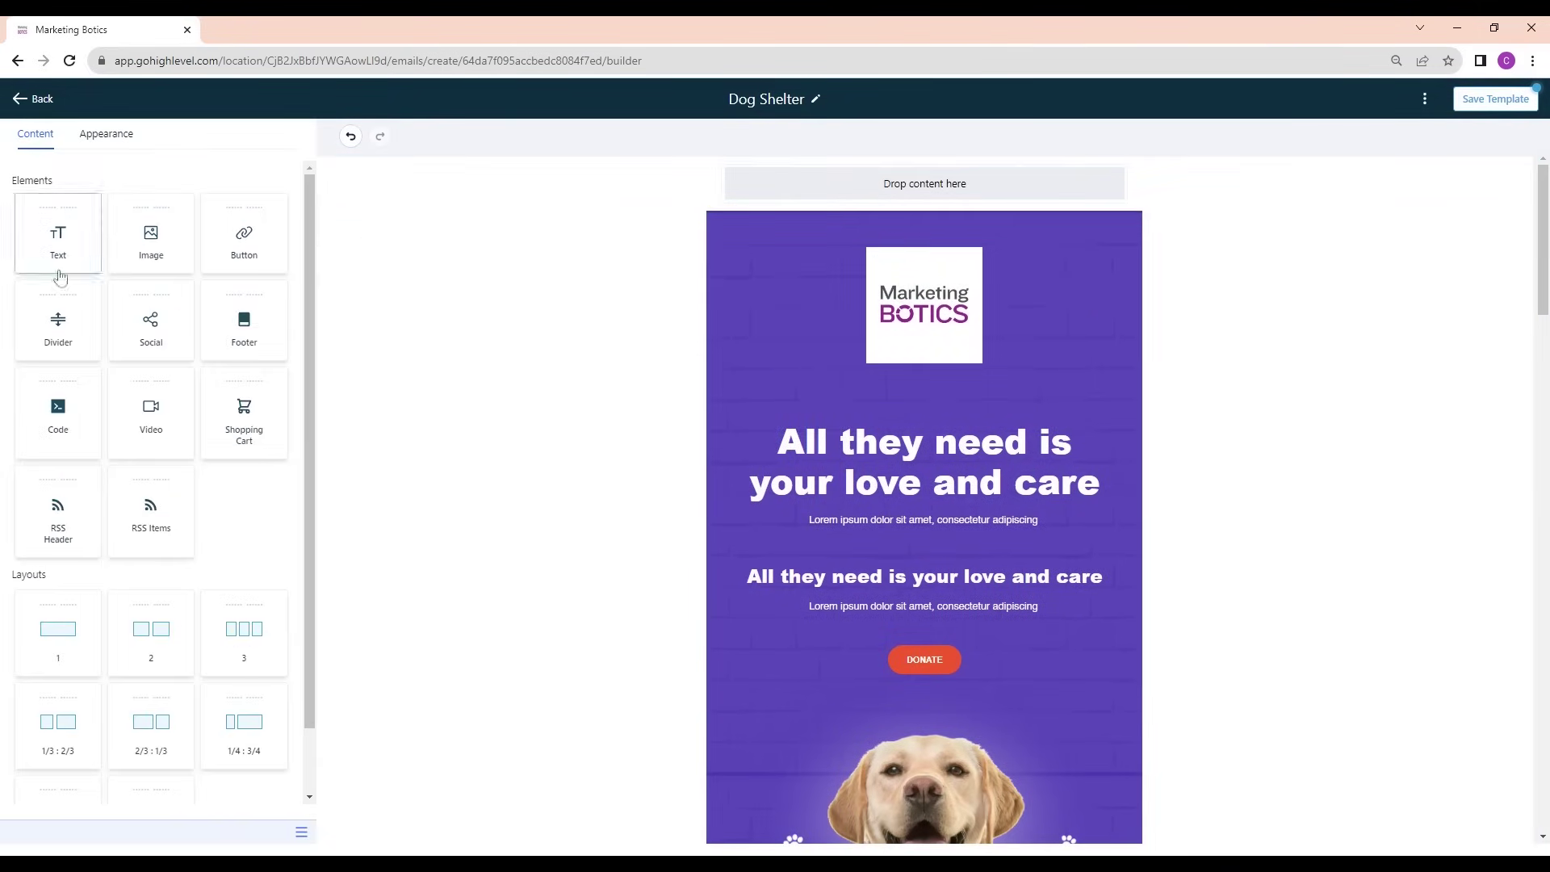
Insert the Marketing Botics logo from the media library into the new top row
left_click_drag(162, 244, 1021, 191)
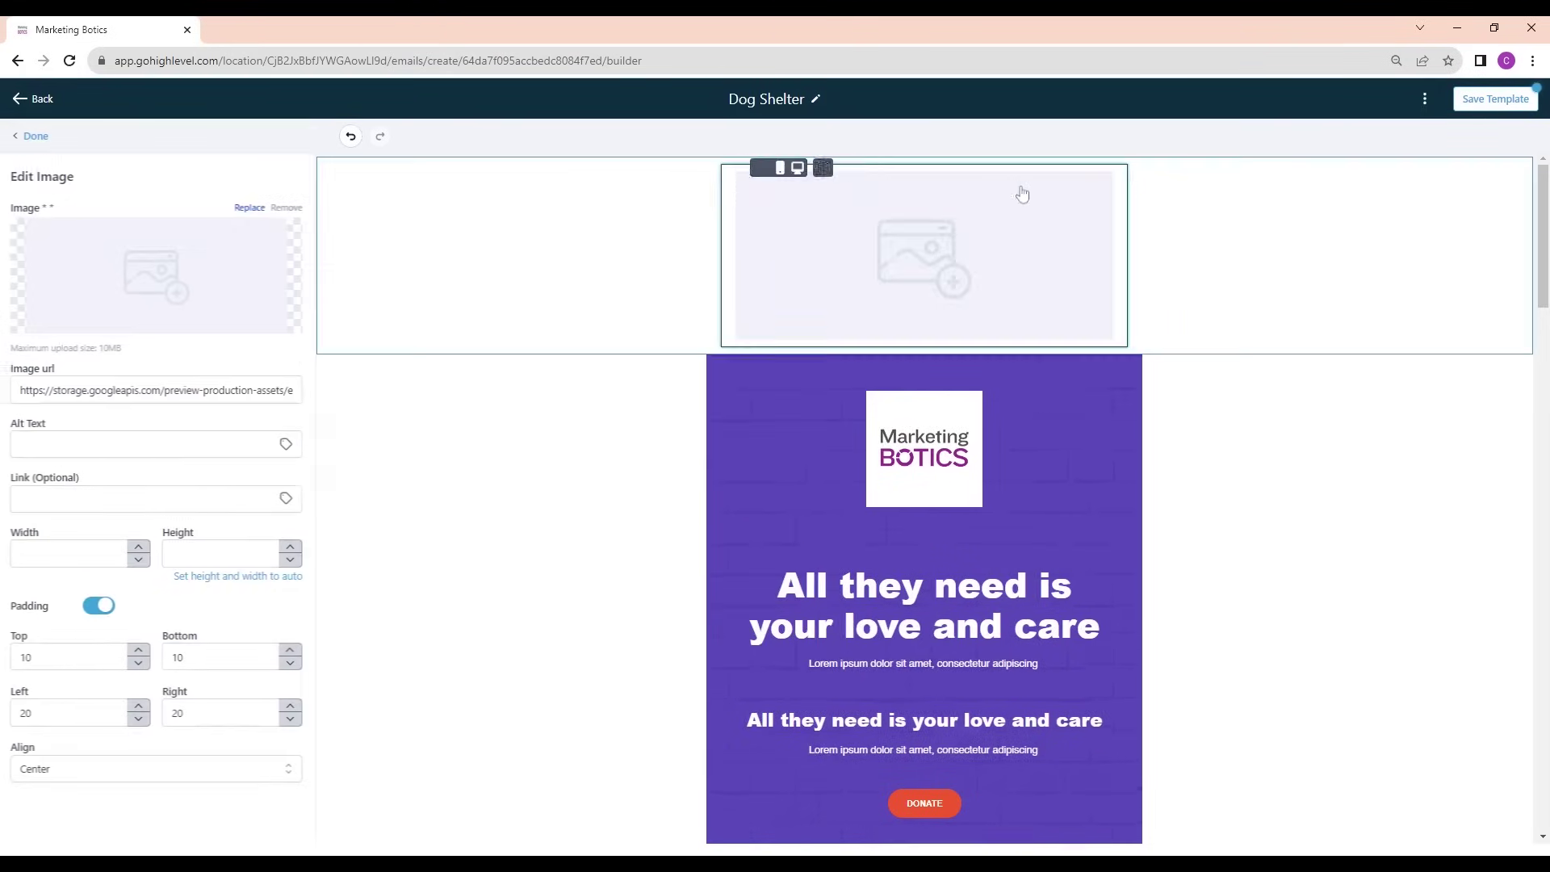
left_click(144, 271)
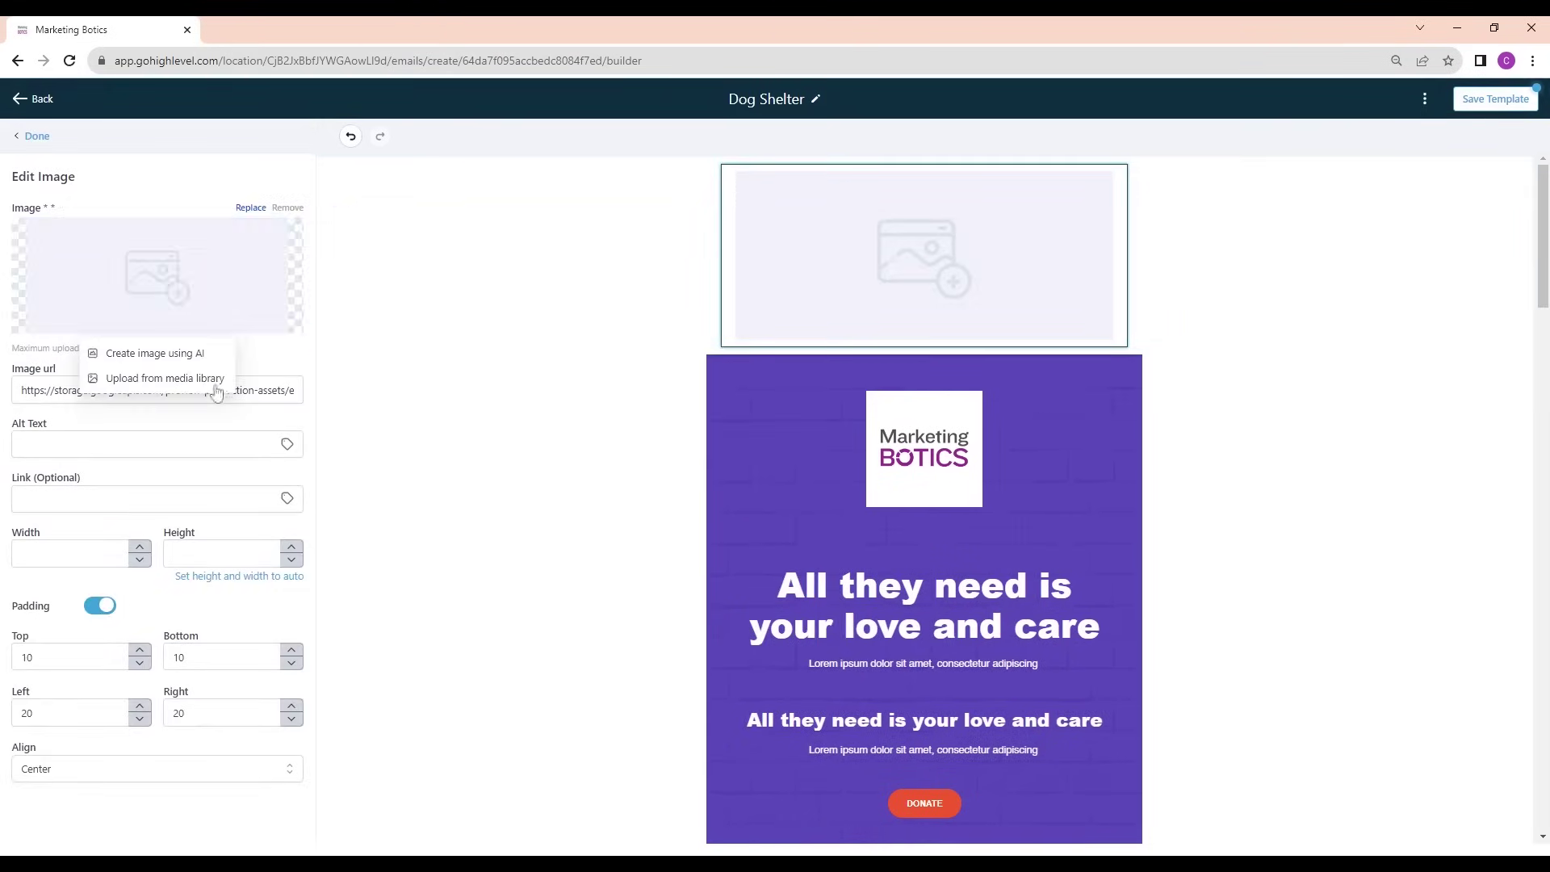
left_click(158, 376)
left_click(100, 393)
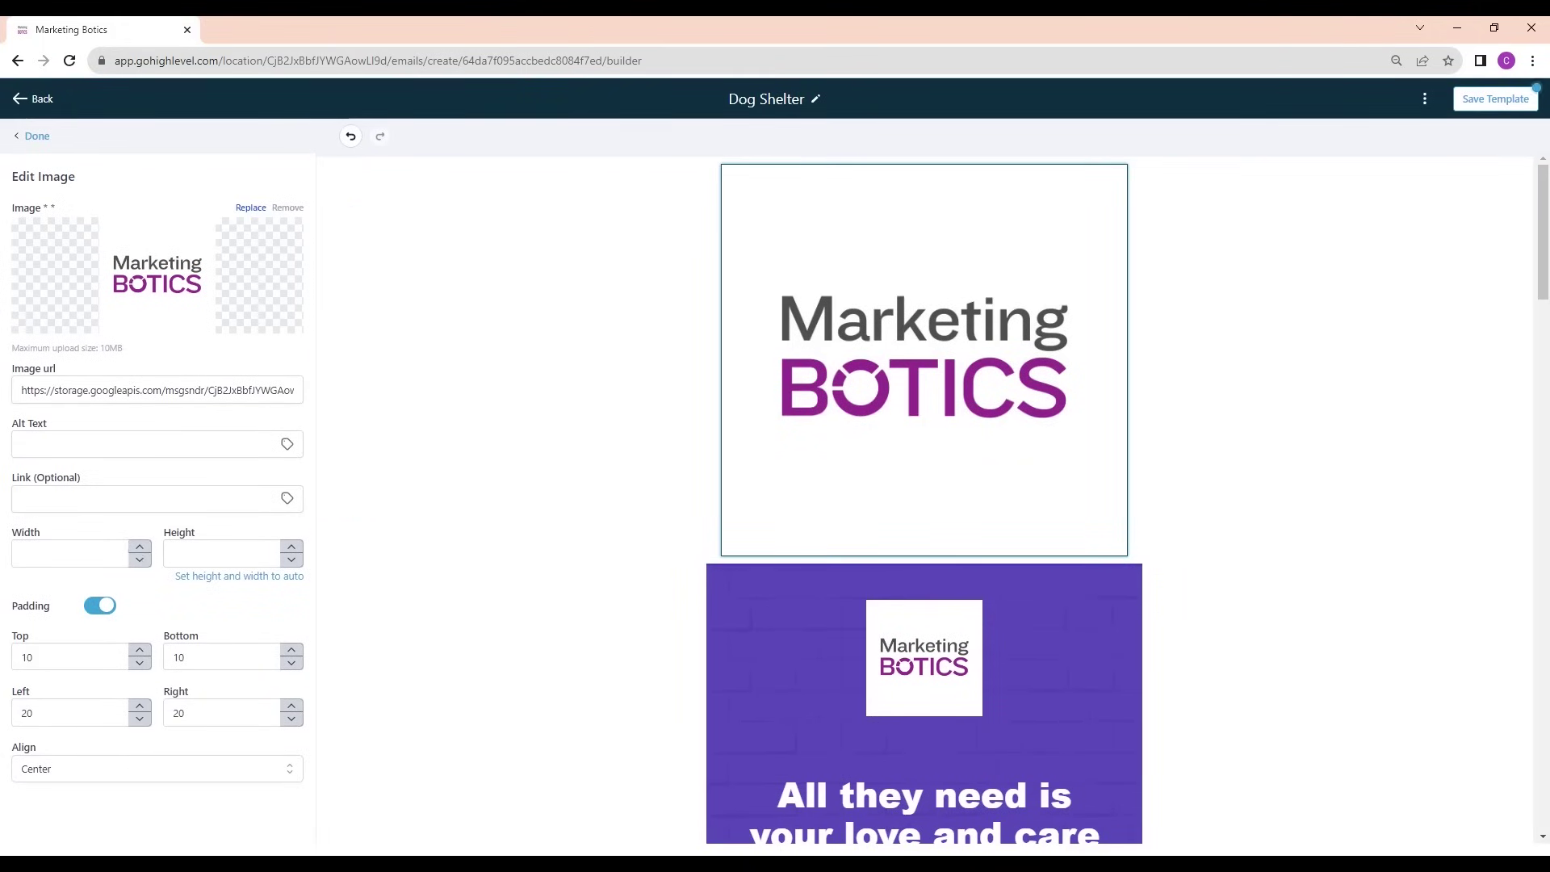
Resize the logo to 100×100 and delete the old purple logo header block
left_click(73, 553)
type("00")
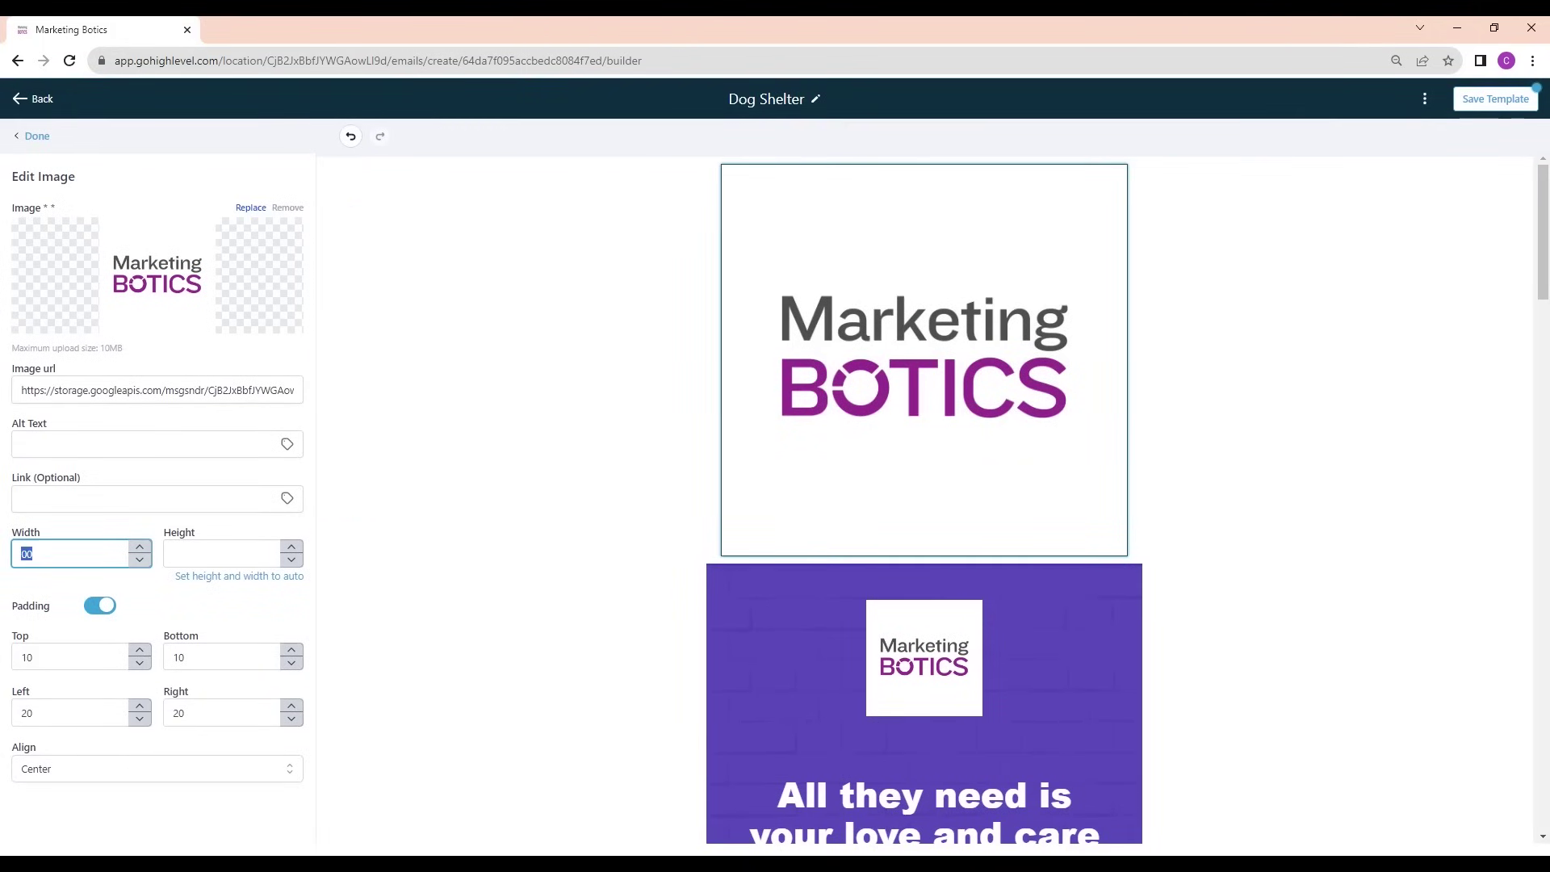
type("200")
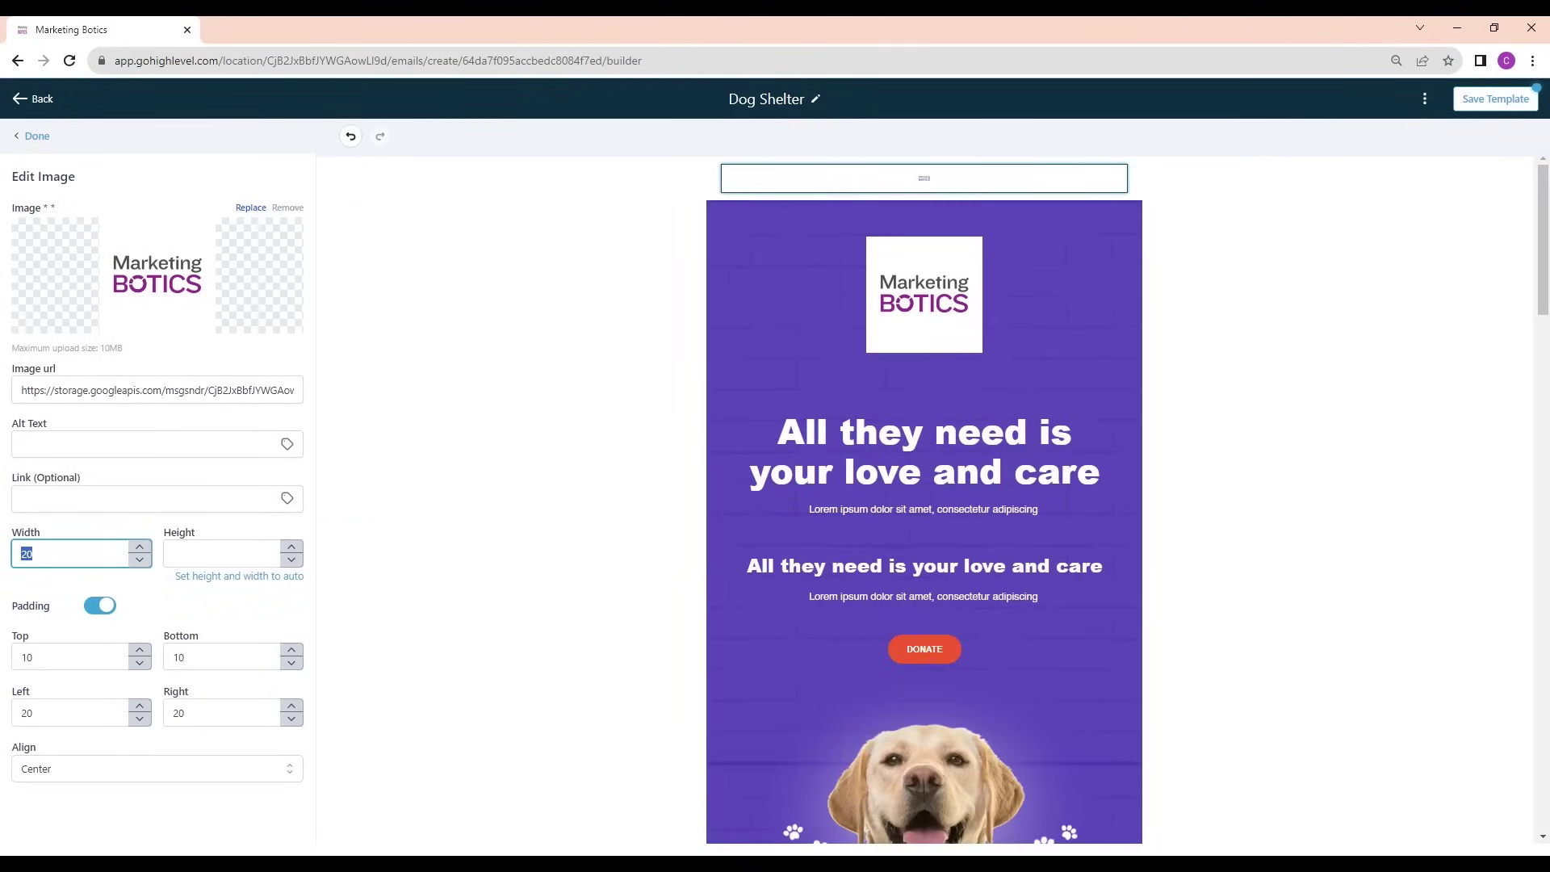
double_click(29, 554)
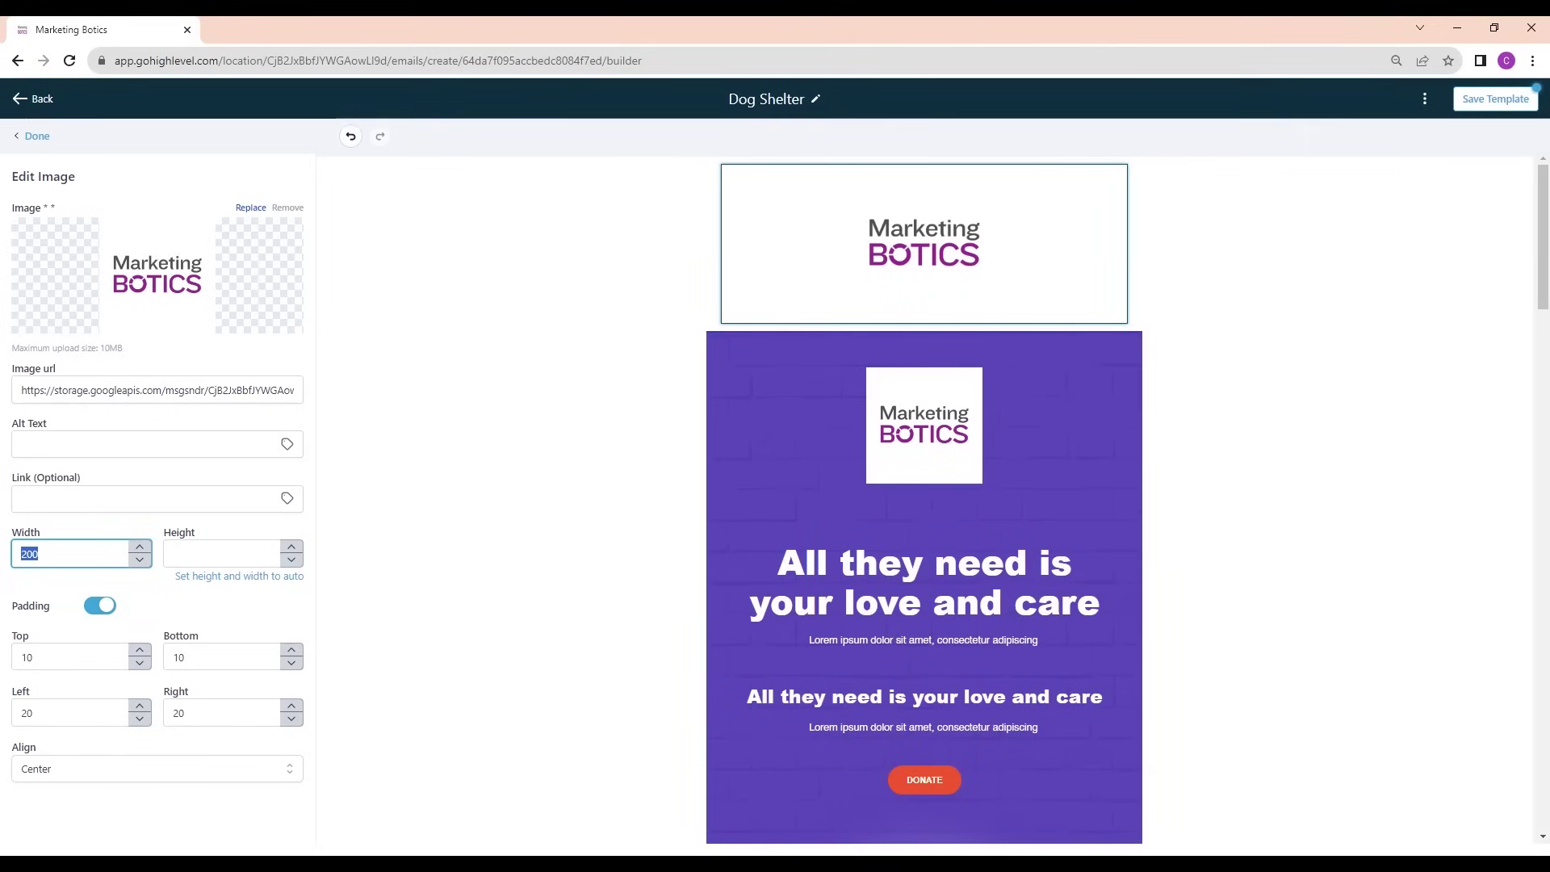
type("100")
left_click(225, 553)
type("100")
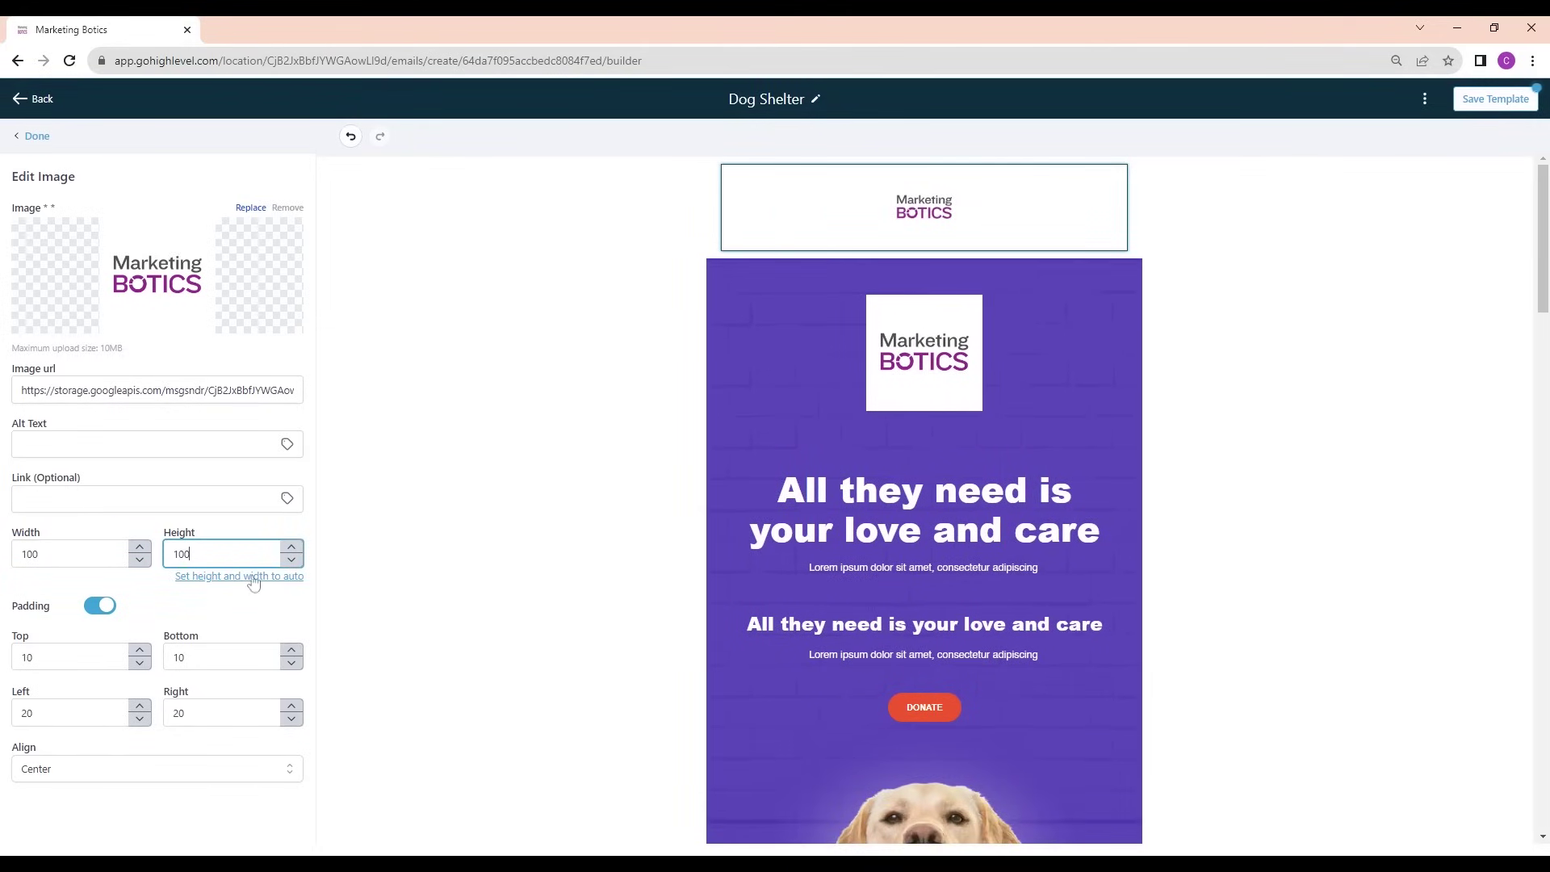
left_click(824, 262)
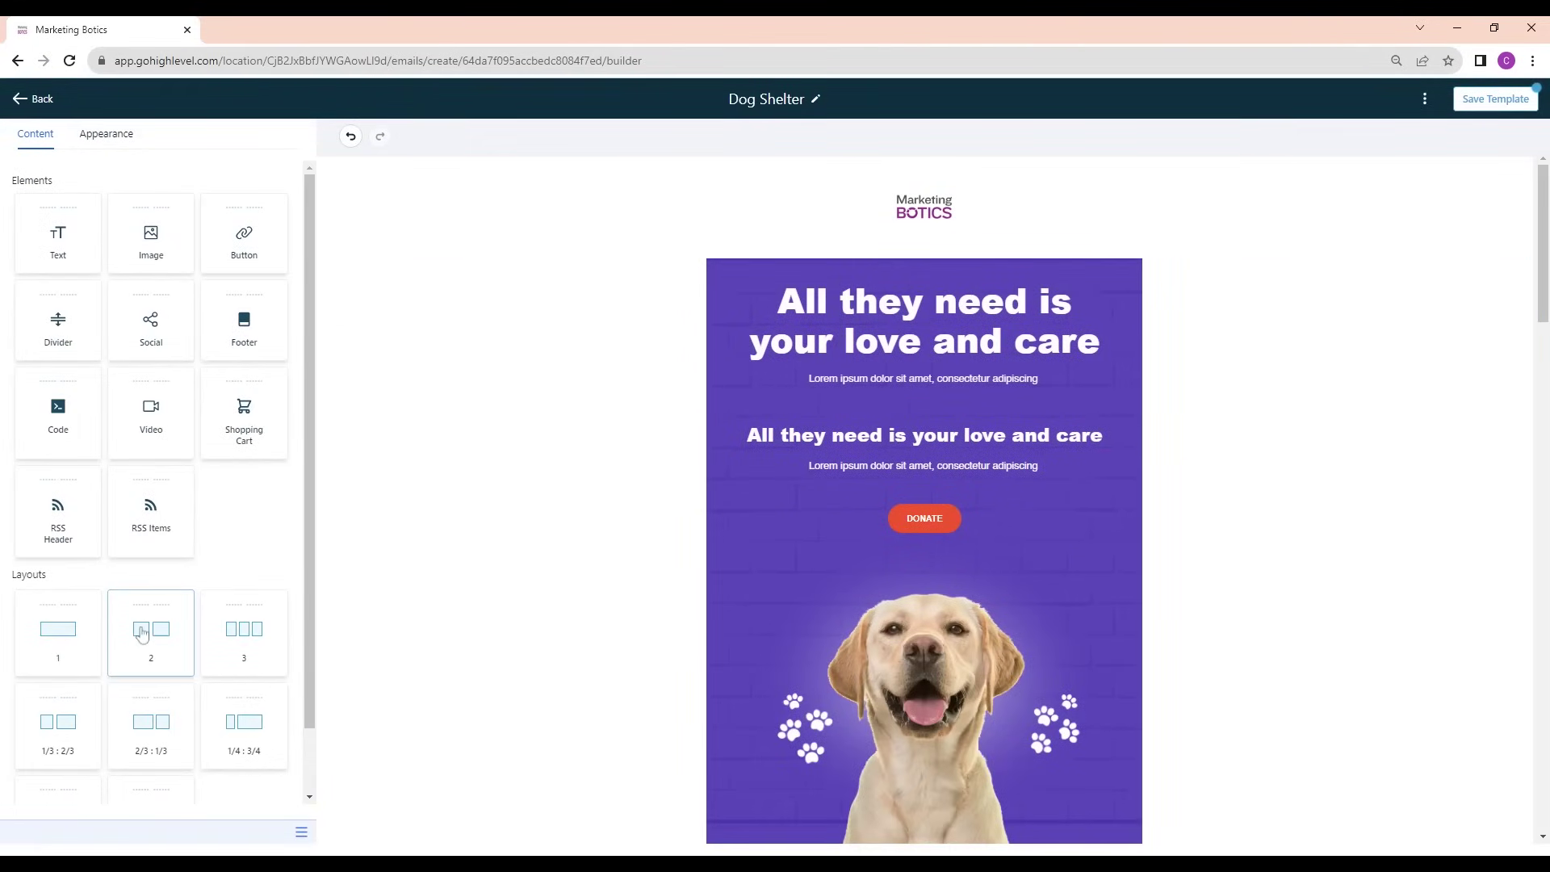
Add a two-column row above the purple section with 'In This Weeks Newsletter' in the left column
left_click_drag(169, 639, 879, 298)
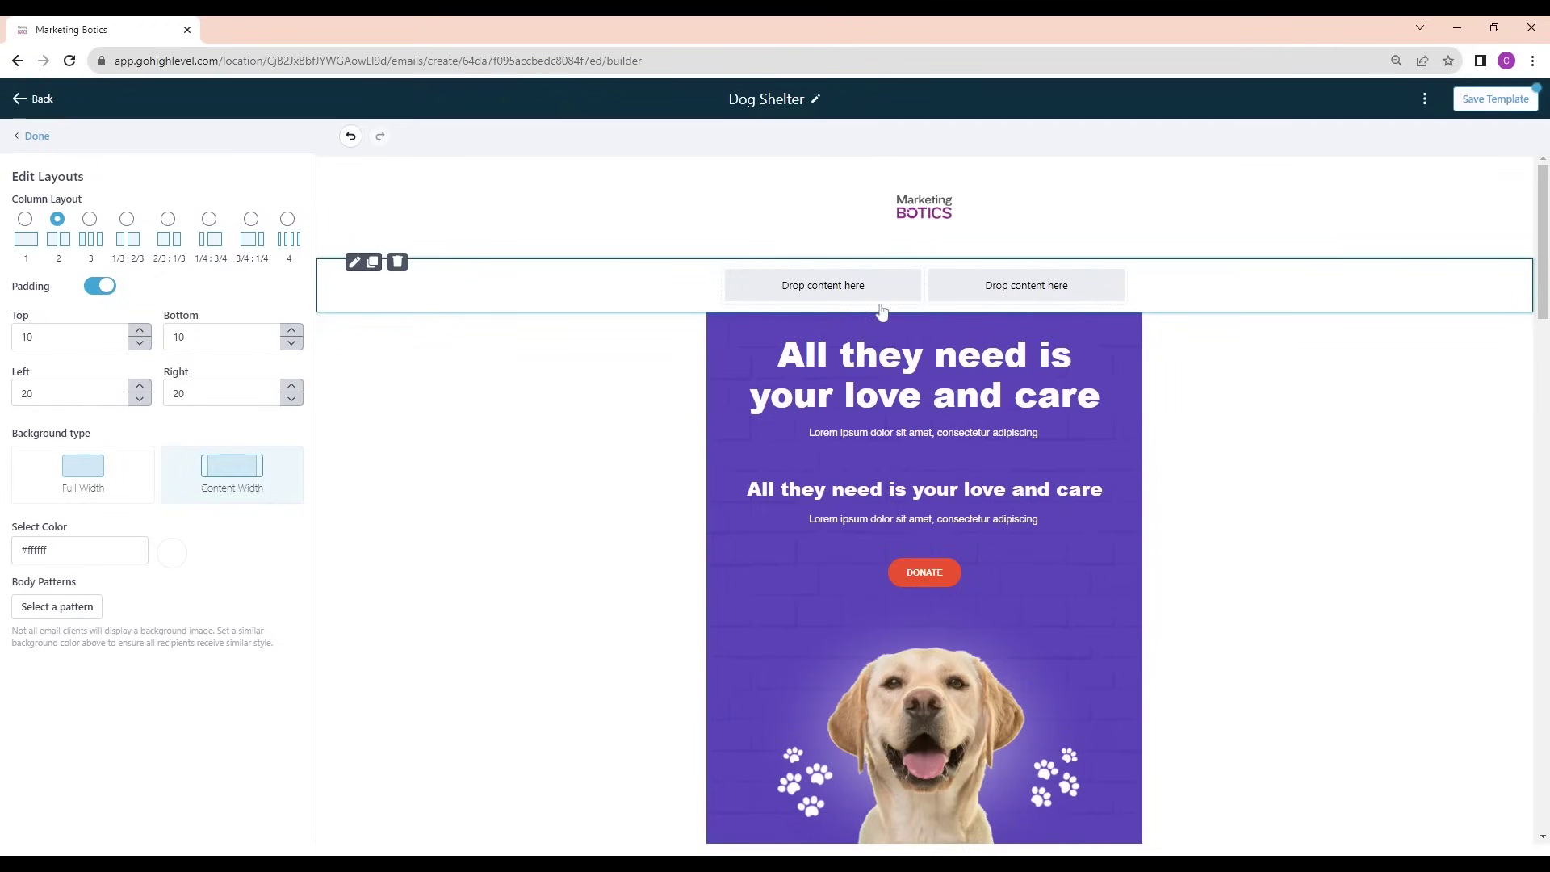
left_click(710, 270)
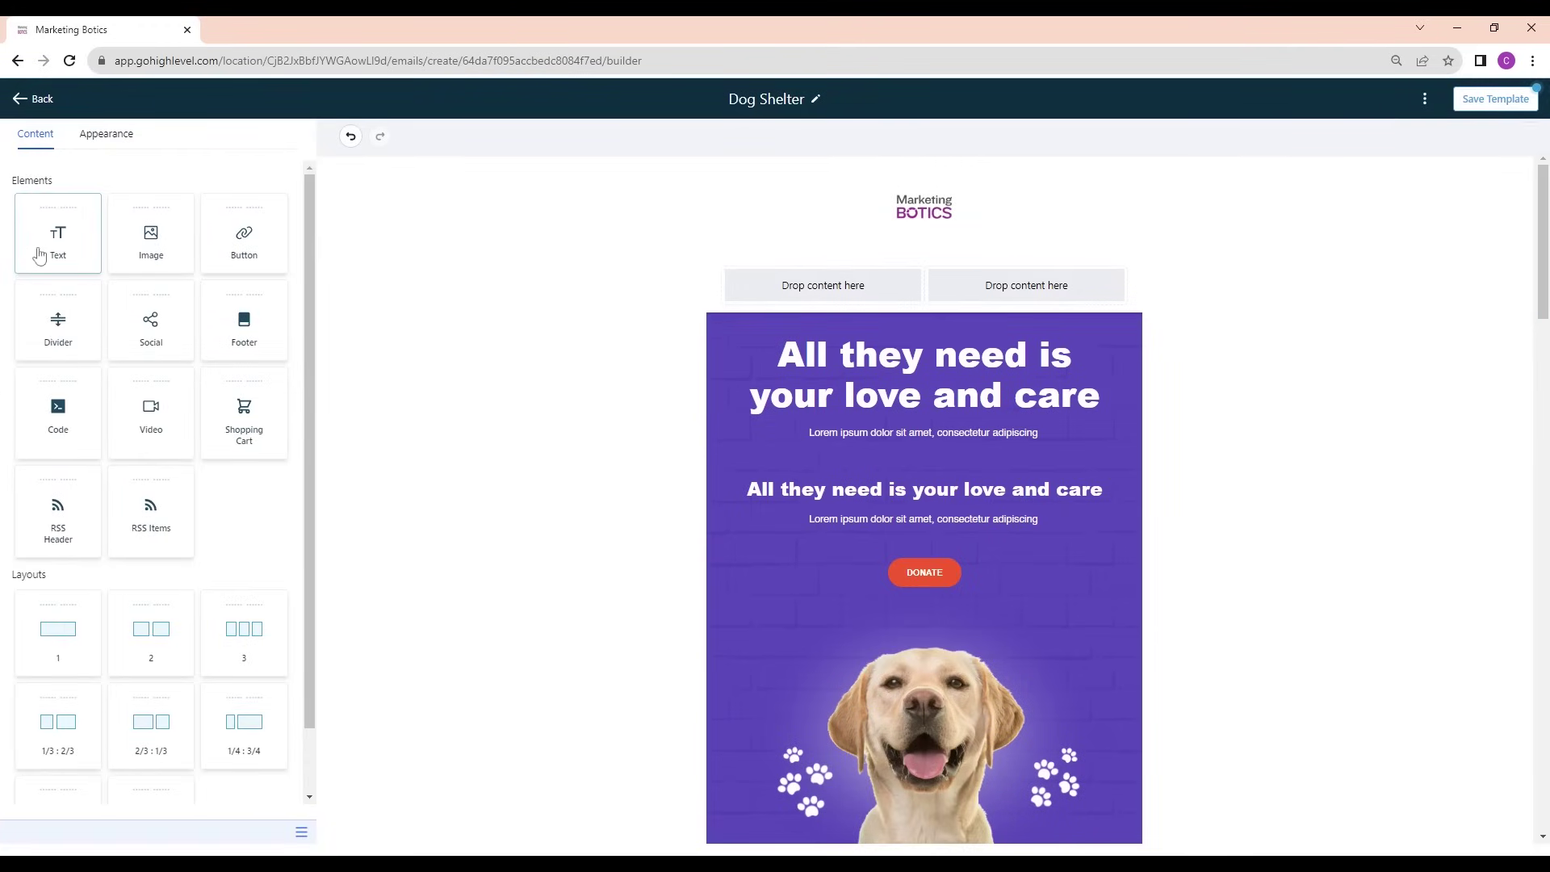
left_click_drag(38, 252, 822, 290)
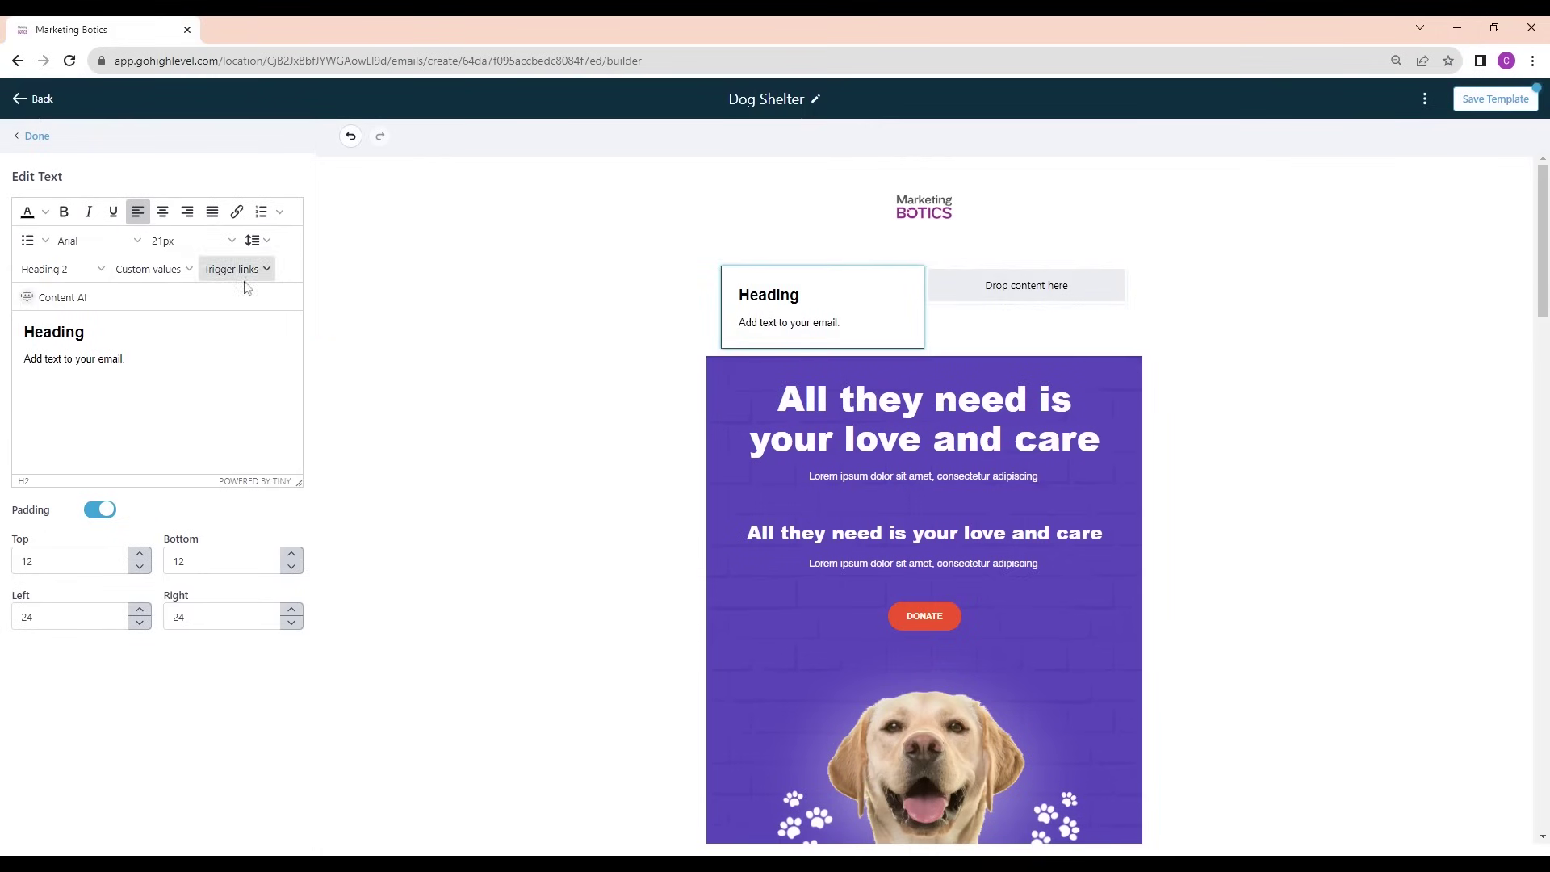
key("ctrl+a")
type("In This Weeks New")
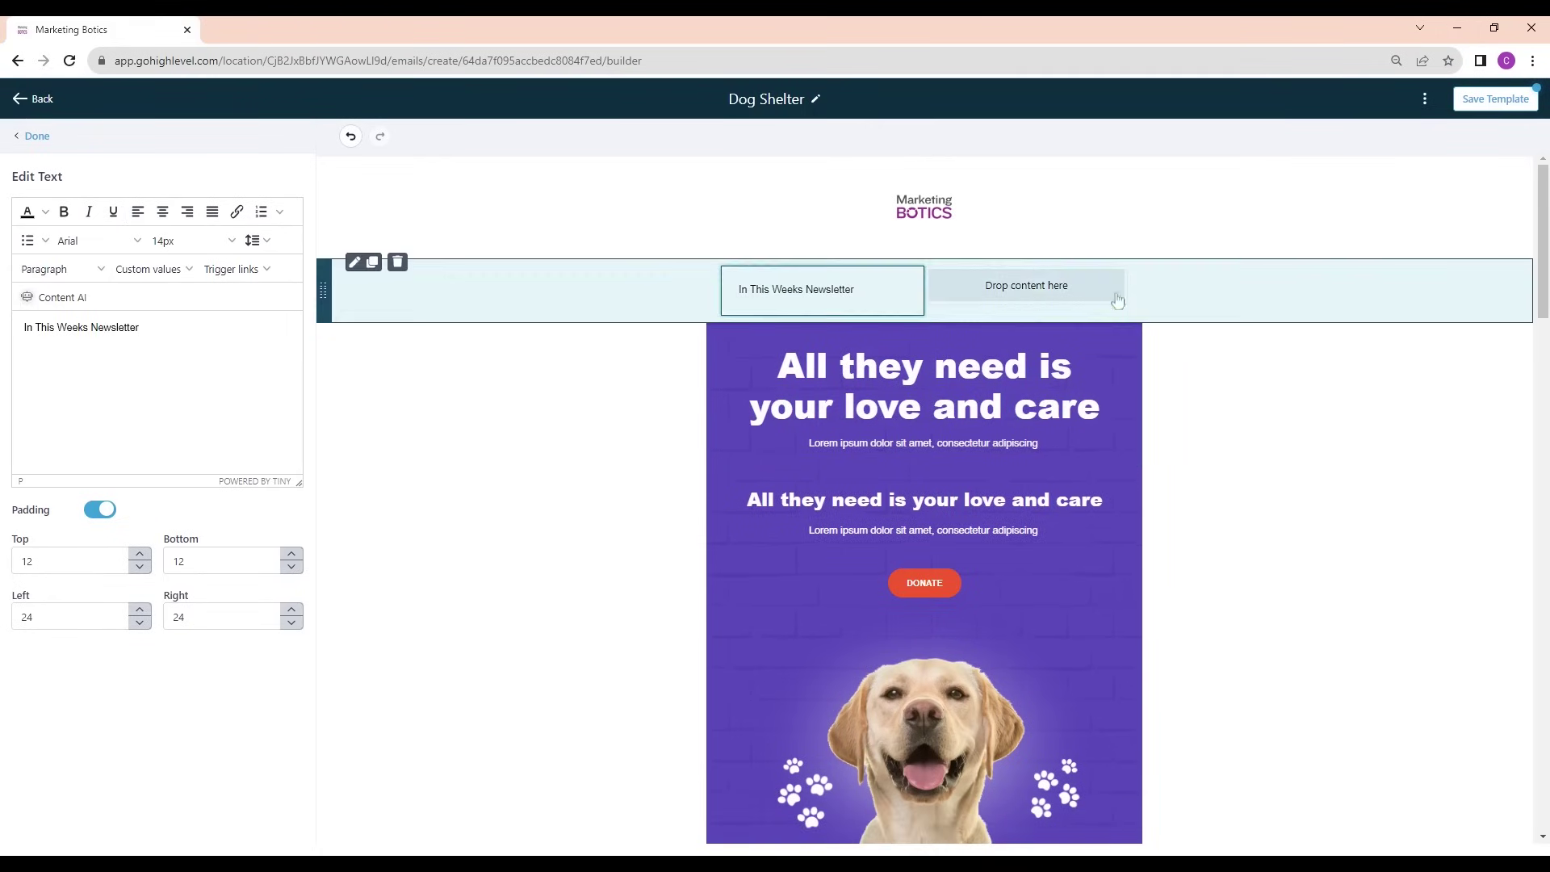
left_click(339, 291)
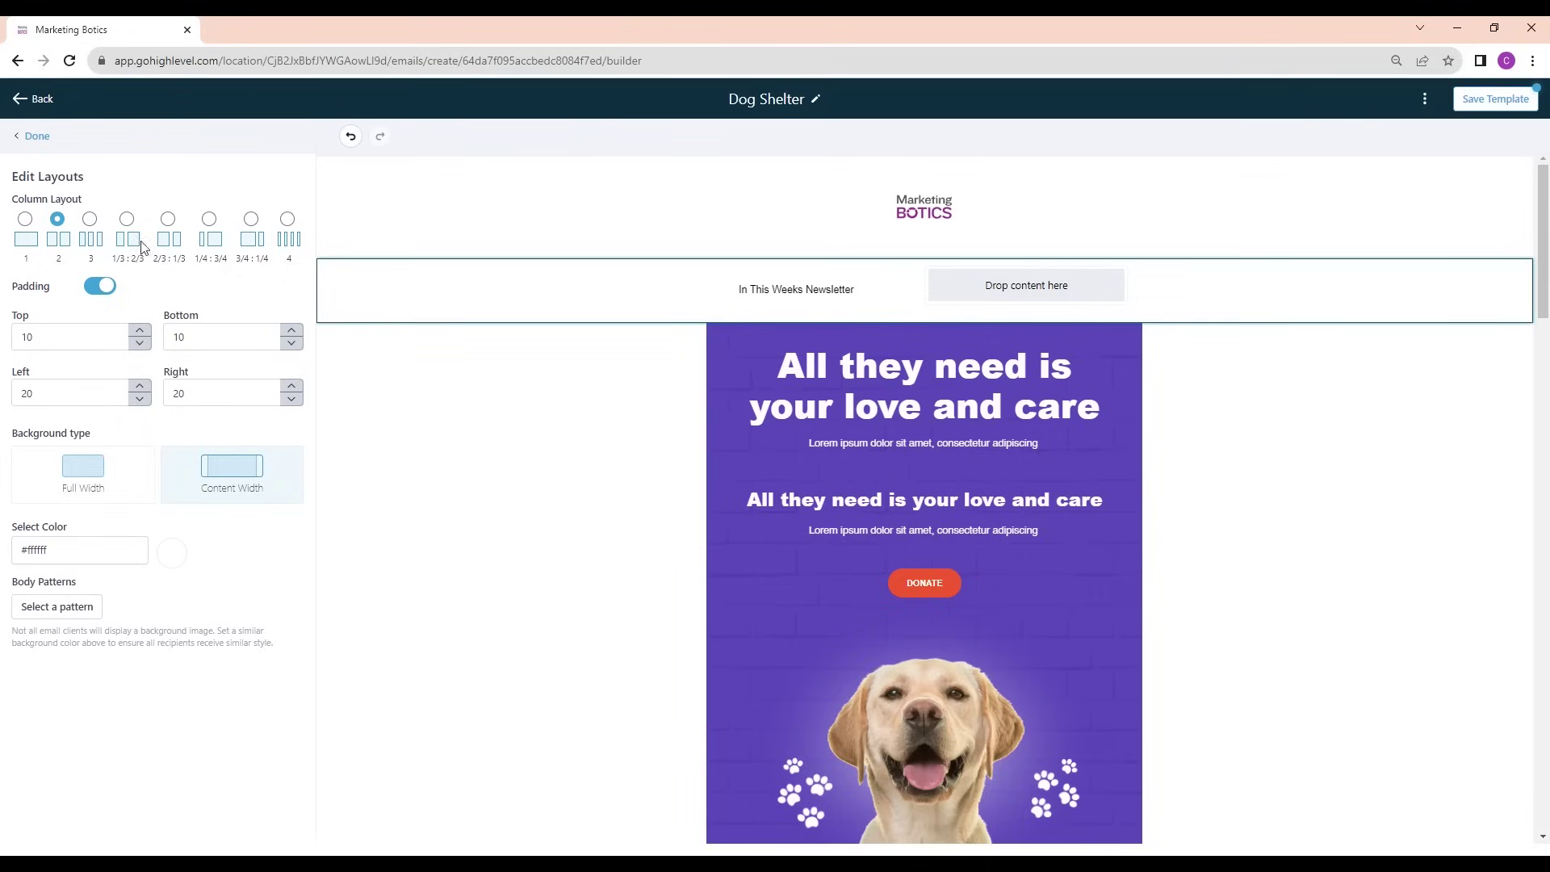
left_click(34, 136)
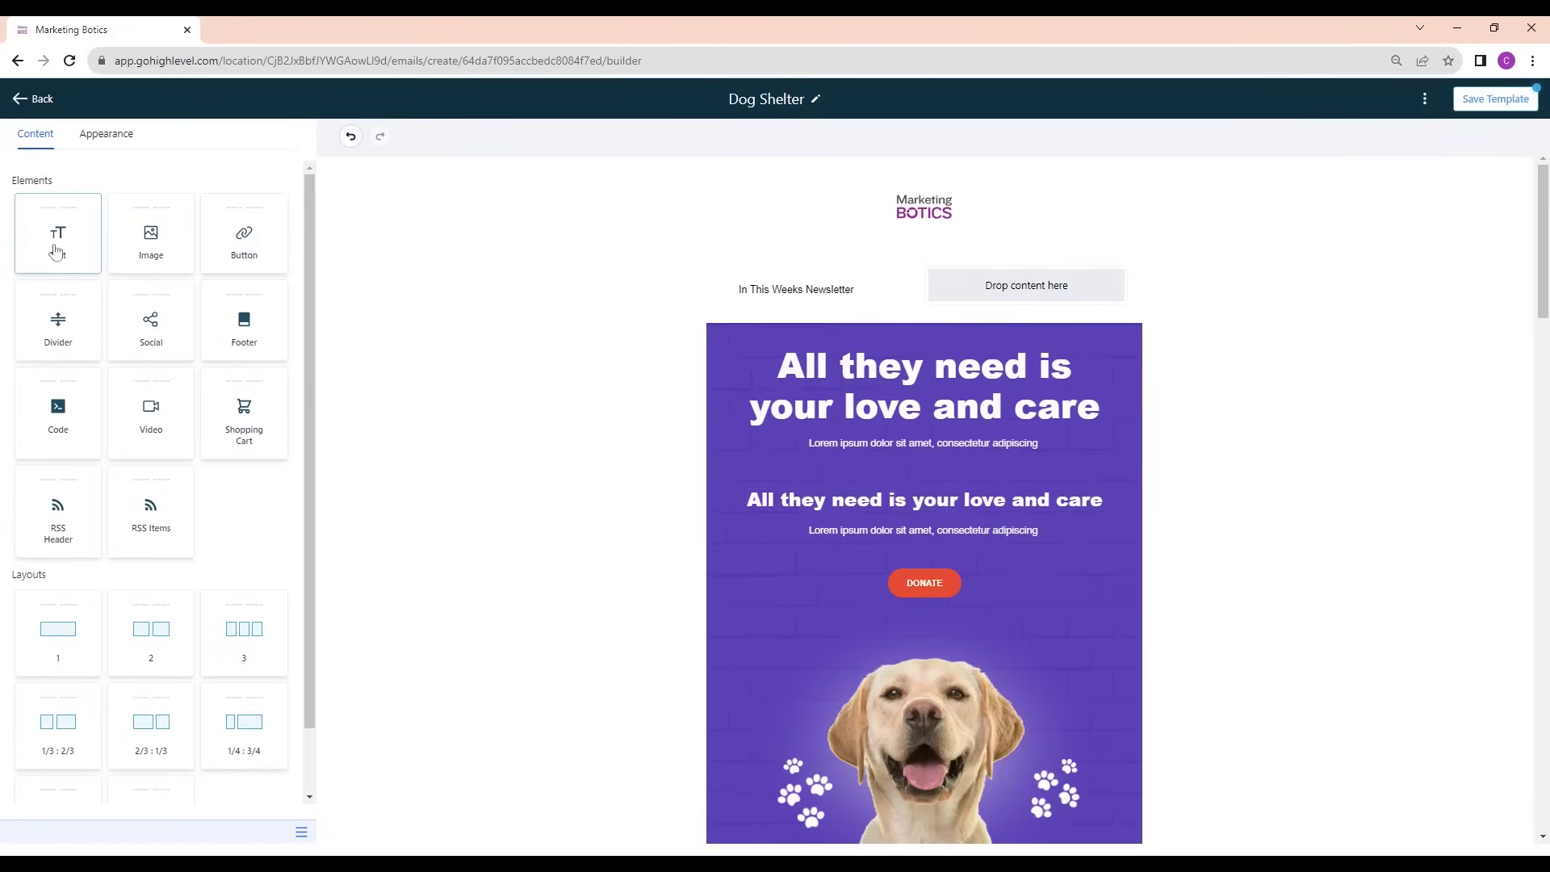
Drop a text block into the right column and make the newsletter line a 30px bold heading
left_click_drag(57, 252, 1050, 306)
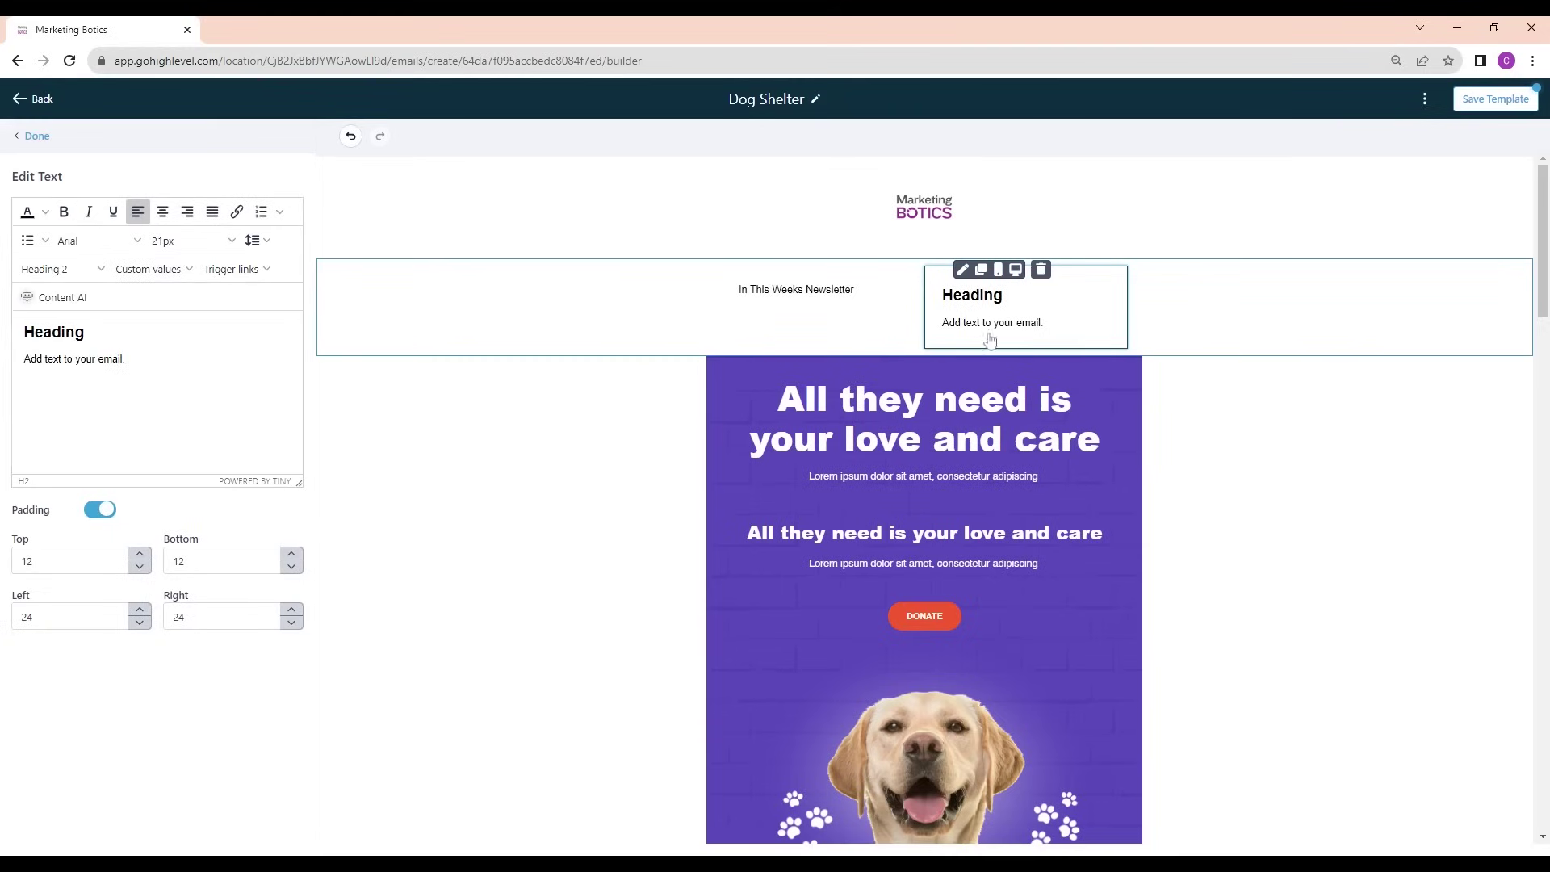
left_click(831, 292)
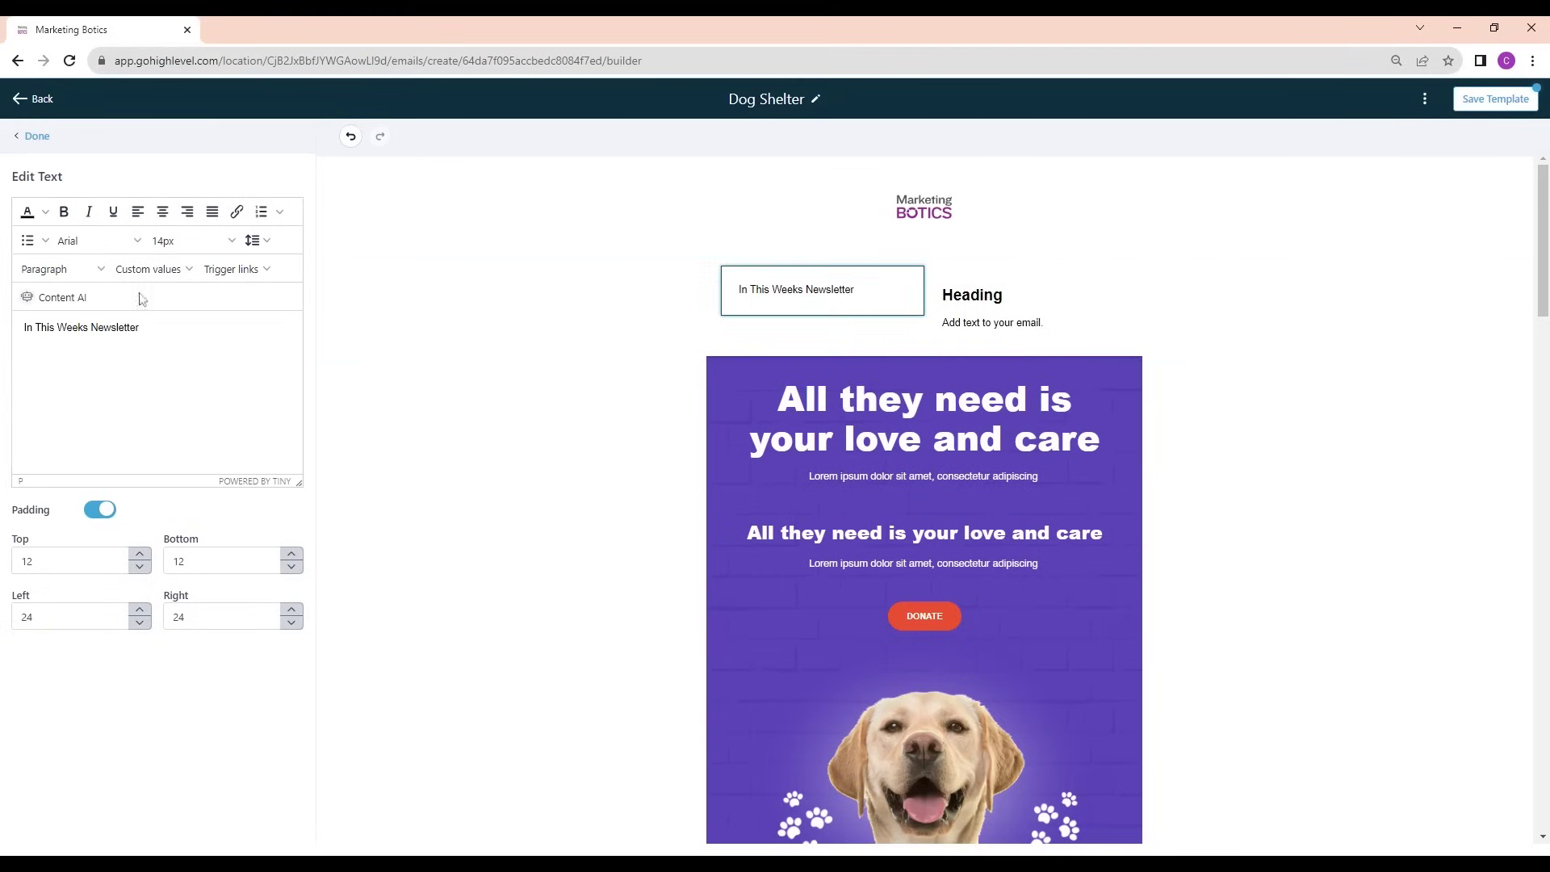
triple_click(102, 326)
left_click(64, 211)
left_click(191, 241)
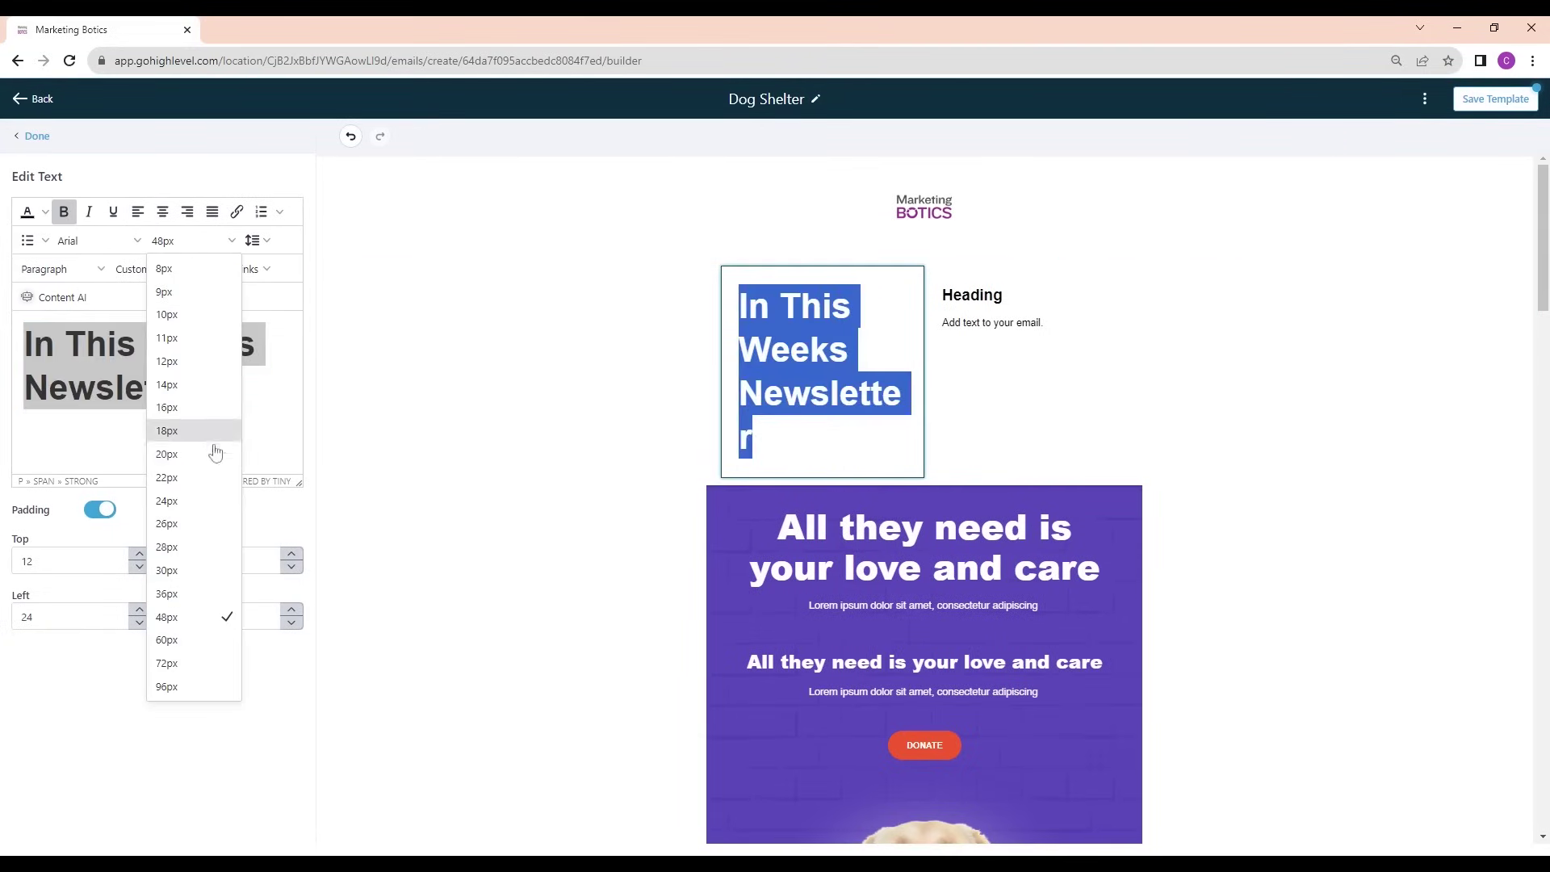
left_click(187, 570)
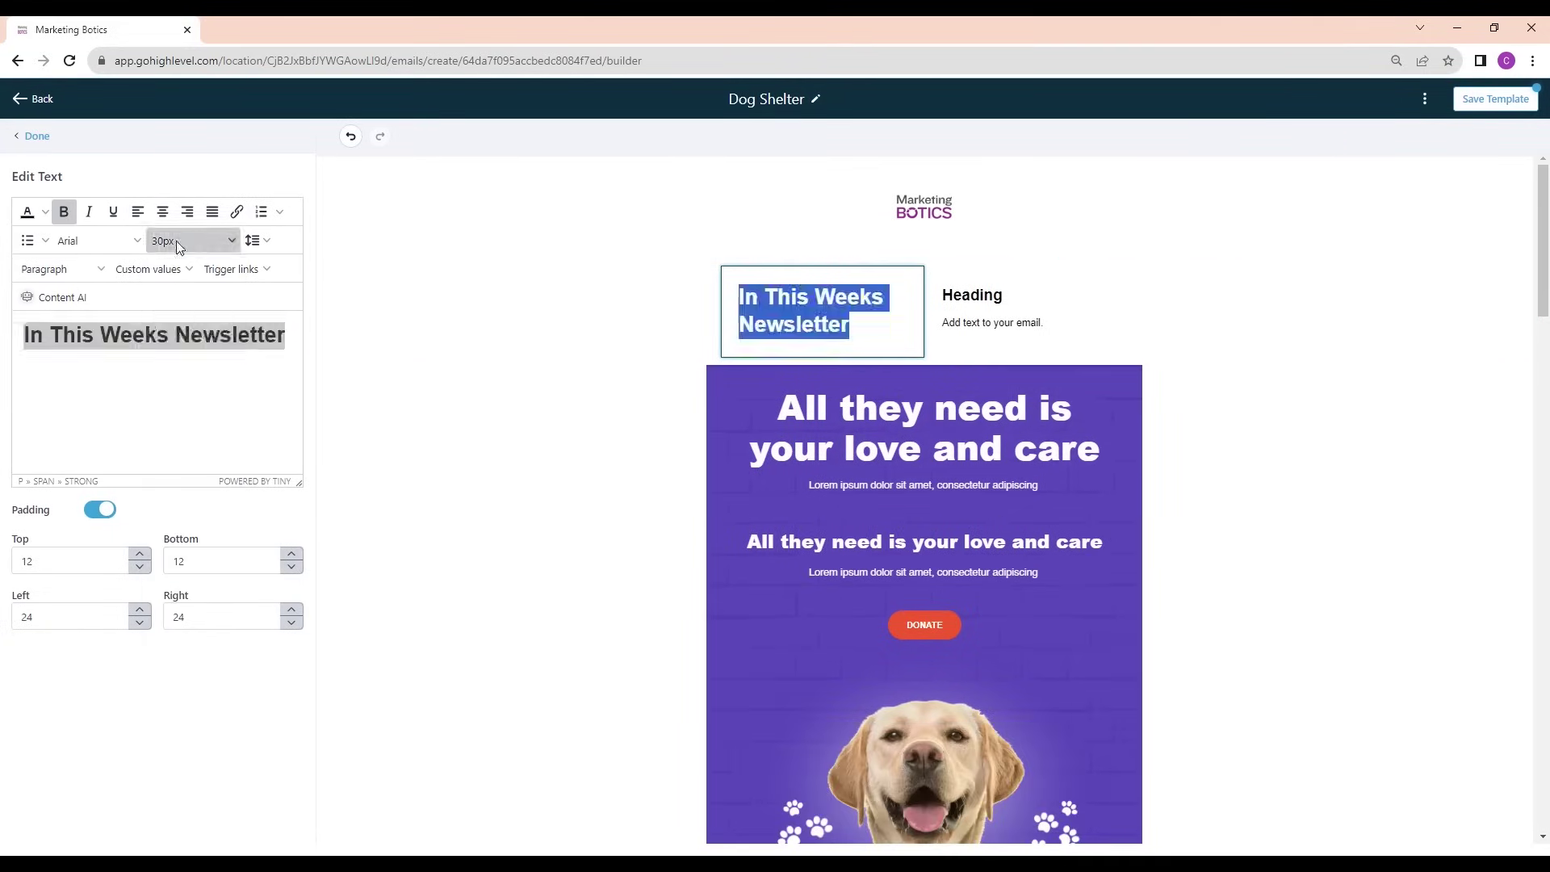
left_click(176, 240)
left_click(187, 593)
Delete the 'Heading' placeholder from the right column's text block
left_click(1028, 345)
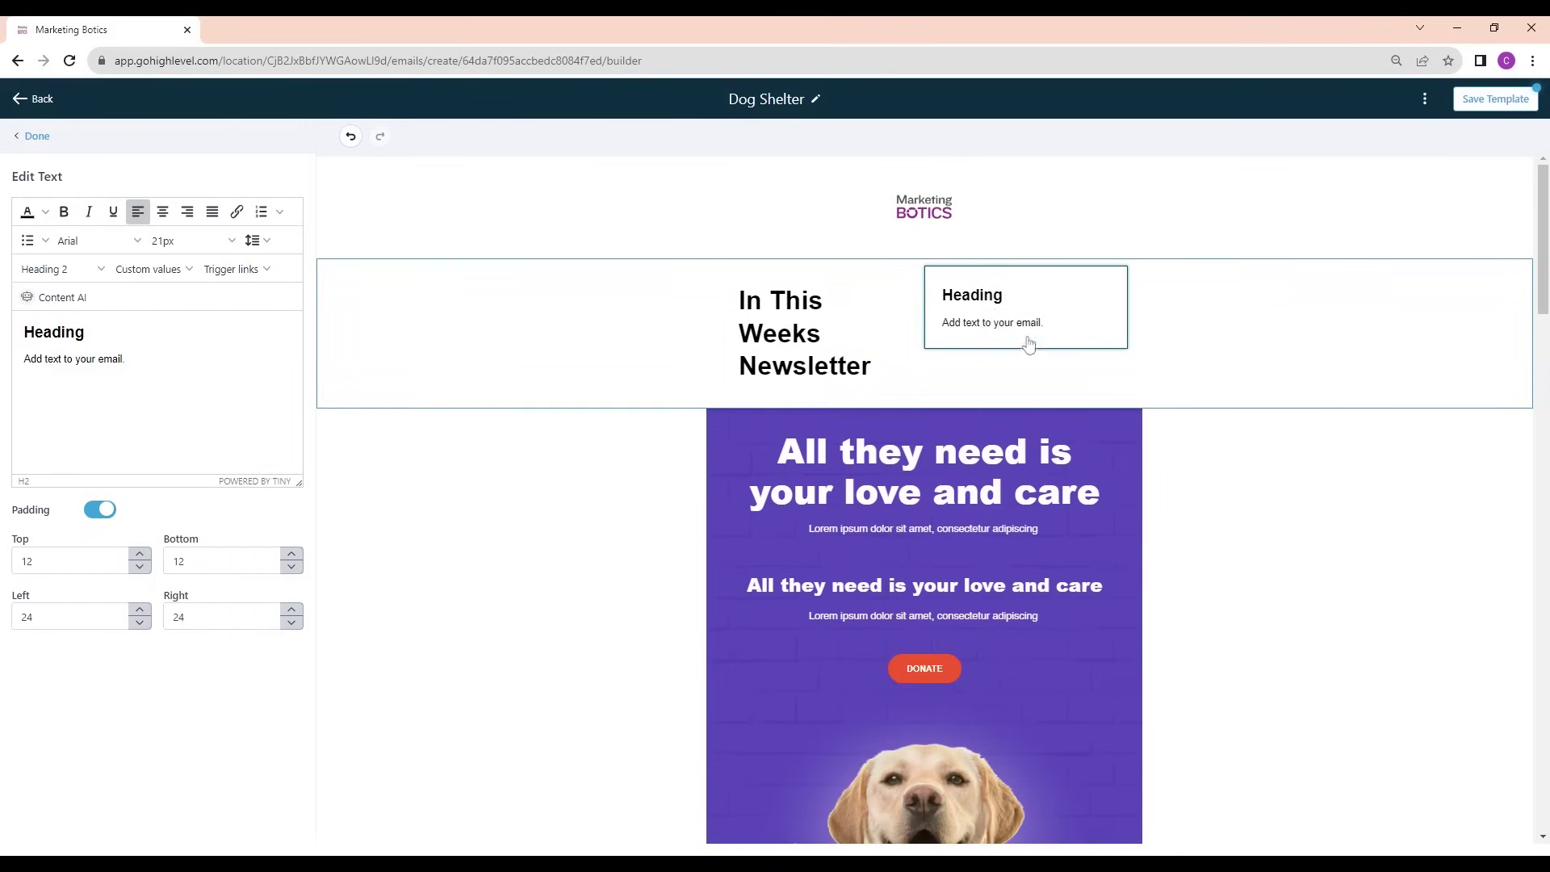
double_click(54, 332)
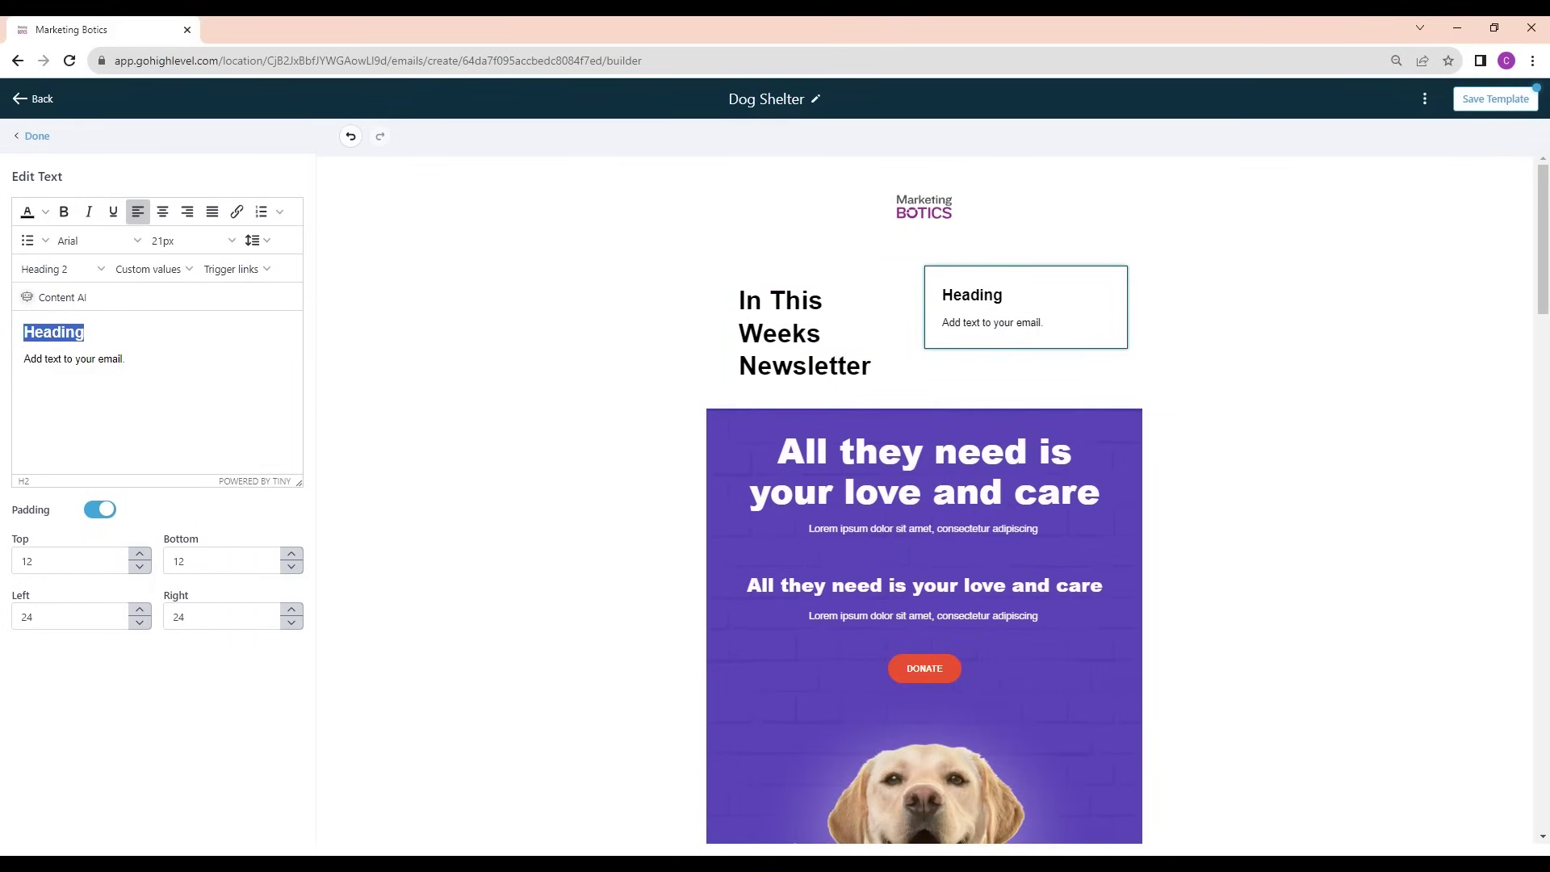
key("BackSpace")
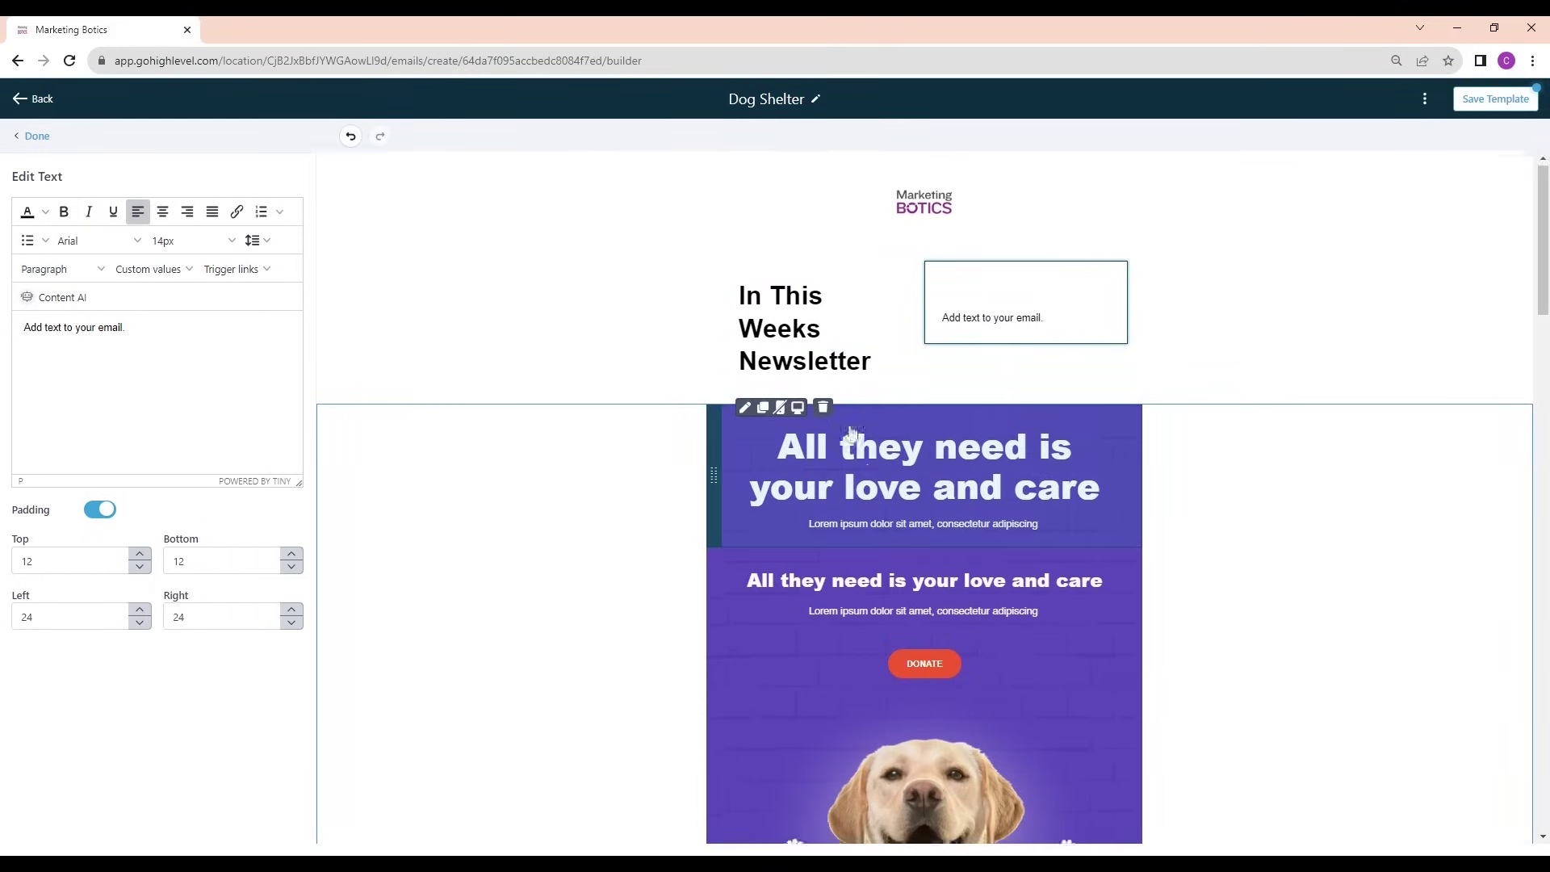
Delete the first purple 'All they need is' section and relabel the DONATE button 'Find Out More'
scroll(852, 435, "down", 1)
left_click(823, 332)
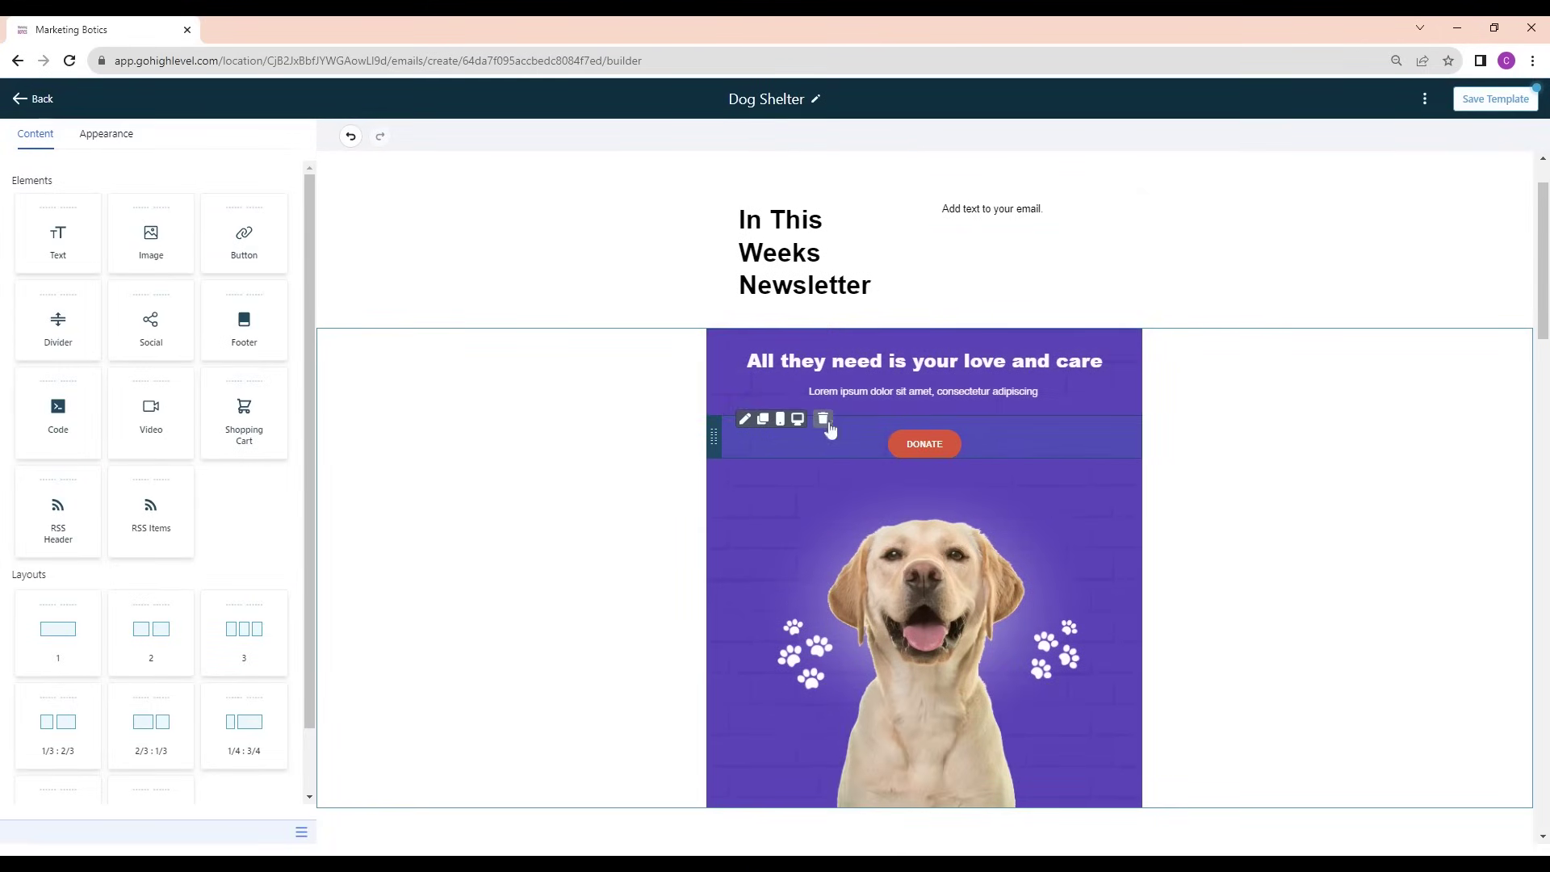
left_click(908, 444)
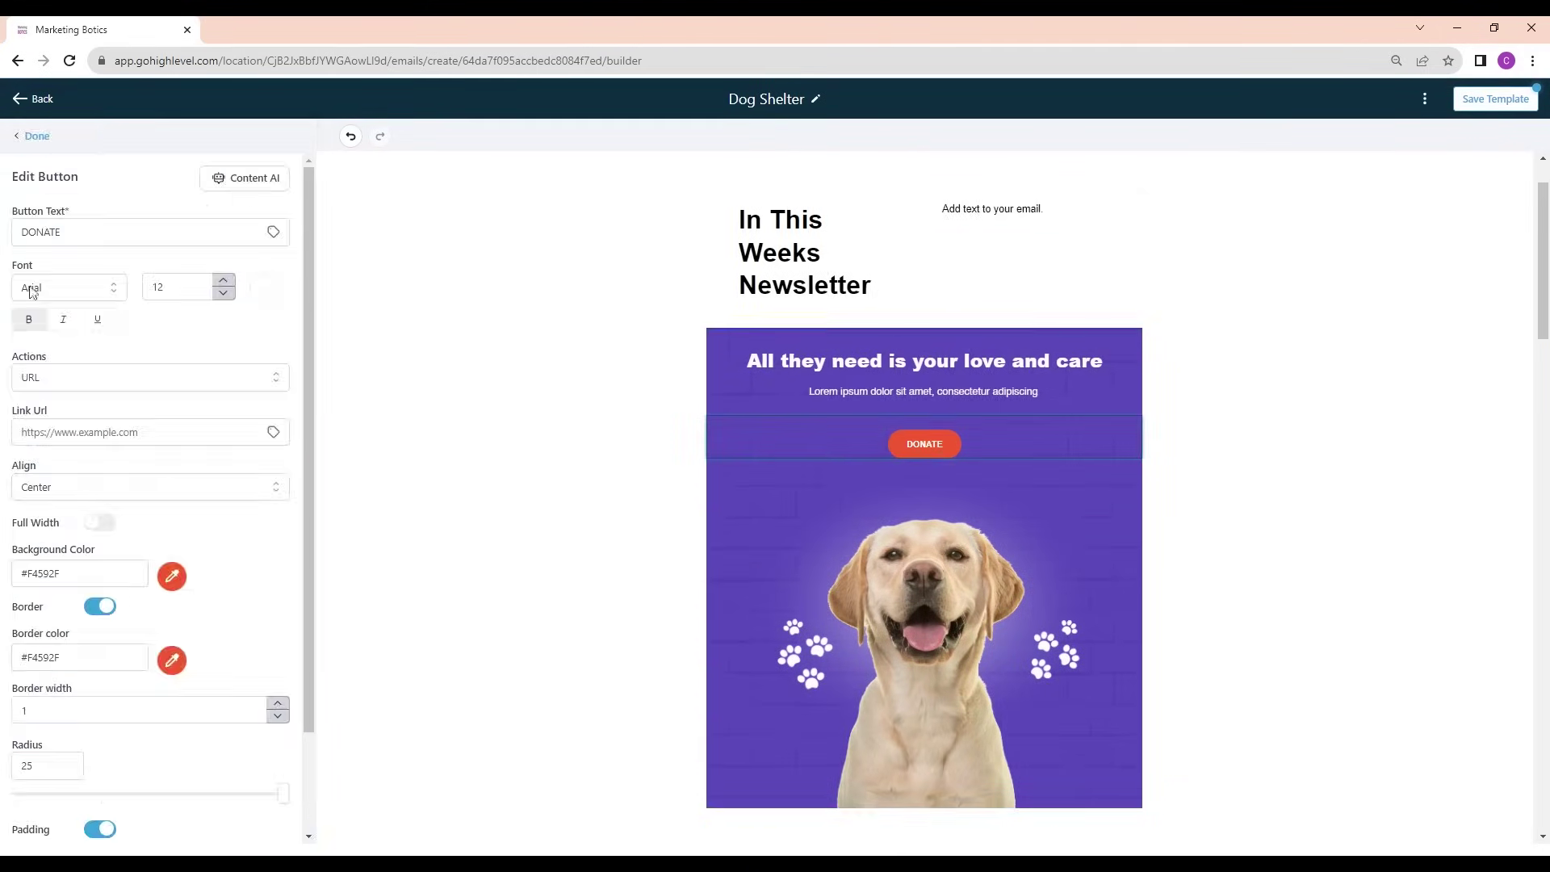
double_click(40, 231)
type("Find Out More")
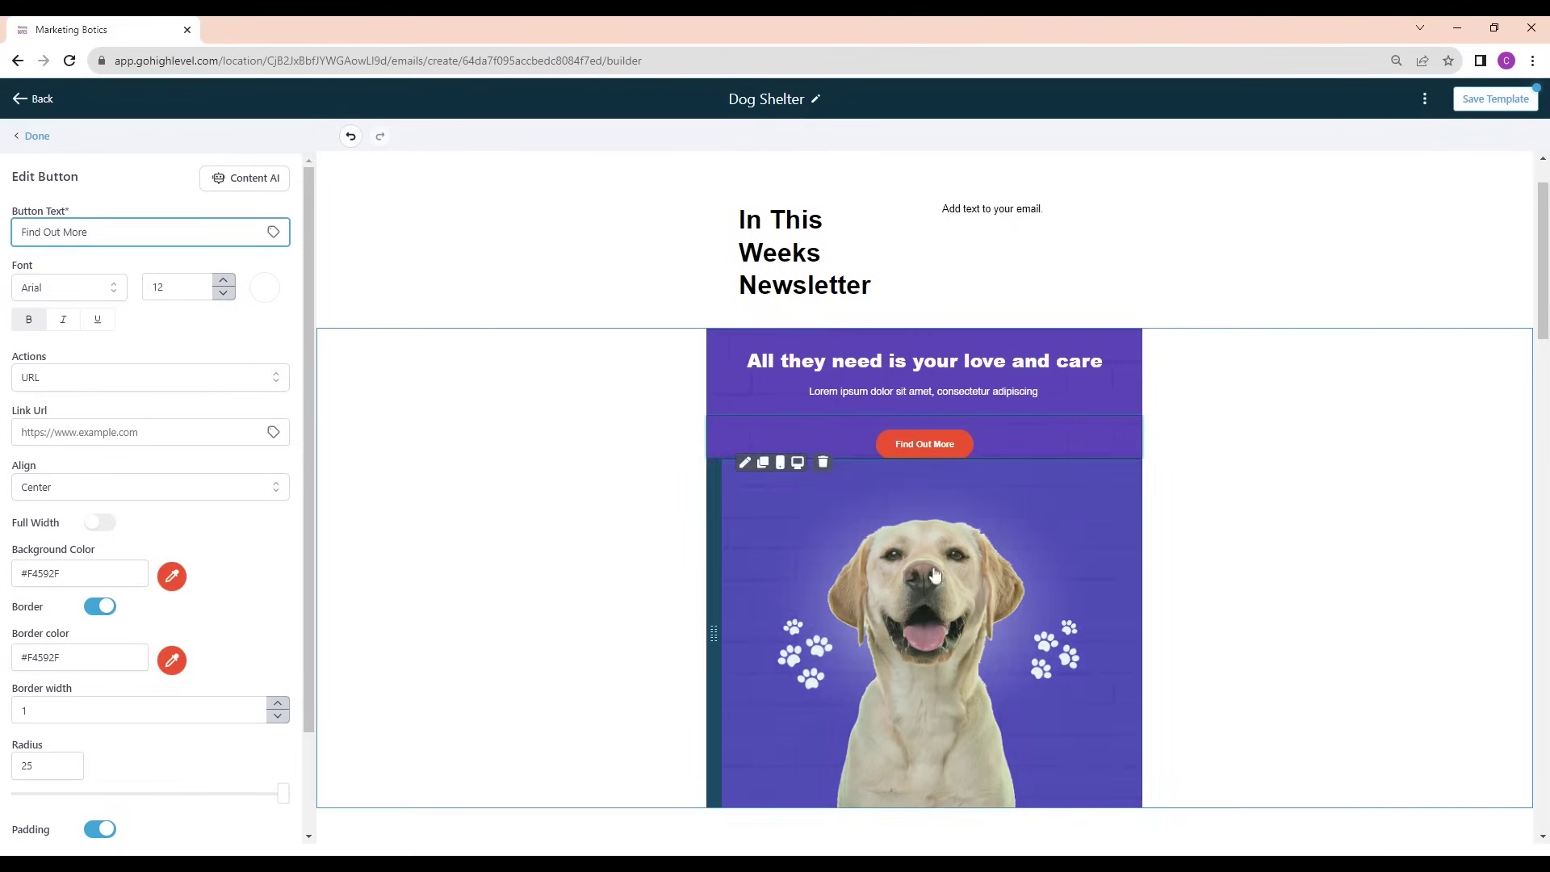
scroll(817, 421, "down", 3)
scroll(817, 421, "up", 1)
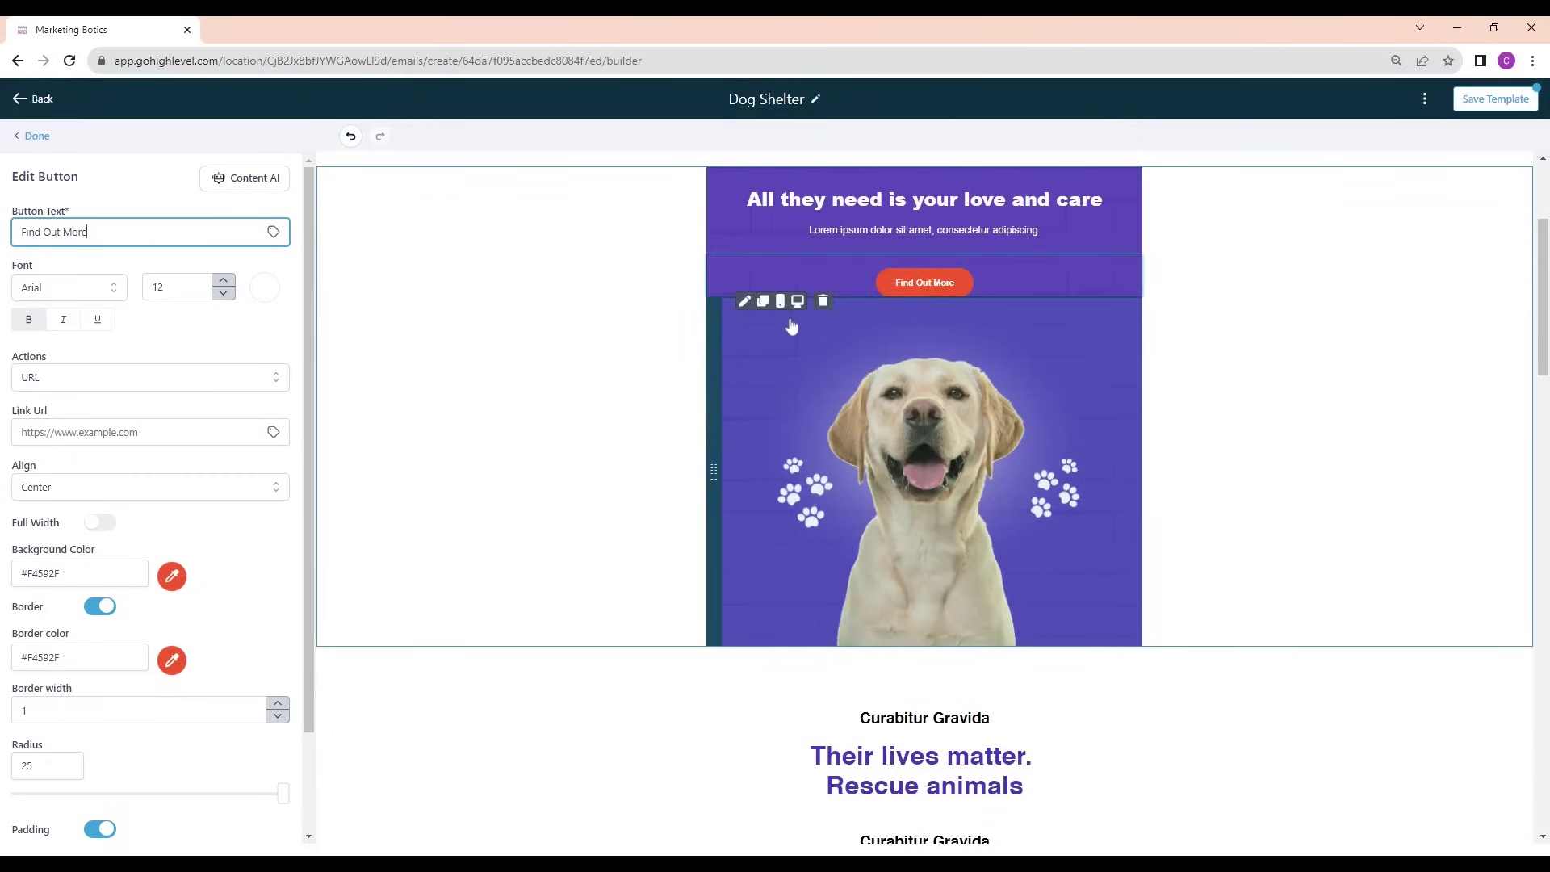
Replace the header dog photo with an AI-generated 'Digital marketing company' image
left_click(744, 303)
left_click(846, 401)
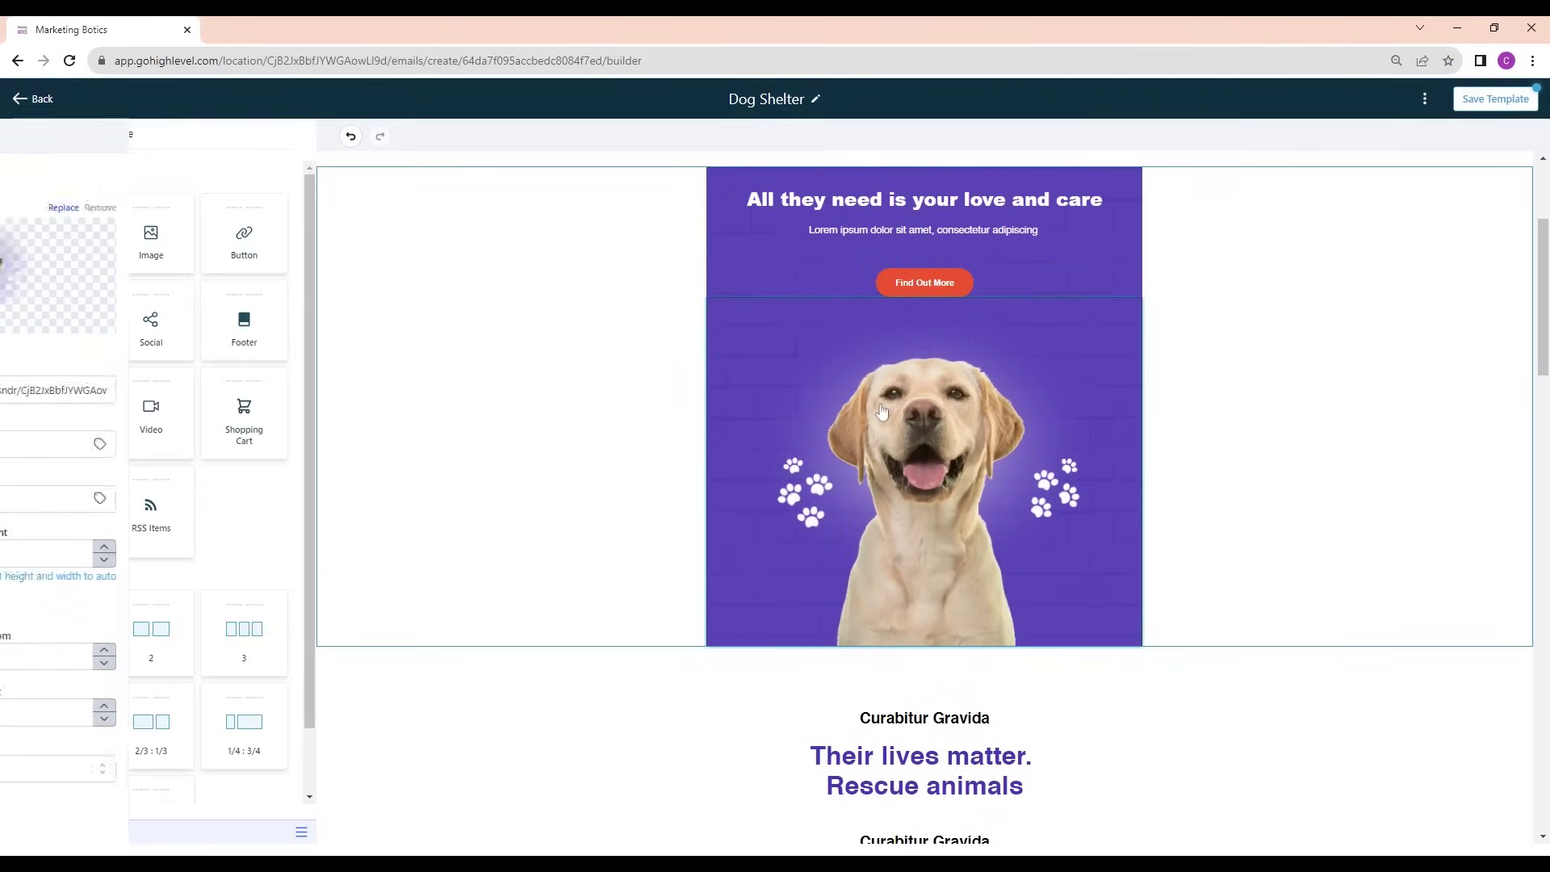
left_click(191, 282)
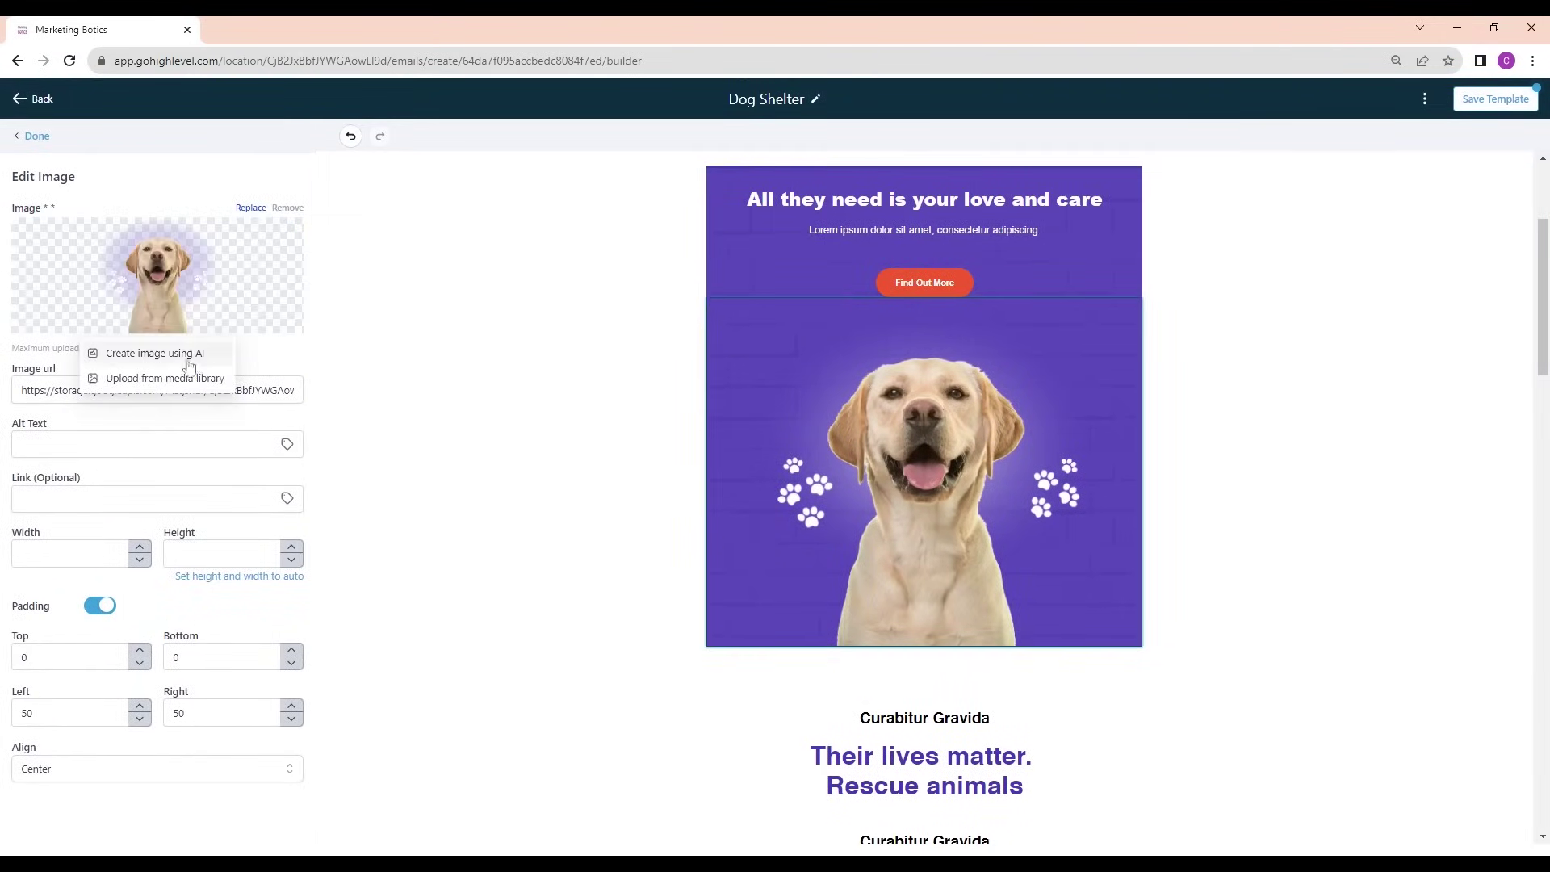
left_click(194, 357)
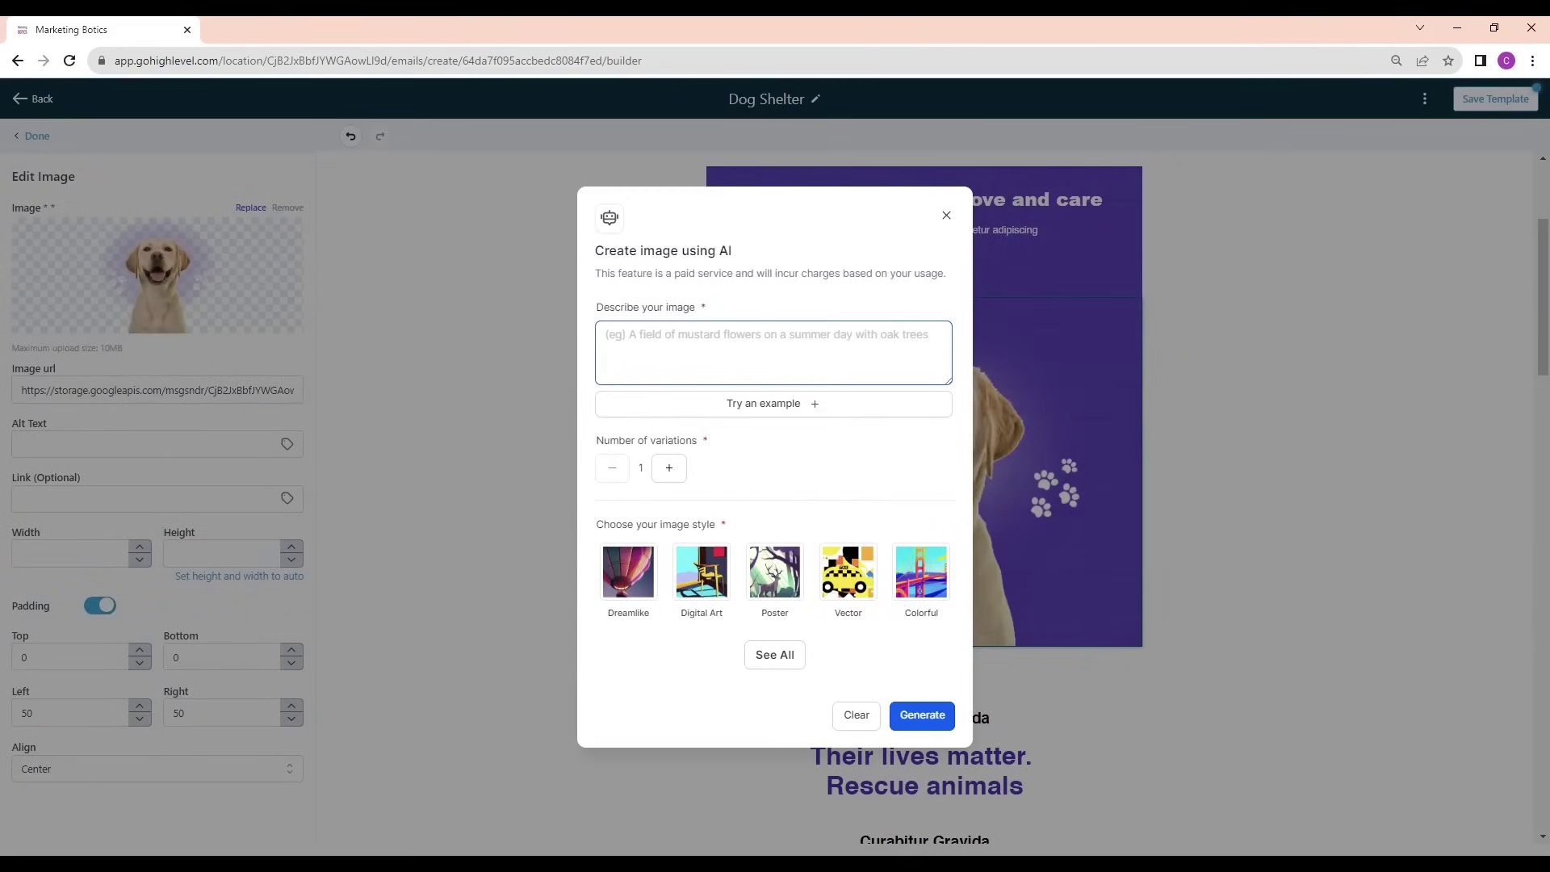
type("Digital marketing company")
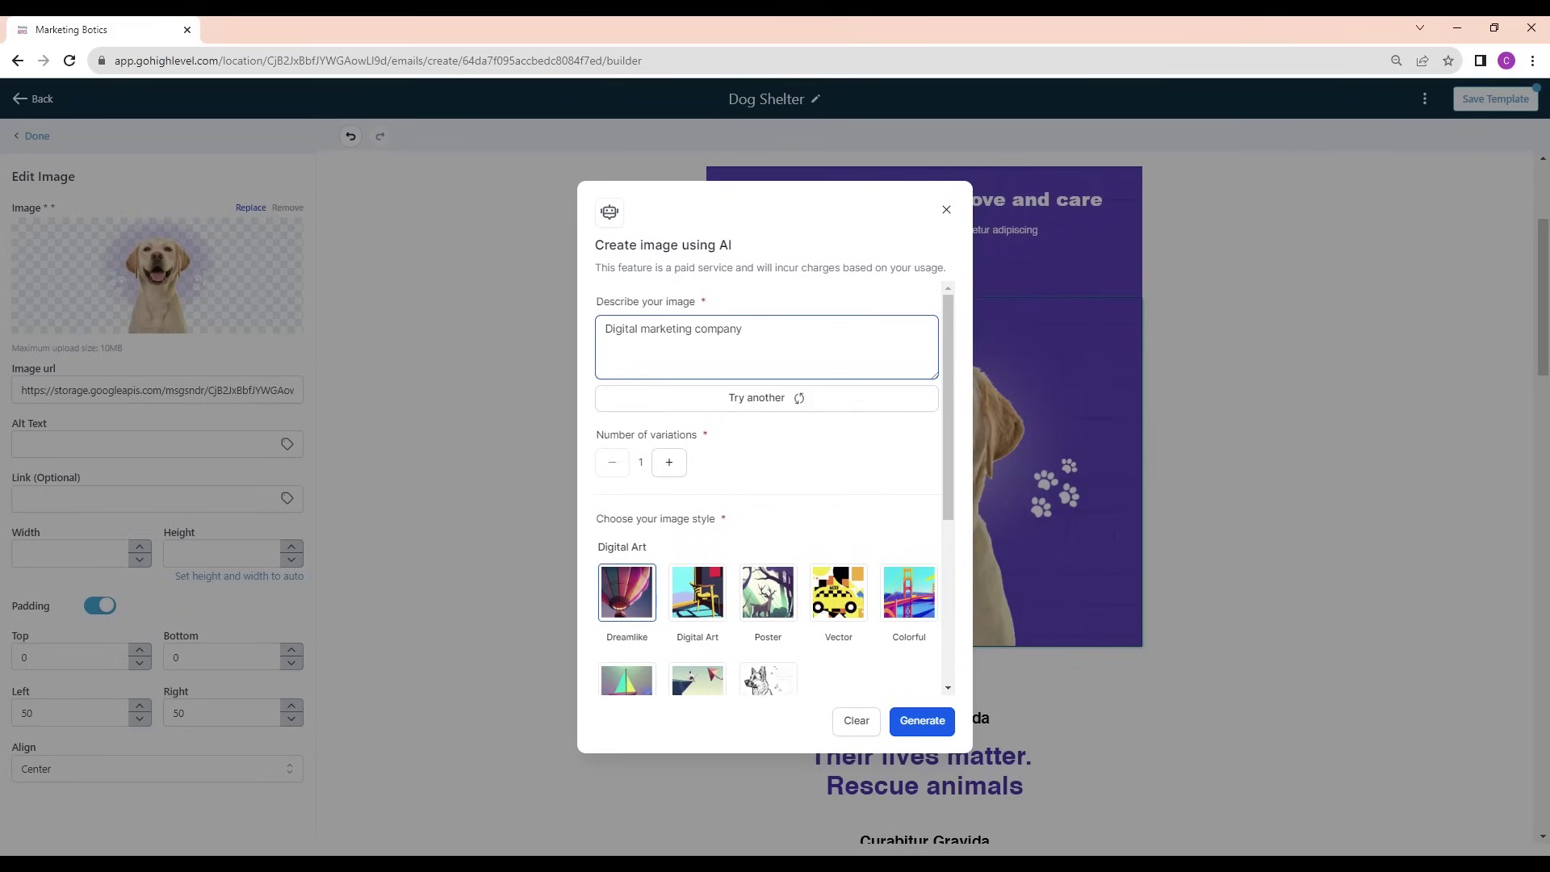
left_click(922, 722)
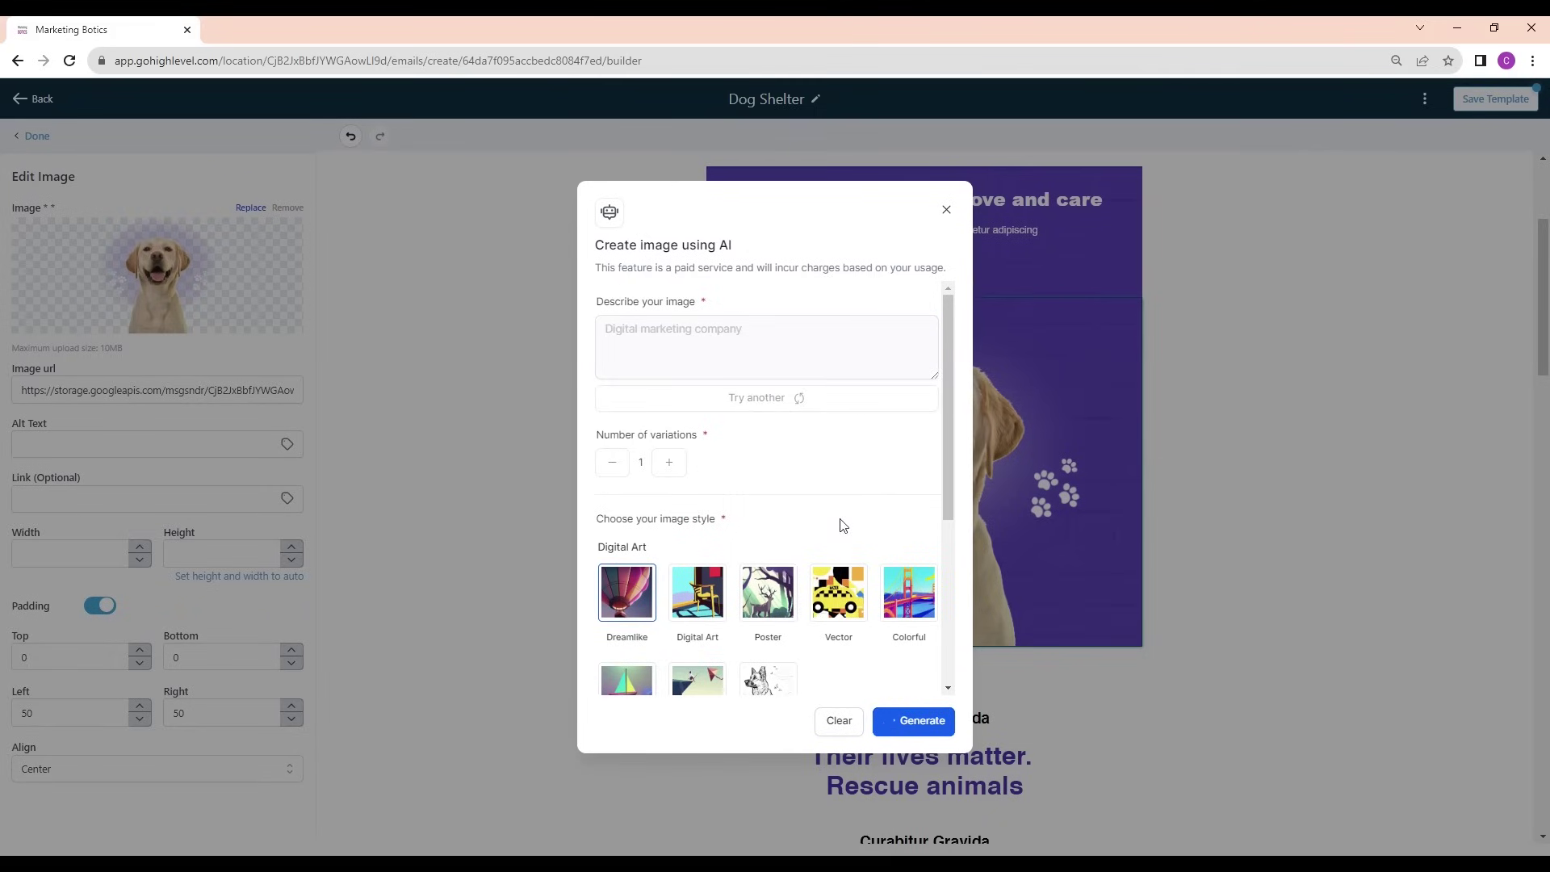
scroll(843, 526, "down", 2)
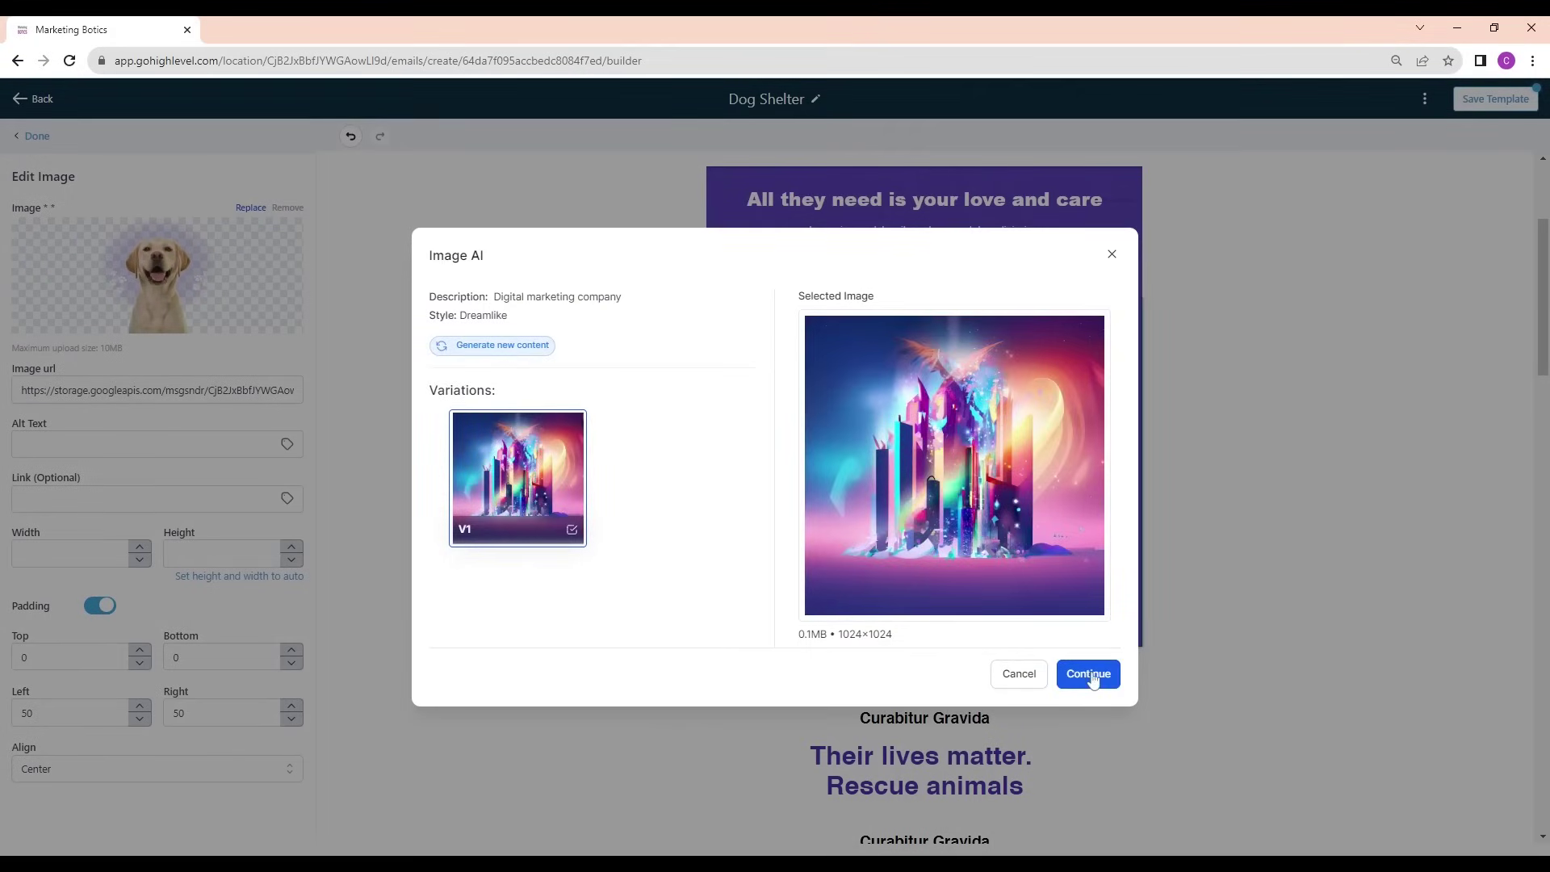
left_click(1088, 675)
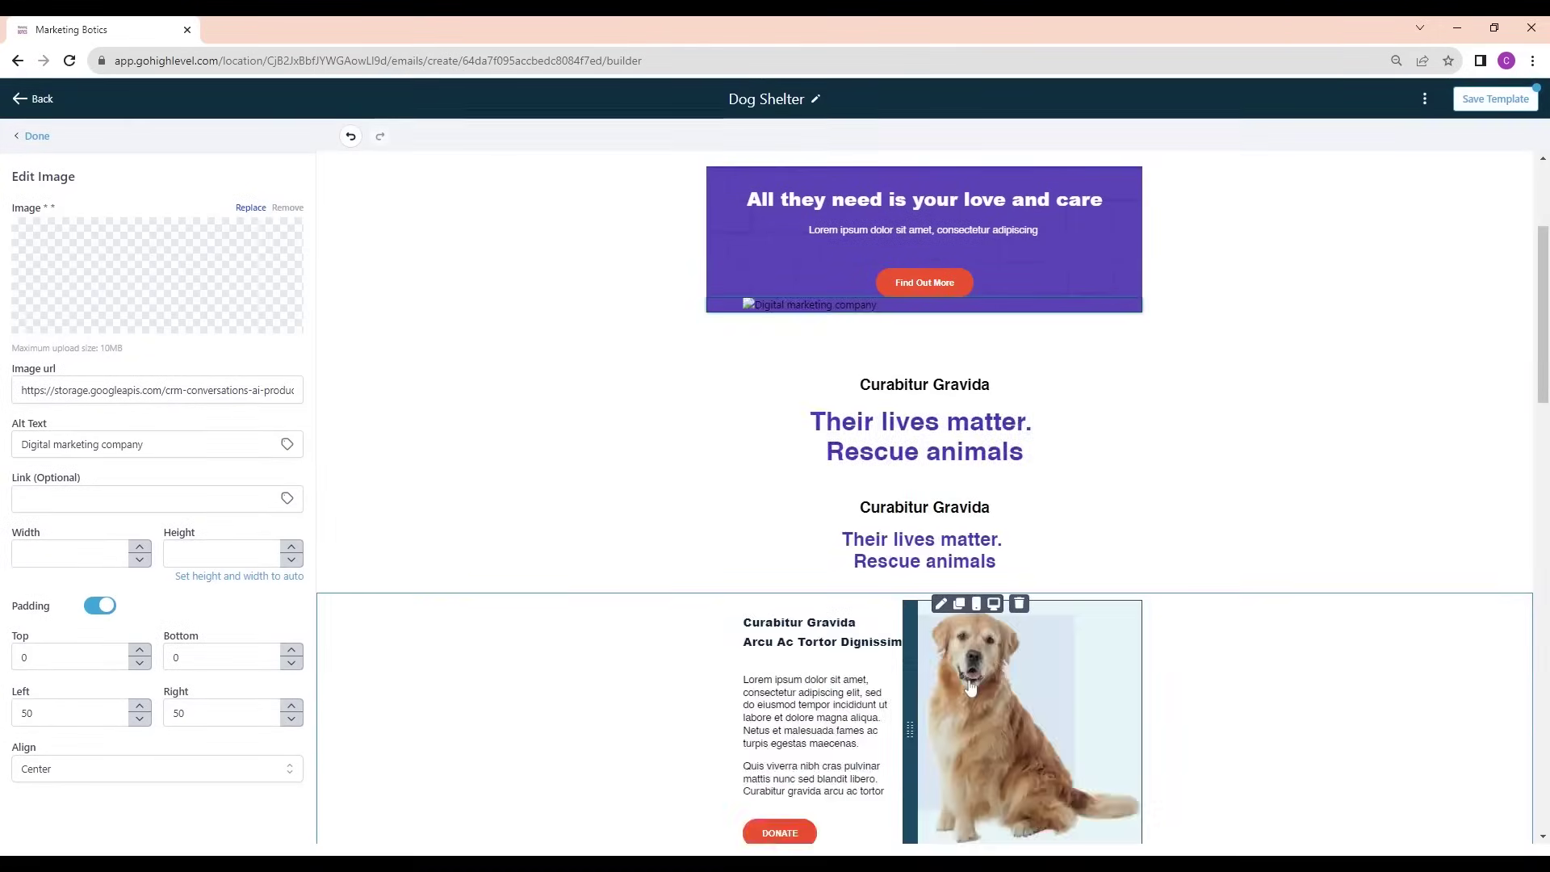
scroll(565, 670, "up", 2)
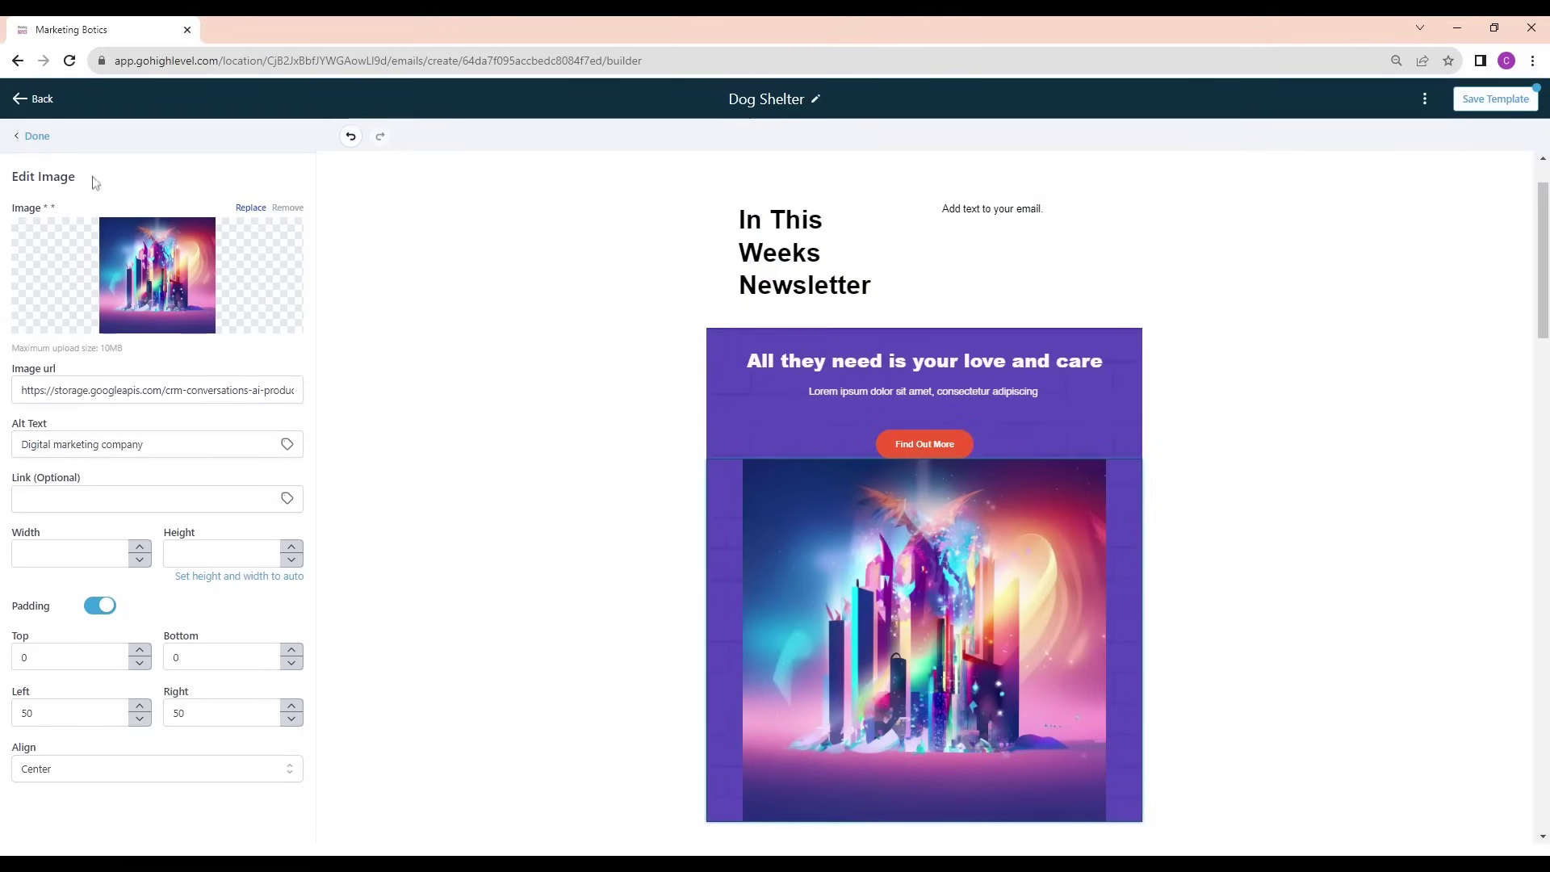
left_click(35, 135)
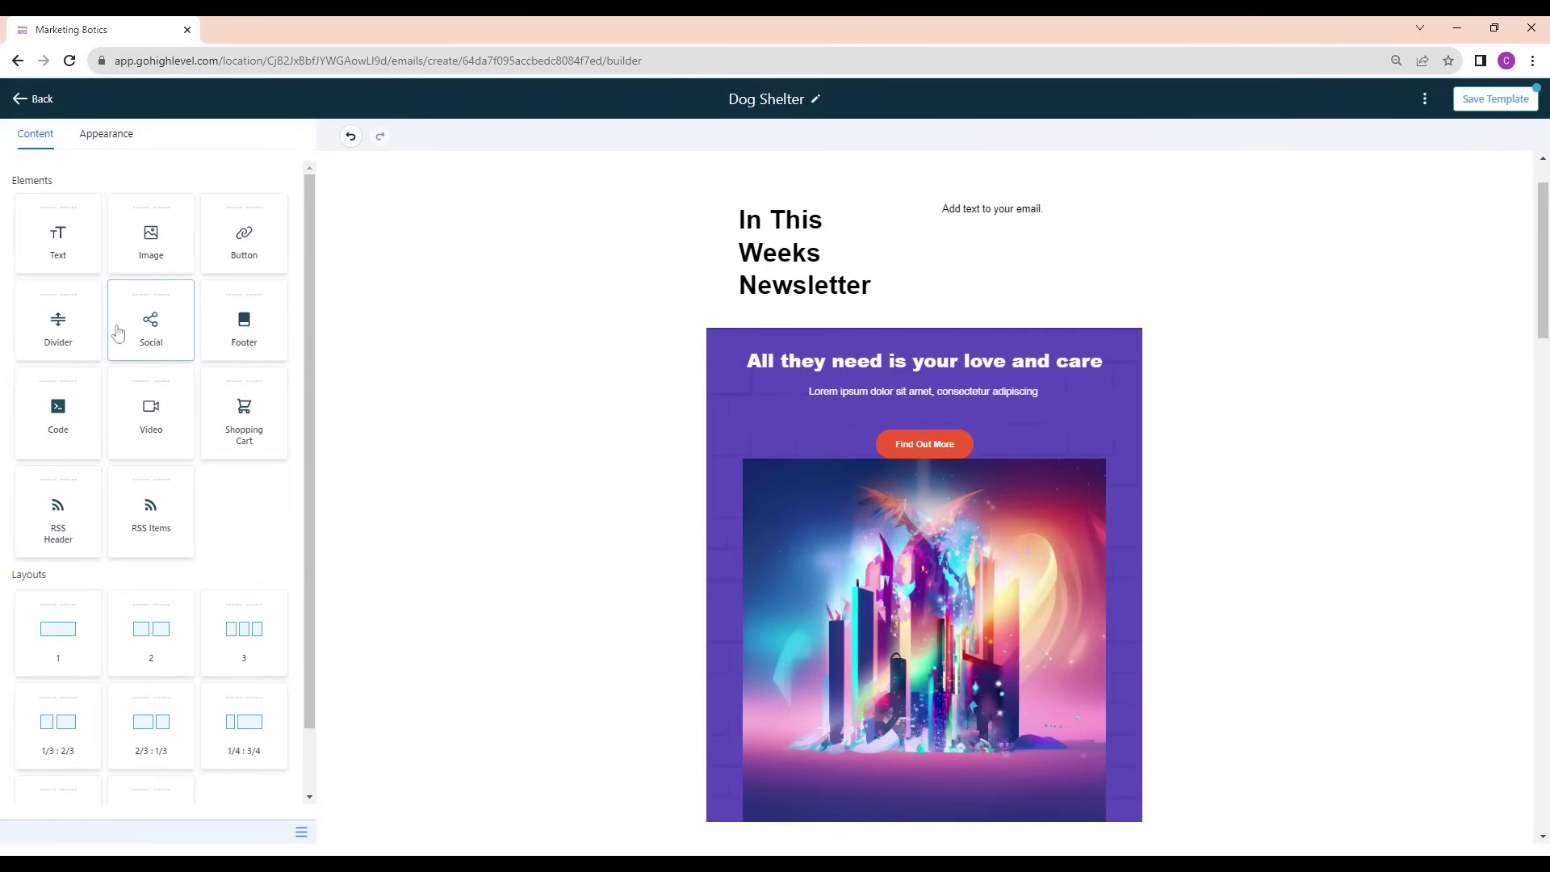
Move the AI image into a new single-column row above the purple banner
left_click_drag(48, 644, 925, 347)
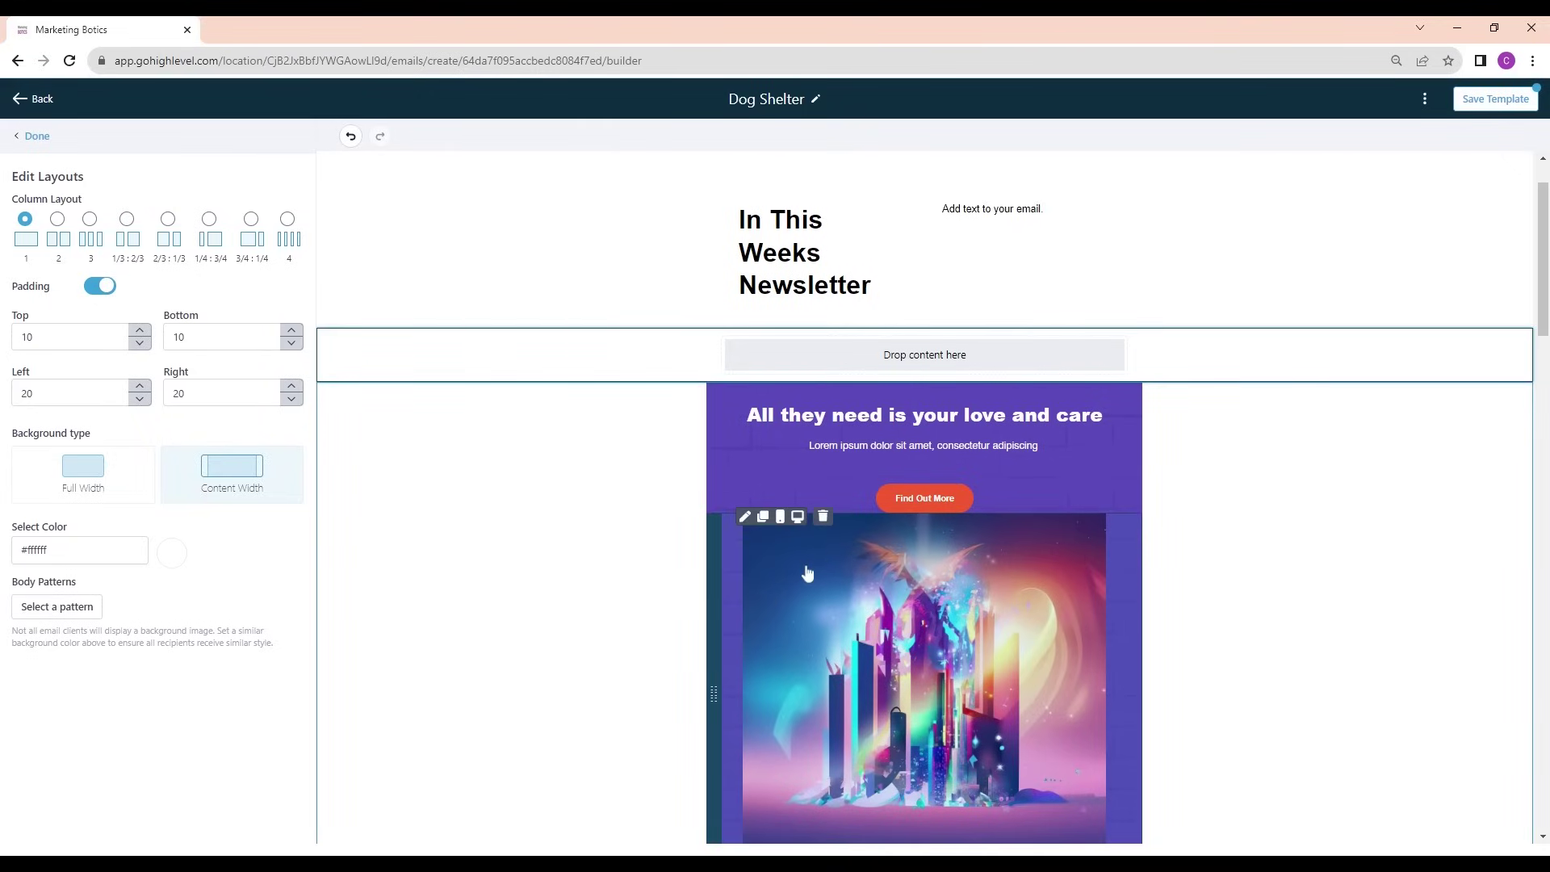
left_click_drag(715, 701, 715, 695)
left_click_drag(845, 499, 844, 501)
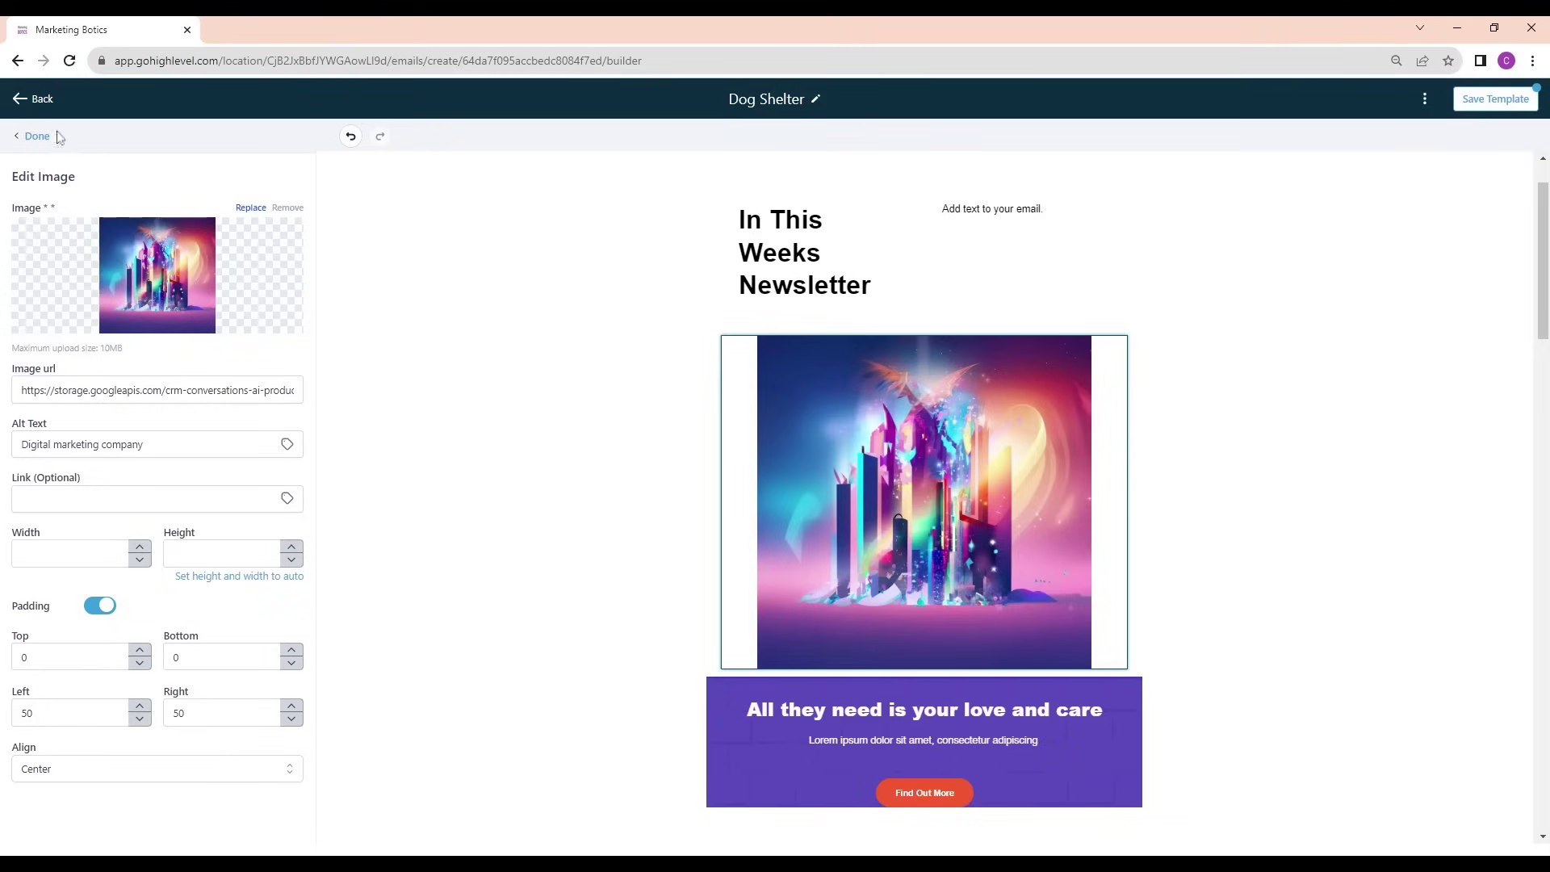
left_click(37, 137)
Add a one-column row with a text block beneath the 'In This Weeks Newsletter' title
left_click_drag(56, 234, 815, 319)
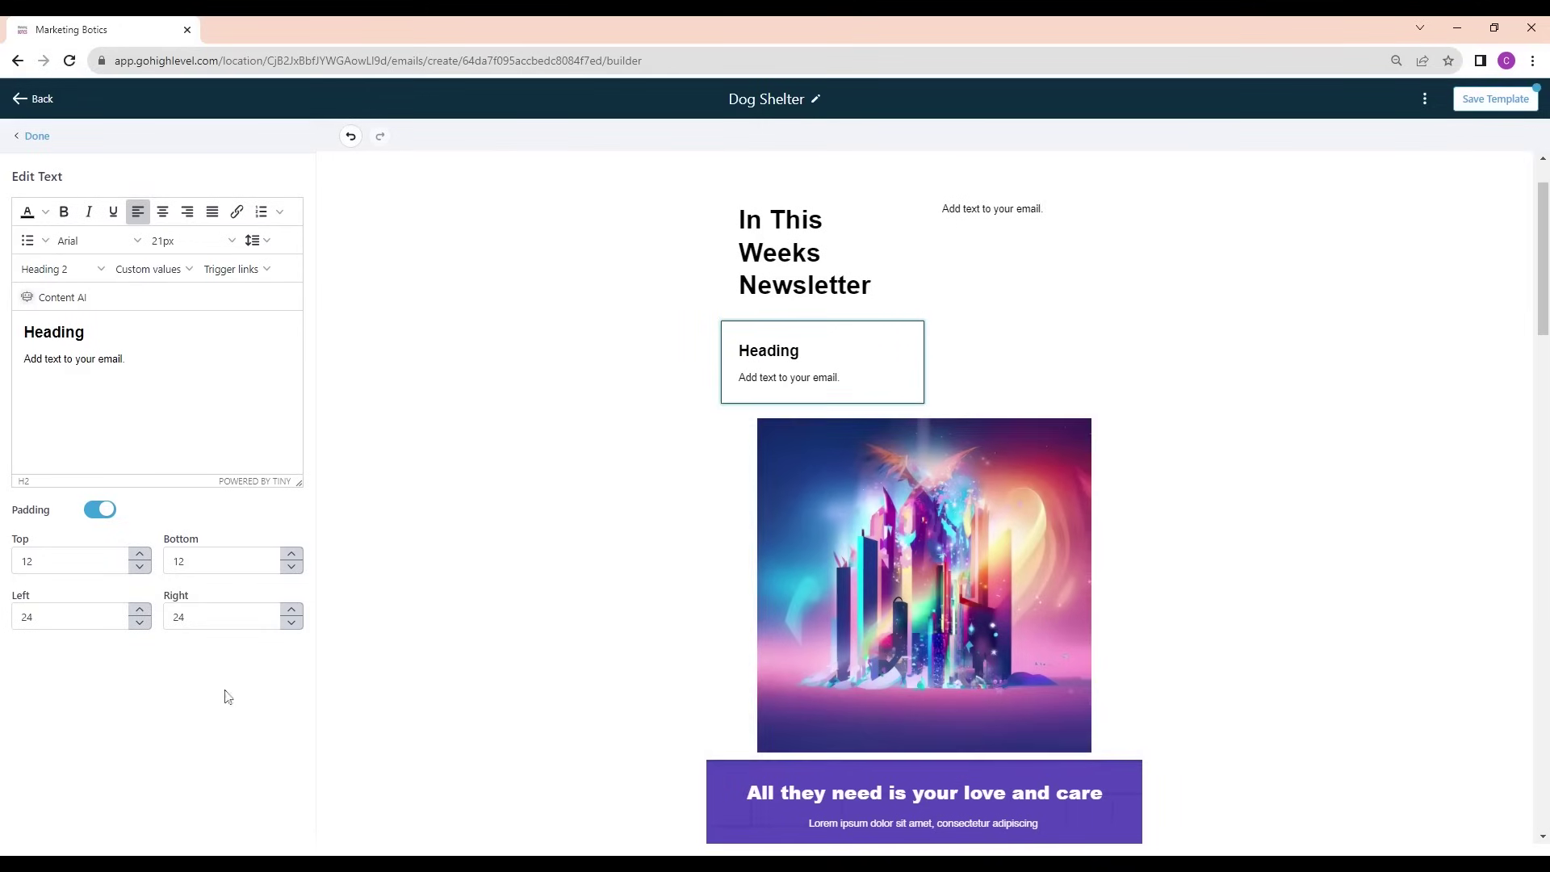
mouse_move(826, 331)
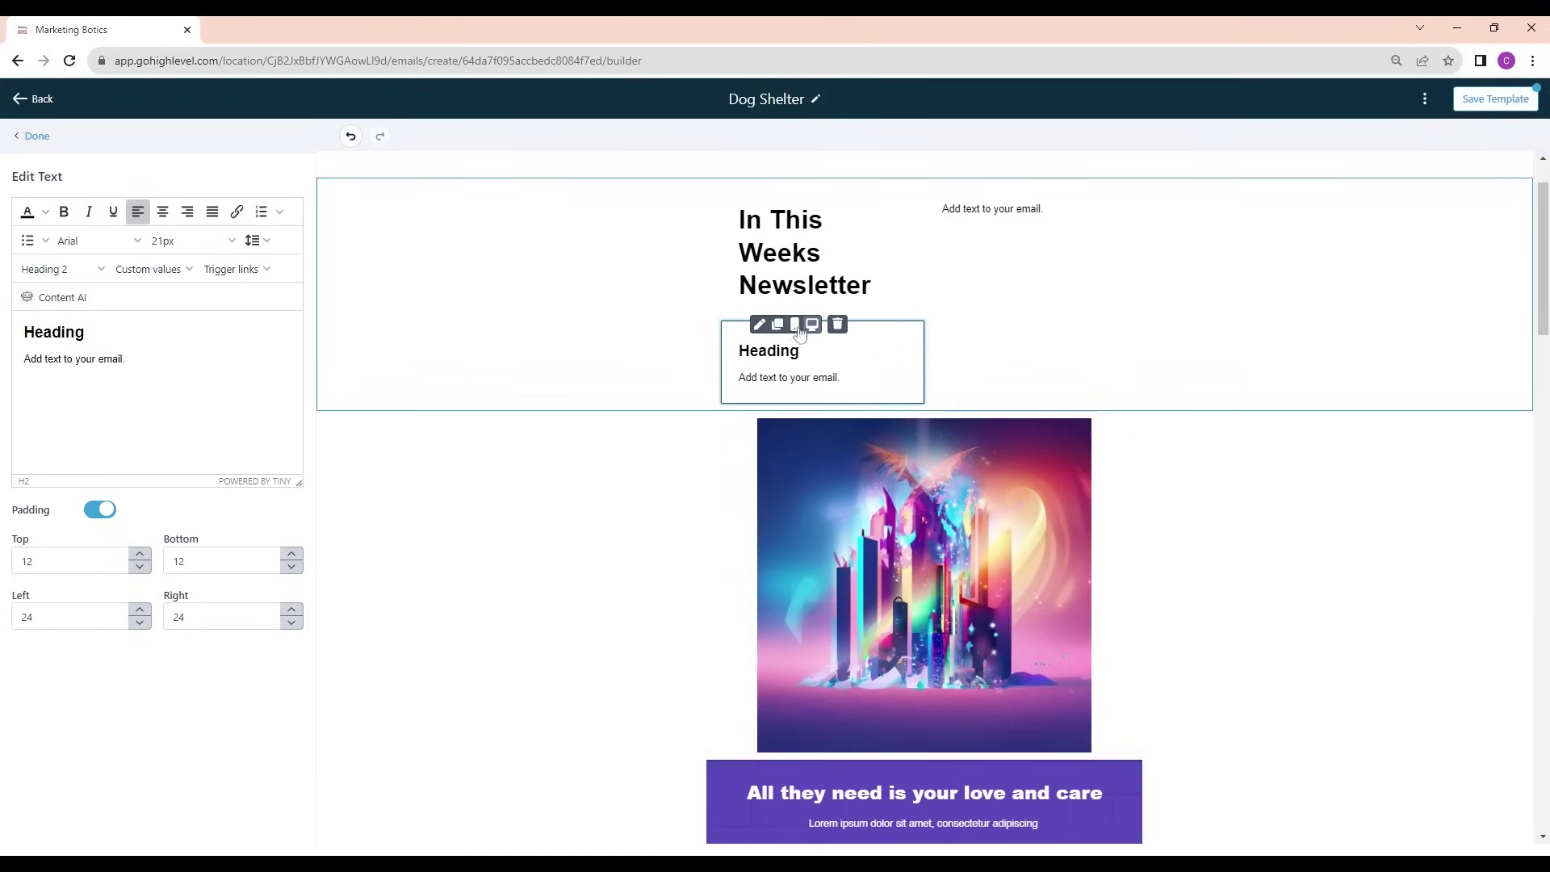
left_click(838, 324)
left_click_drag(73, 650, 933, 400)
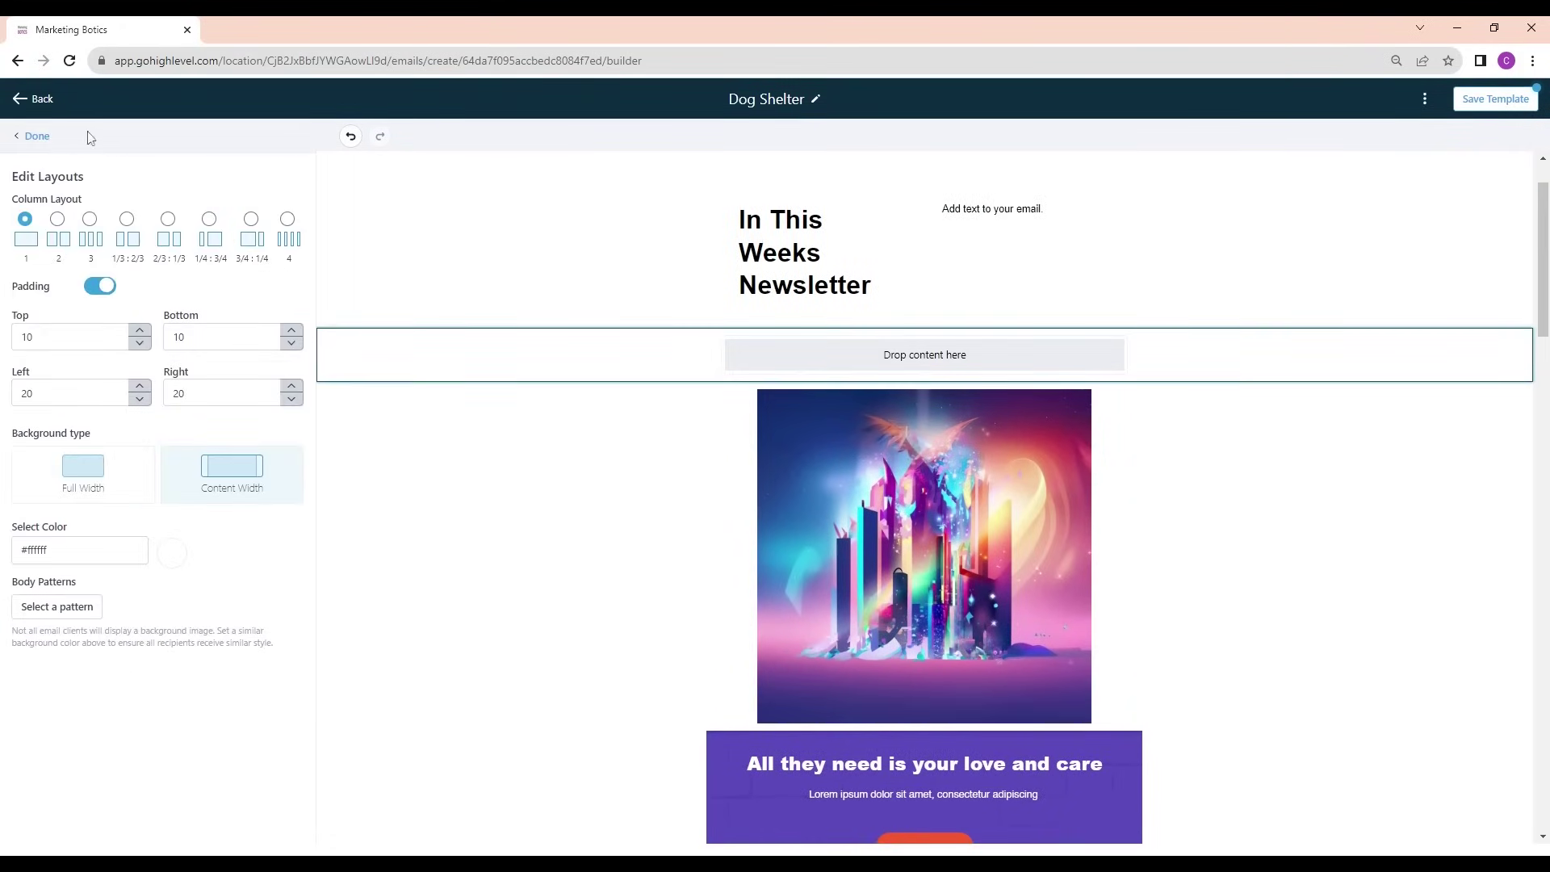
left_click(37, 136)
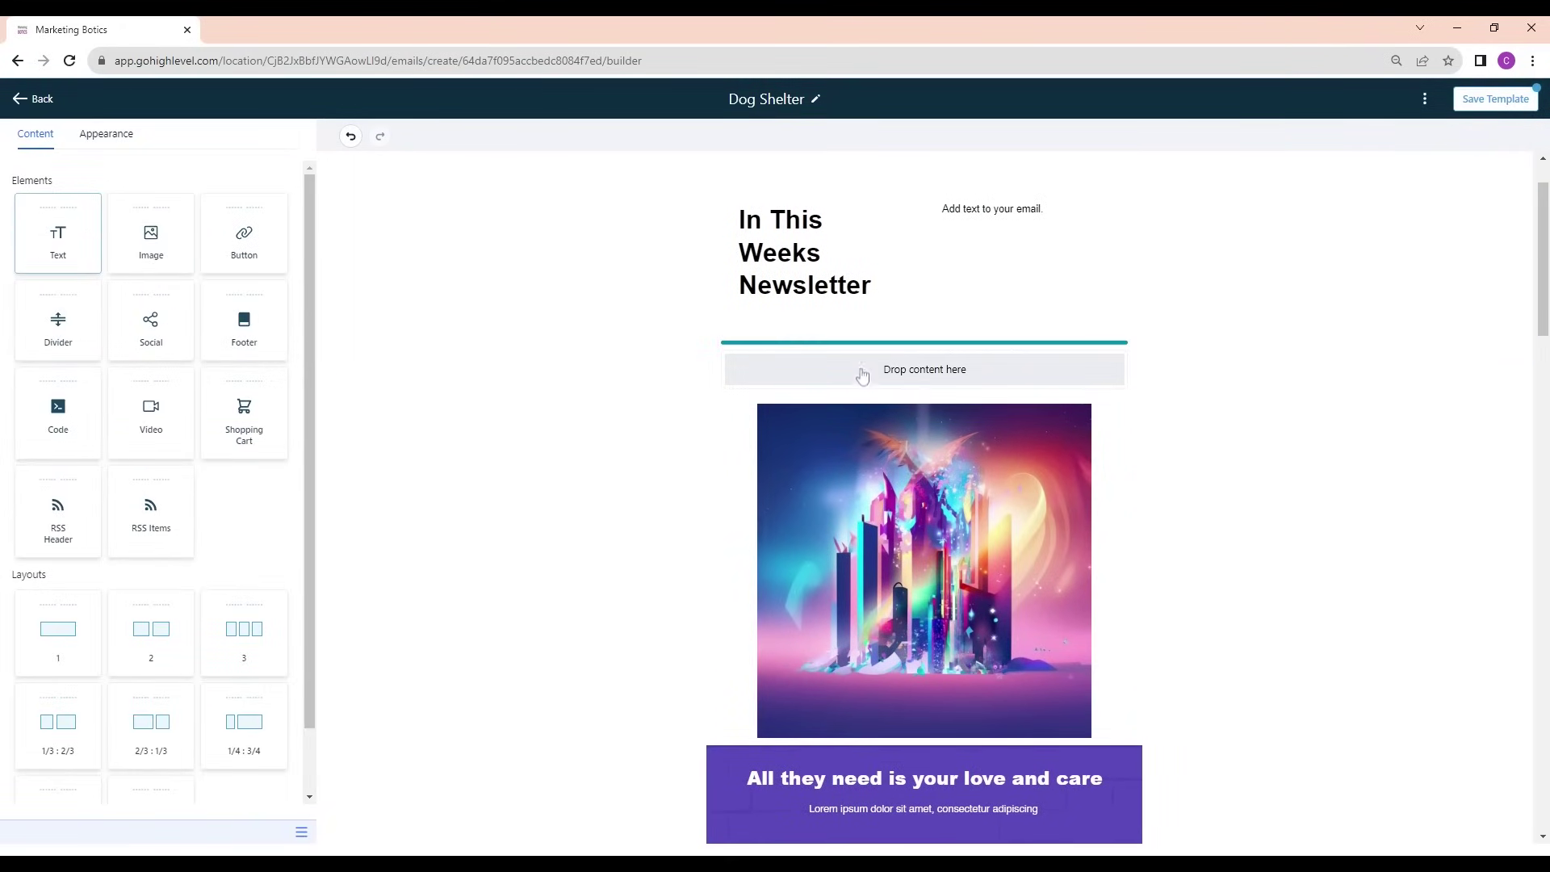
left_click_drag(862, 375, 862, 373)
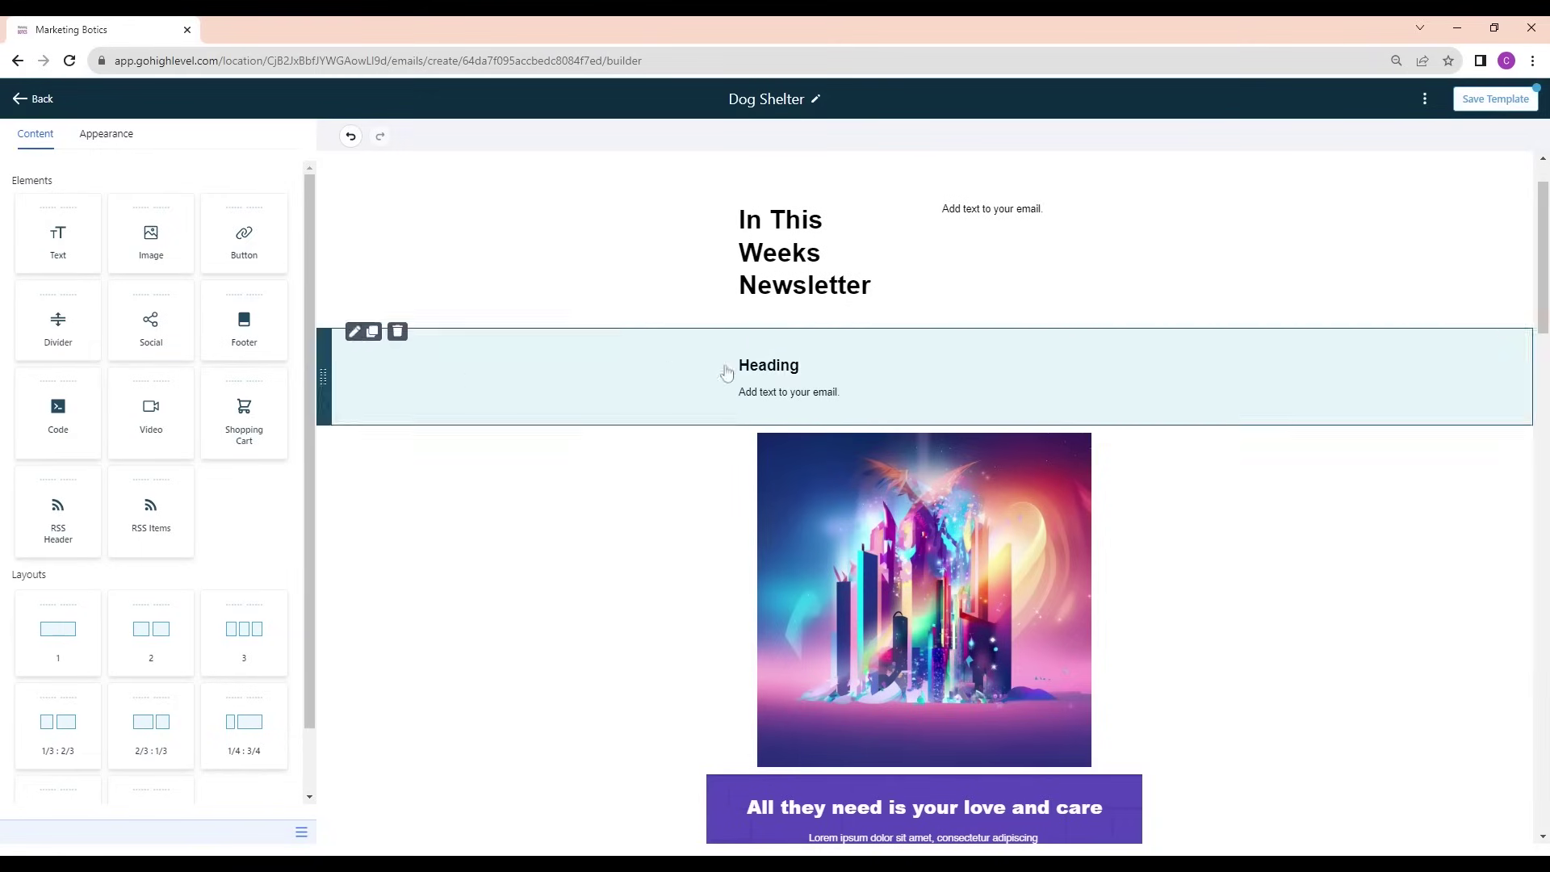
Change the heading to 'Hi {{contact.first_name}}' and start replacing the placeholder body line
left_click(726, 372)
double_click(54, 332)
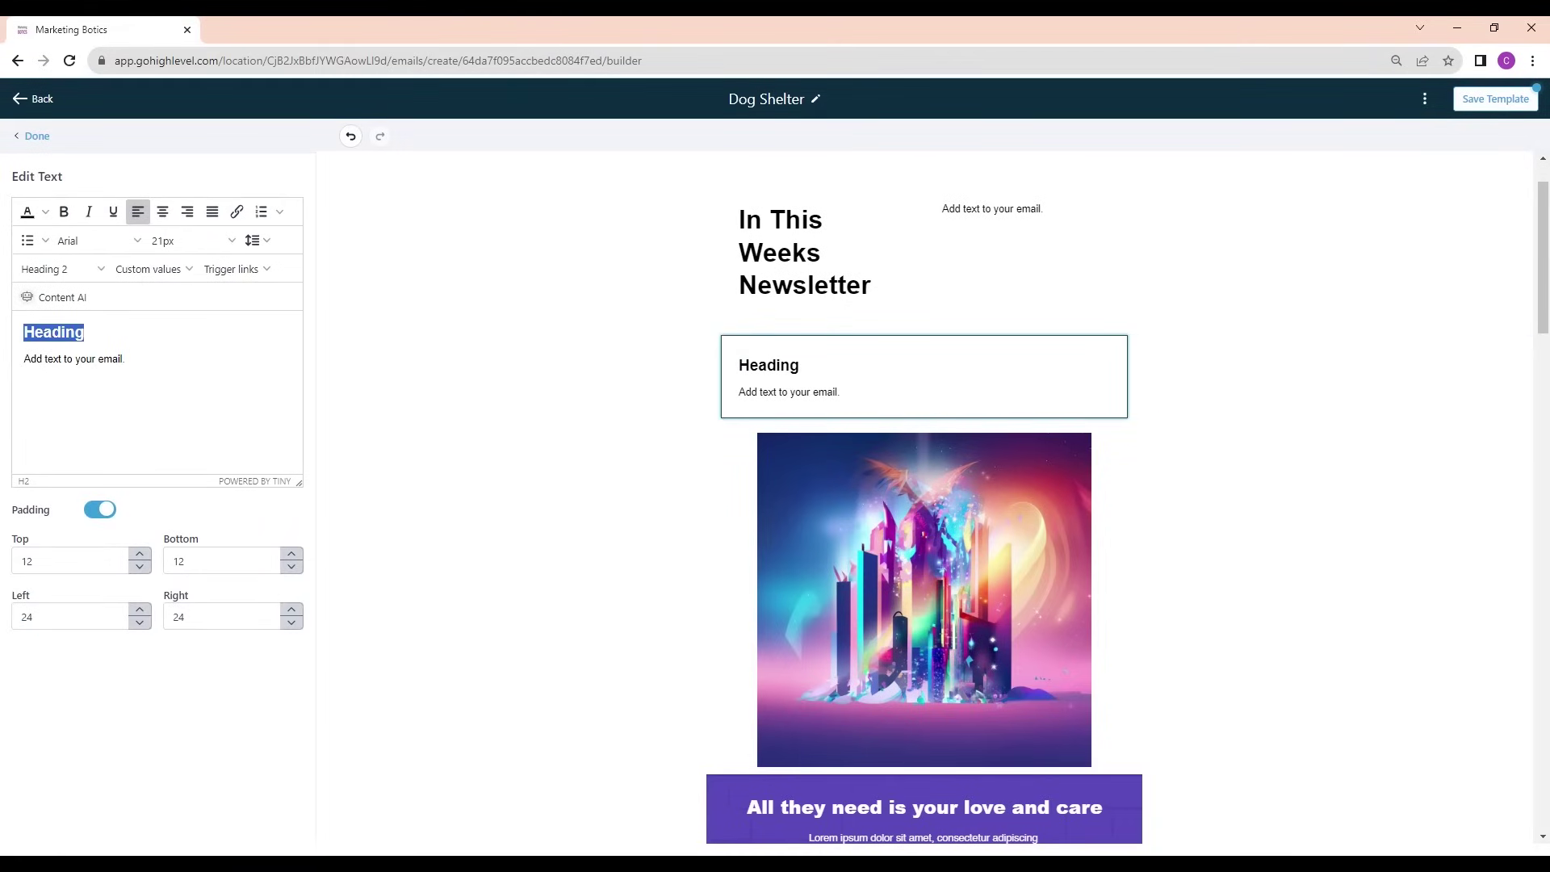
type("Hi")
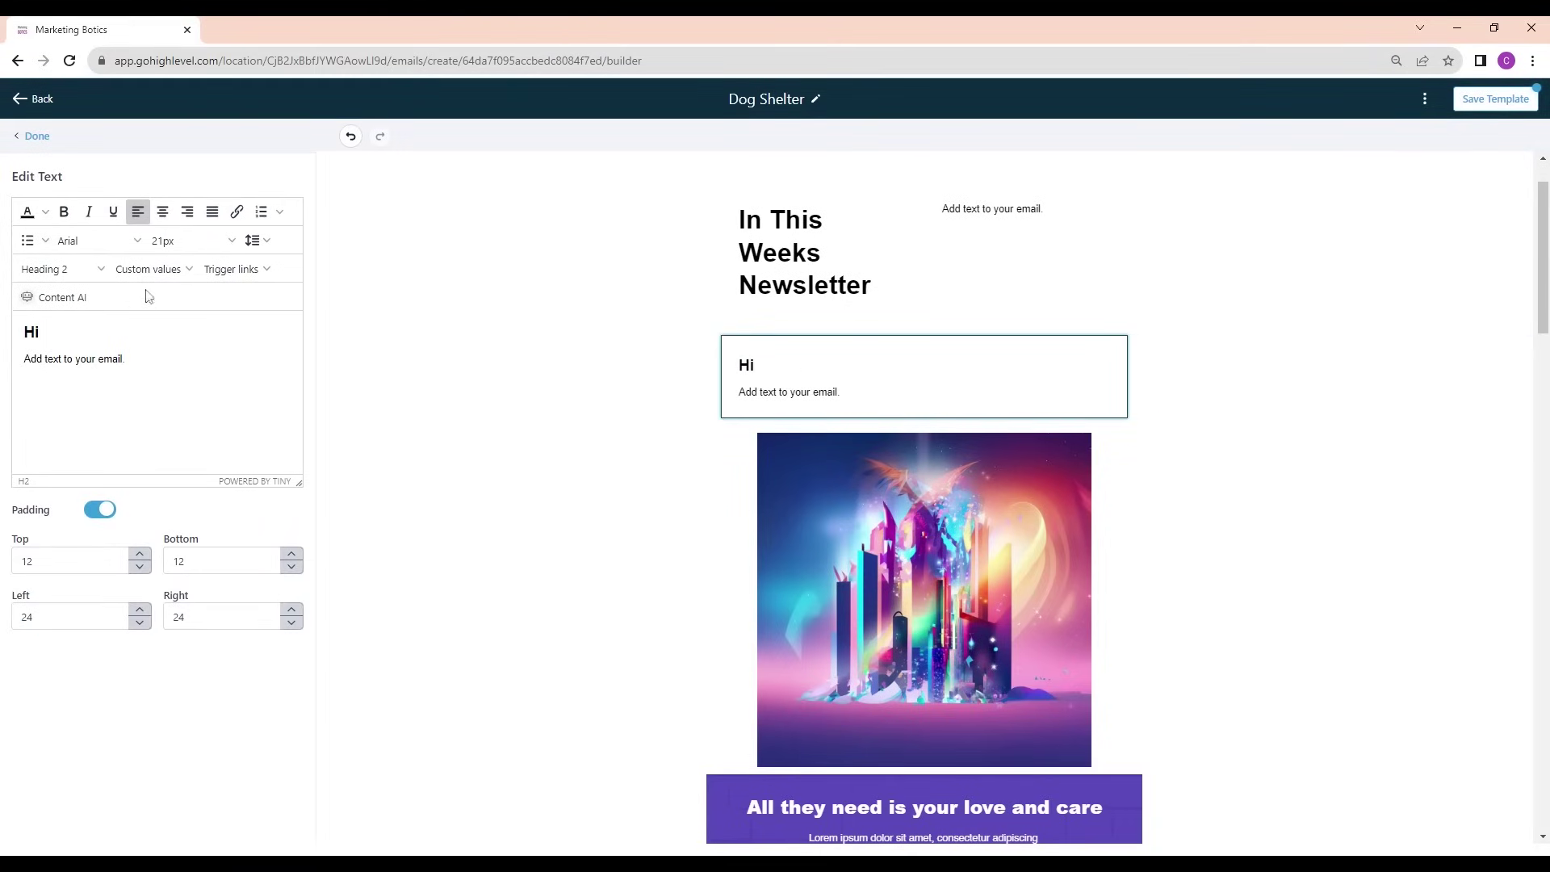
left_click(148, 268)
mouse_move(173, 297)
left_click(281, 323)
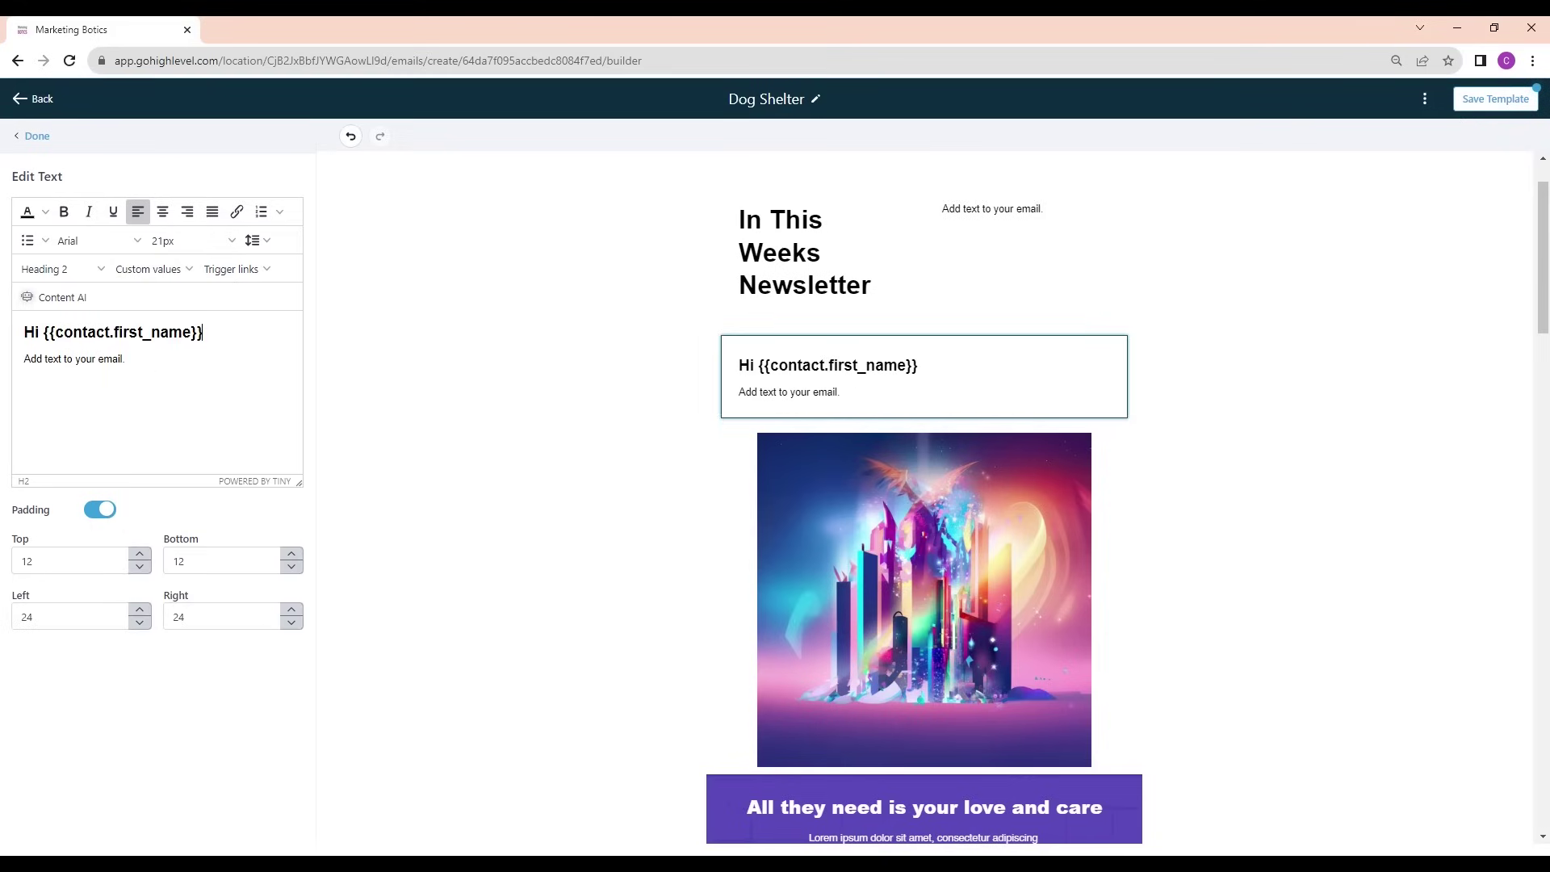
left_click_drag(125, 359, 3, 370)
type("Add text")
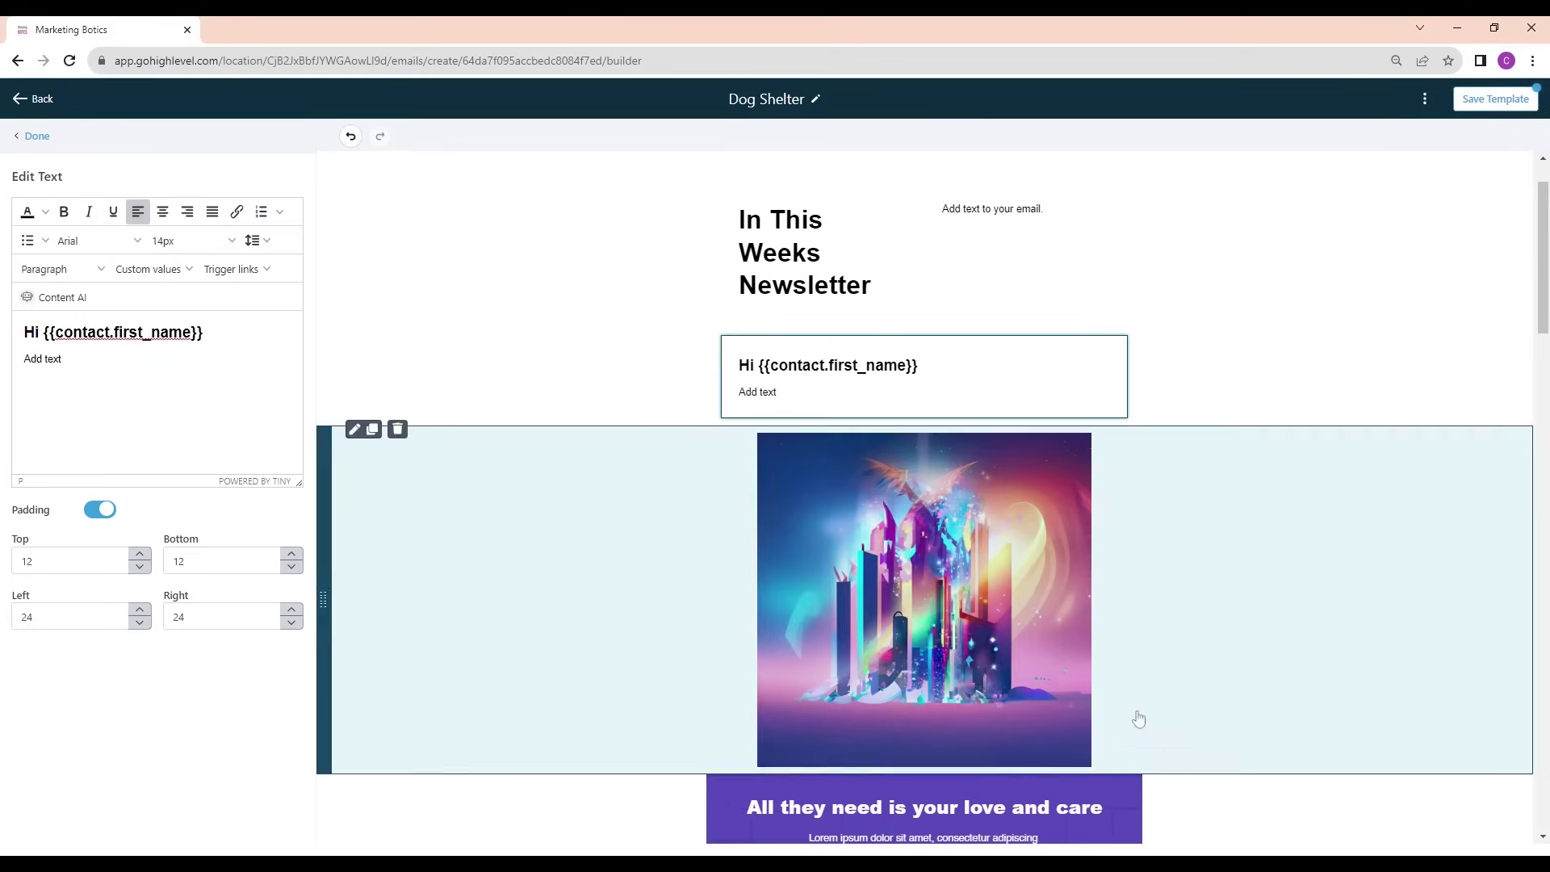
scroll(1049, 645, "down", 3)
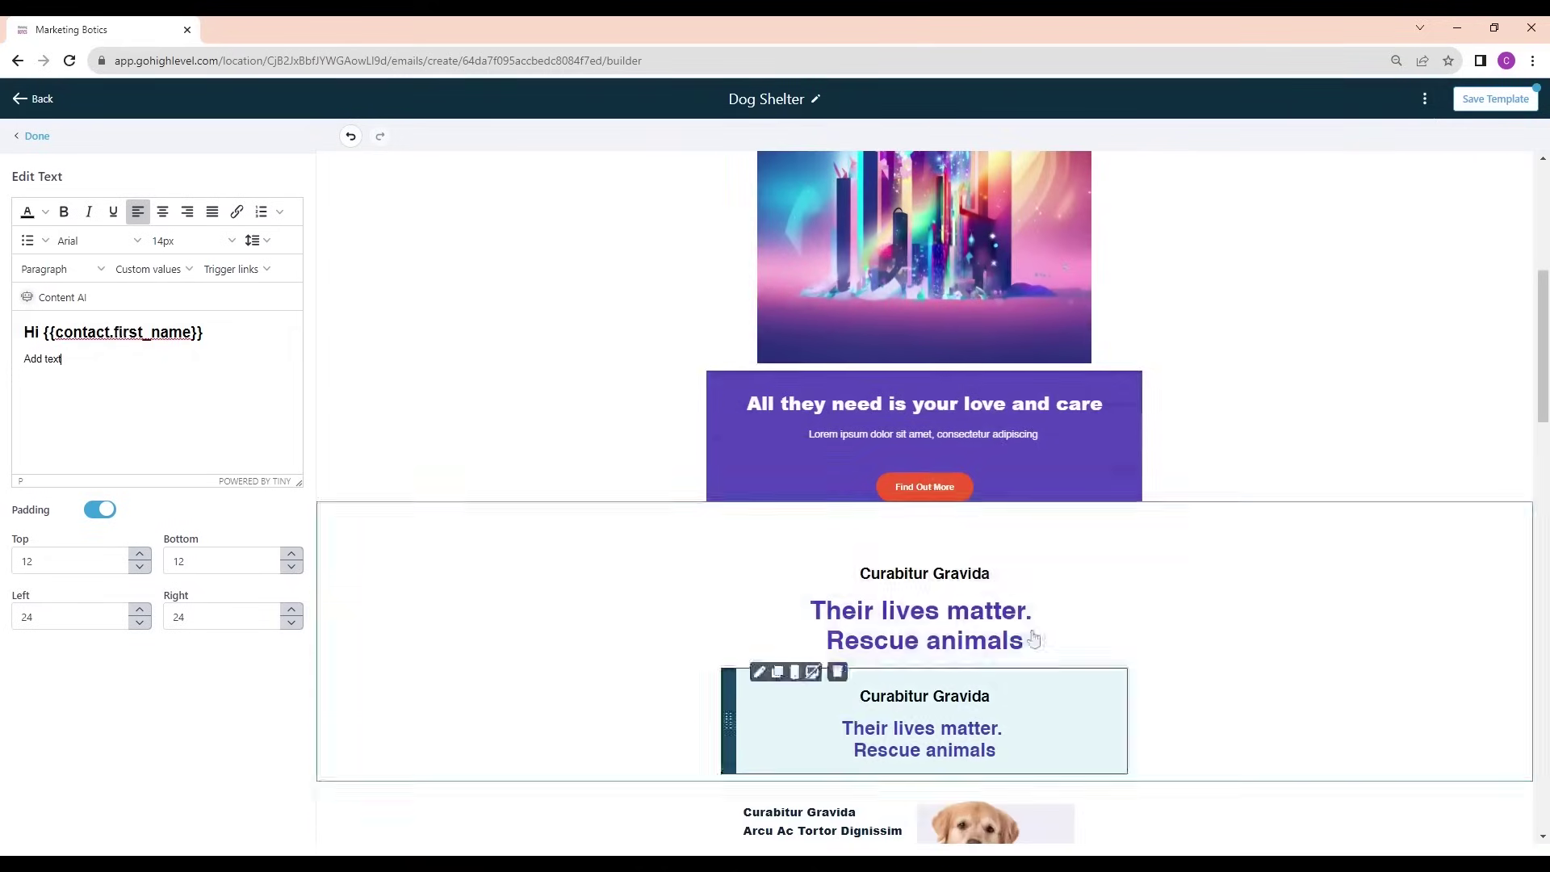
Clear the purple banner text and remove the extra empty row and larger 'Their lives matter' block
left_click(823, 375)
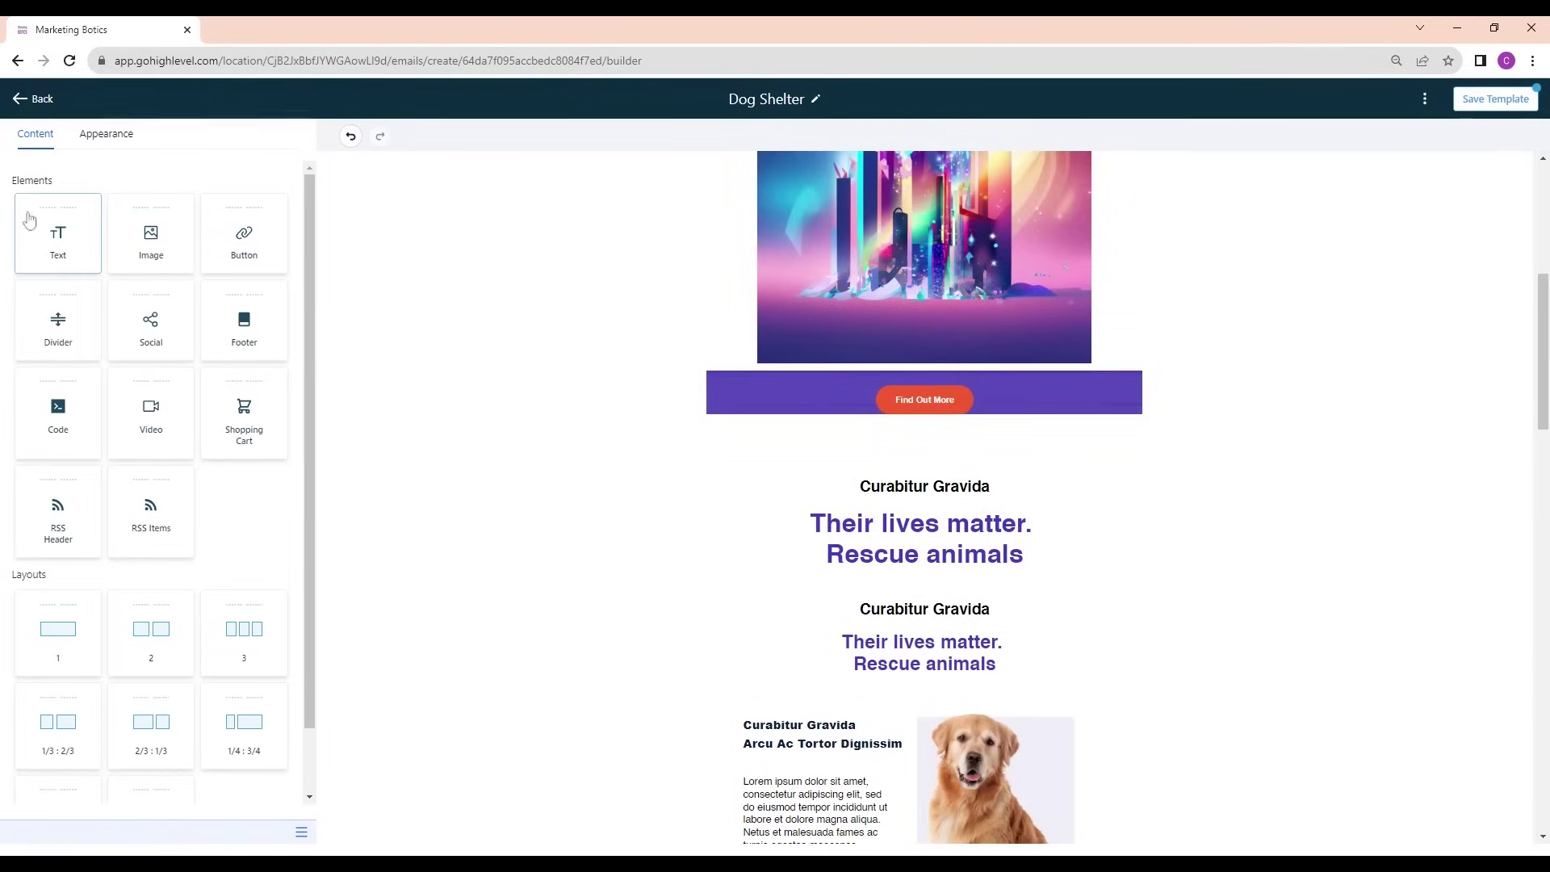
left_click_drag(58, 634, 1001, 472)
left_click_drag(950, 398, 775, 400)
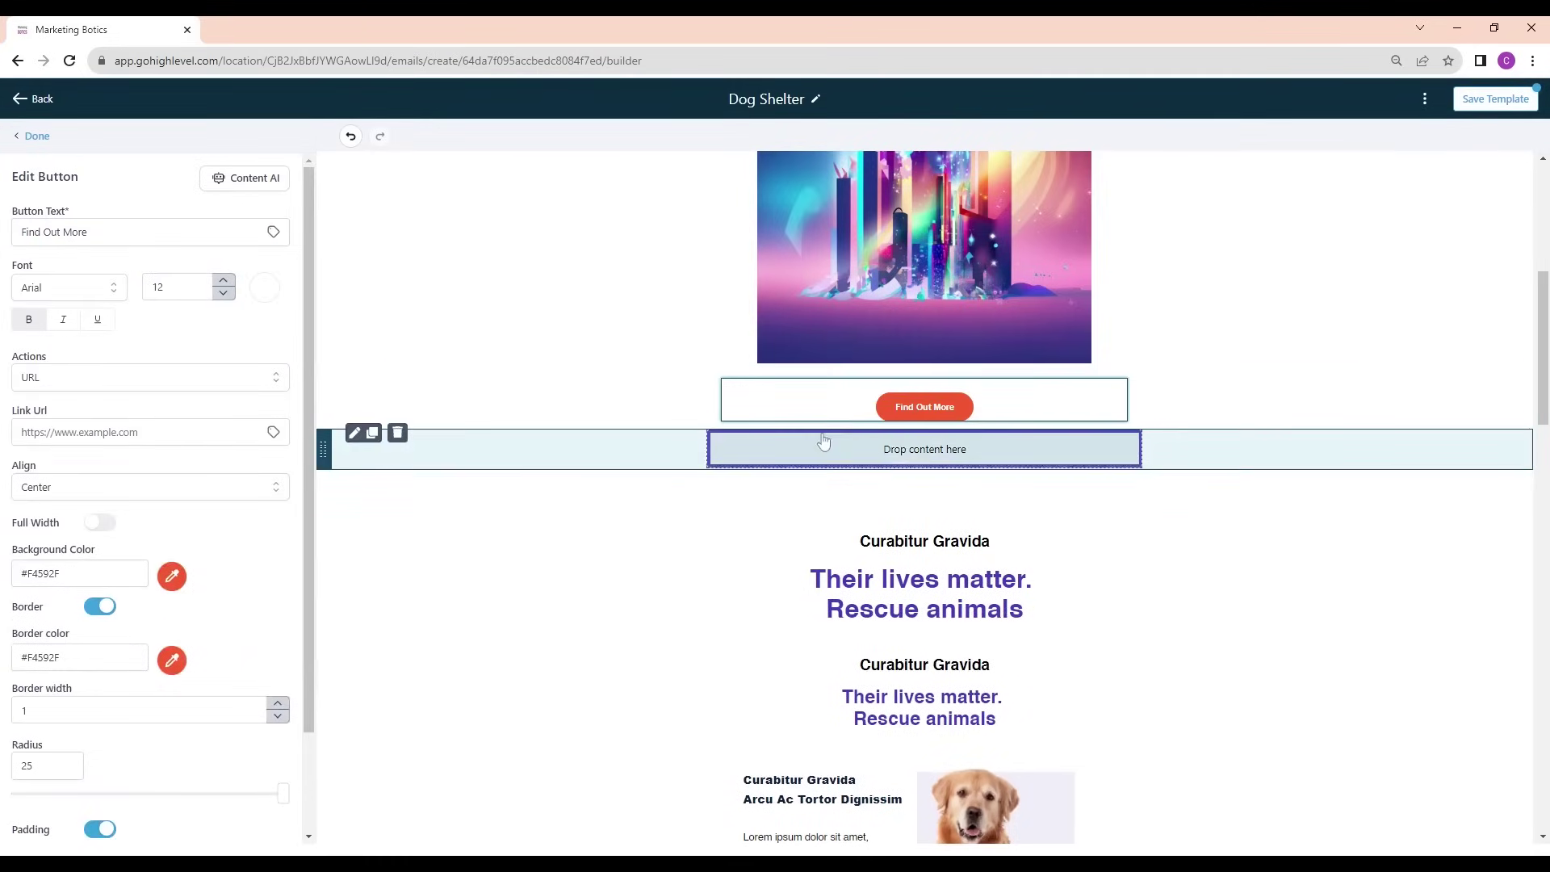
left_click(397, 435)
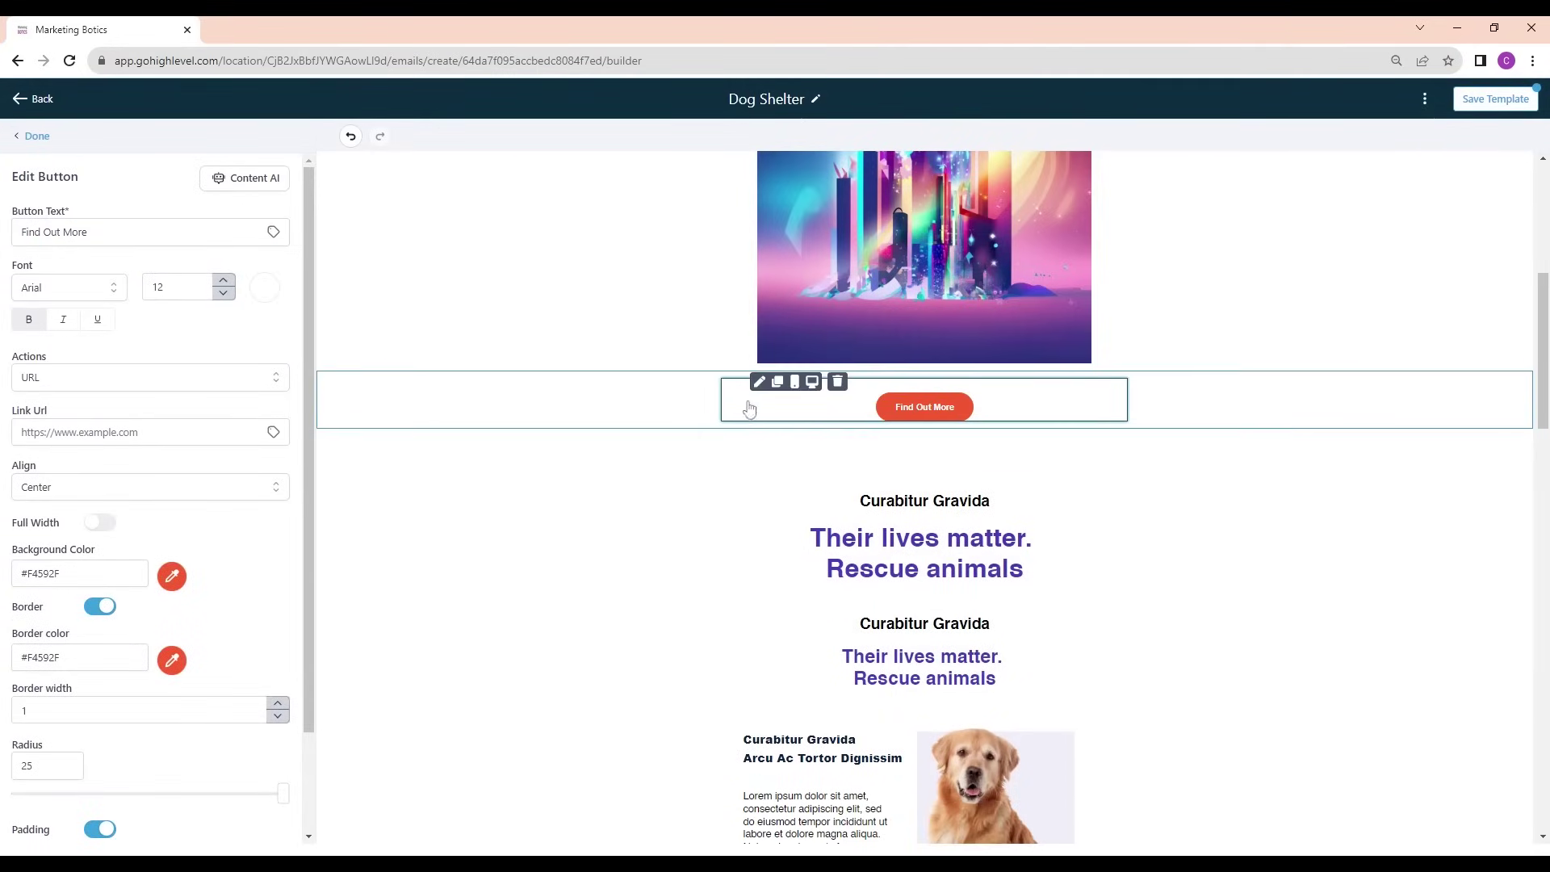
left_click(842, 478)
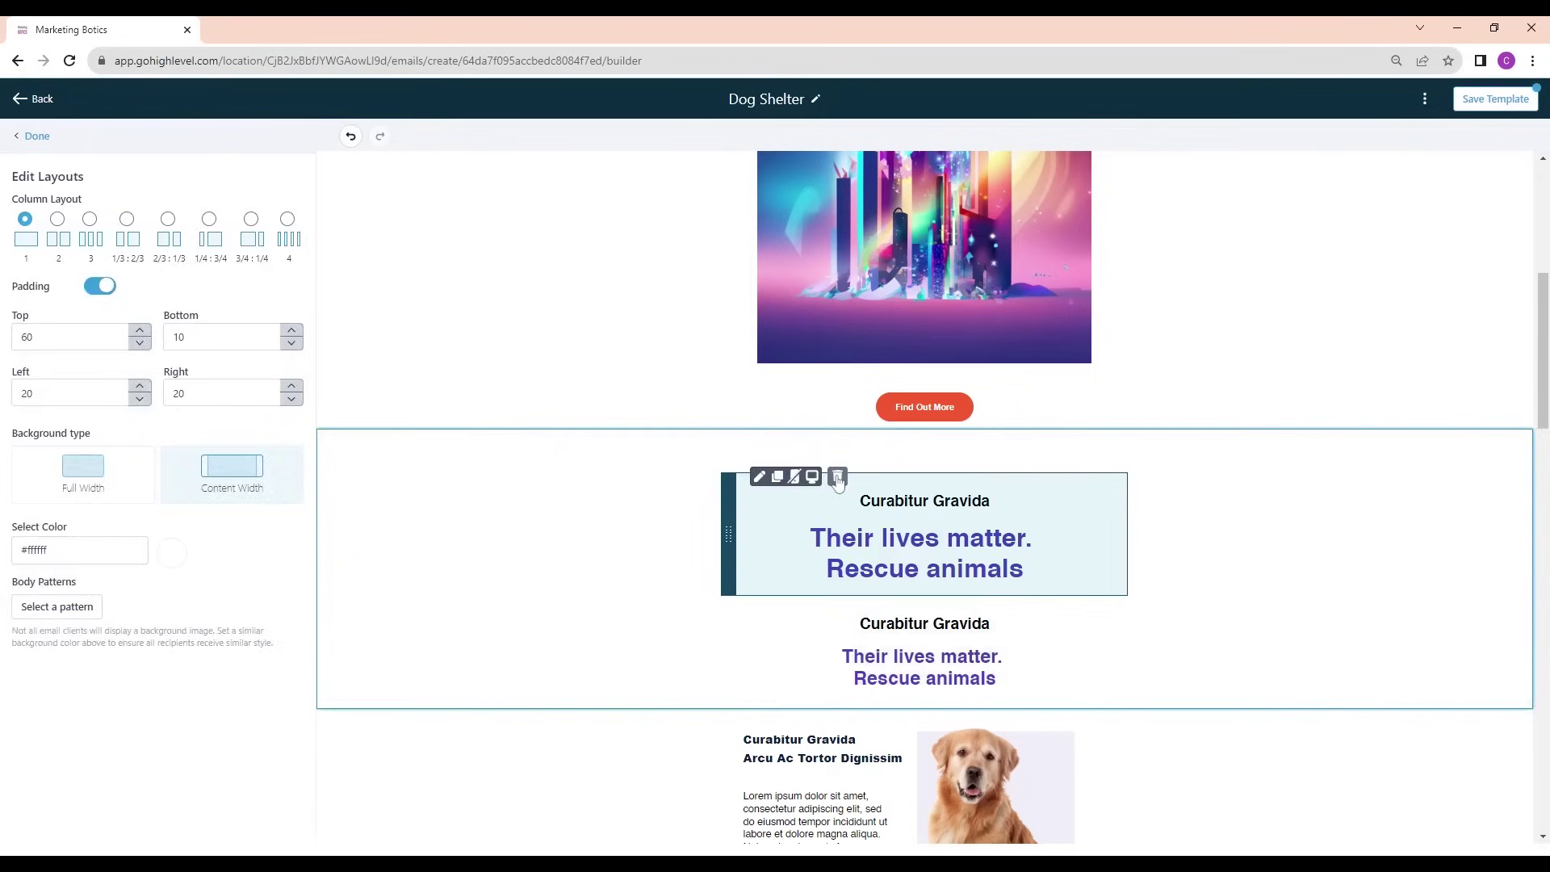
left_click(837, 476)
Delete the Curabitur Gravida, Their lives matter, two-dog-photo and 'All they need is' sections
left_click(398, 435)
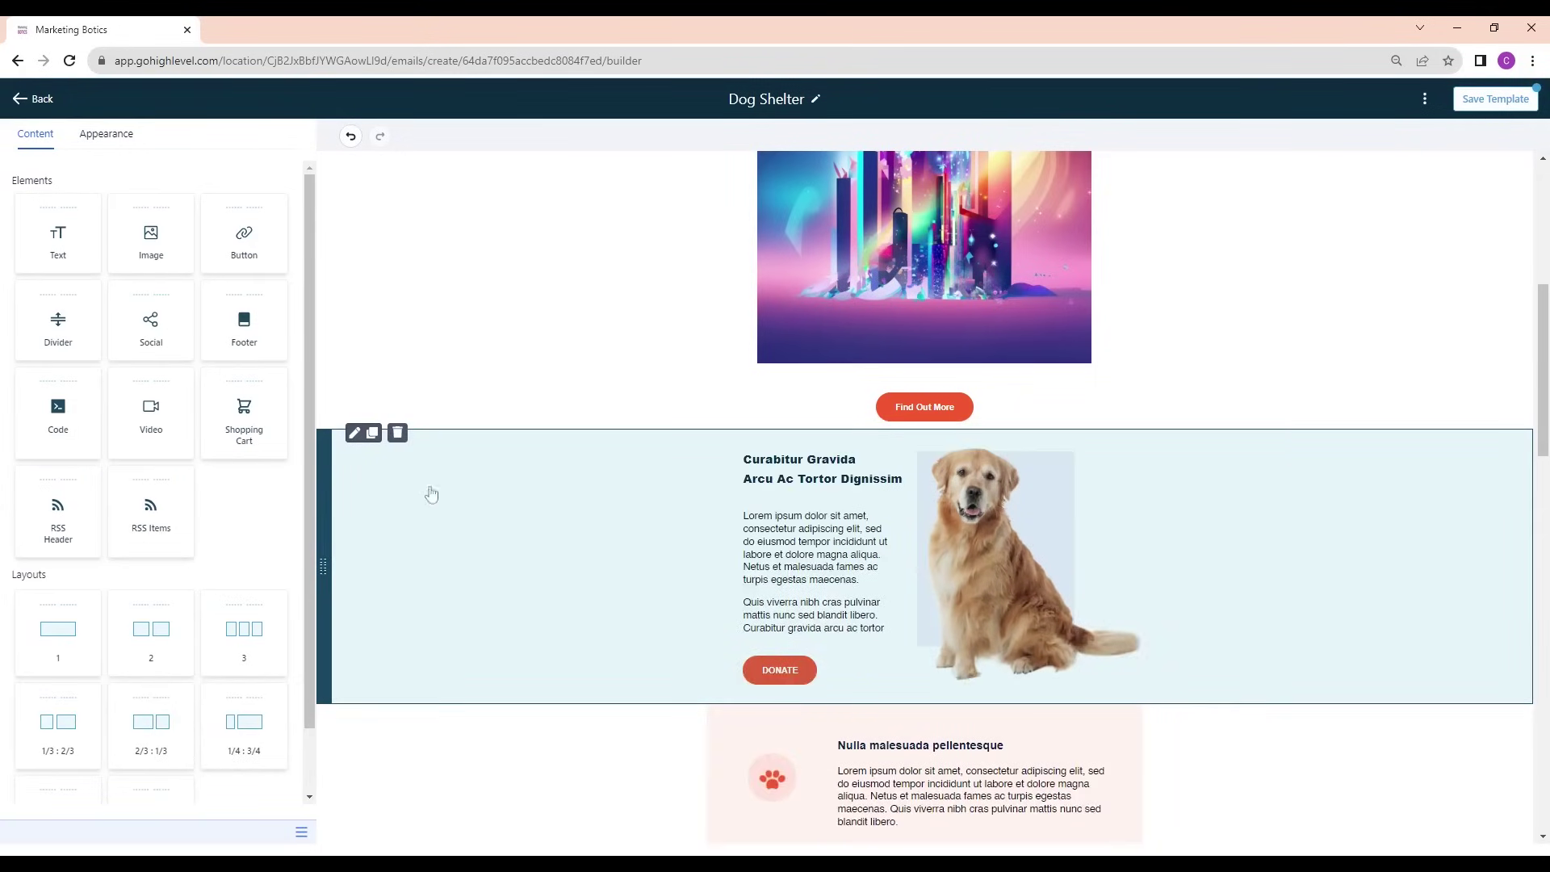
left_click(397, 434)
scroll(778, 504, "down", 2)
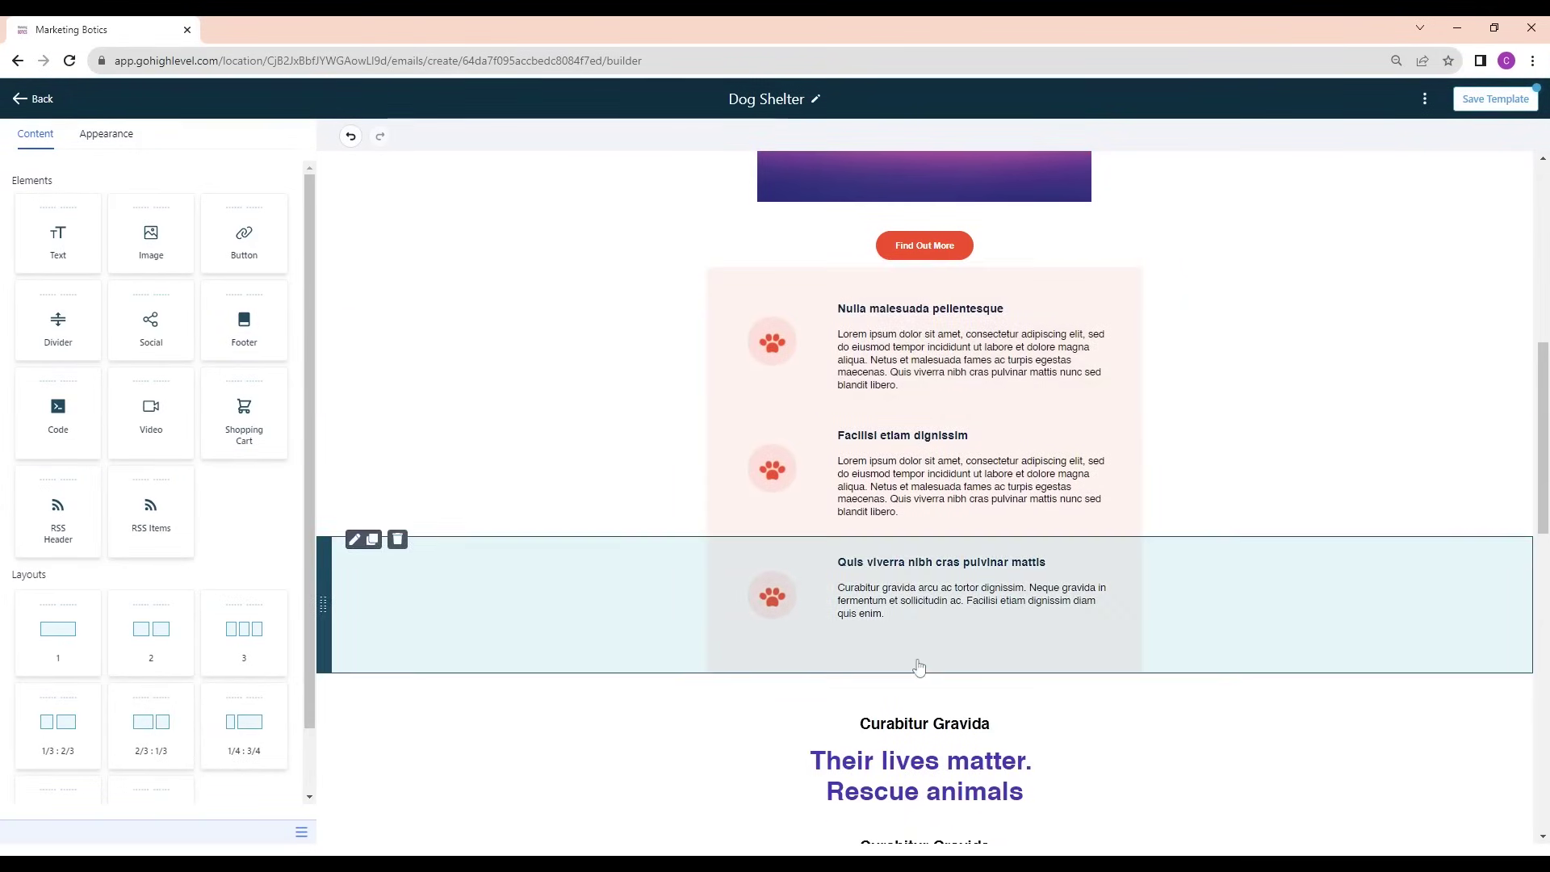
scroll(920, 614, "down", 3)
left_click(397, 435)
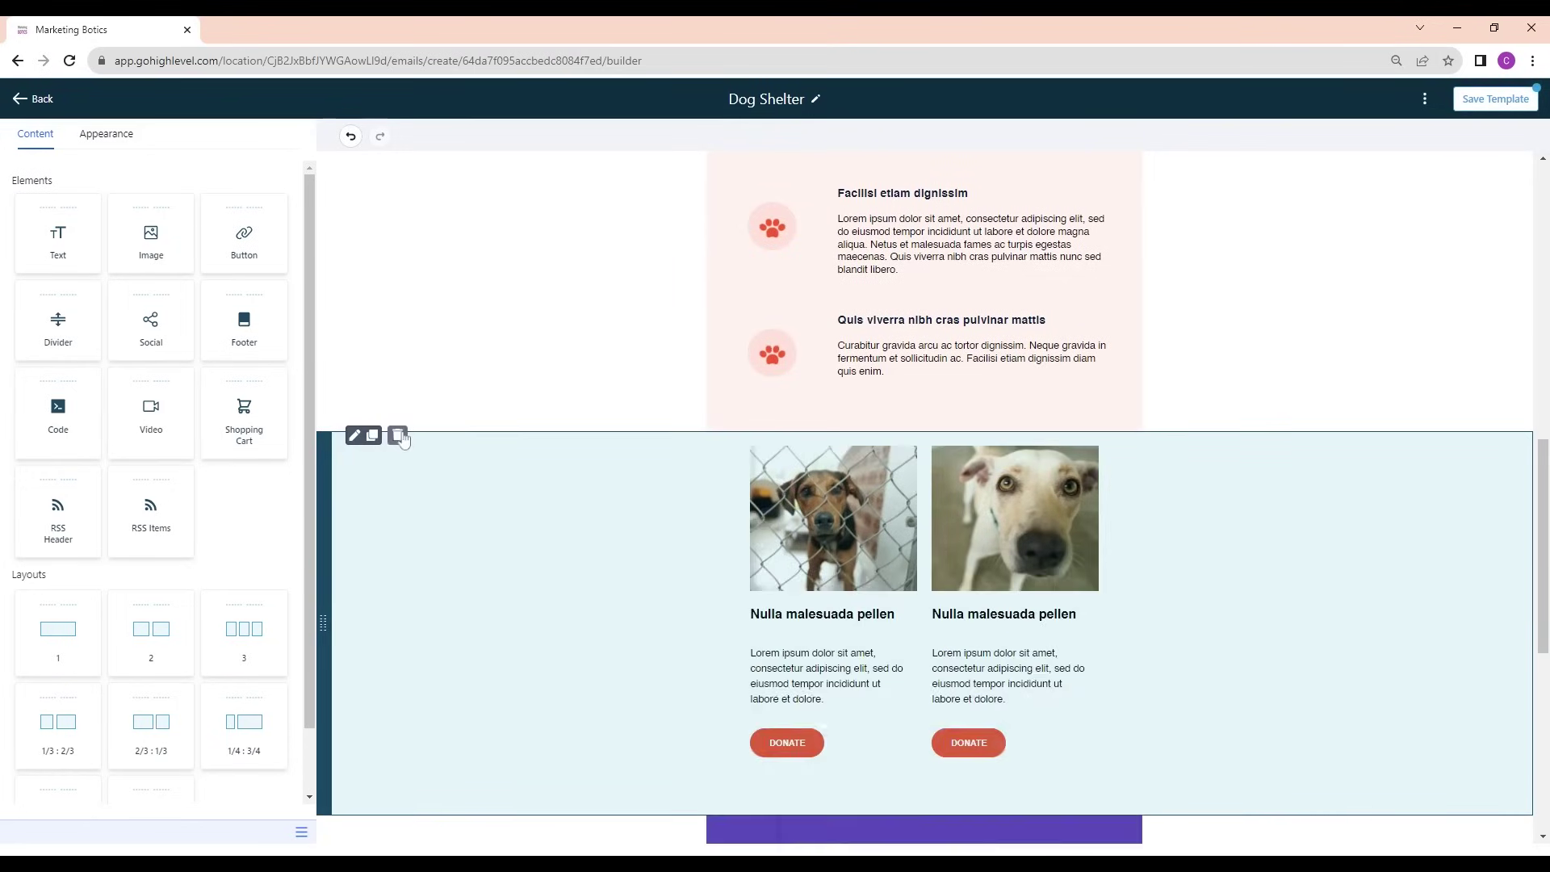
left_click(398, 436)
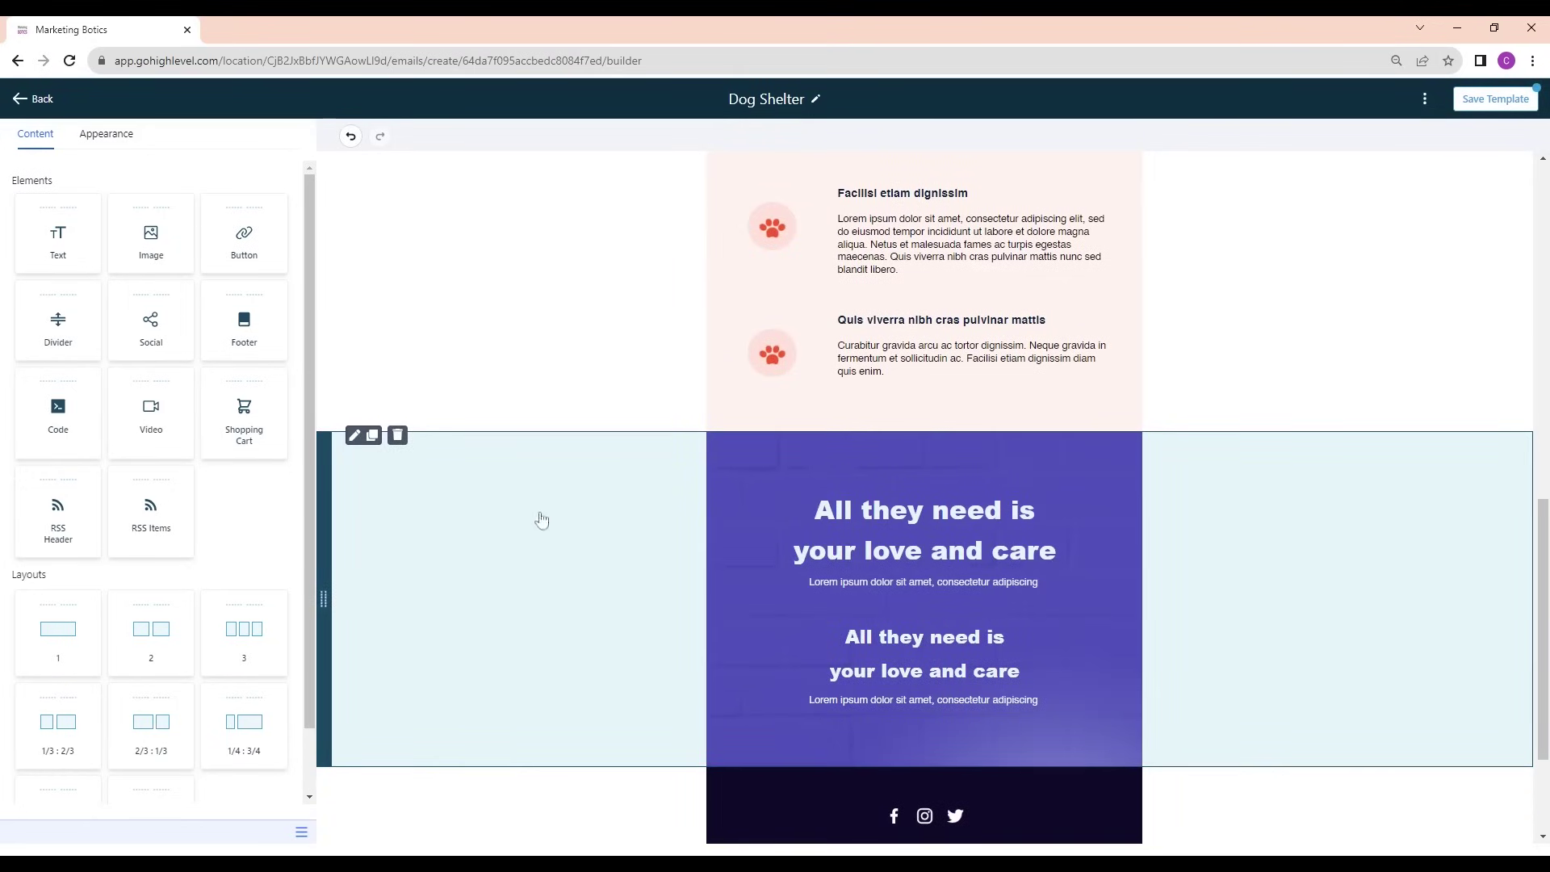
left_click(397, 436)
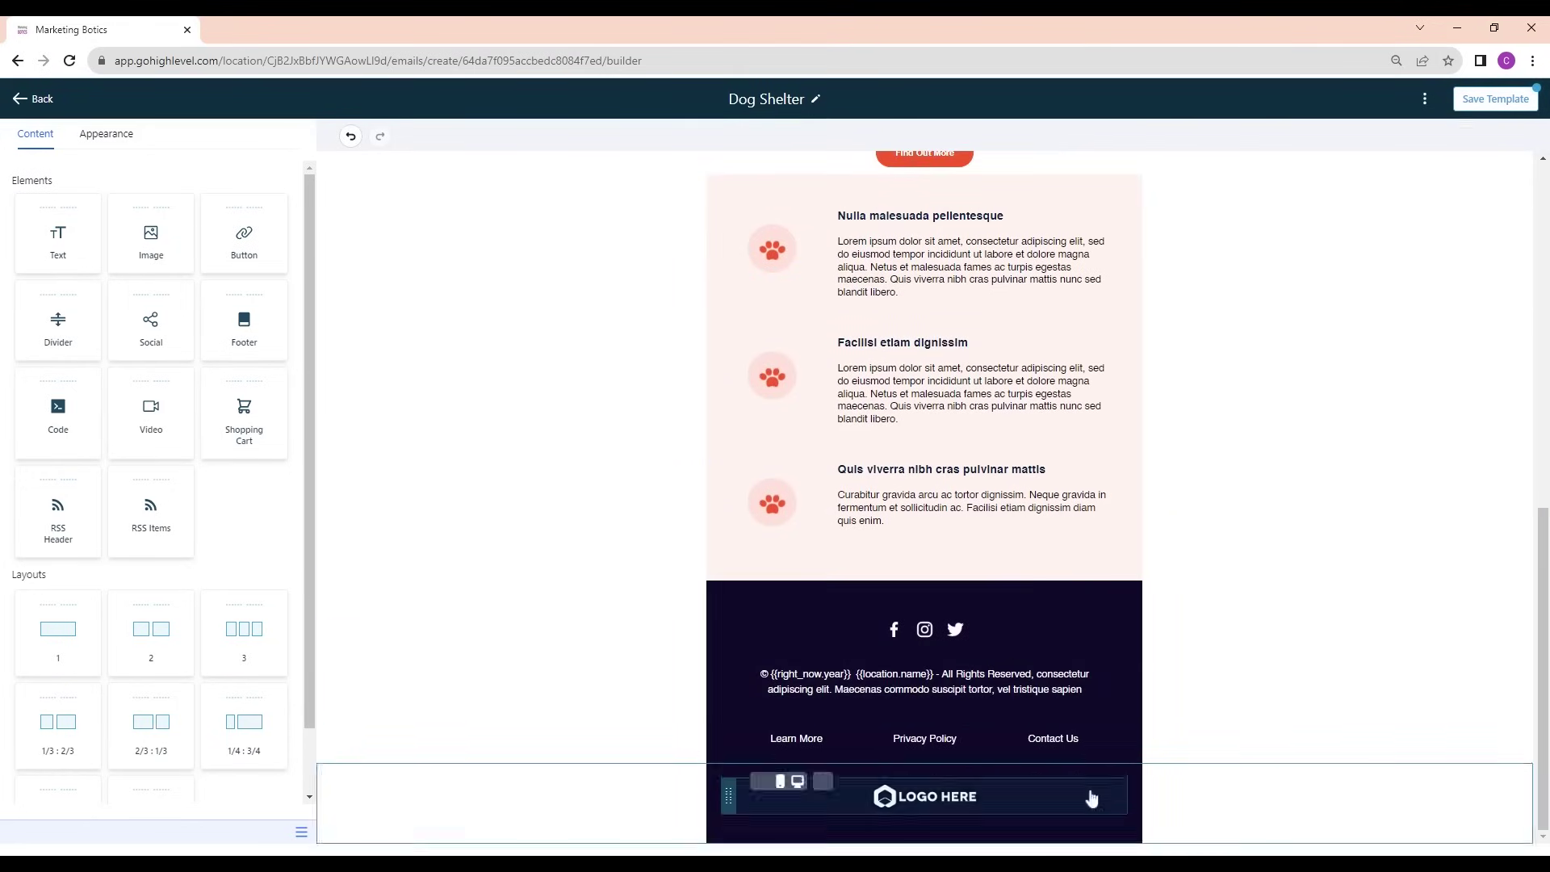
Save the edited Dog Shelter template and return to the templates list
left_click(888, 796)
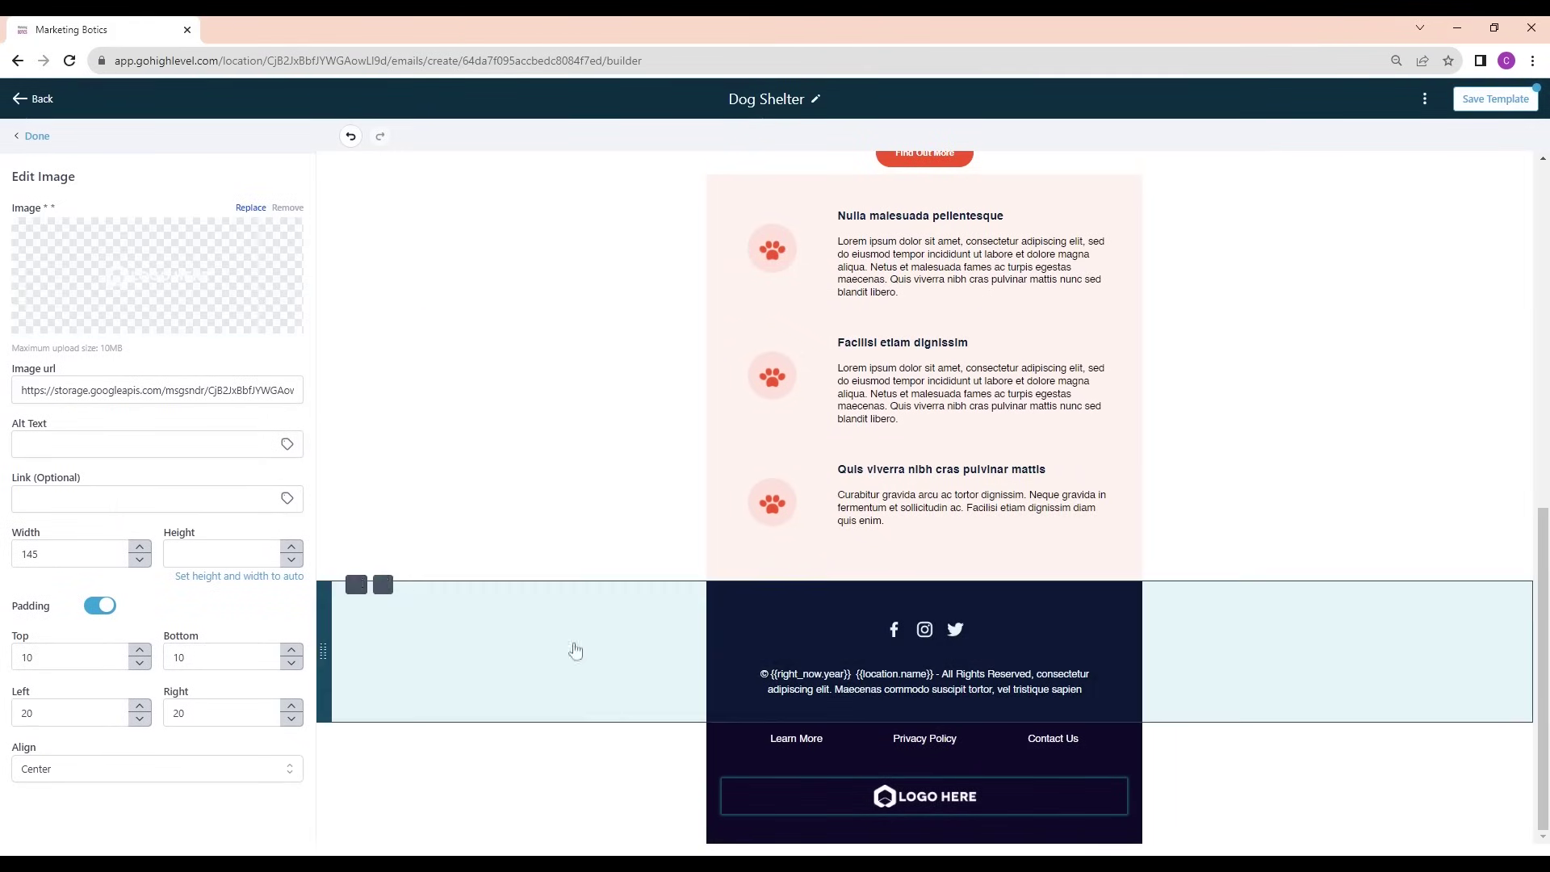
scroll(872, 640, "up", 15)
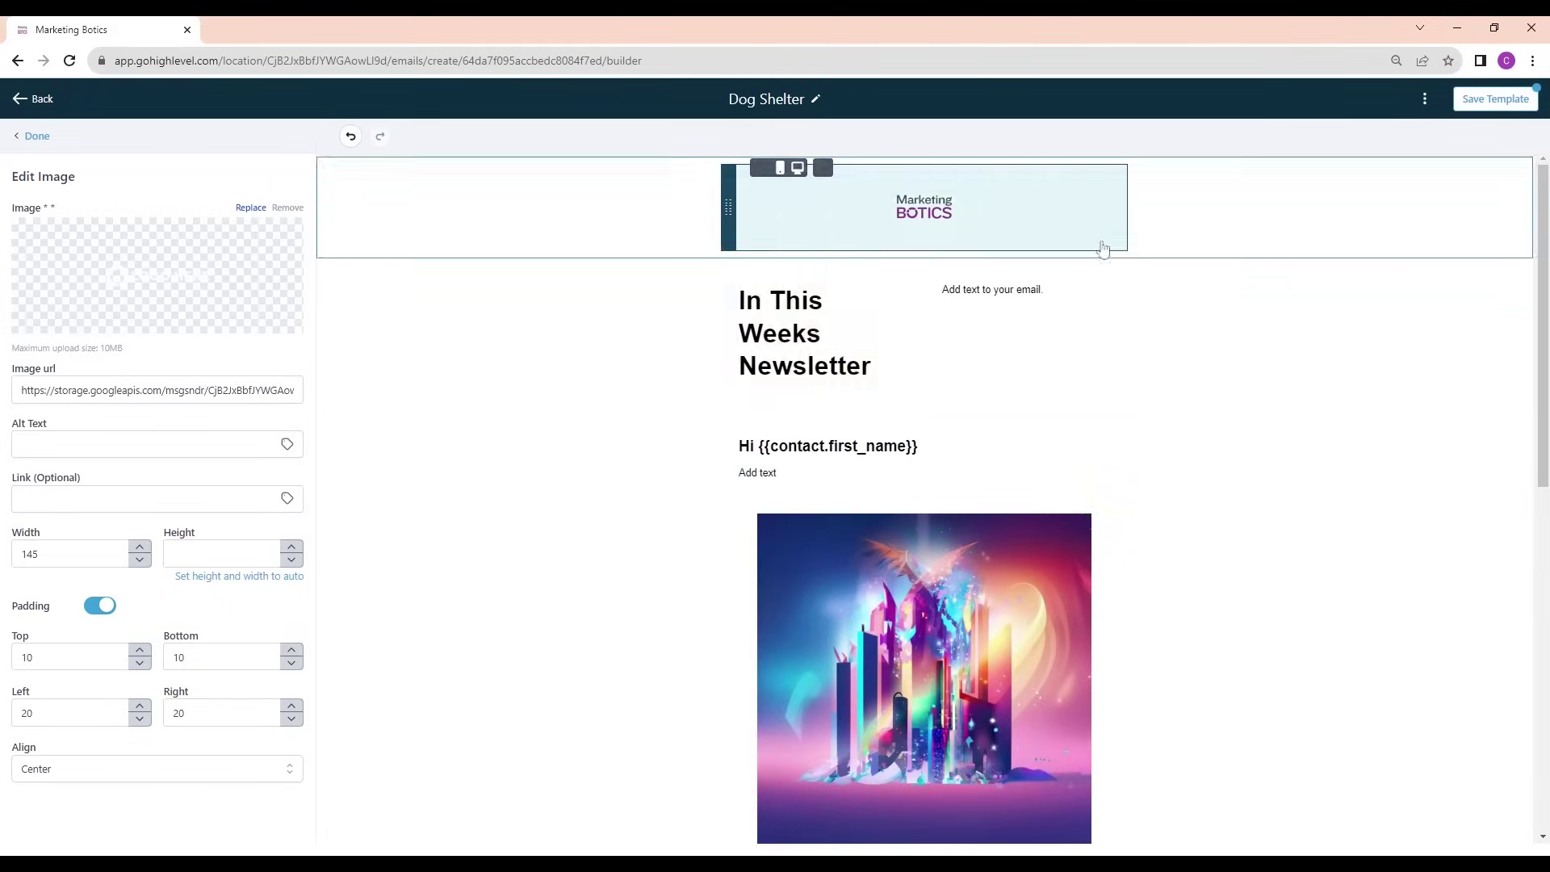
left_click(1512, 108)
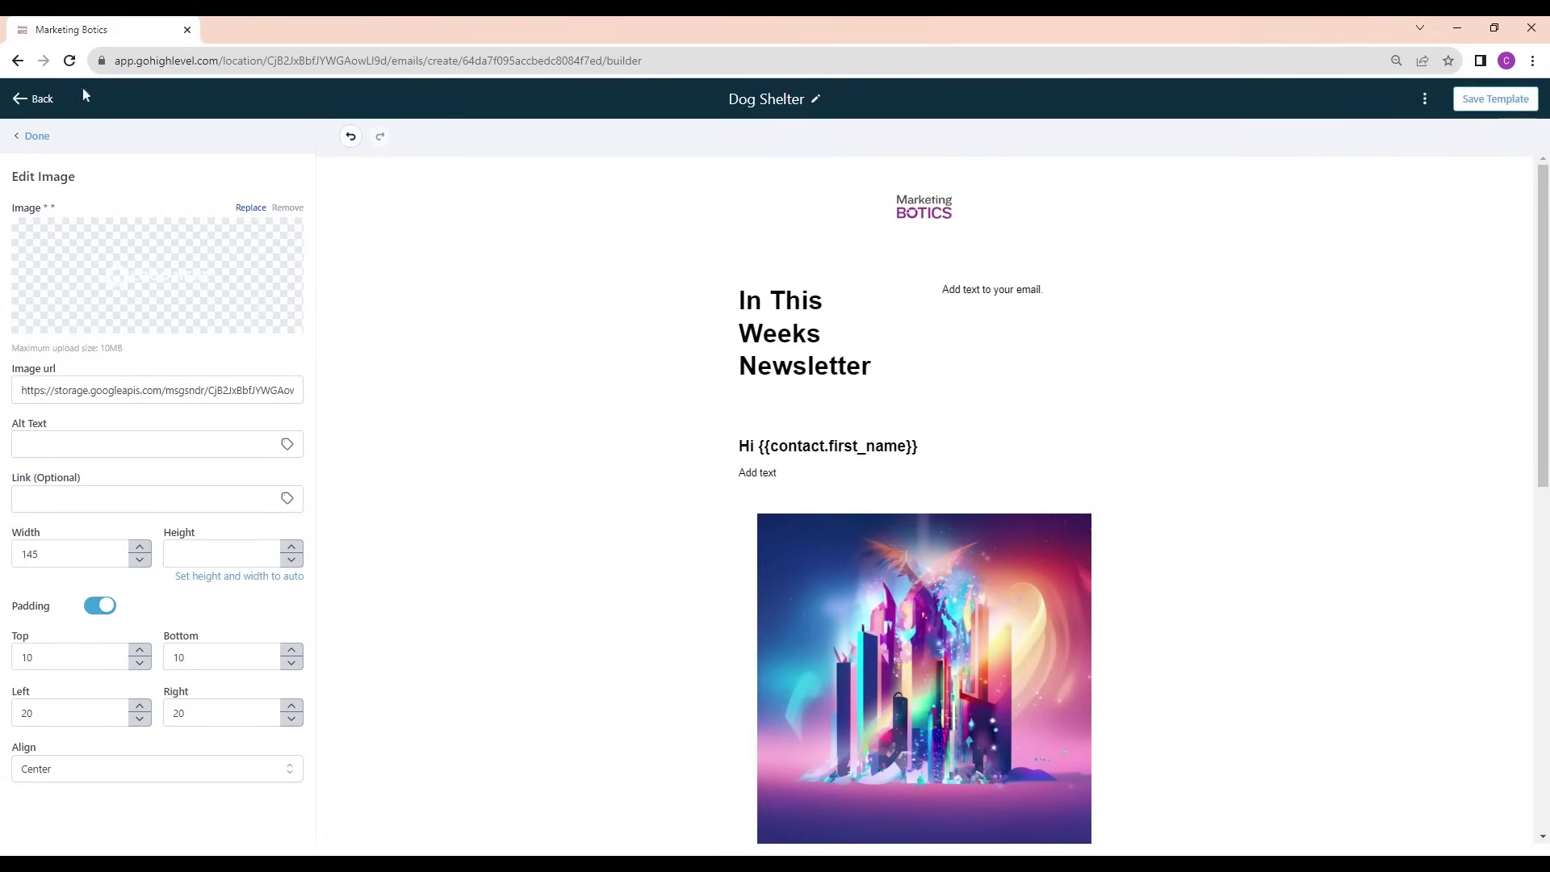
left_click(31, 99)
Create a new email campaign under Emails > Campaigns based on the Dog Shelter template
mouse_move(356, 135)
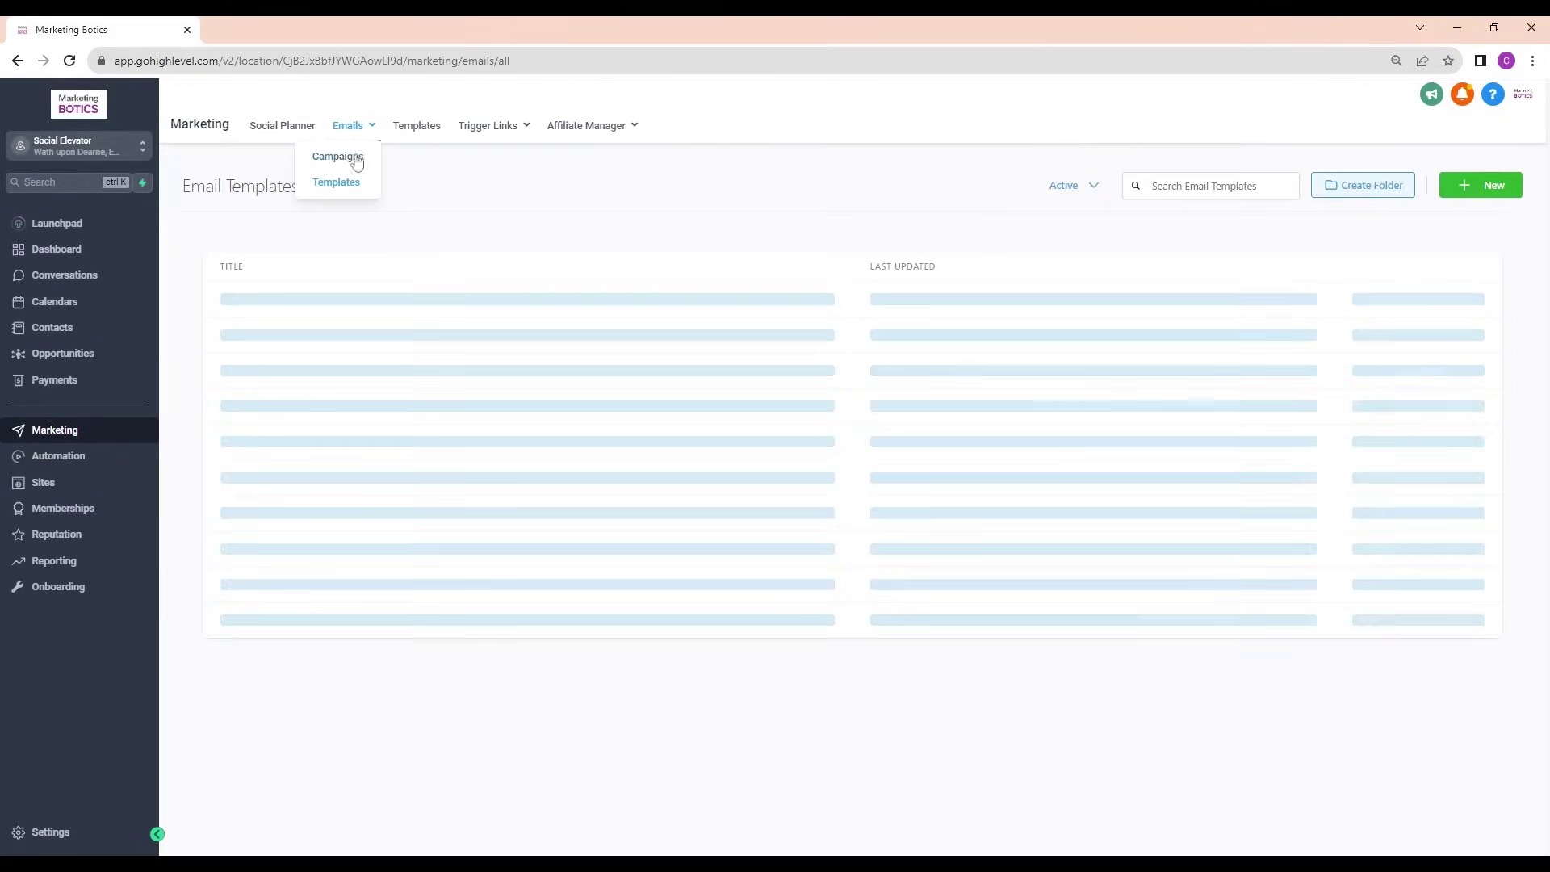
left_click(343, 164)
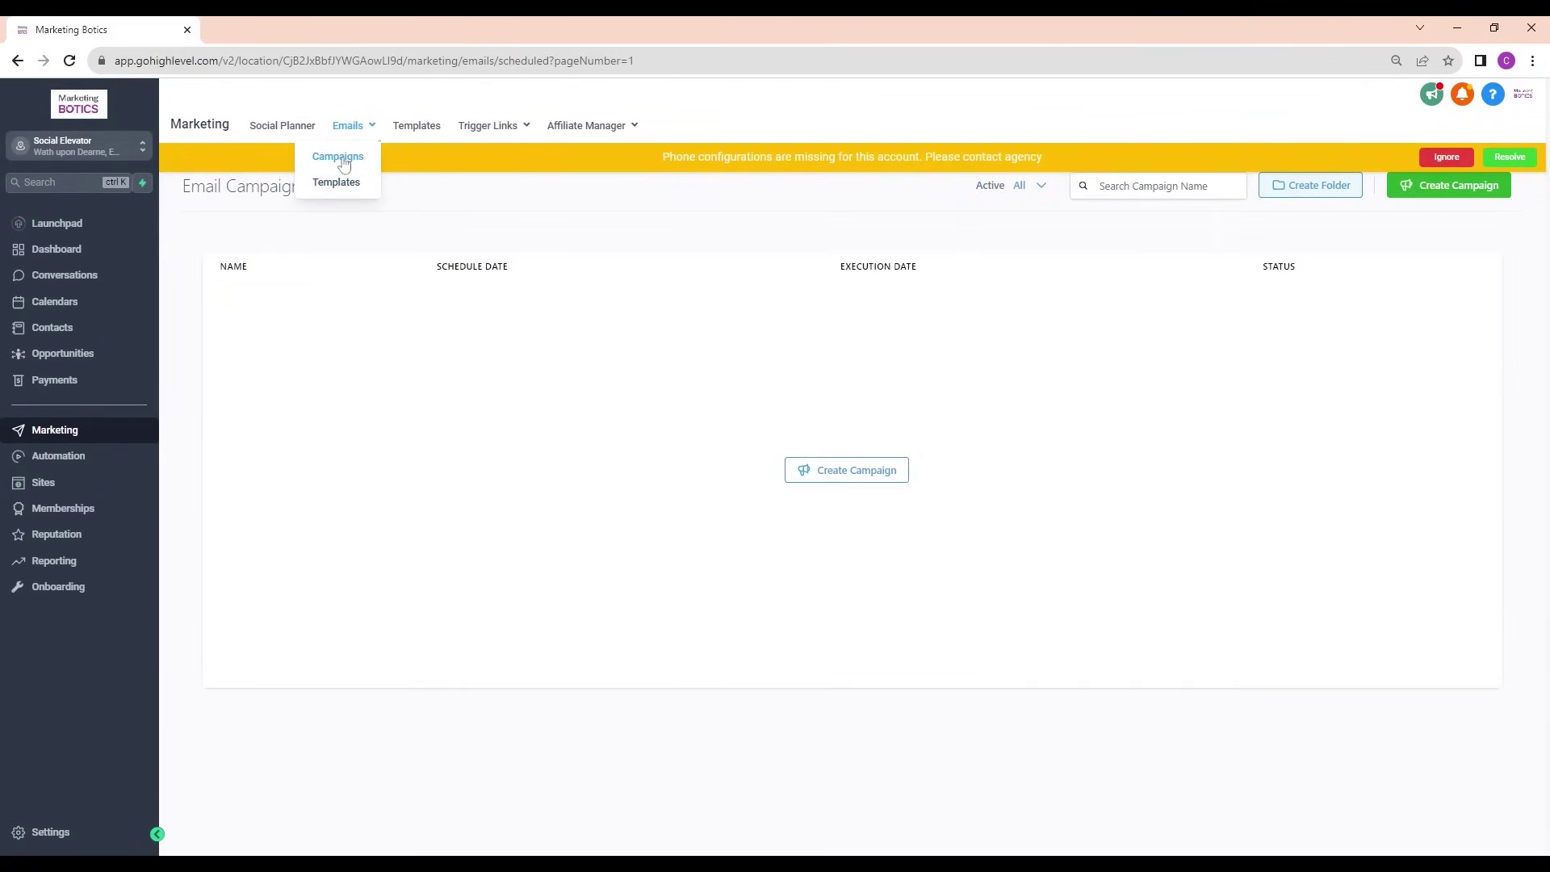
left_click(864, 478)
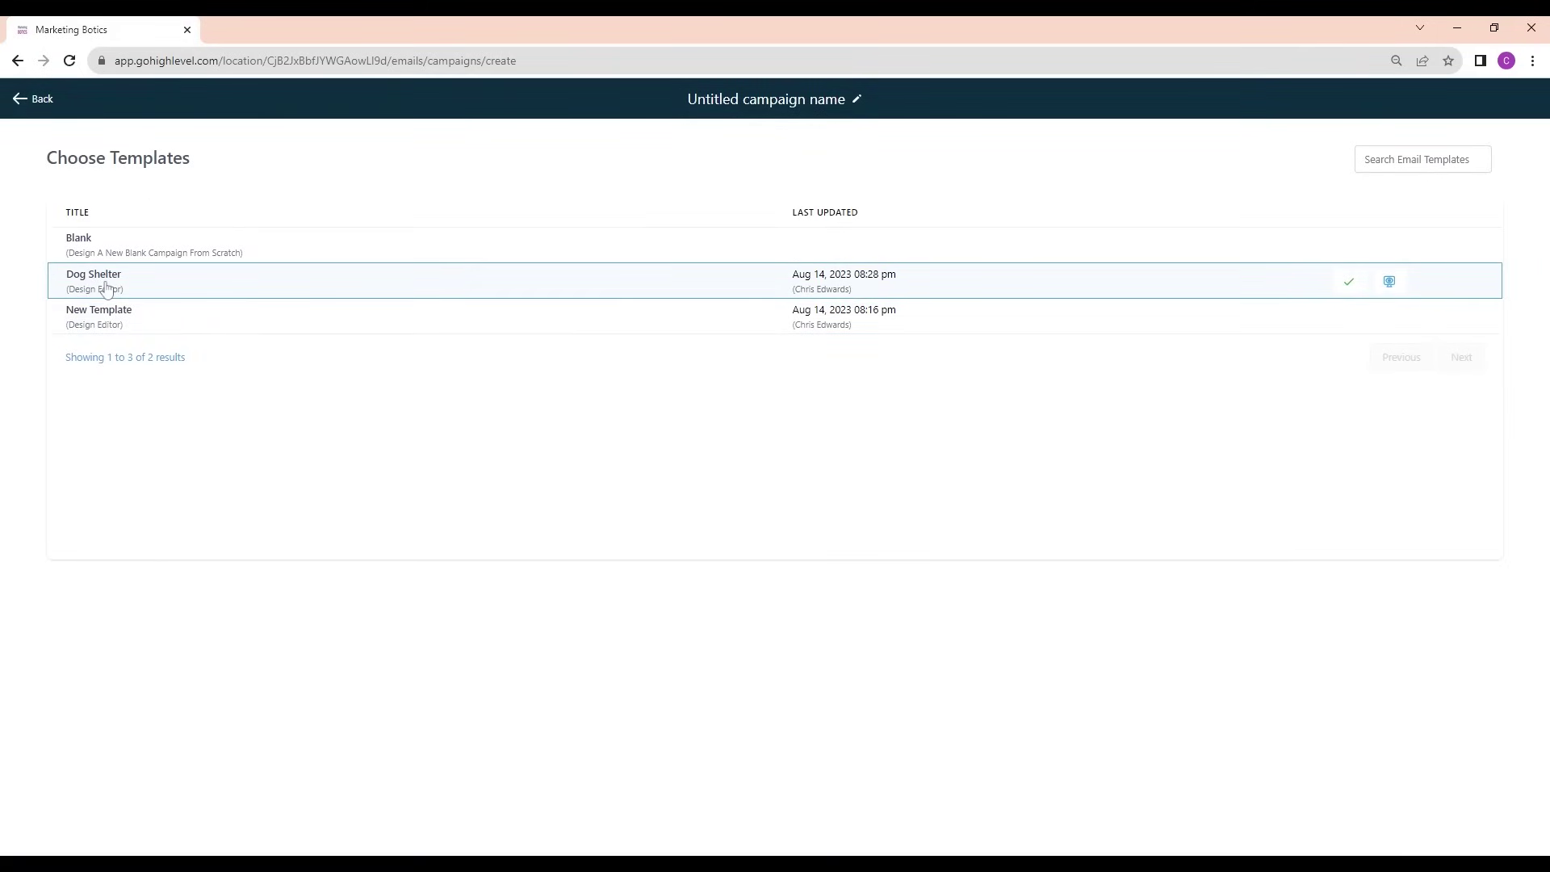
left_click(1349, 283)
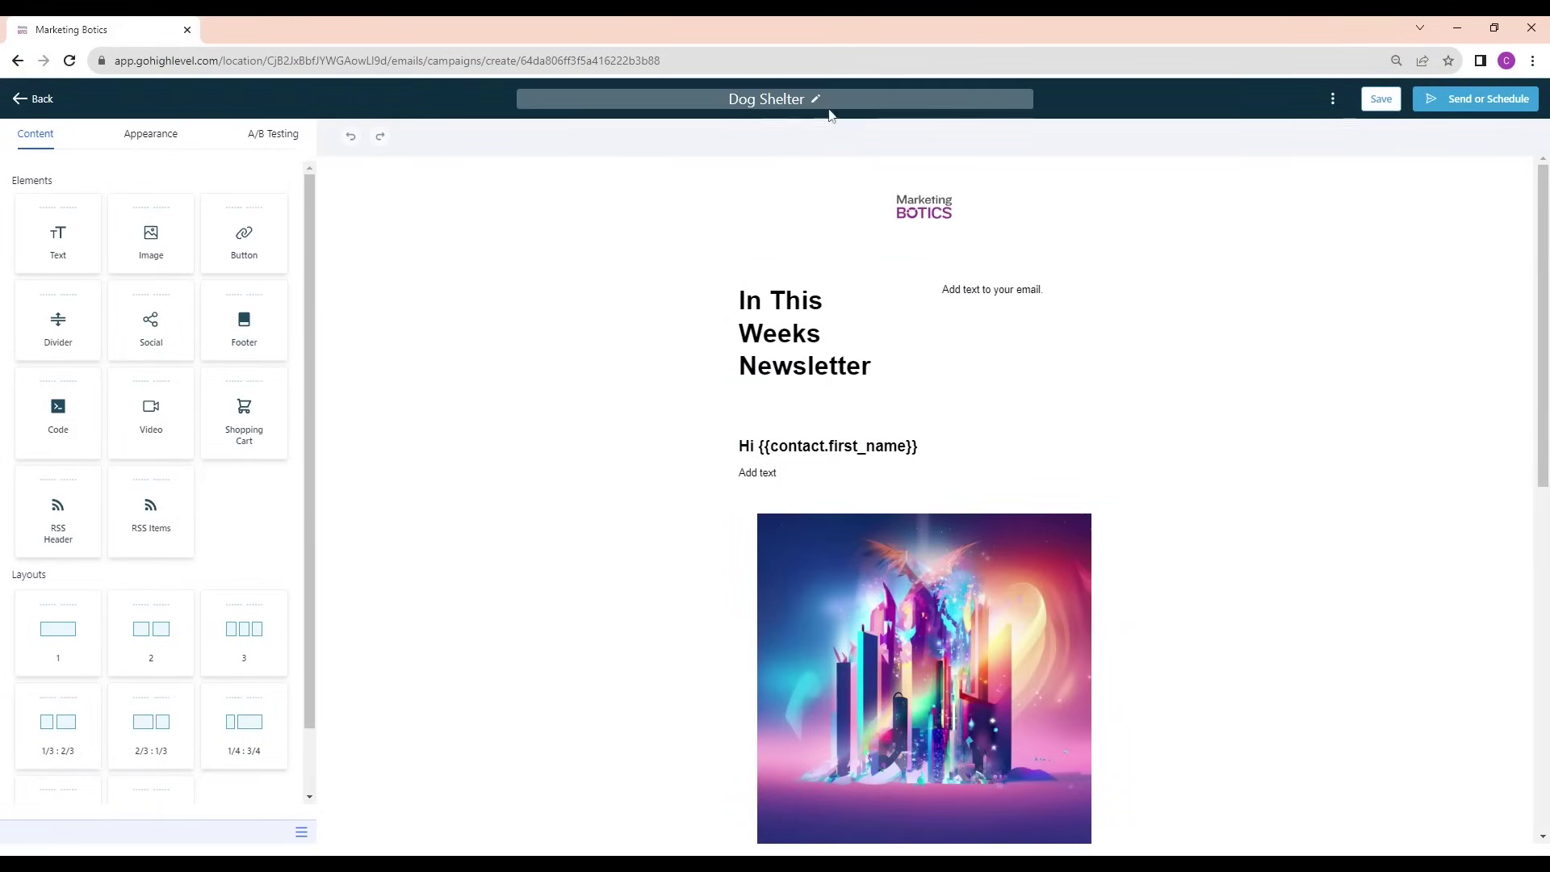
Rename the campaign title to 'Newsletter one'
left_click(767, 99)
key("ctrl+a")
type("News let")
key("BackSpace")
key("BackSpace")
key("BackSpace")
key("BackSpace")
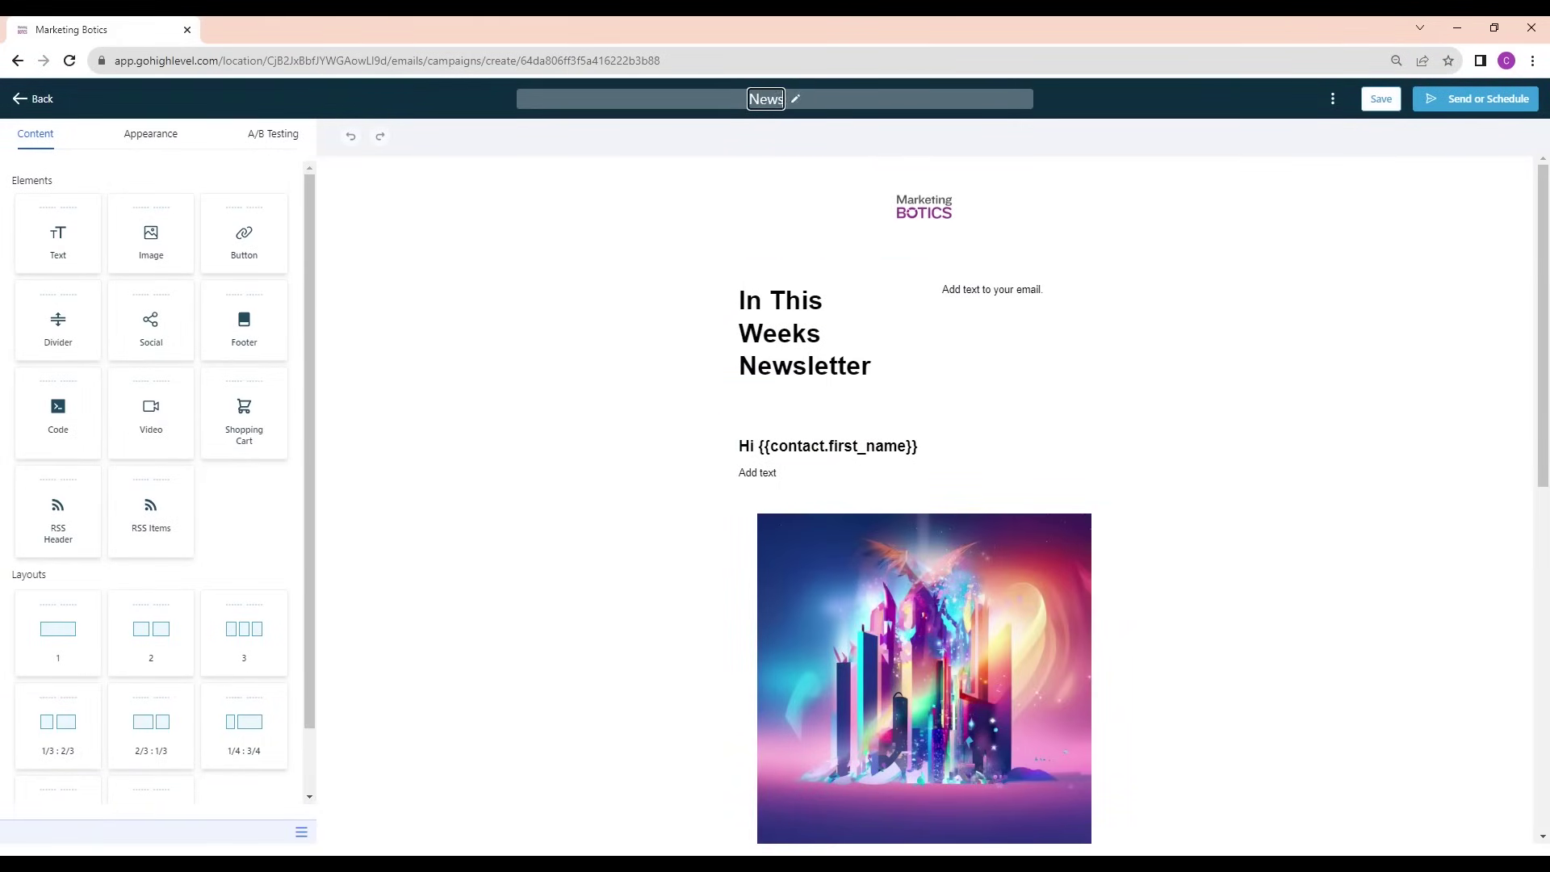
type("letter one")
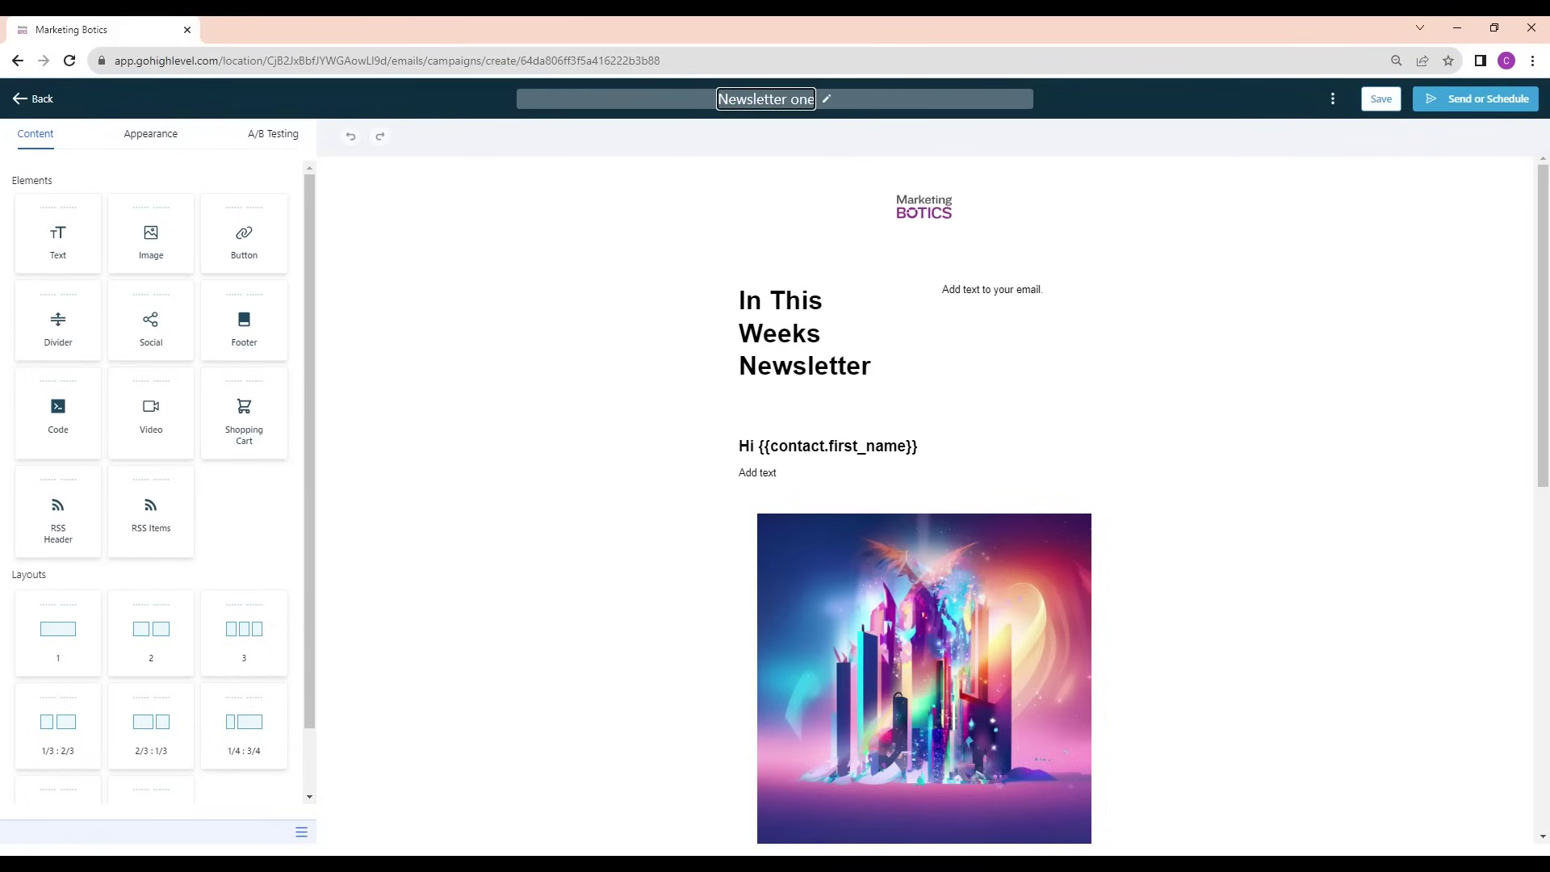
left_click(837, 384)
Replace the placeholder intro text with 'We're going to be be talking about all thi…'
left_click(982, 291)
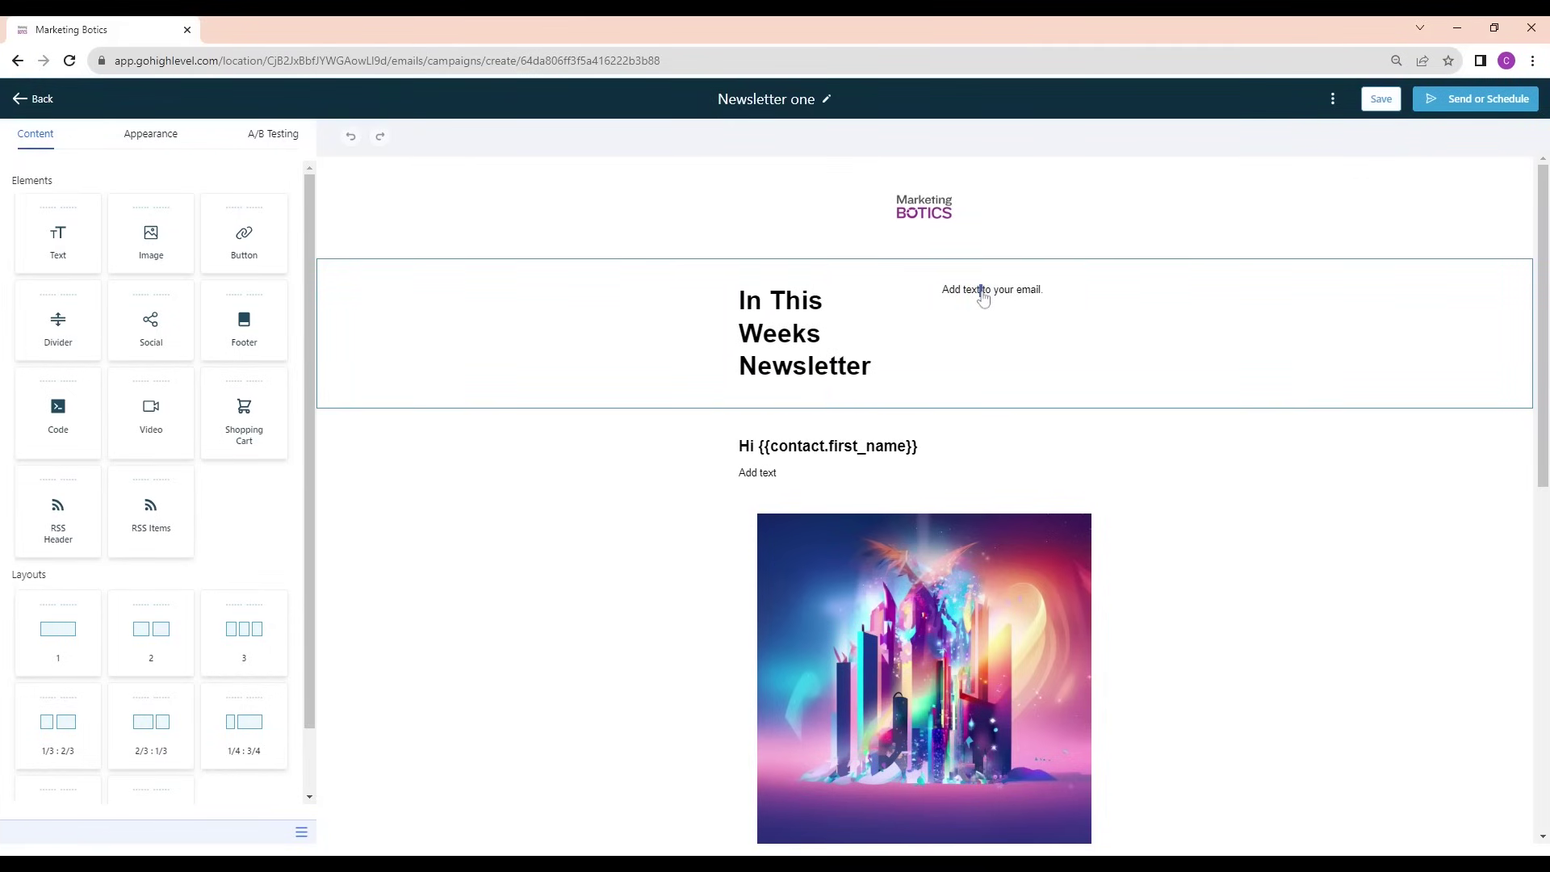
left_click(1070, 307)
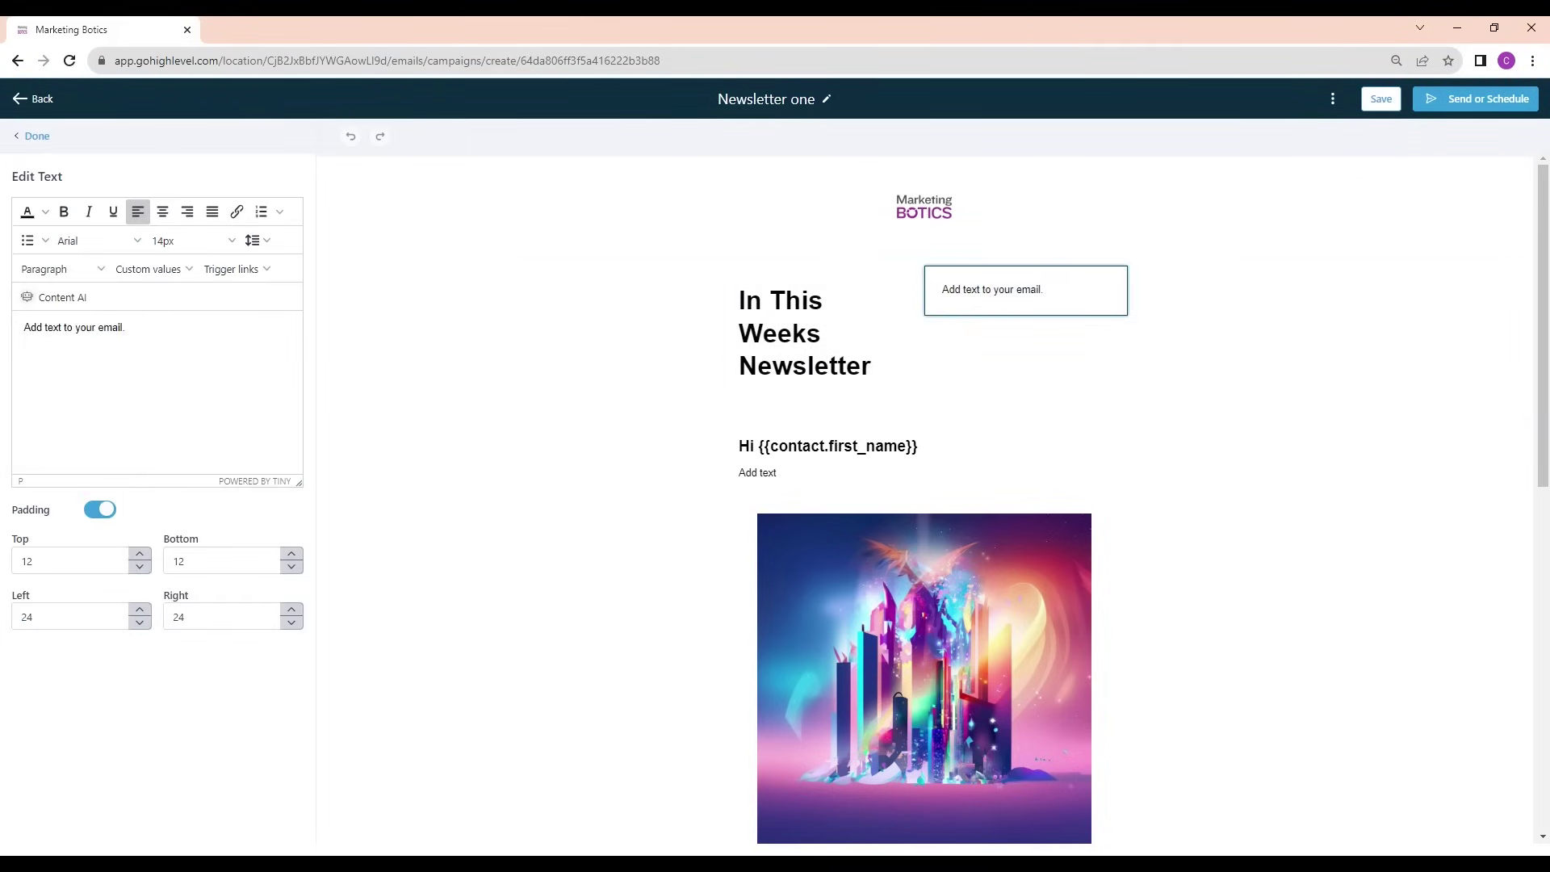
triple_click(123, 328)
key("BackSpace")
type("We;re")
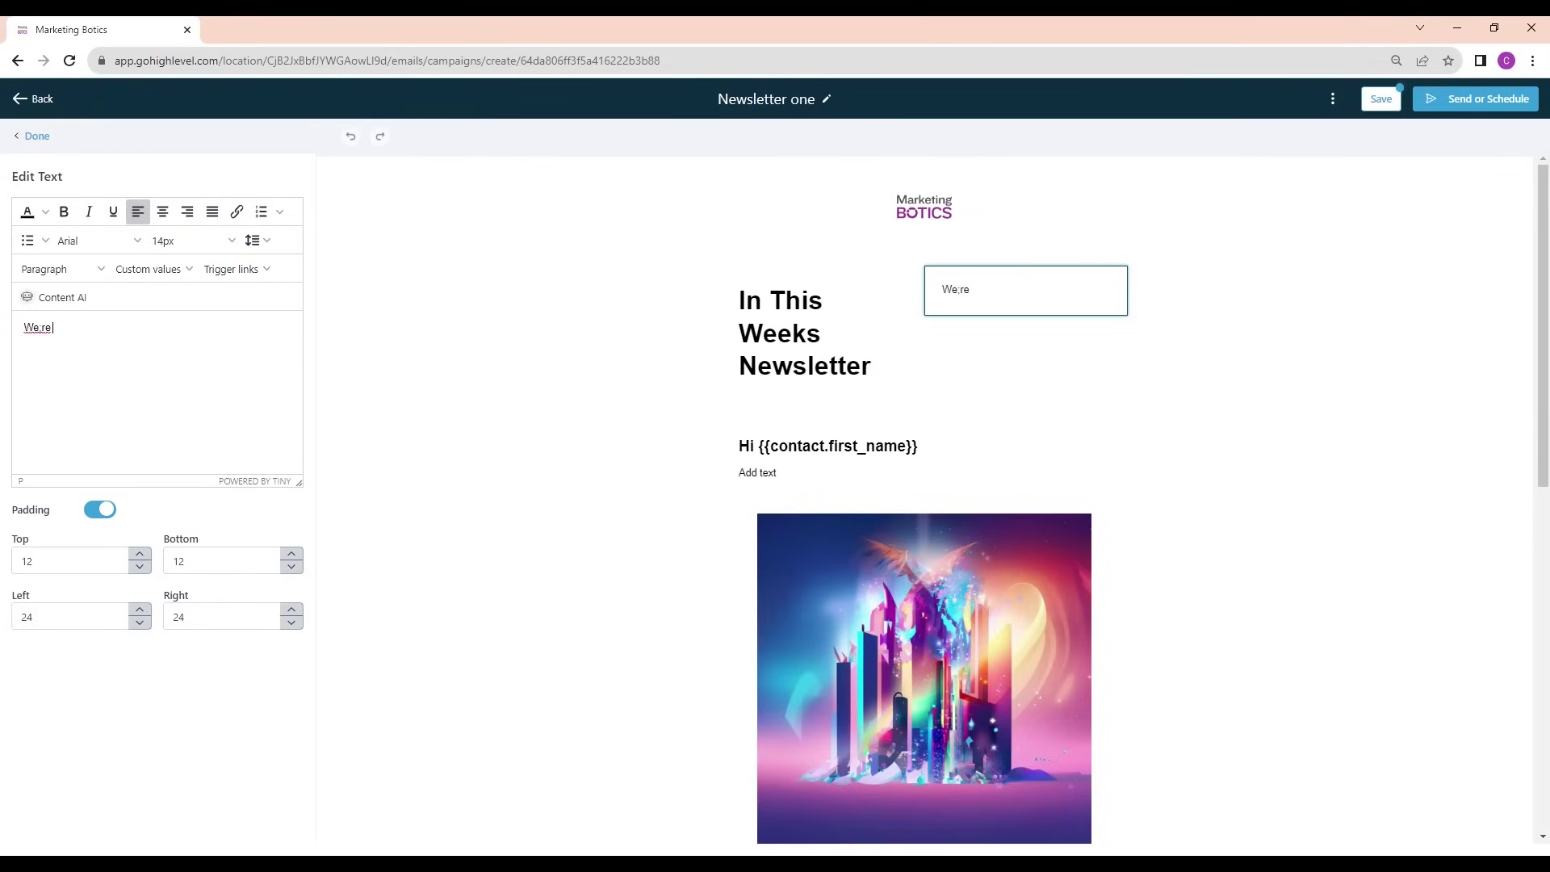
key("BackSpace")
type("e going to be be talking ab")
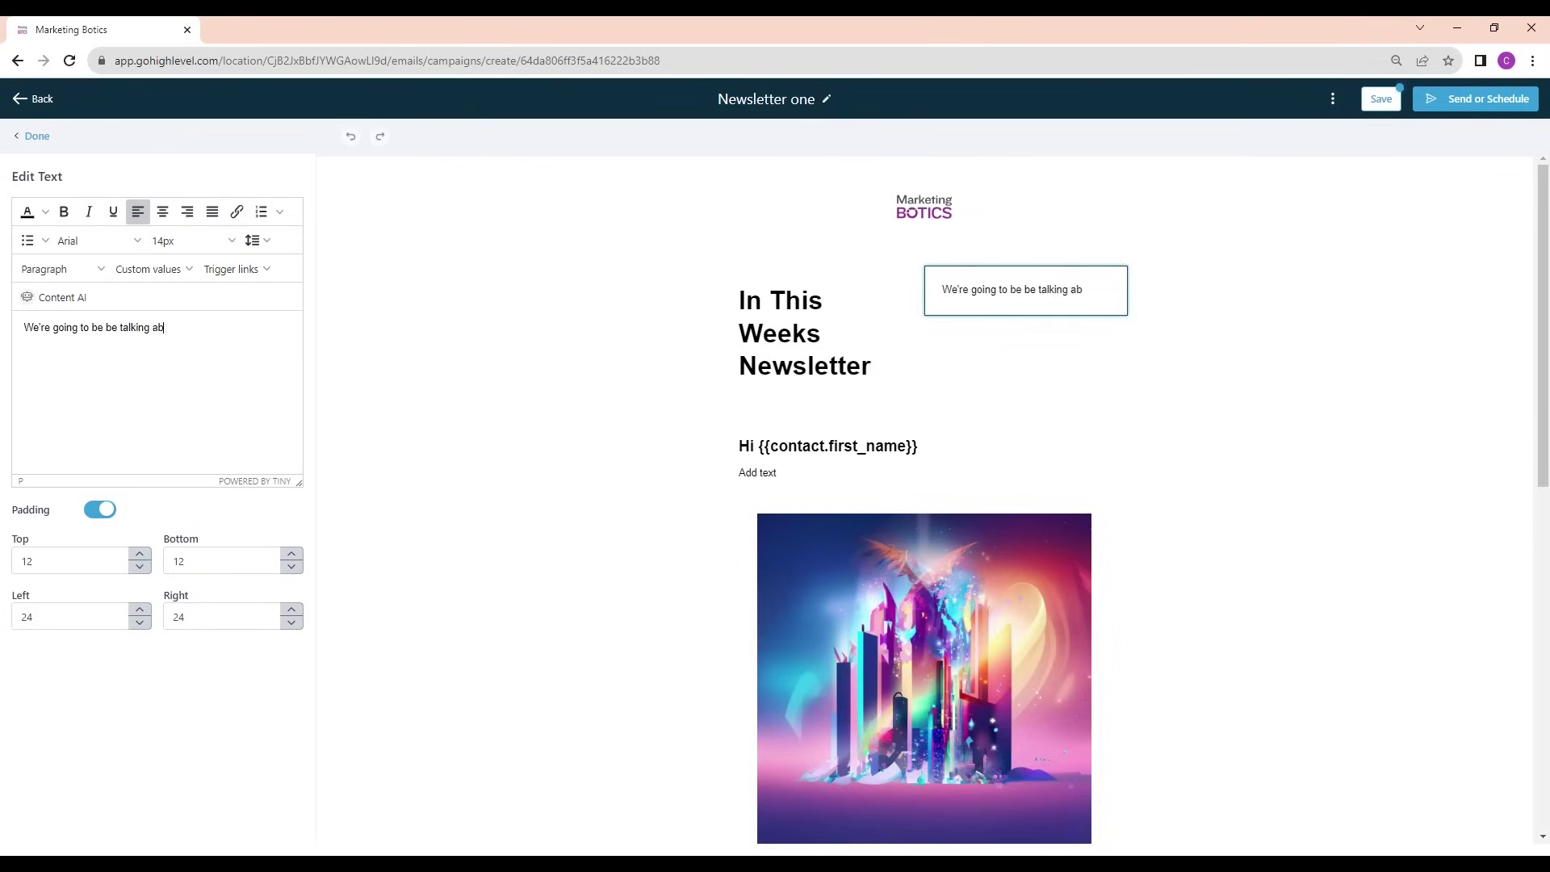
type("out all things AI")
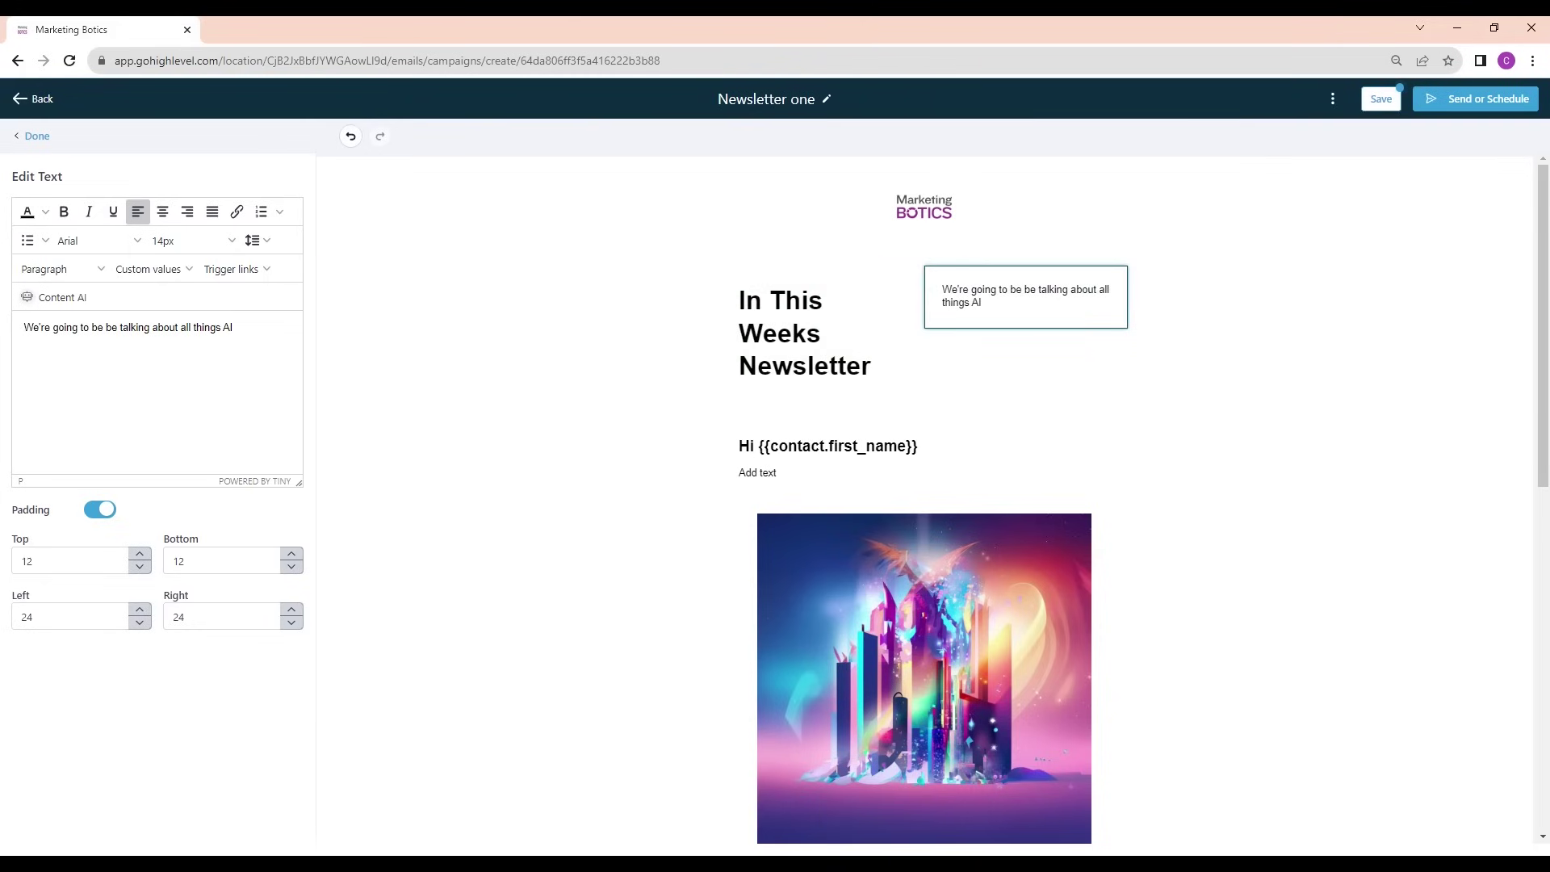
Add a single-column section on top and move the heading and AI intro line into it
left_click(40, 135)
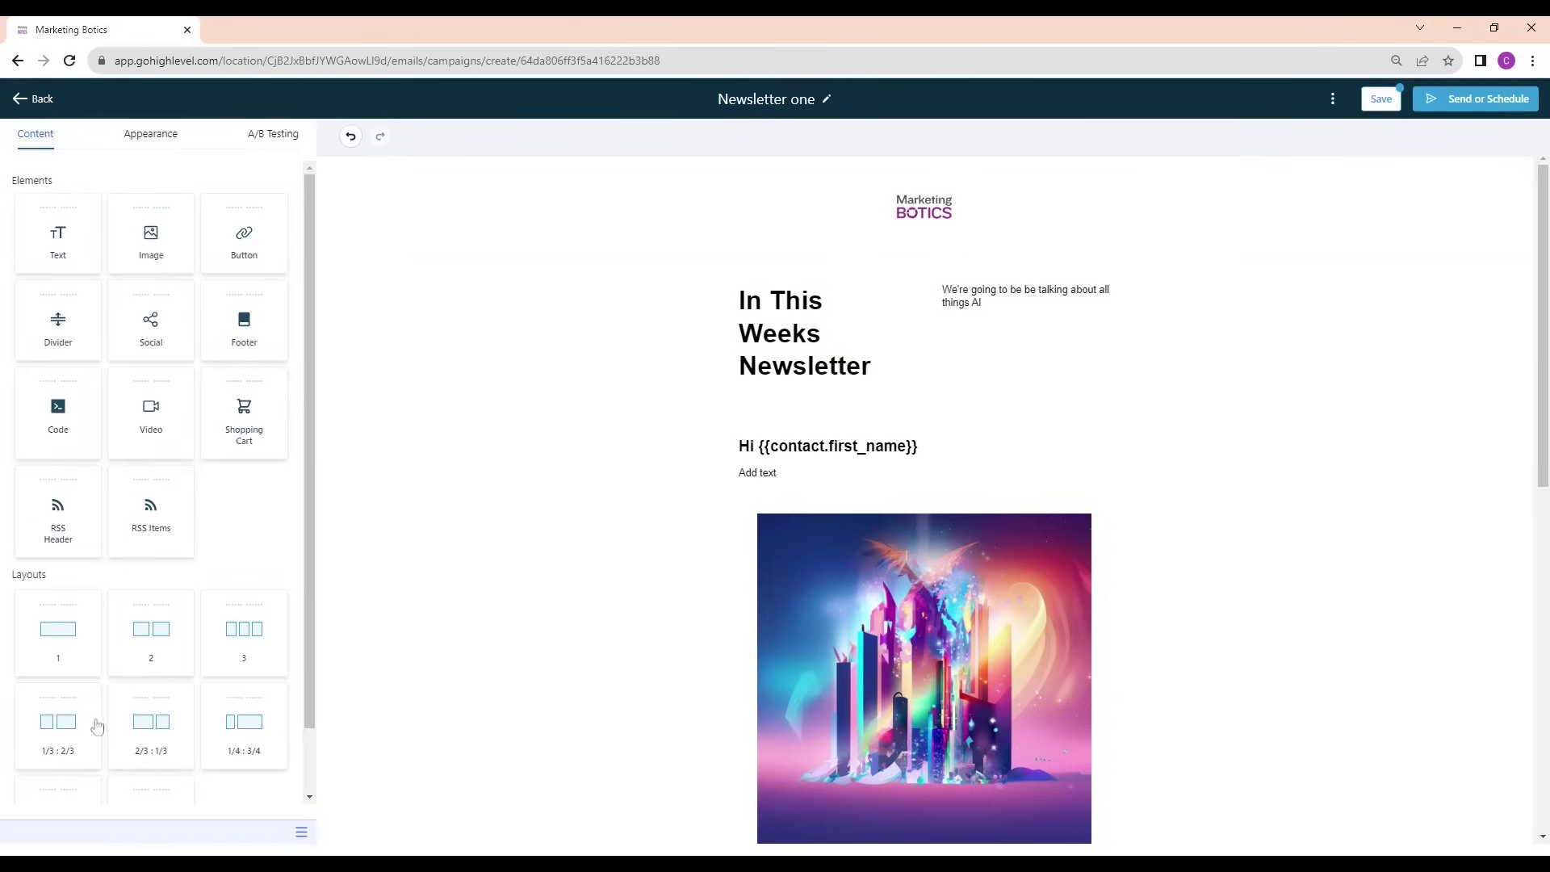
left_click_drag(54, 660, 851, 350)
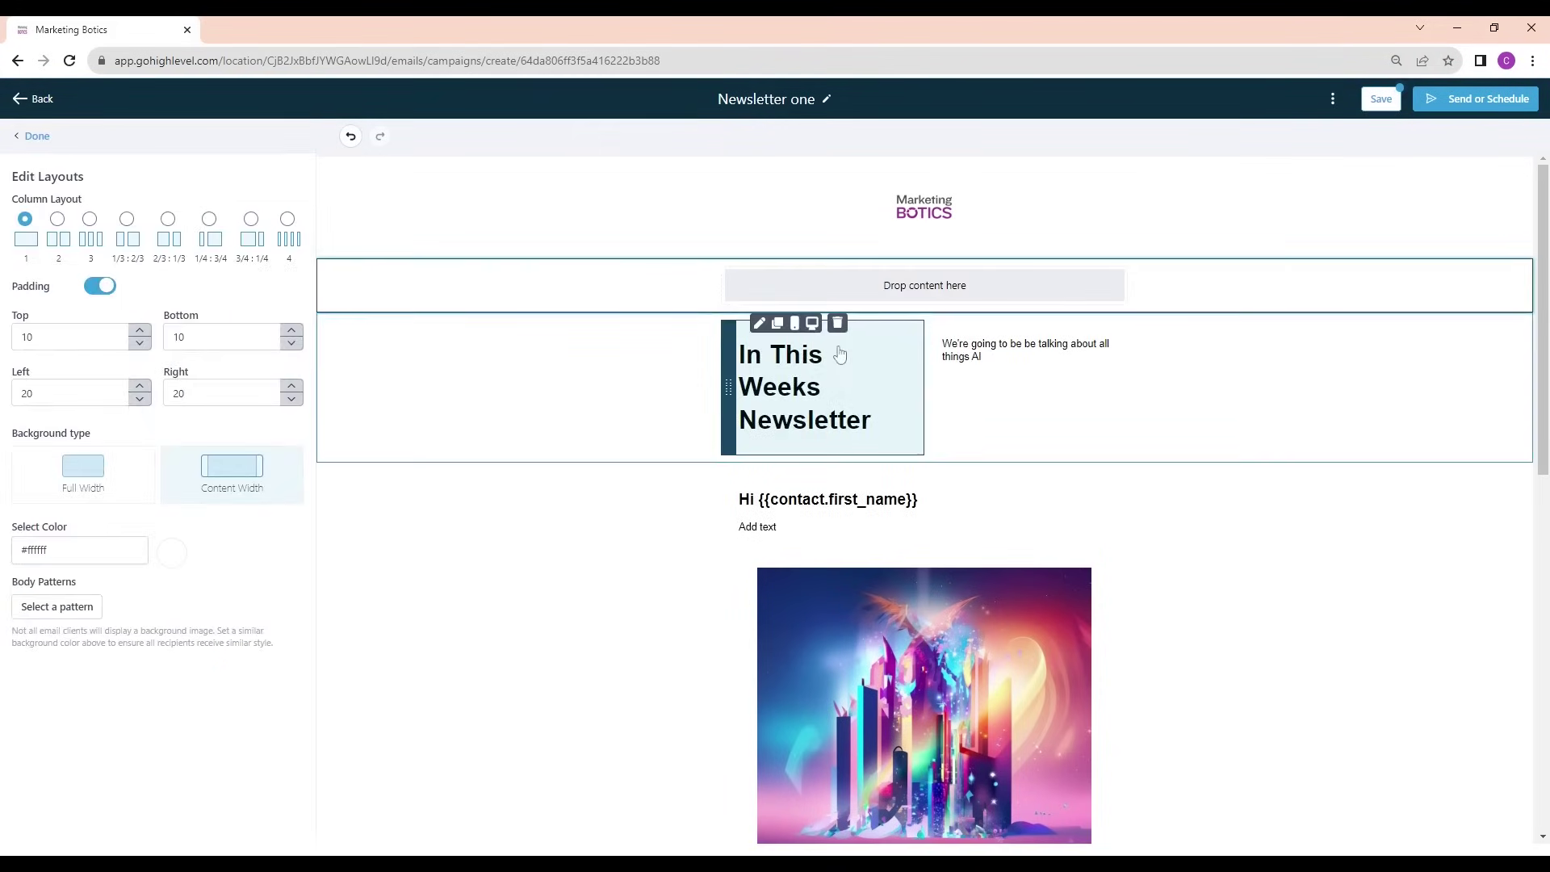
left_click_drag(728, 380, 735, 314)
left_click_drag(933, 379, 904, 363)
Delete the leftover empty two-column section, undoing an accidental deletion first
left_click(398, 398)
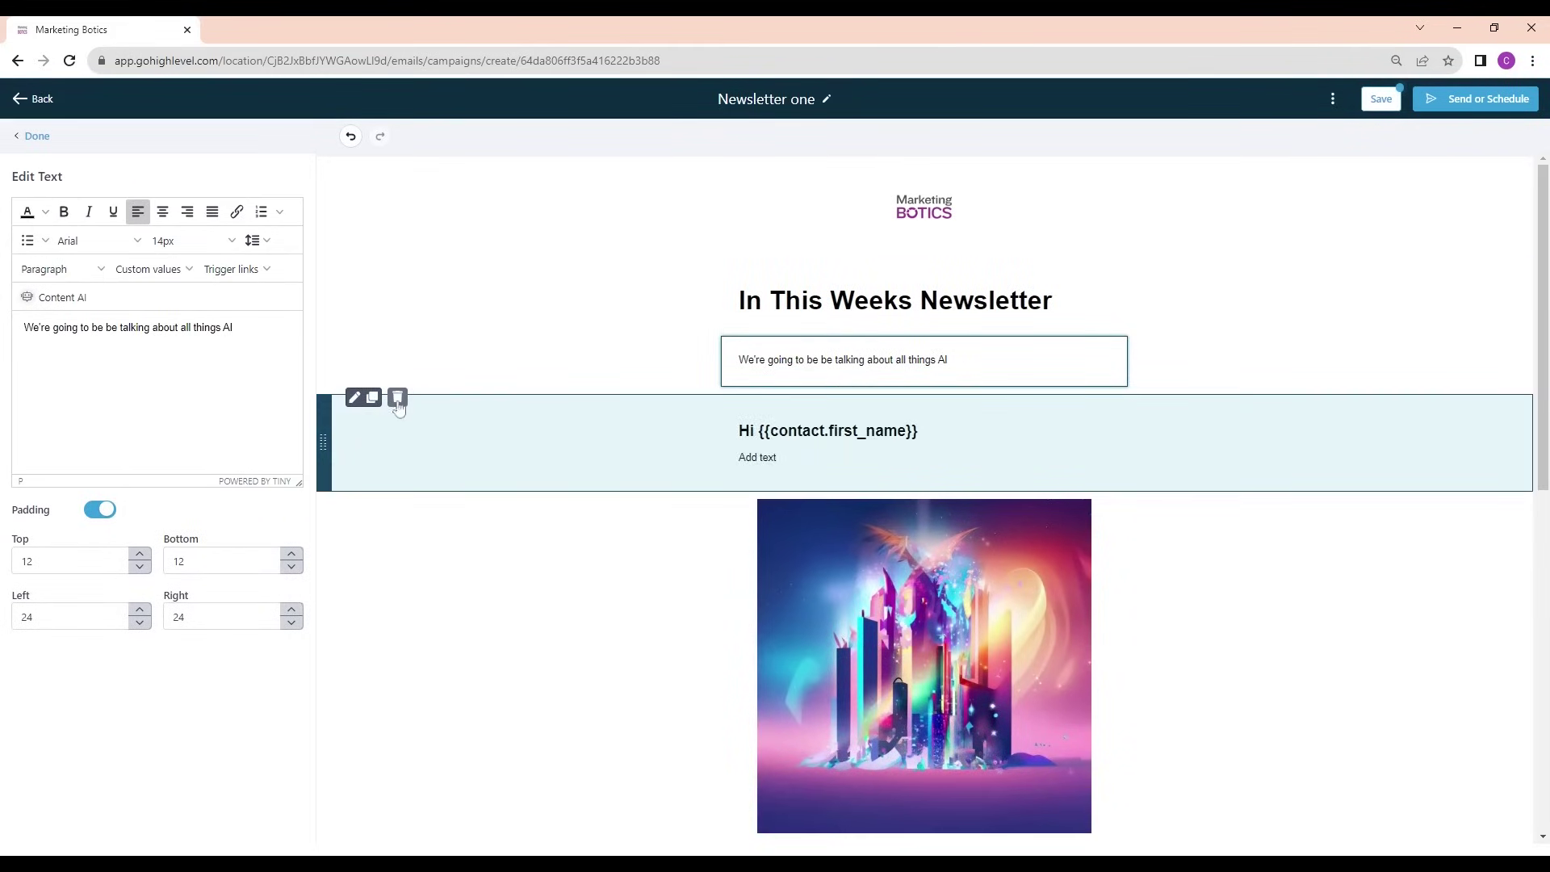
left_click(398, 400)
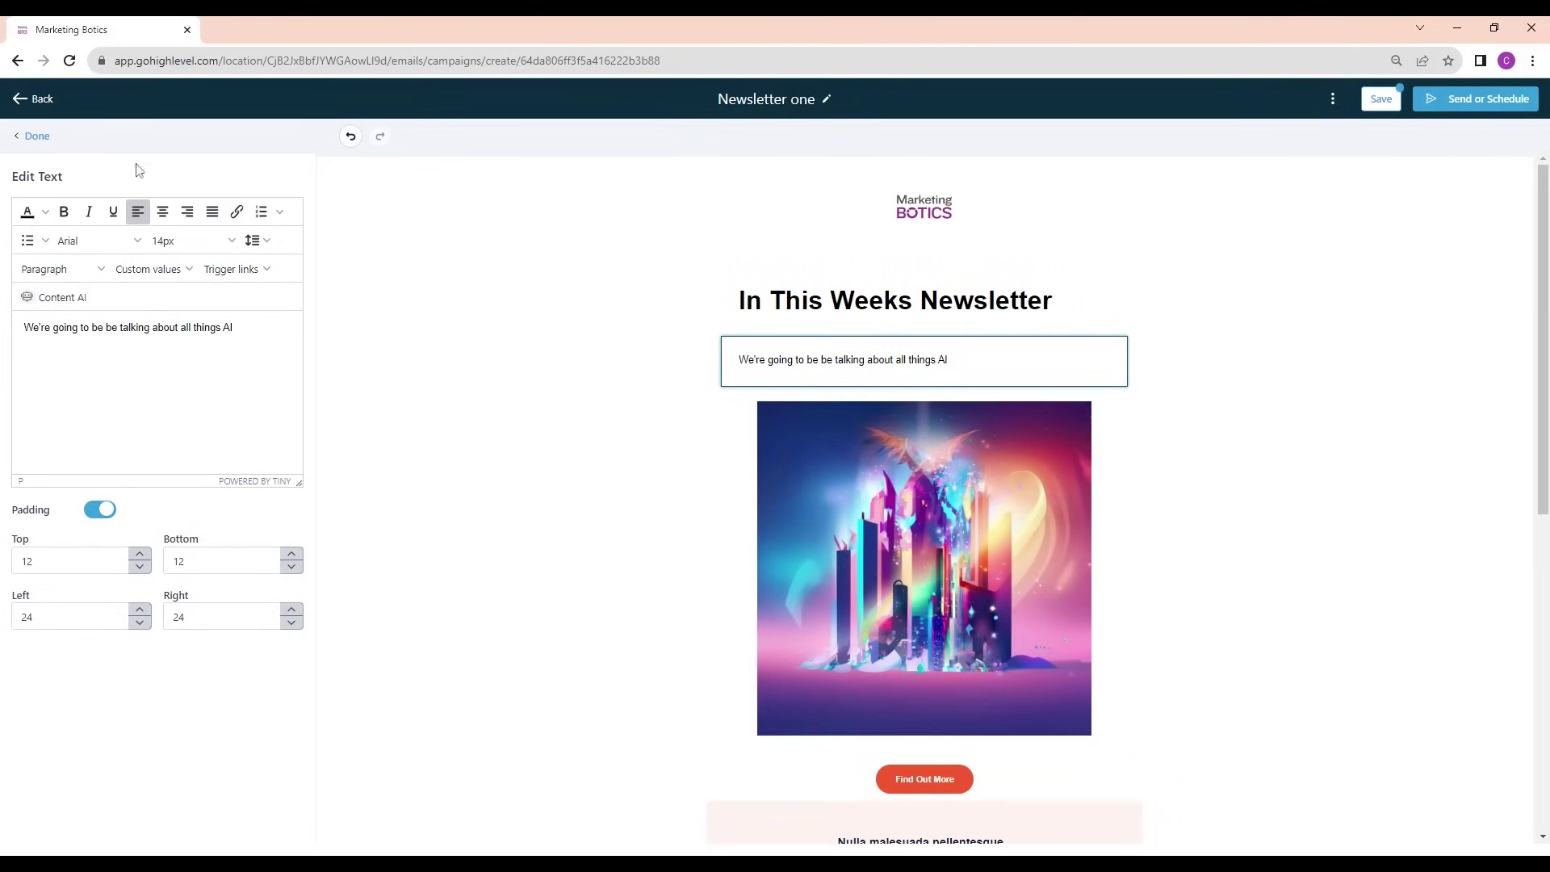
left_click(350, 135)
left_click(350, 136)
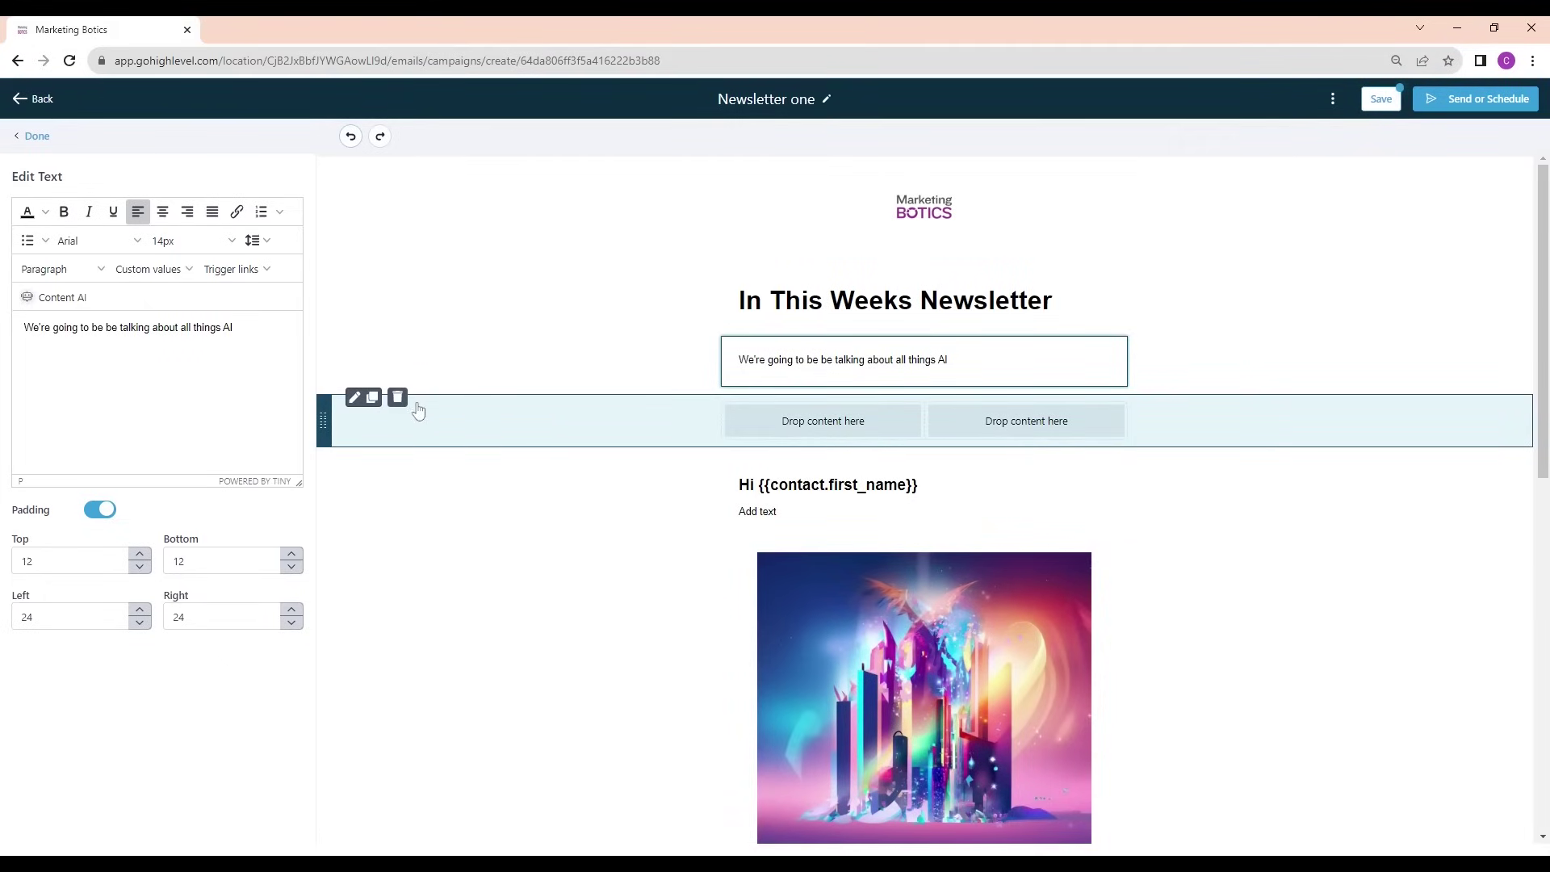
left_click(398, 399)
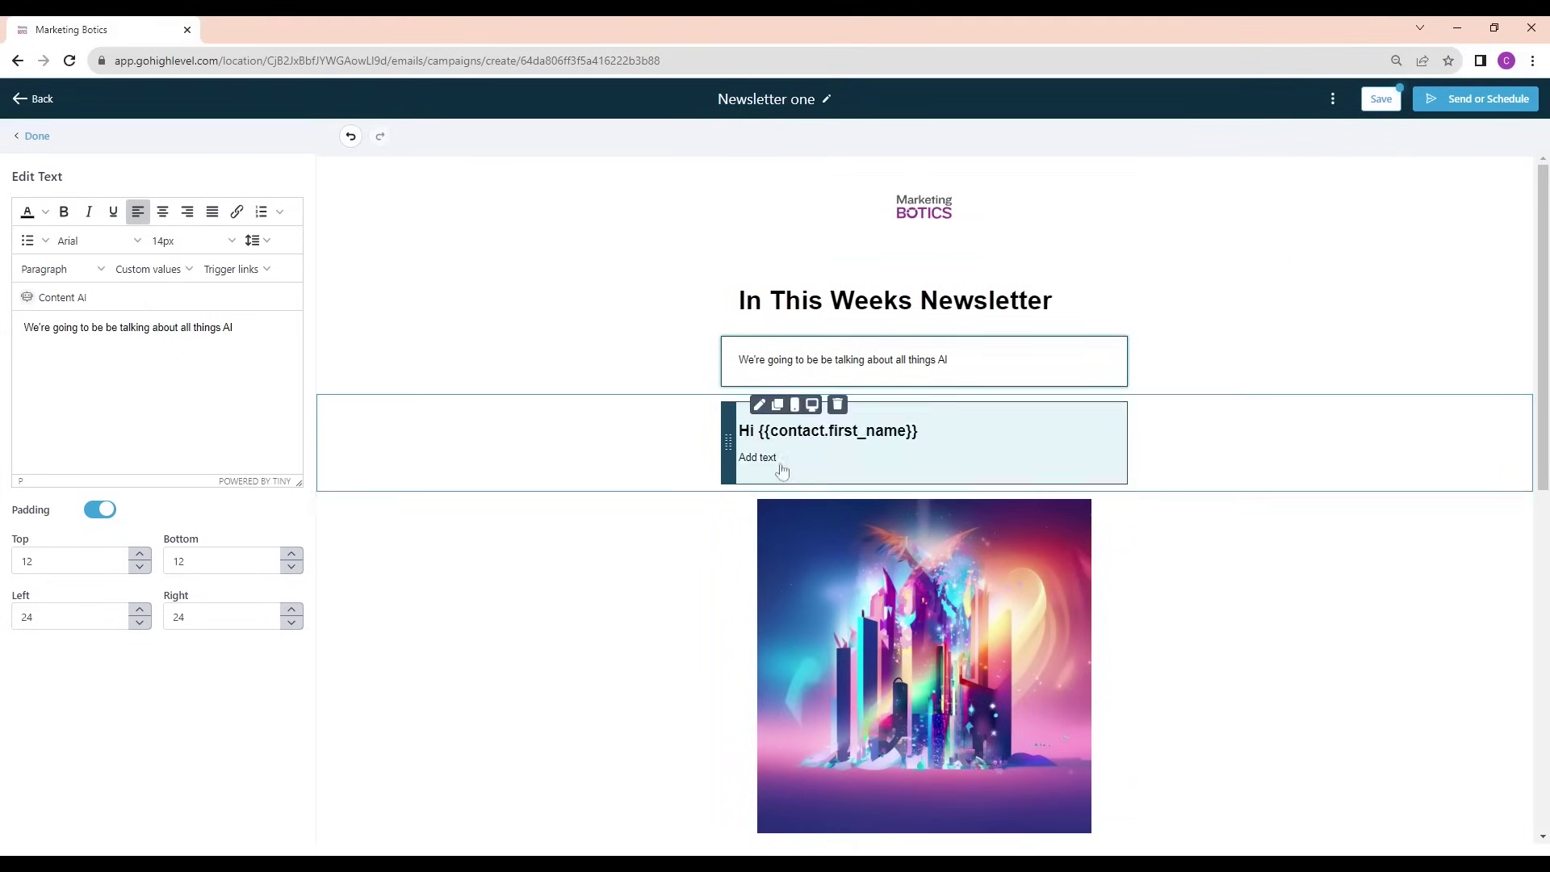
Replace the greeting's 'Add text' placeholder with four filler lines and save the campaign
left_click(781, 471)
left_click_drag(67, 359, 23, 361)
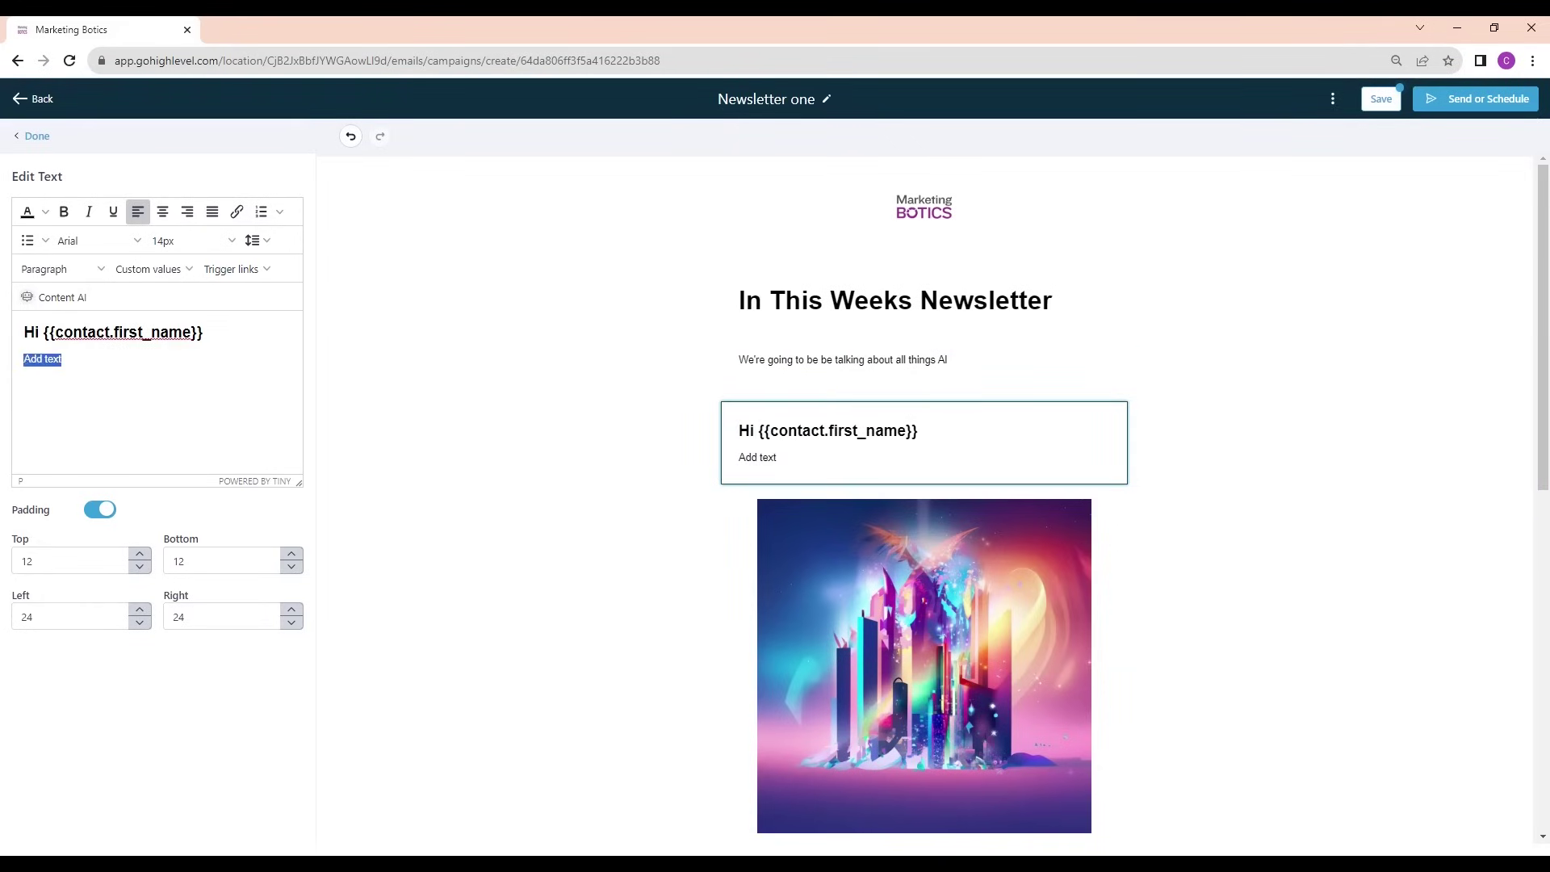
type("dscdvbdxy5wyb tsgfh by")
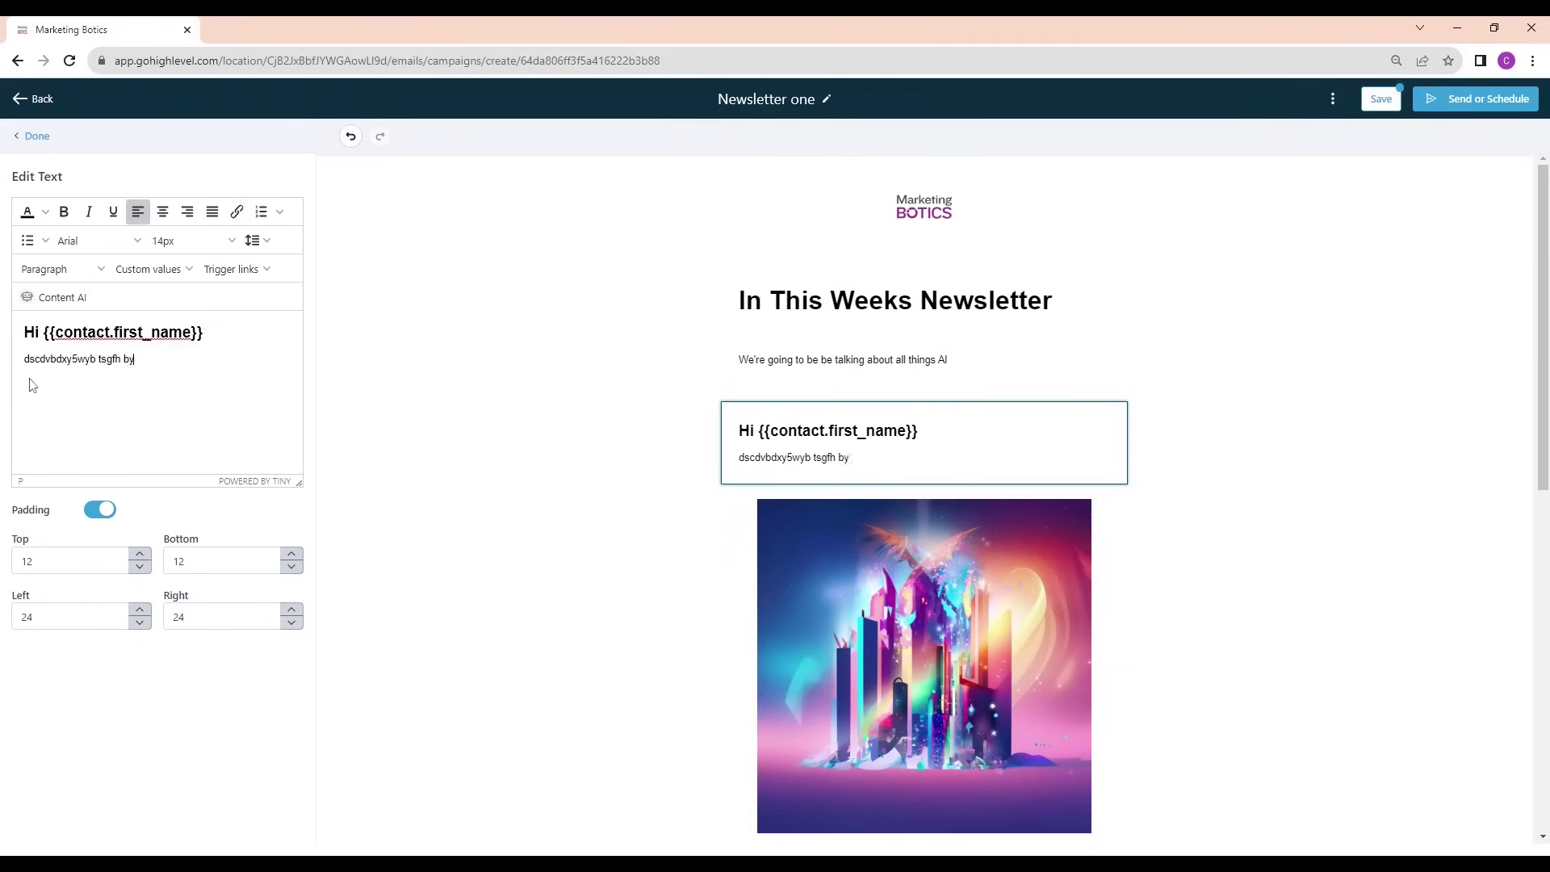
type("5wtyh bs st")
key("Return")
key("Return")
type("egs ghw34tg ss")
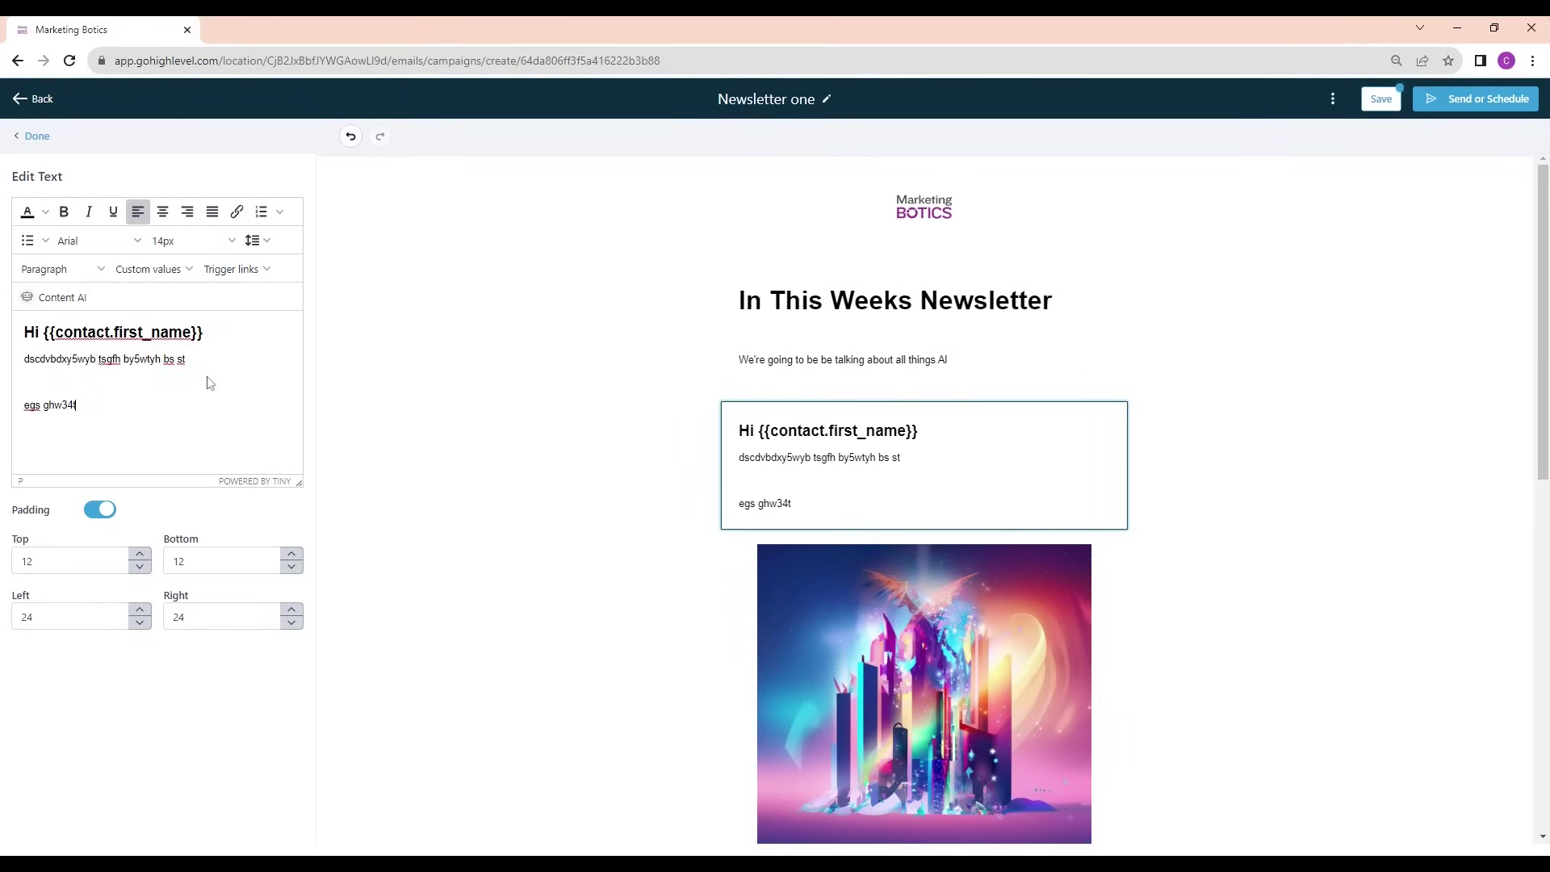
key("Return")
type("g xvcg bes ywtsg bsdfh")
key("Return")
type("qeh")
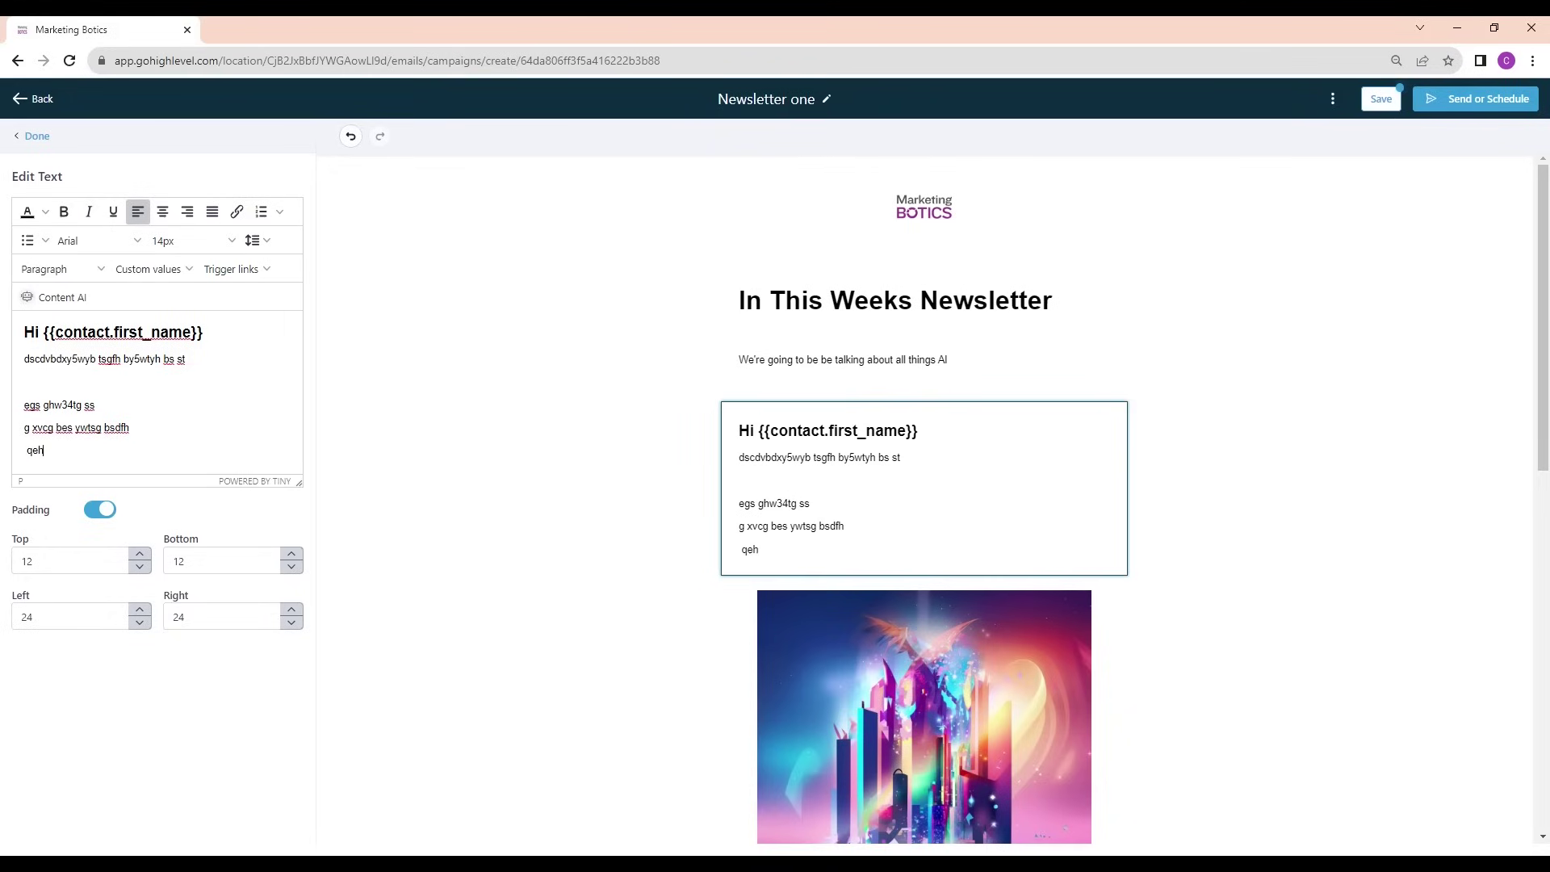
type("sgfg nbs etyqwtg")
key("Return")
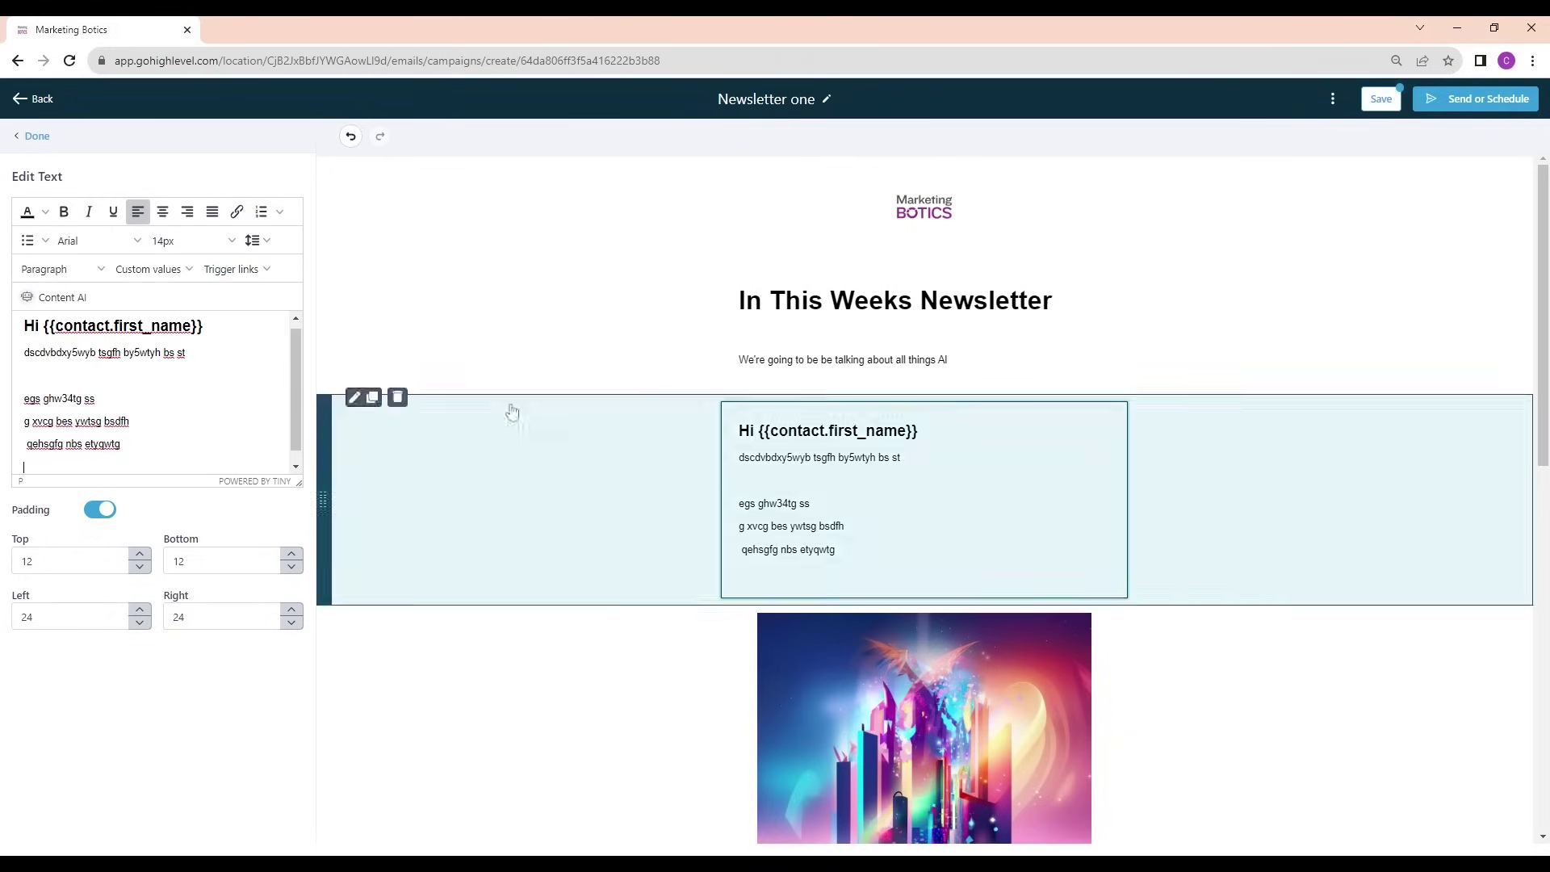
left_click(1383, 100)
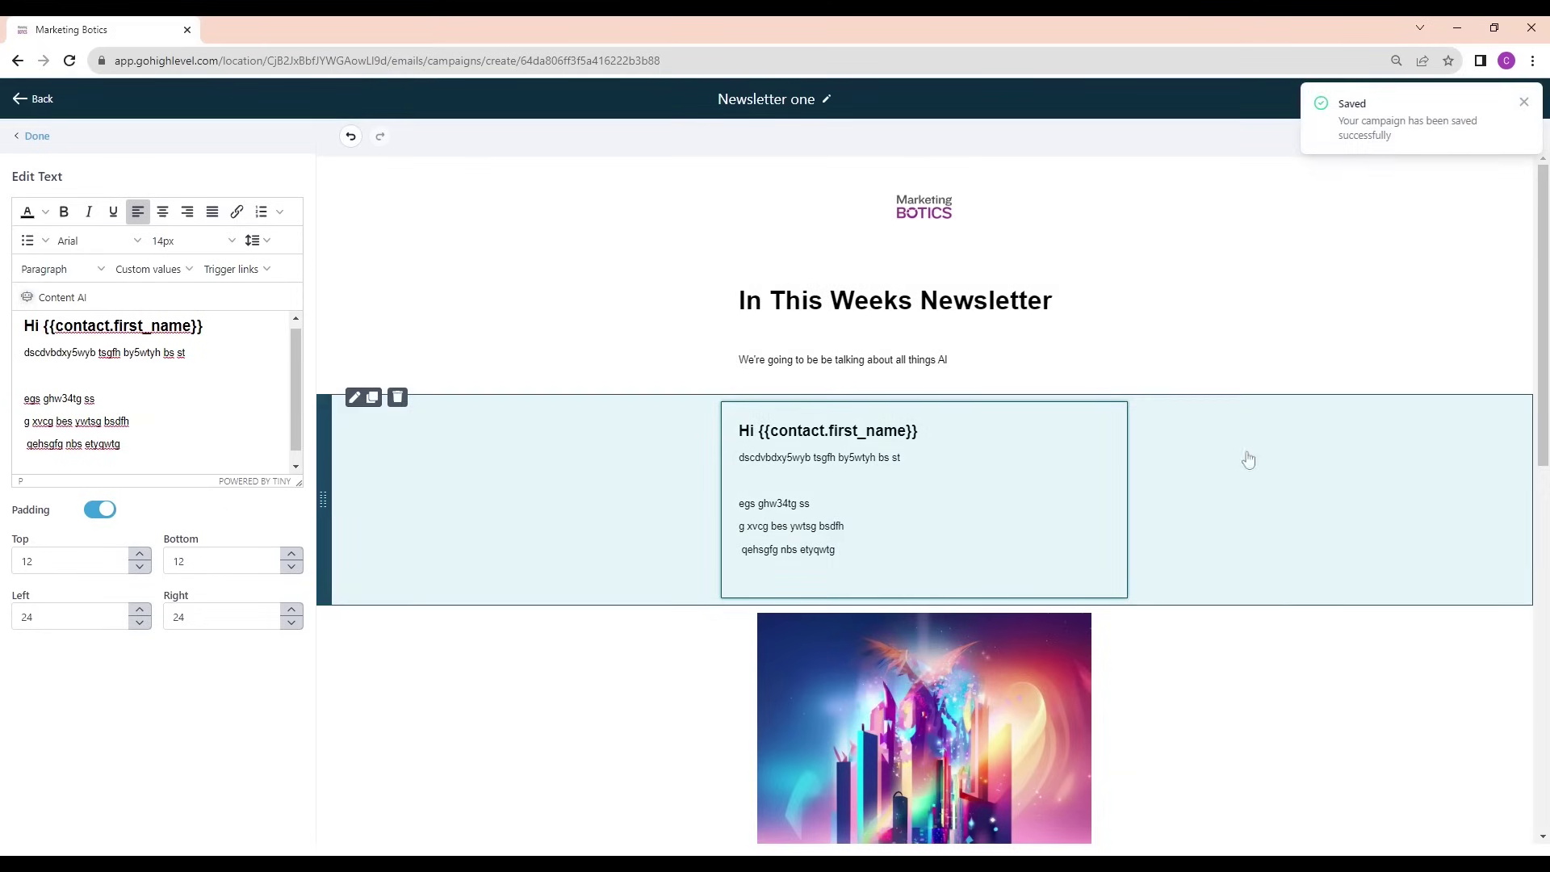
left_click(1524, 100)
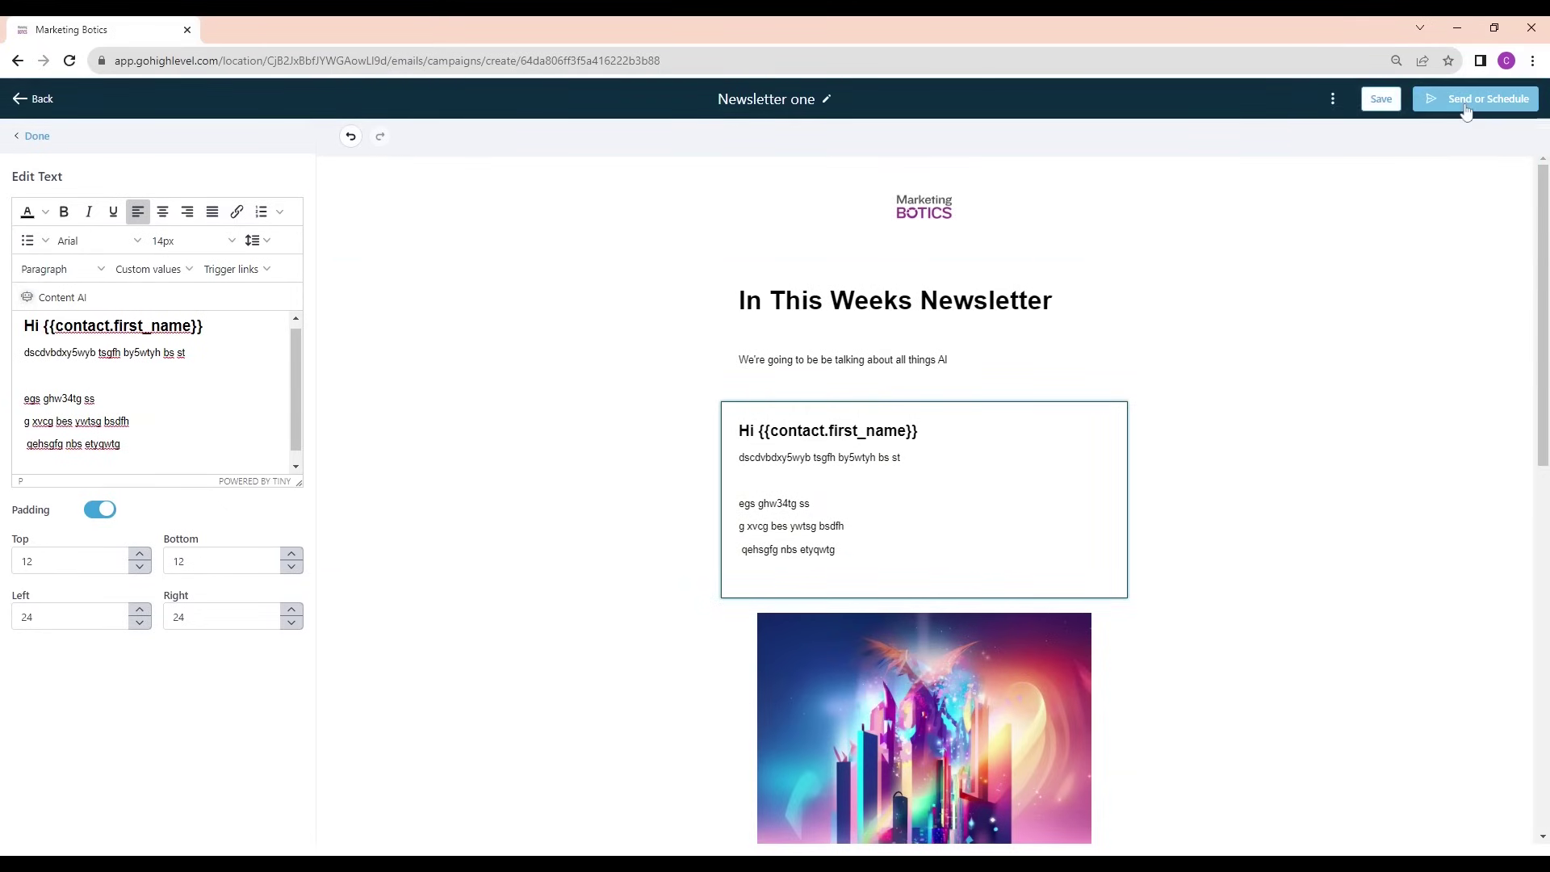
Choose Batch Schedule starting on 2023-08-15 at 10:00
left_click(1467, 111)
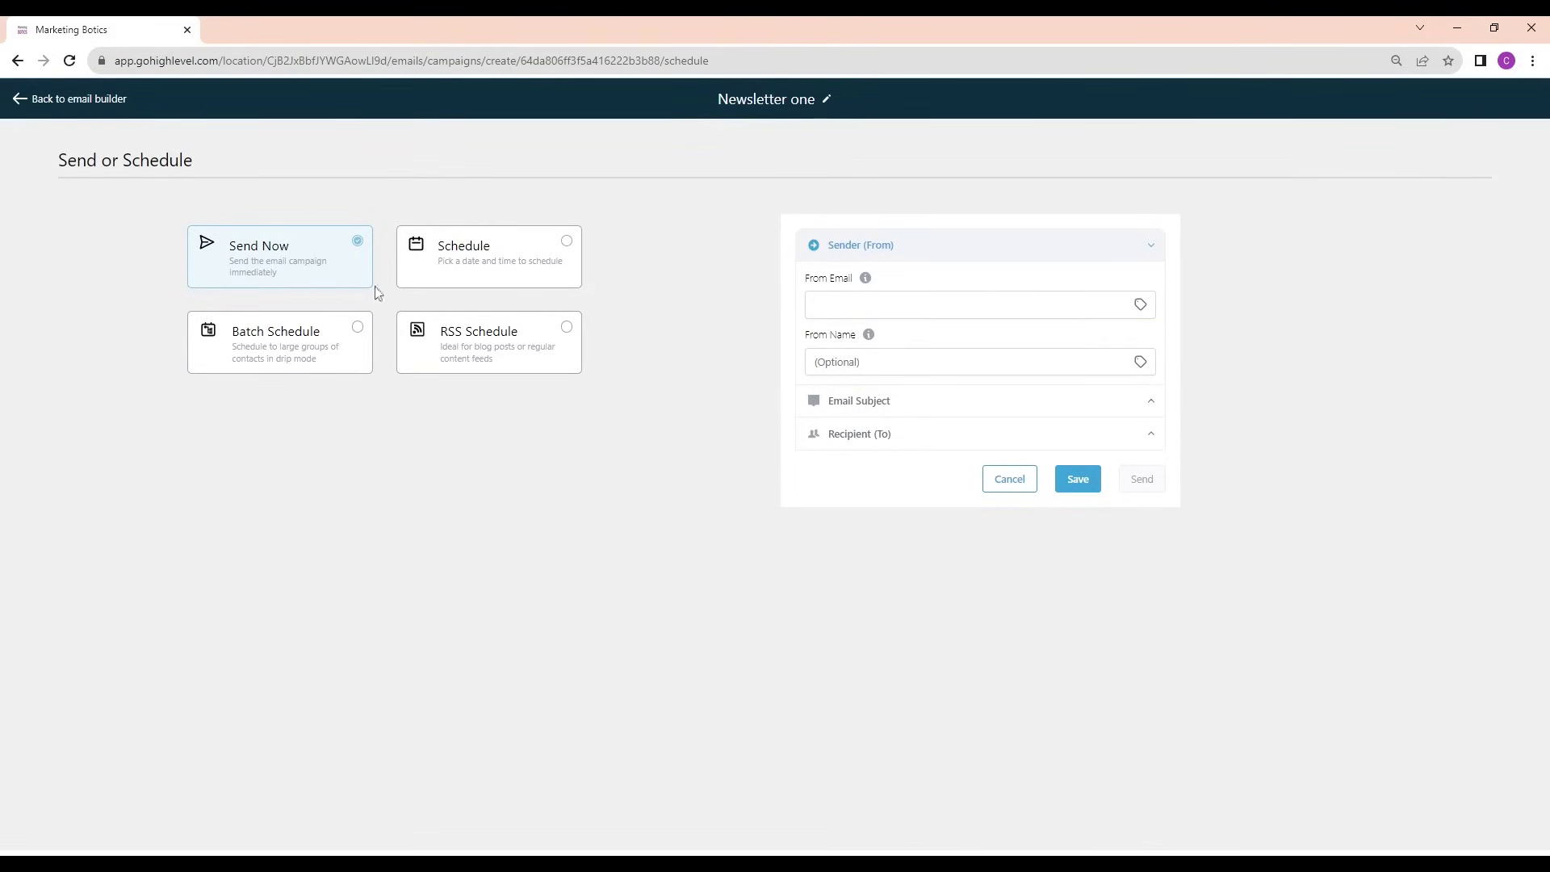
left_click(316, 367)
left_click(282, 413)
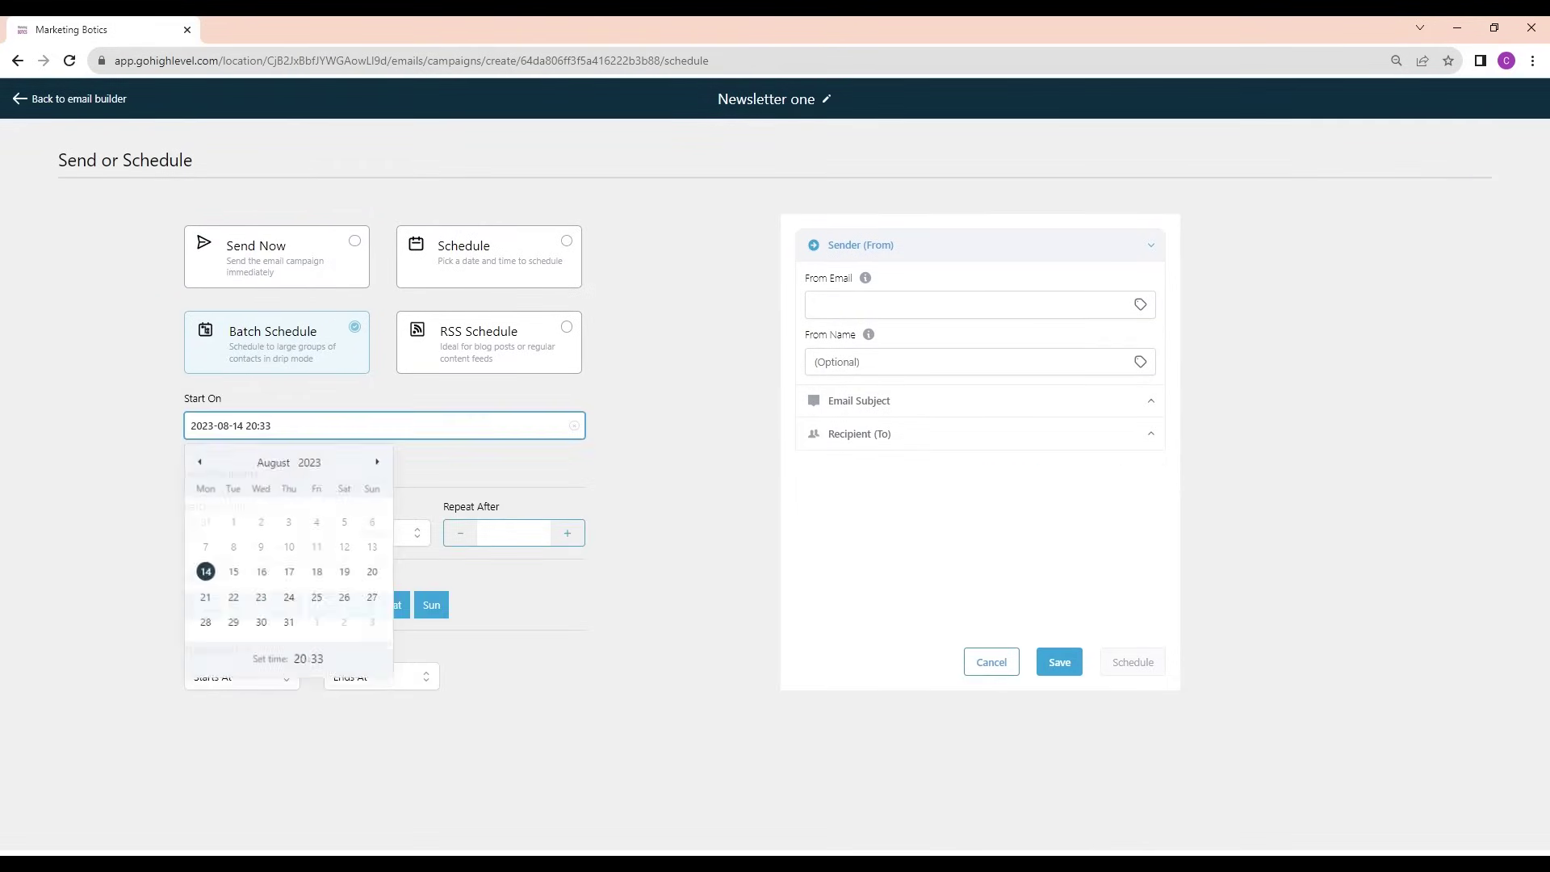
left_click(233, 572)
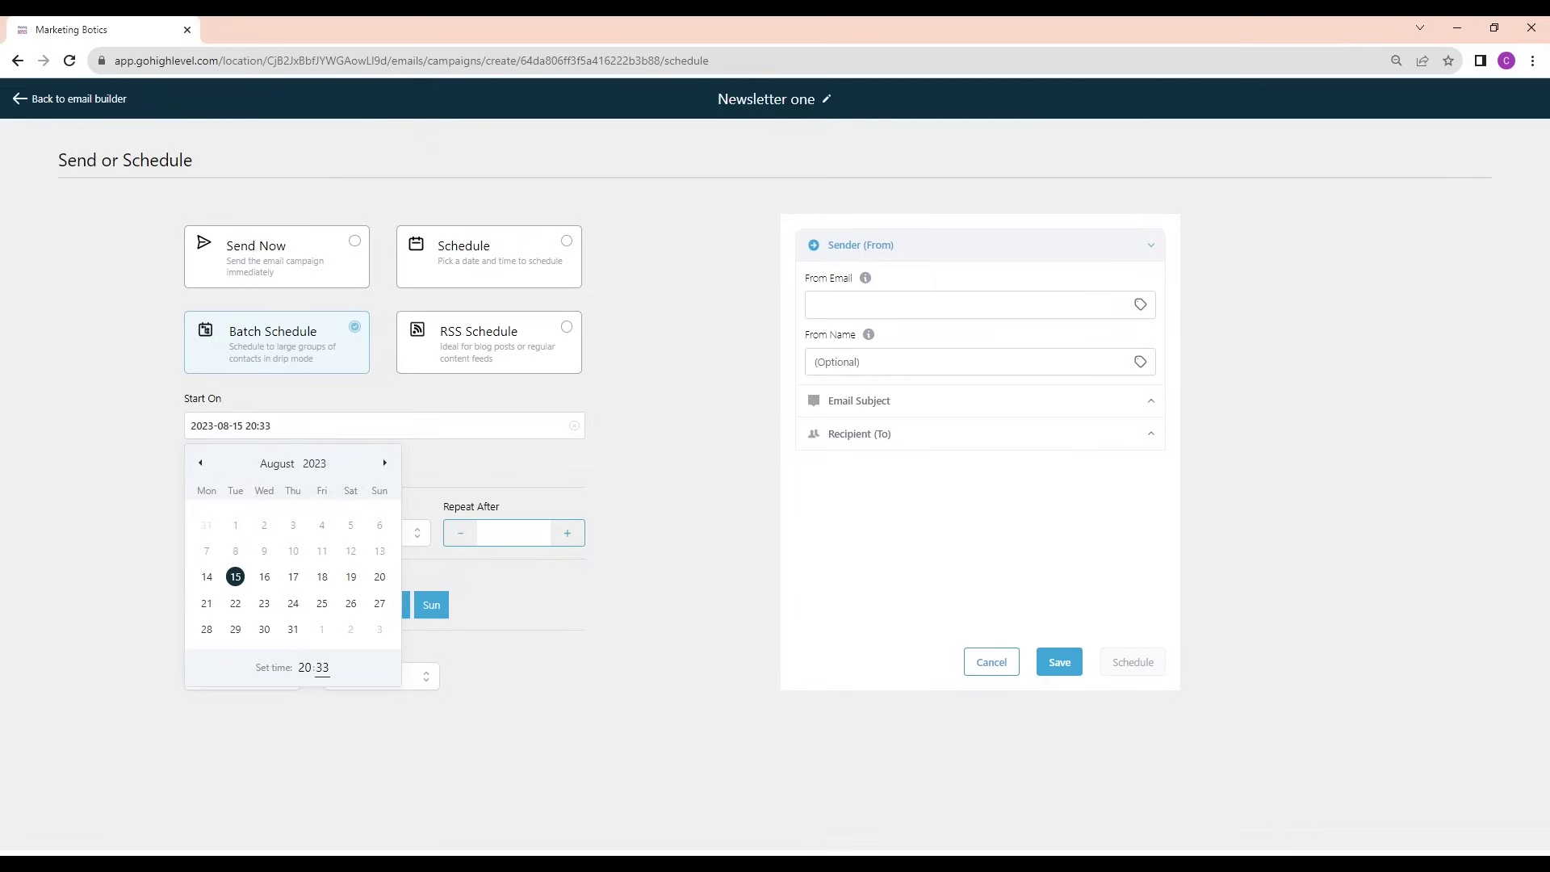
left_click(305, 667)
left_click(304, 667)
type("10")
left_click(322, 667)
type("00")
left_click(462, 452)
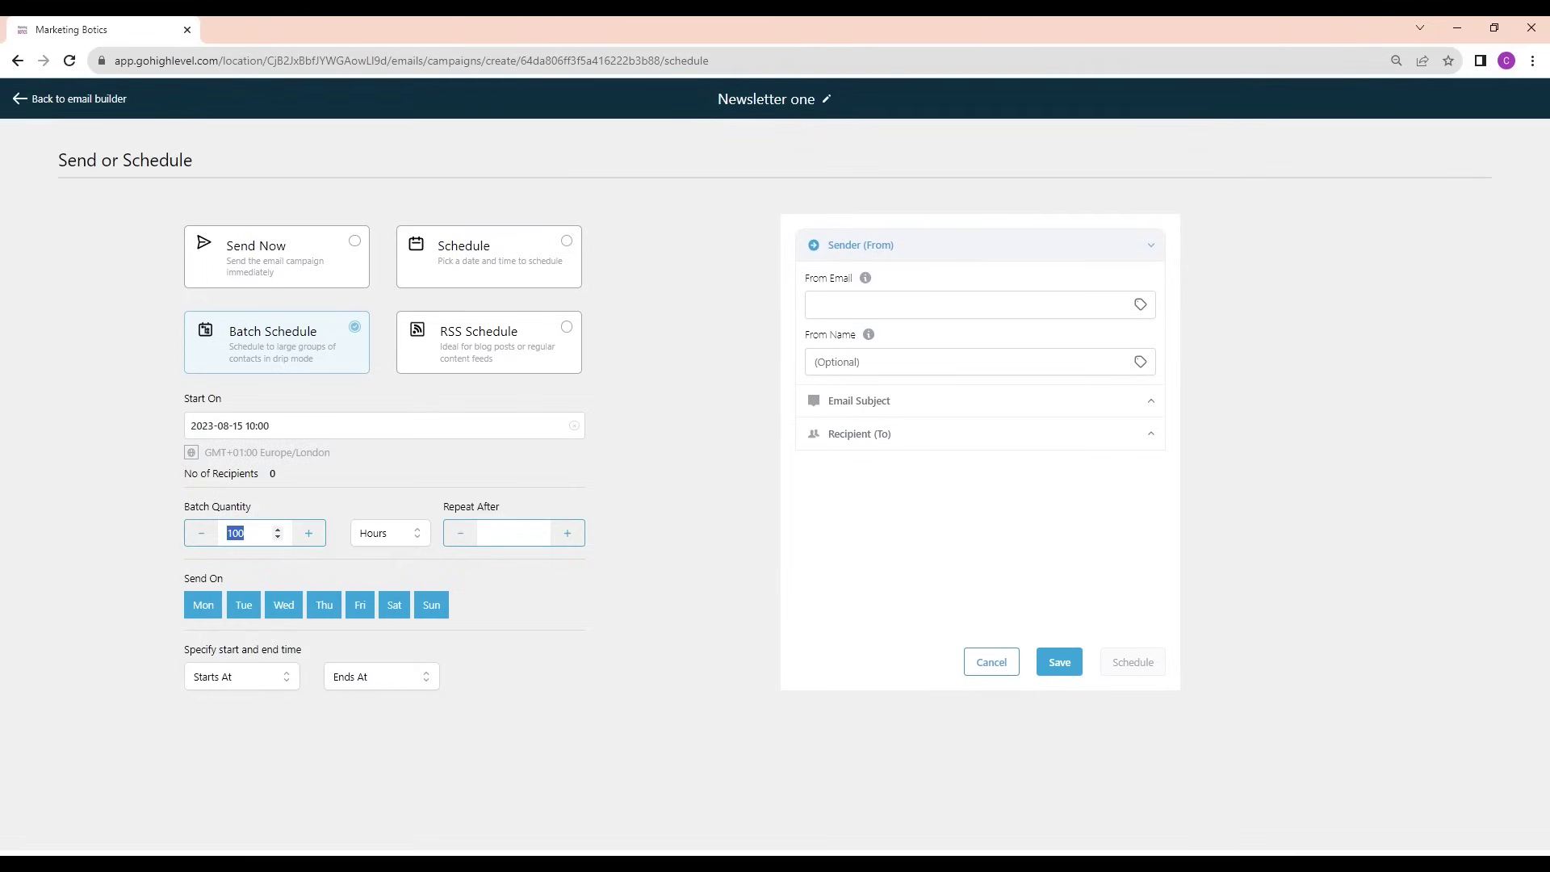
Set batches of 50 repeating every 1 hour, sending daily from 10:00 AM to 09:15 PM
type("50")
left_click(577, 539)
left_click(257, 685)
scroll(249, 732, "down", 5)
scroll(371, 741, "down", 1)
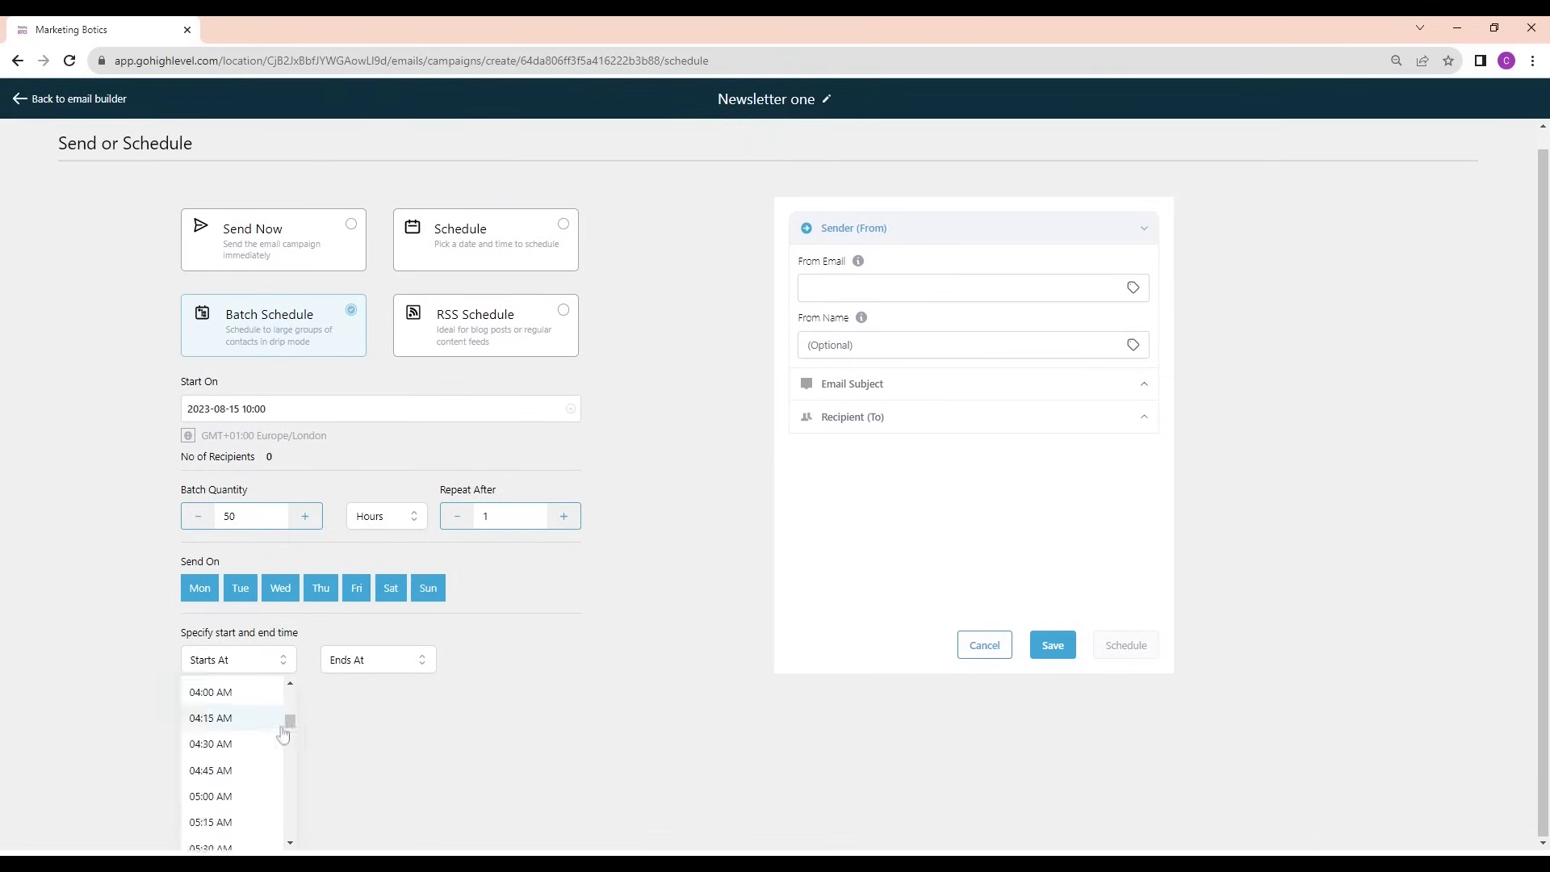
scroll(234, 759, "down", 8)
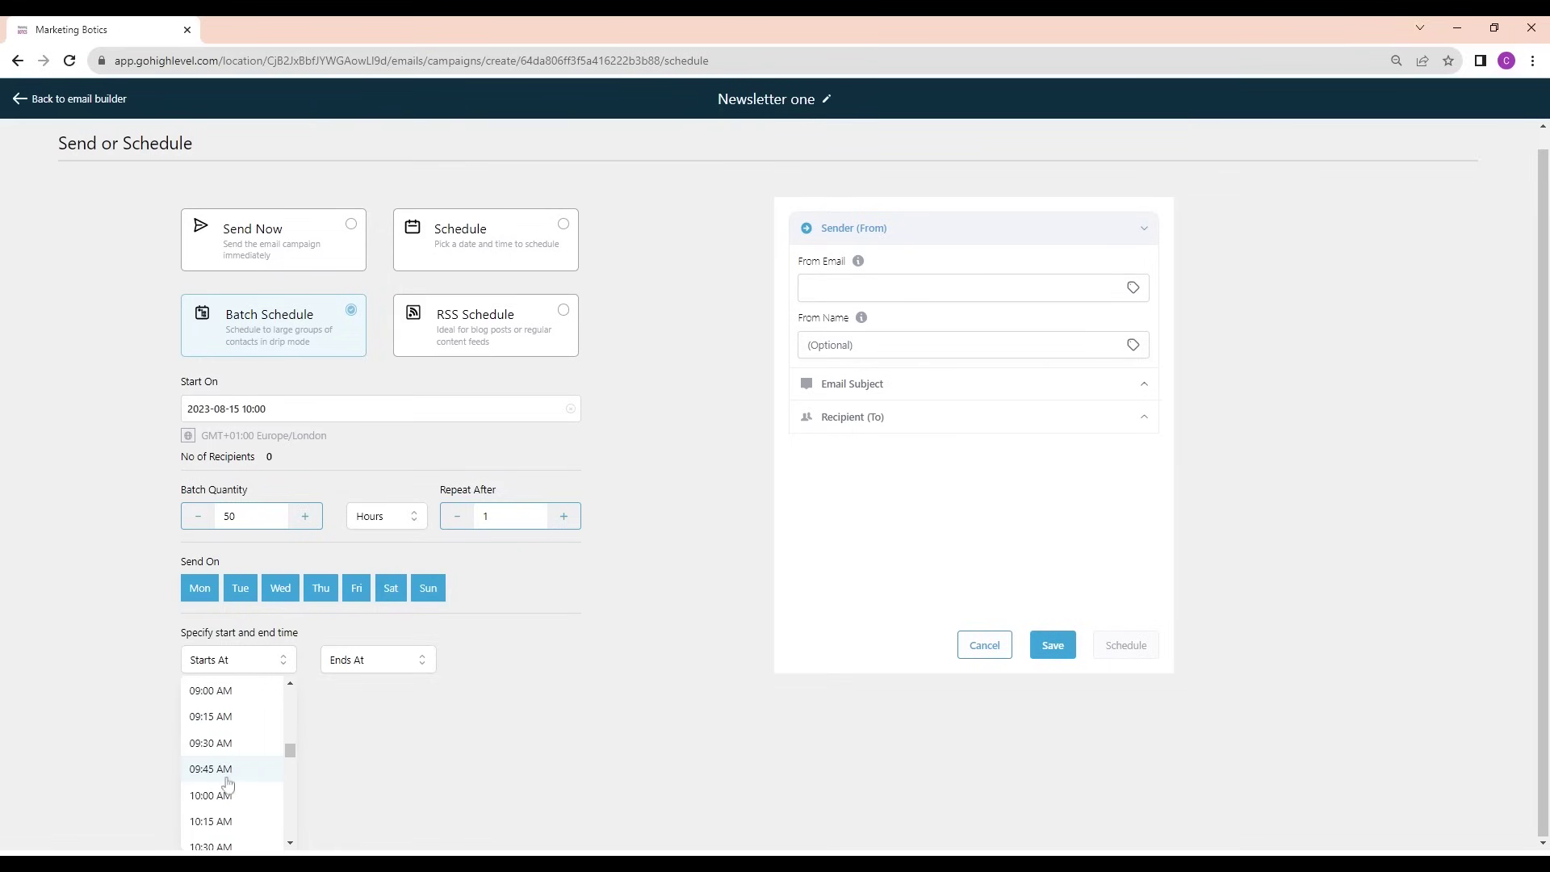
left_click(218, 795)
left_click(371, 676)
scroll(498, 698, "down", 1)
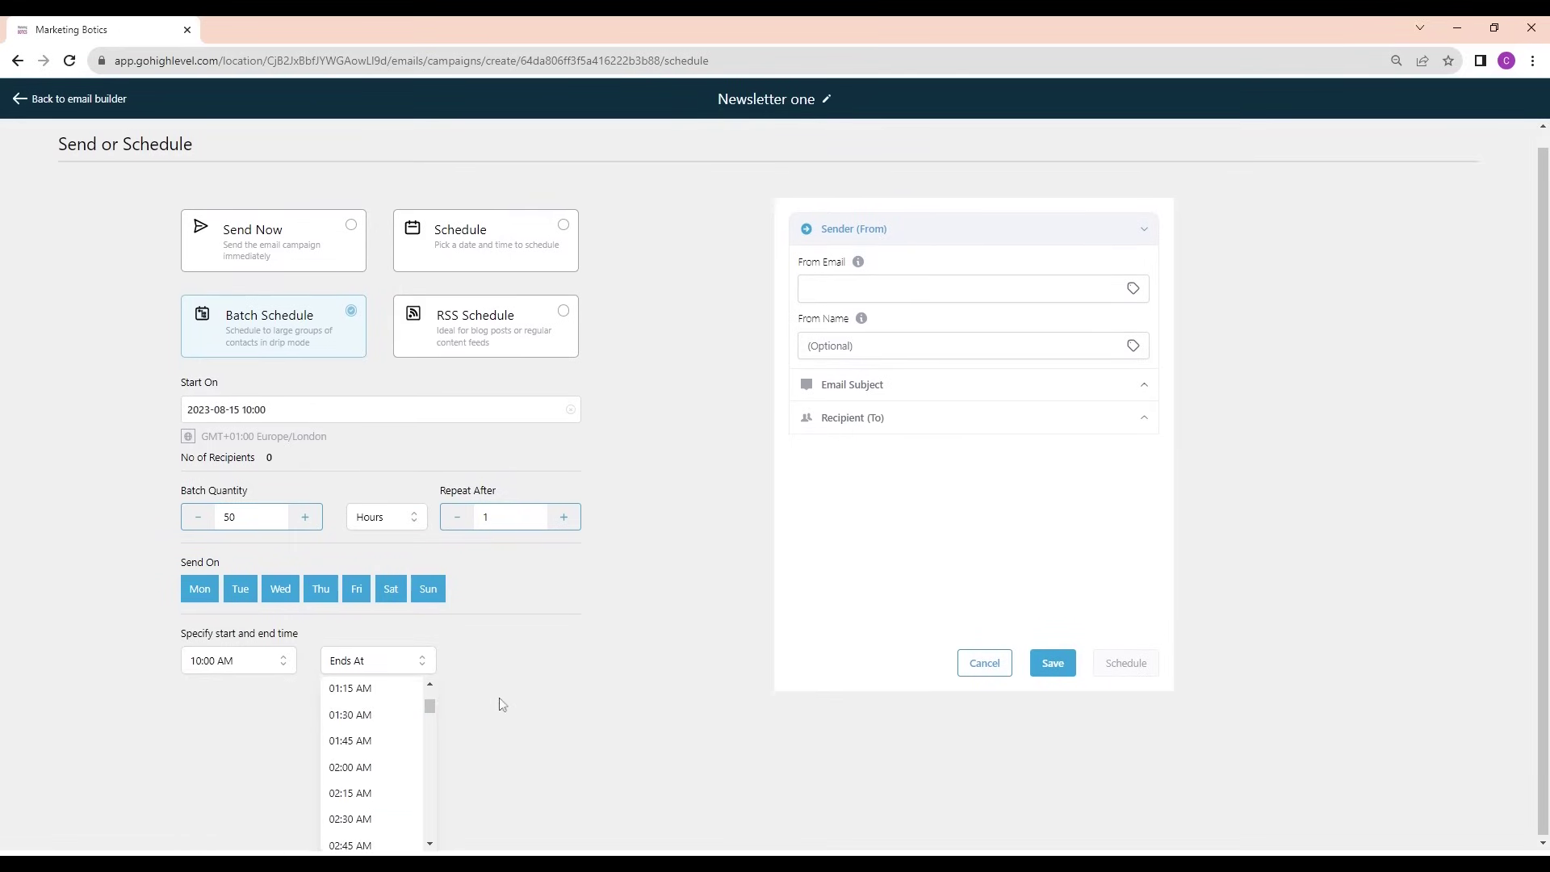
scroll(379, 751, "down", 20)
scroll(373, 751, "down", 3)
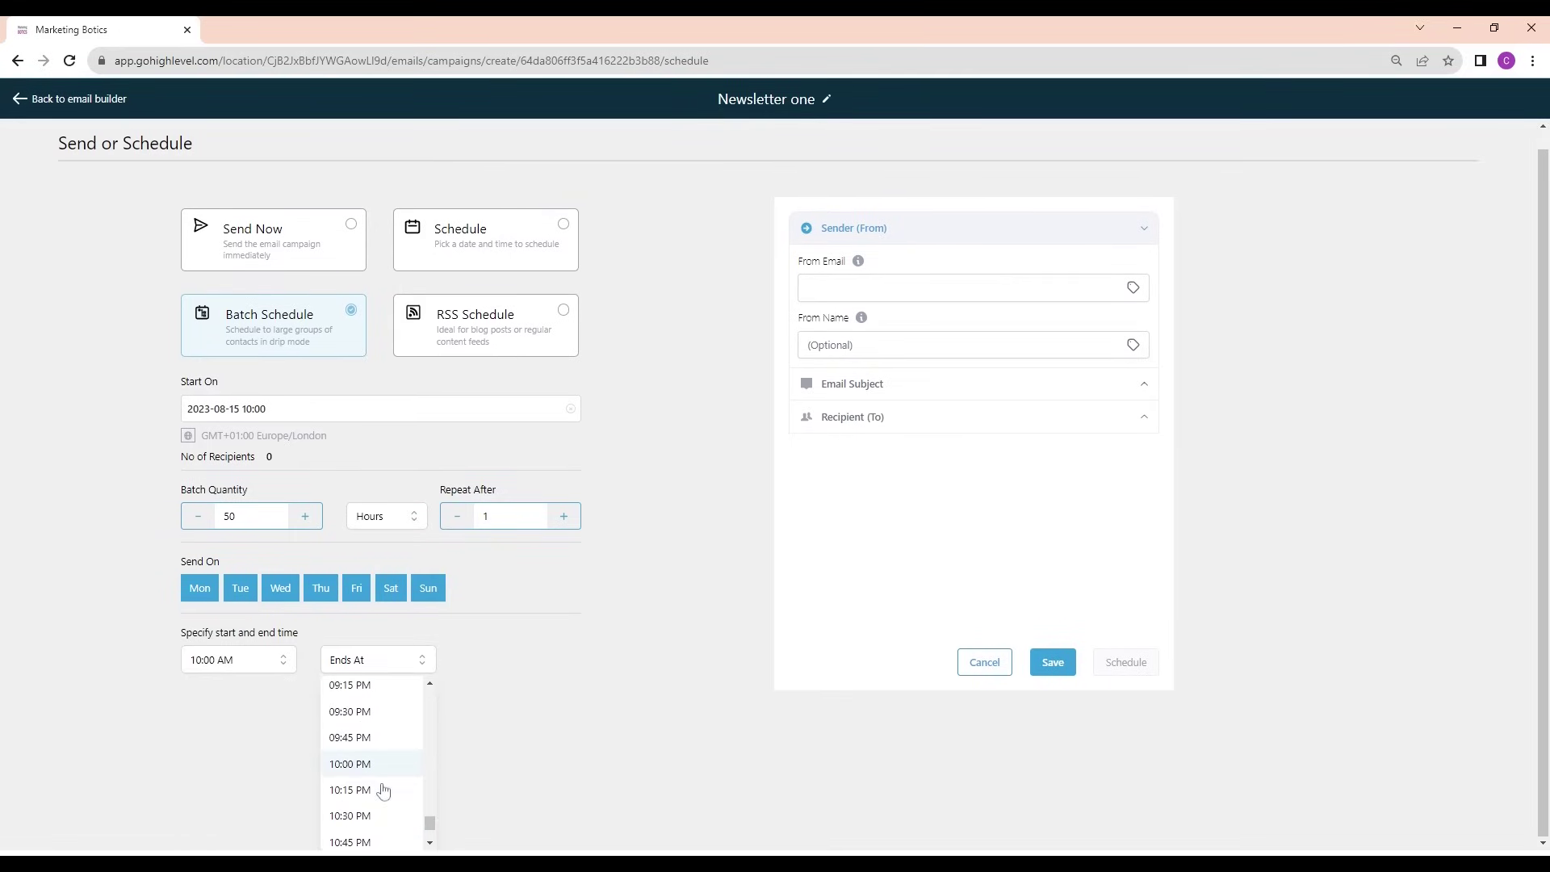
left_click(371, 762)
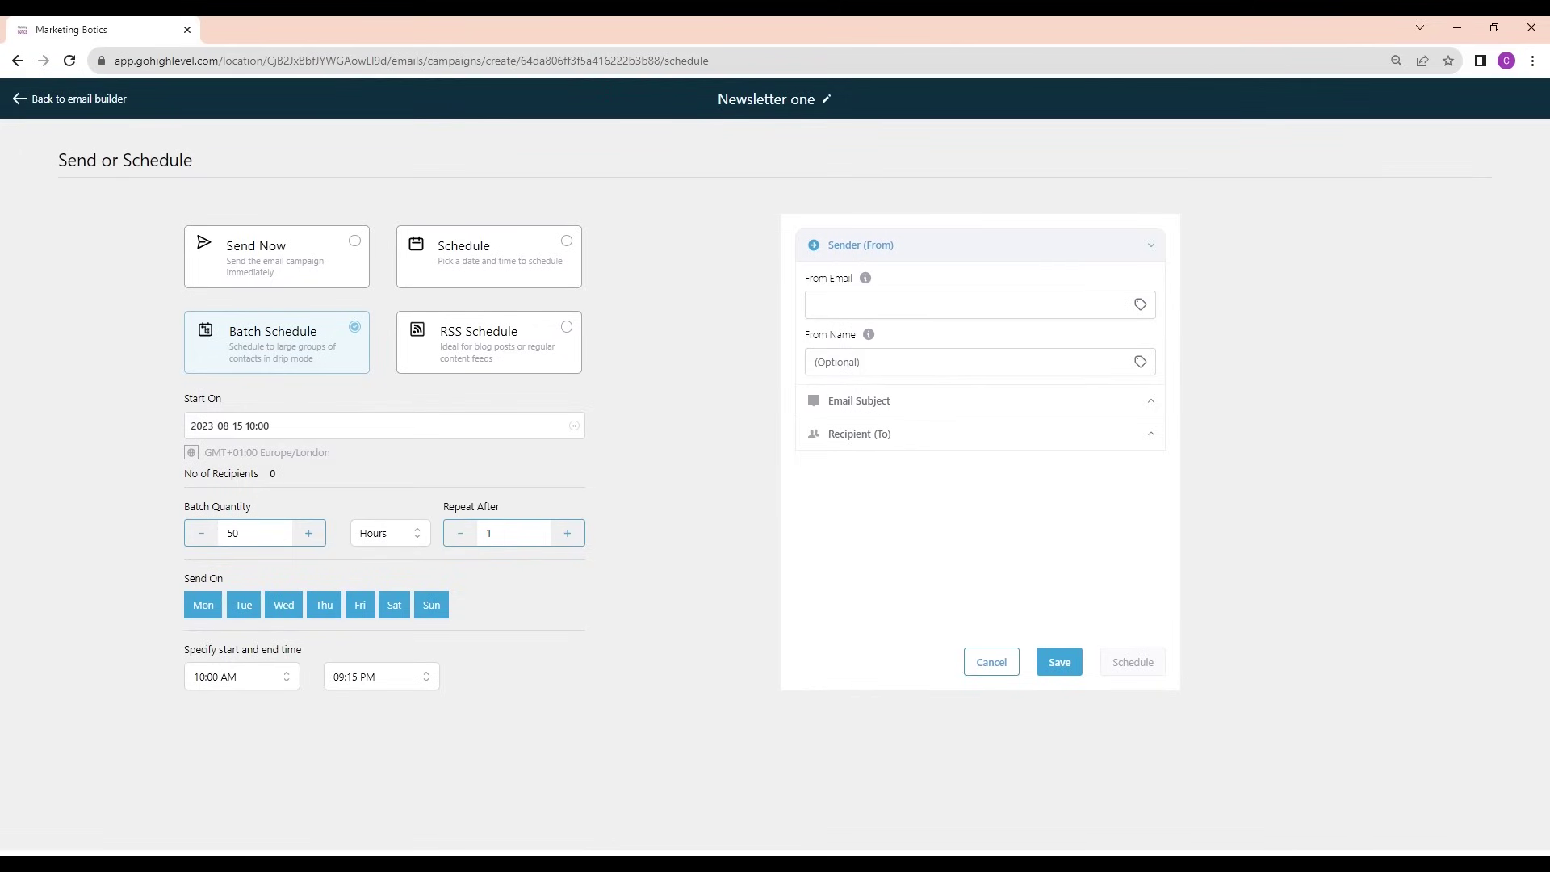
Enter the sender email address and the sender name Marketing Botics
left_click(815, 304)
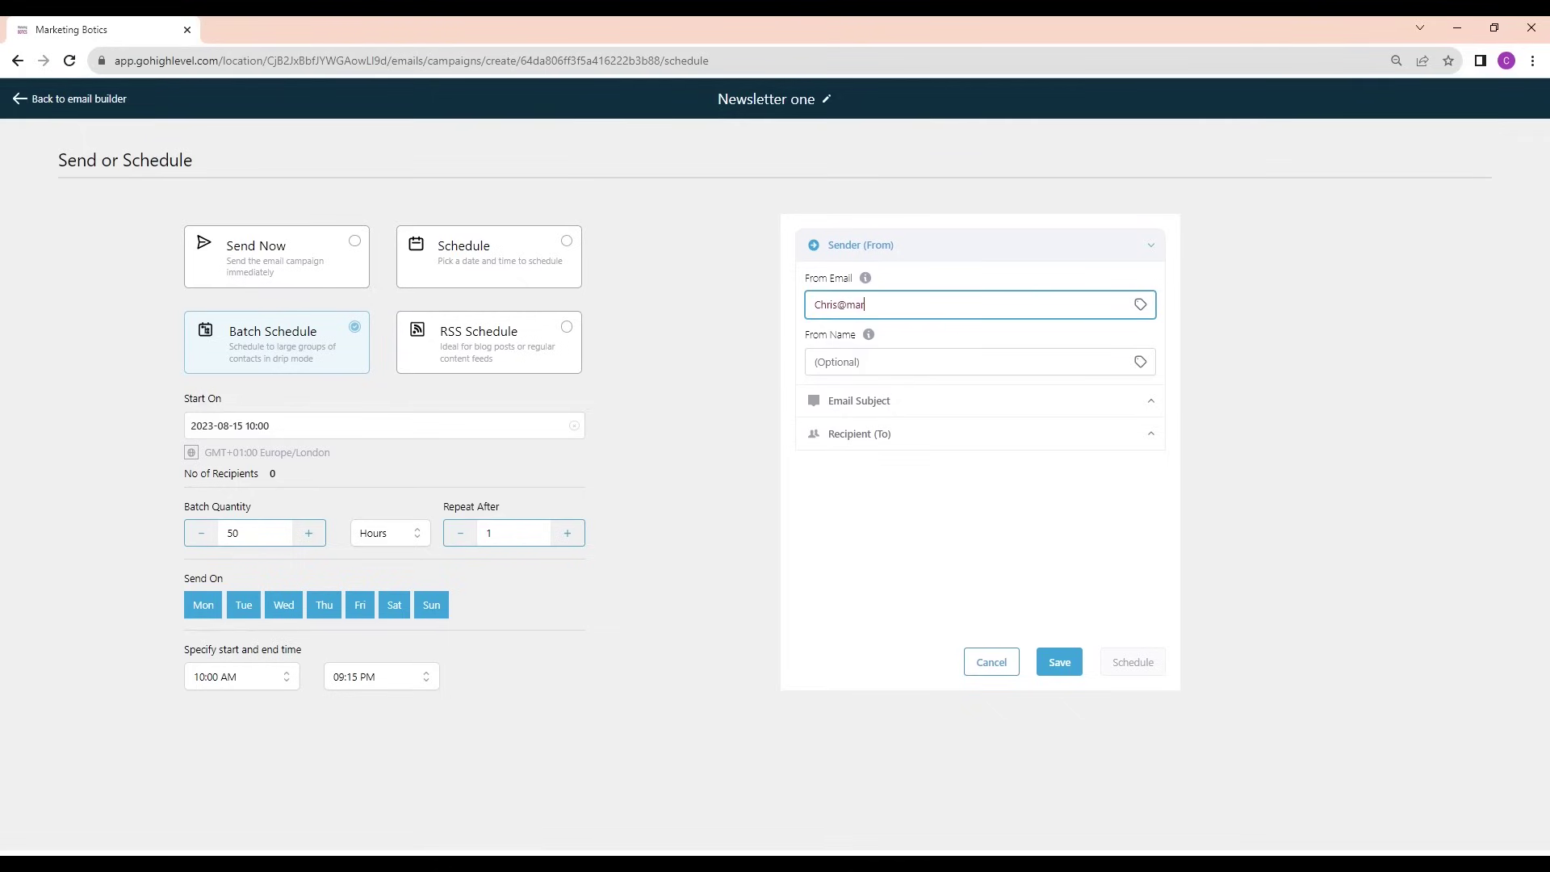
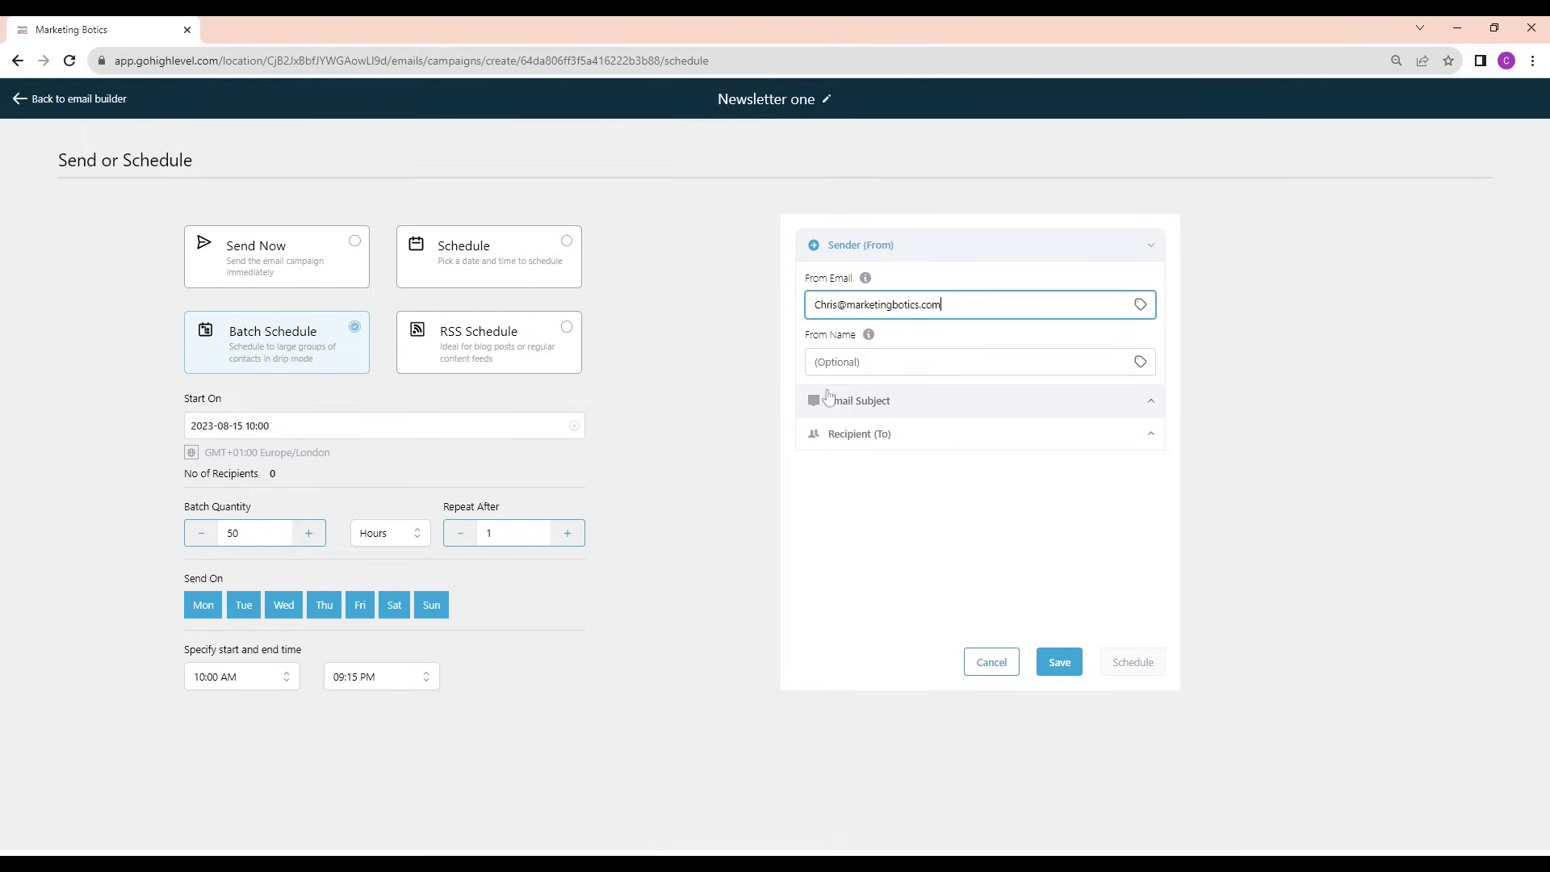
left_click(815, 362)
type("Marketing Botics")
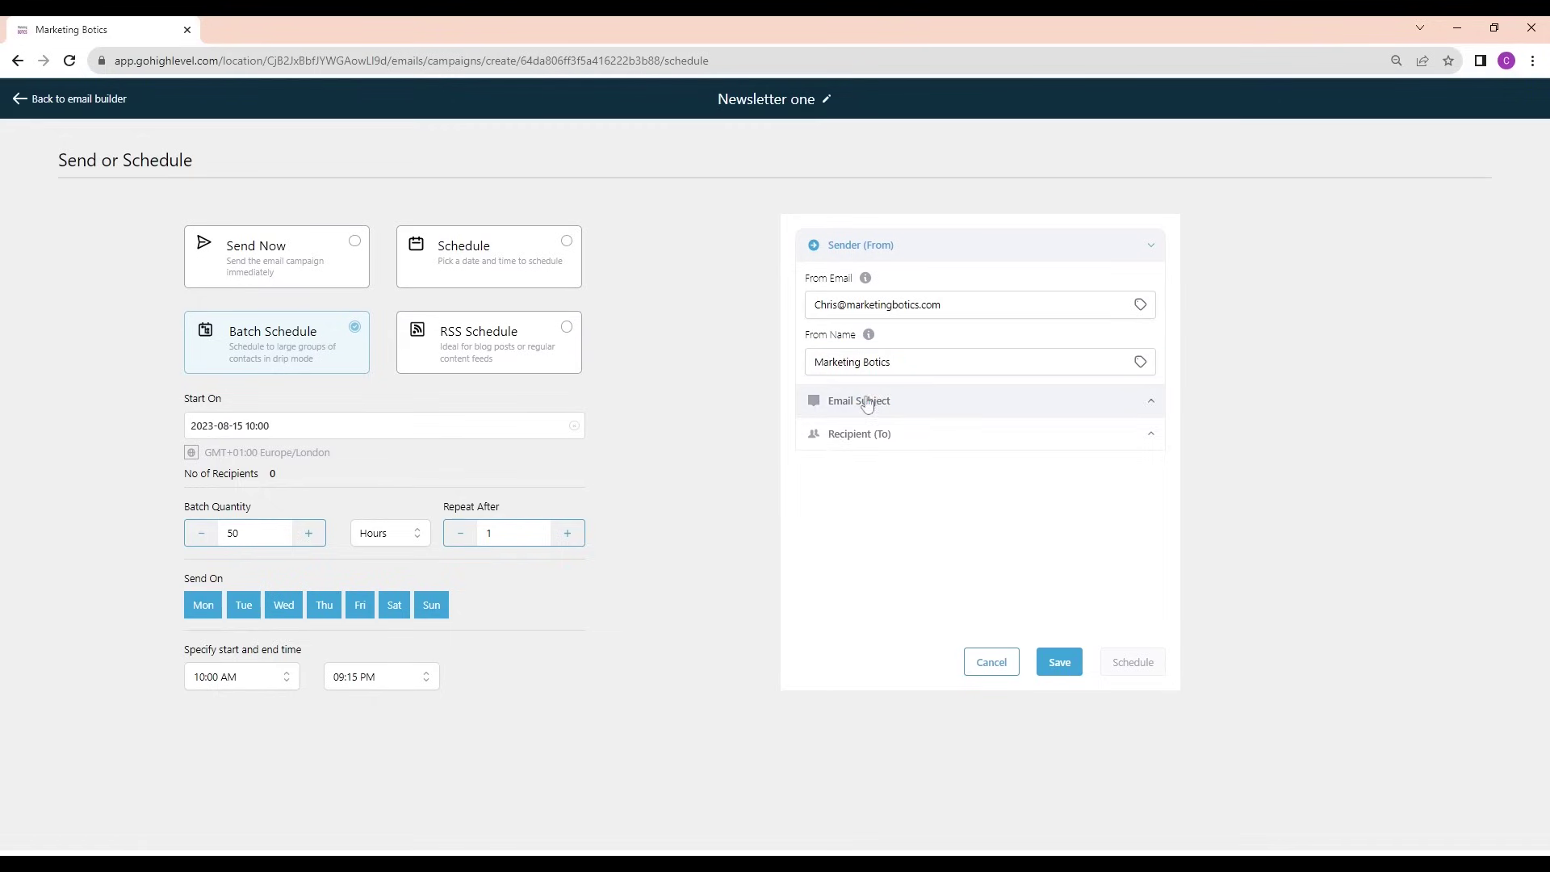
left_click(869, 402)
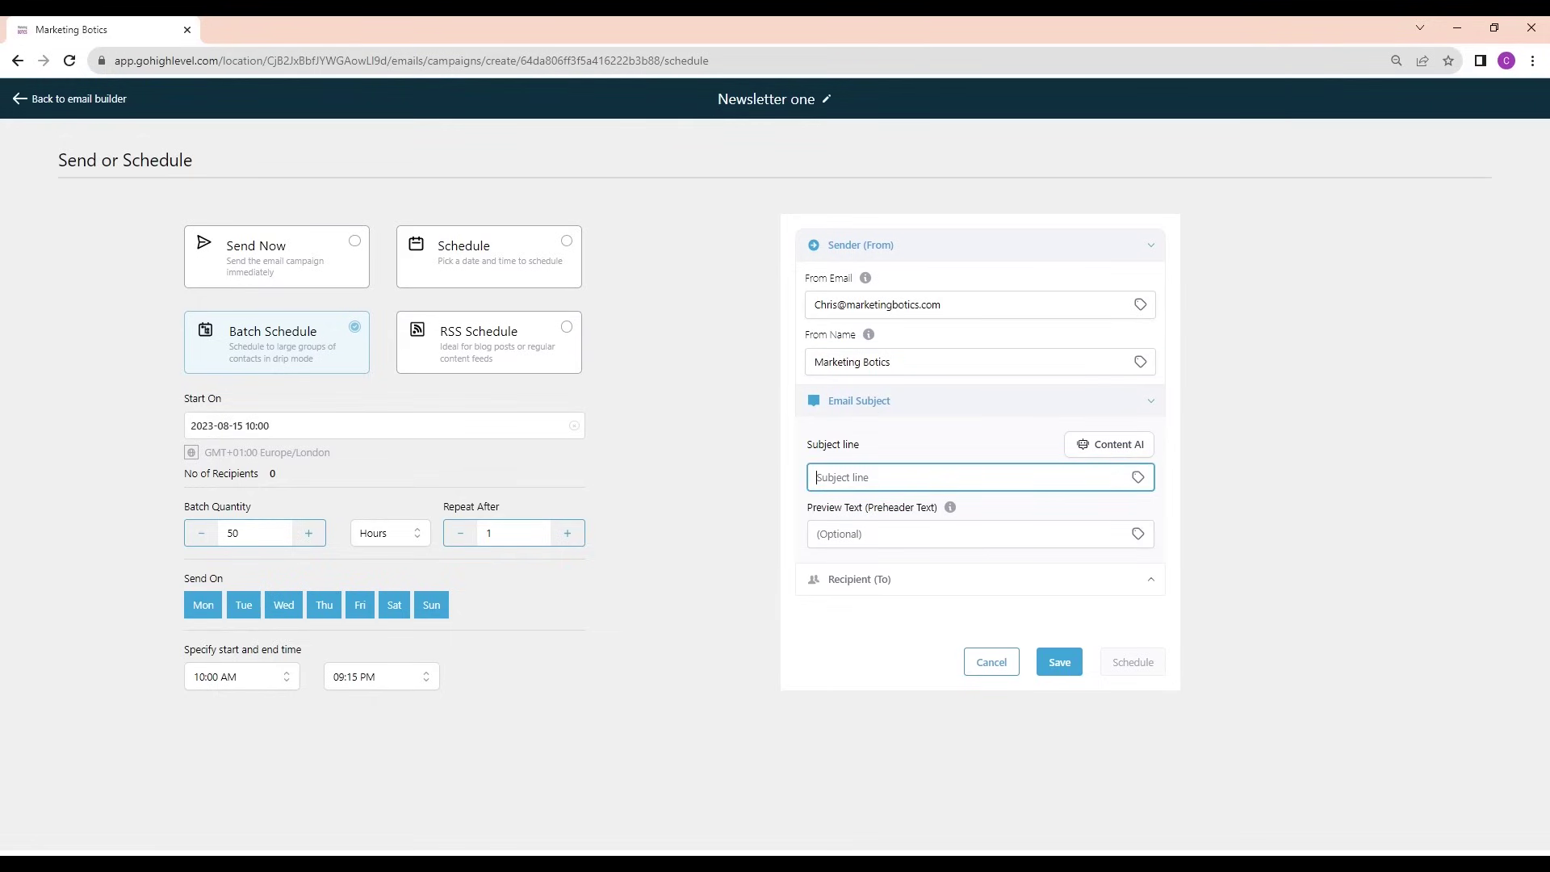
Copy the 'We're going to be be talking about all things AI' line into the subject field
left_click(1064, 663)
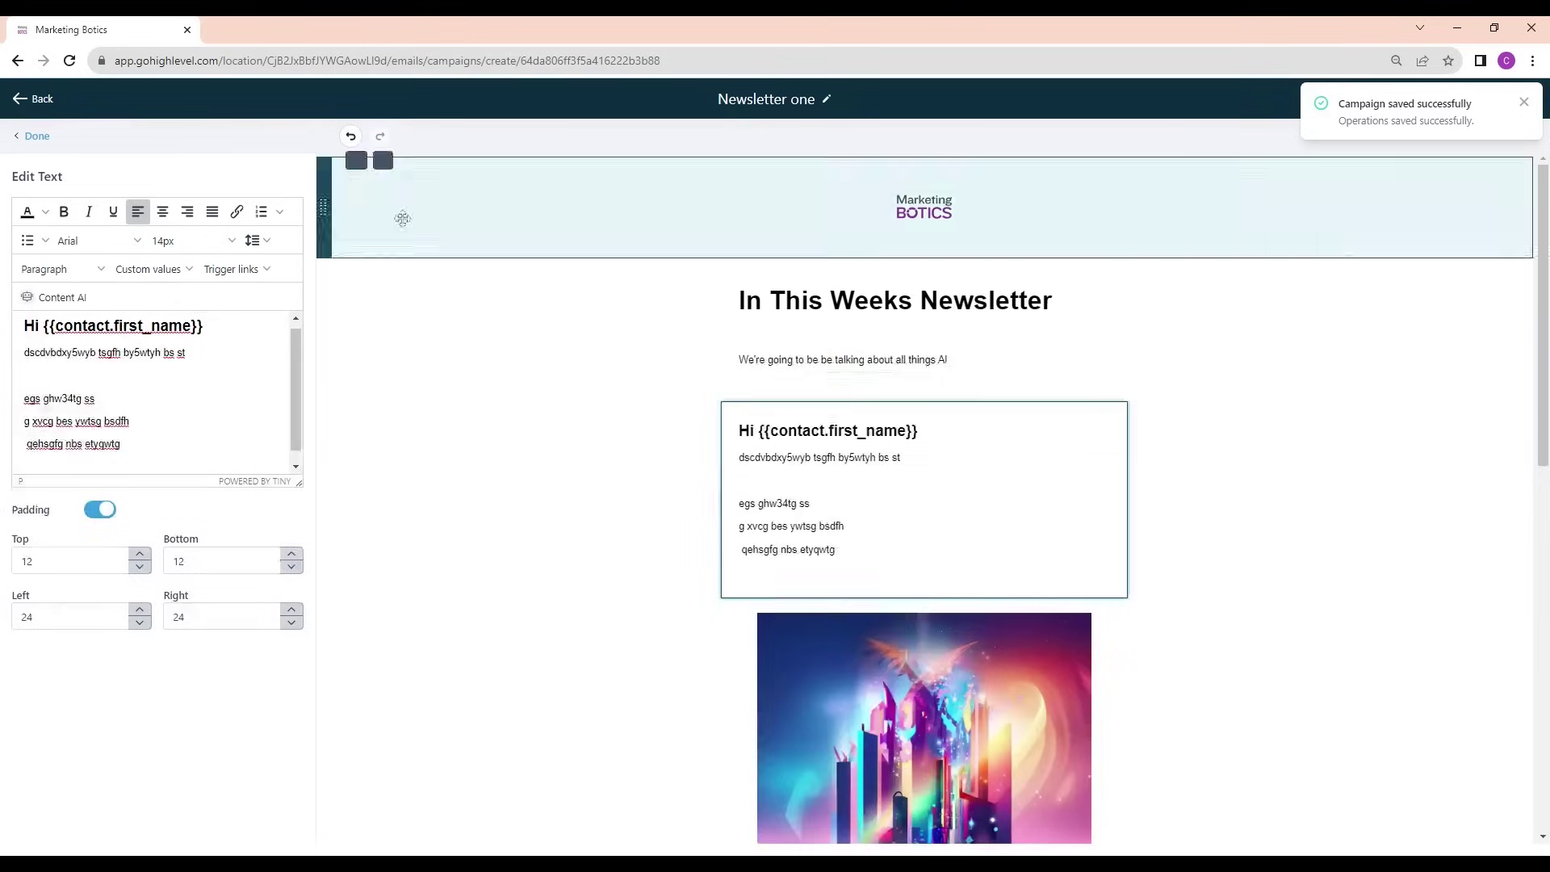
triple_click(865, 367)
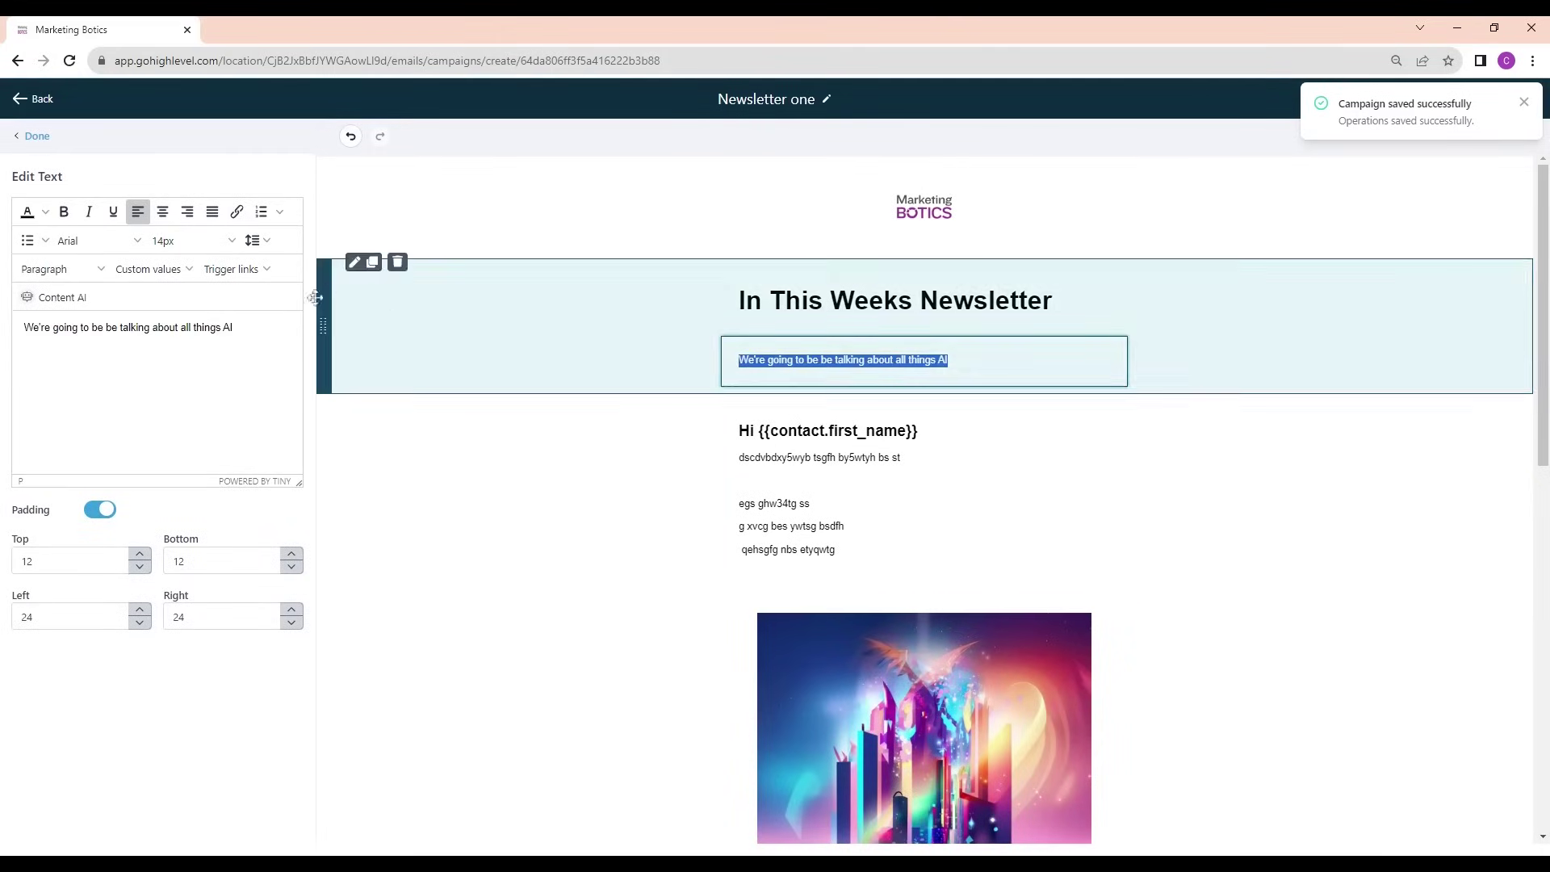
double_click(207, 328)
triple_click(207, 327)
key("ctrl+c")
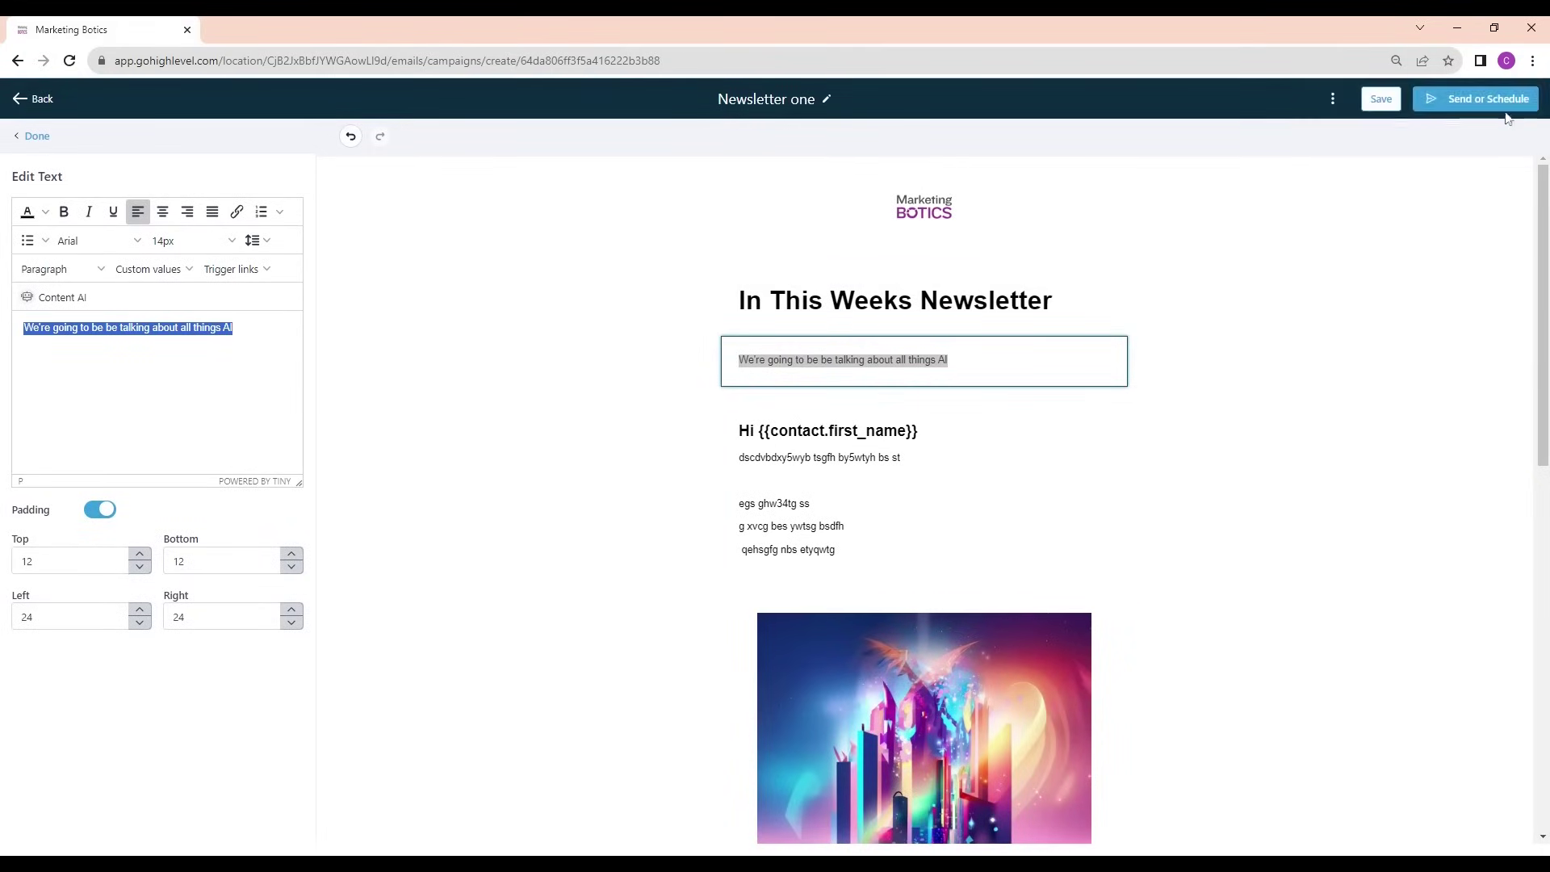
left_click(1487, 99)
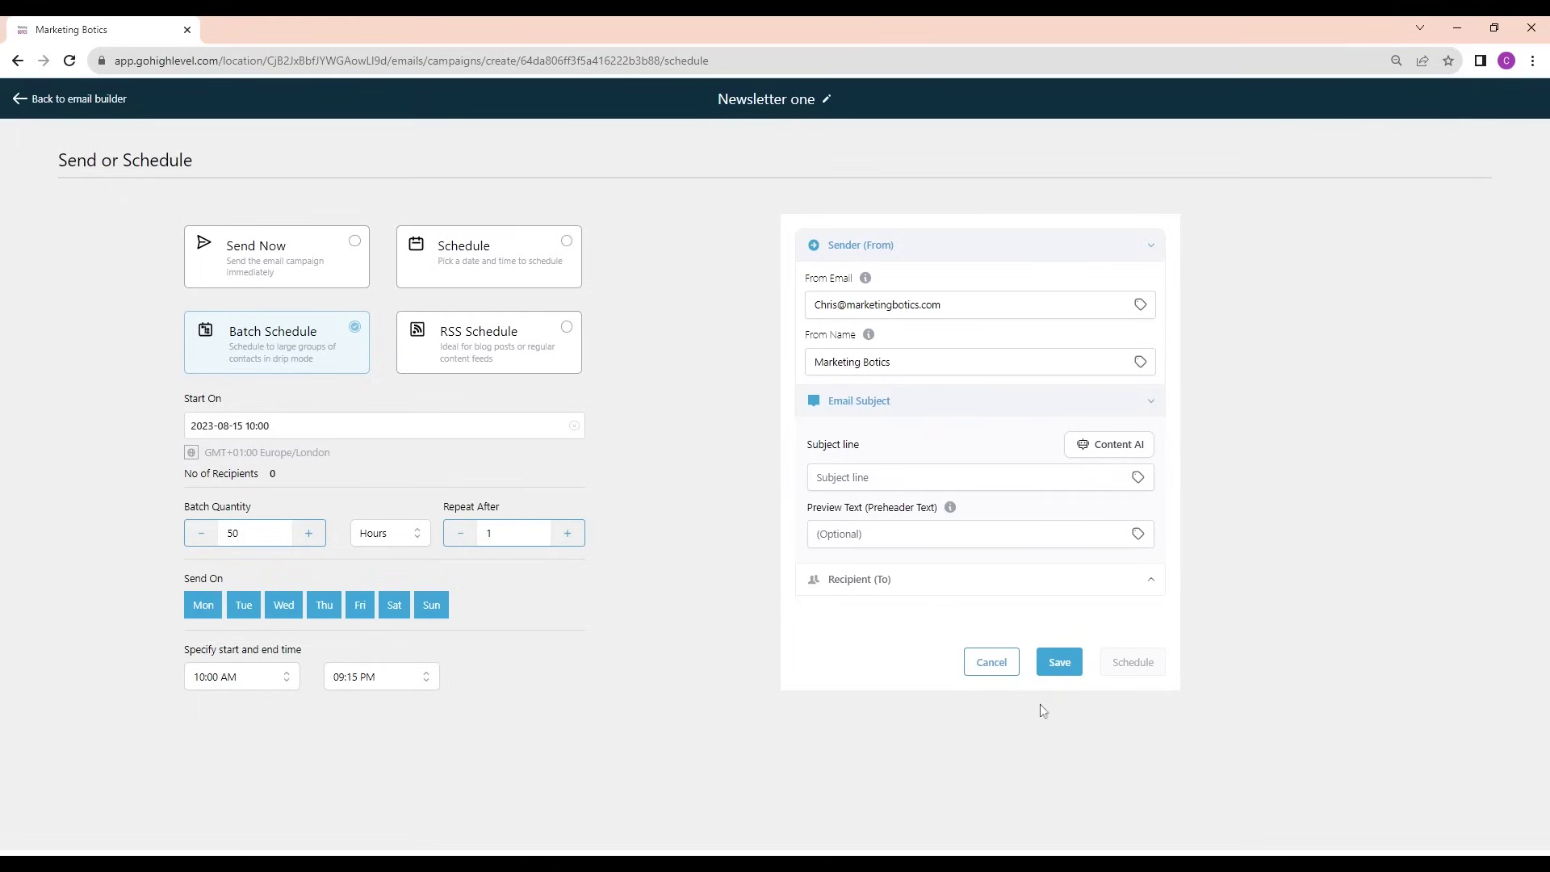
left_click(817, 477)
key("ctrl+v")
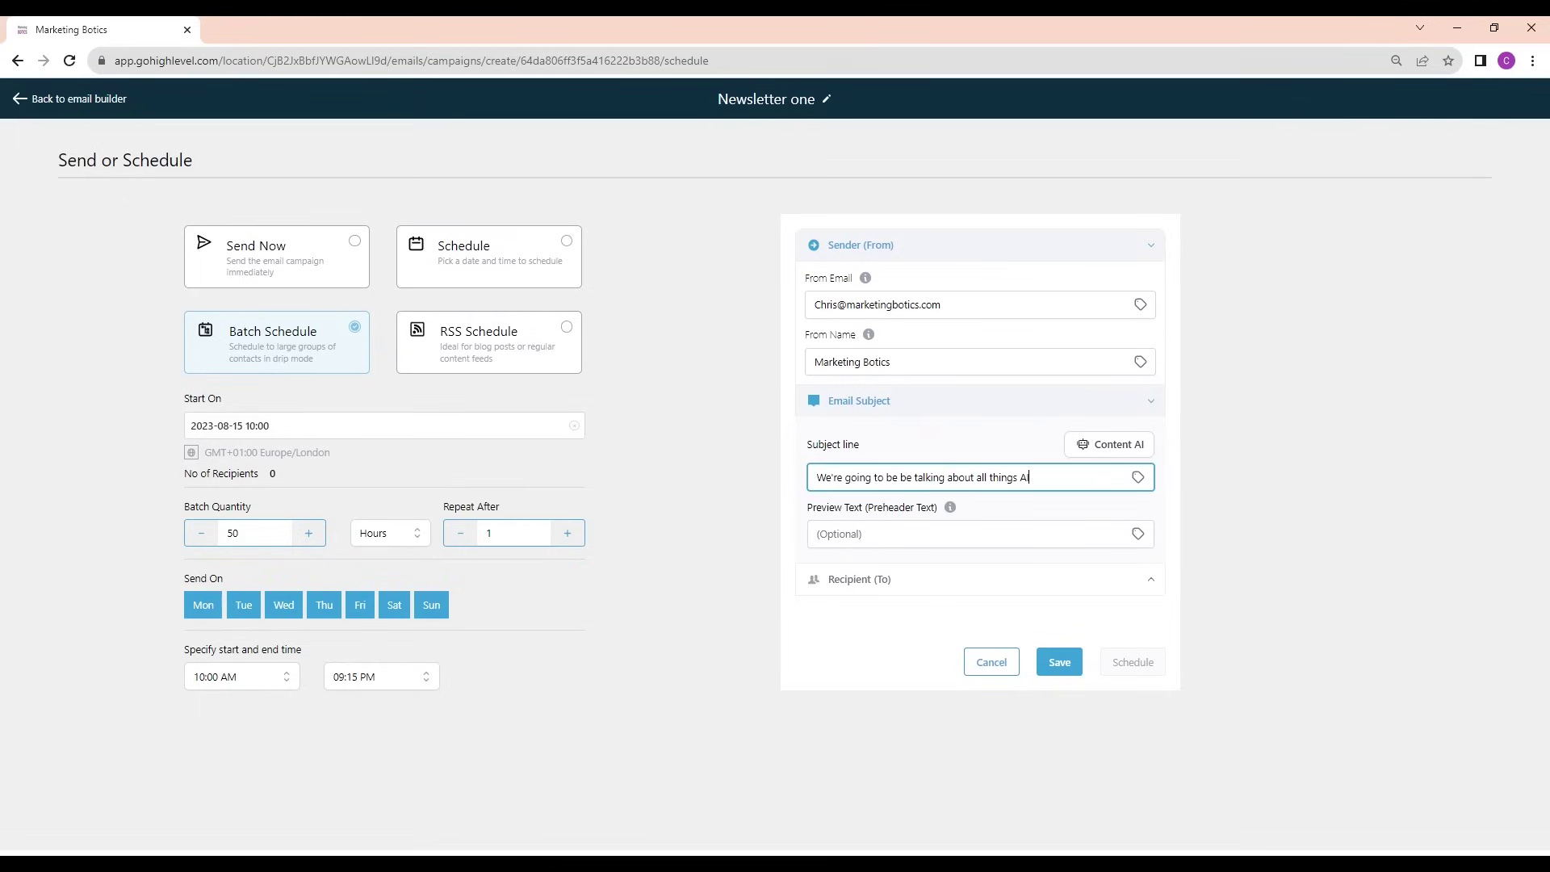
left_click(1275, 526)
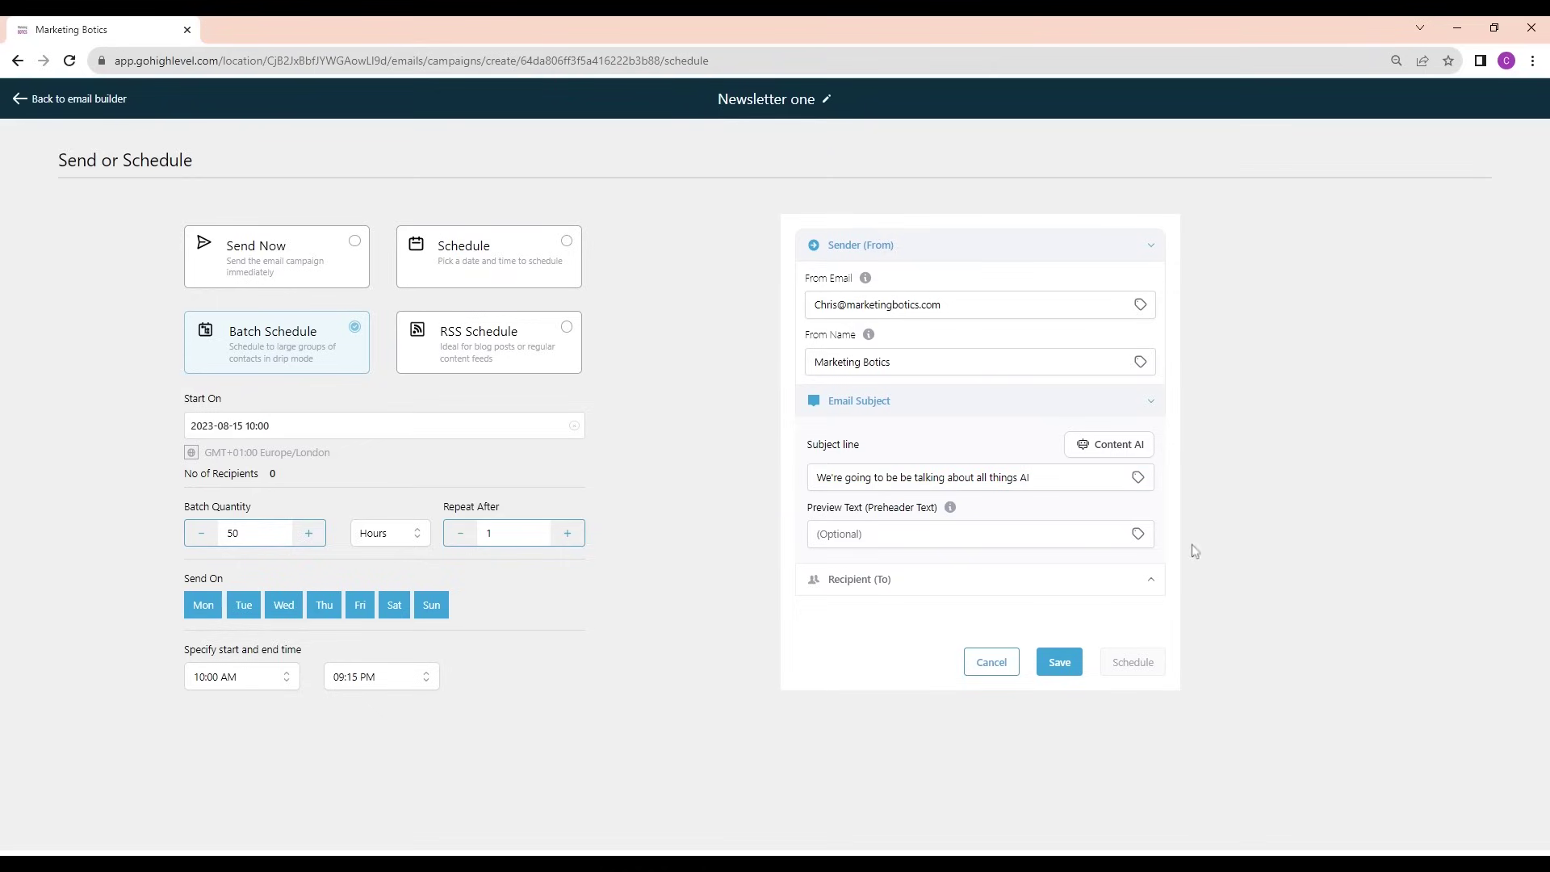
Set the recipients to All contacts and check the selected contacts
left_click(993, 582)
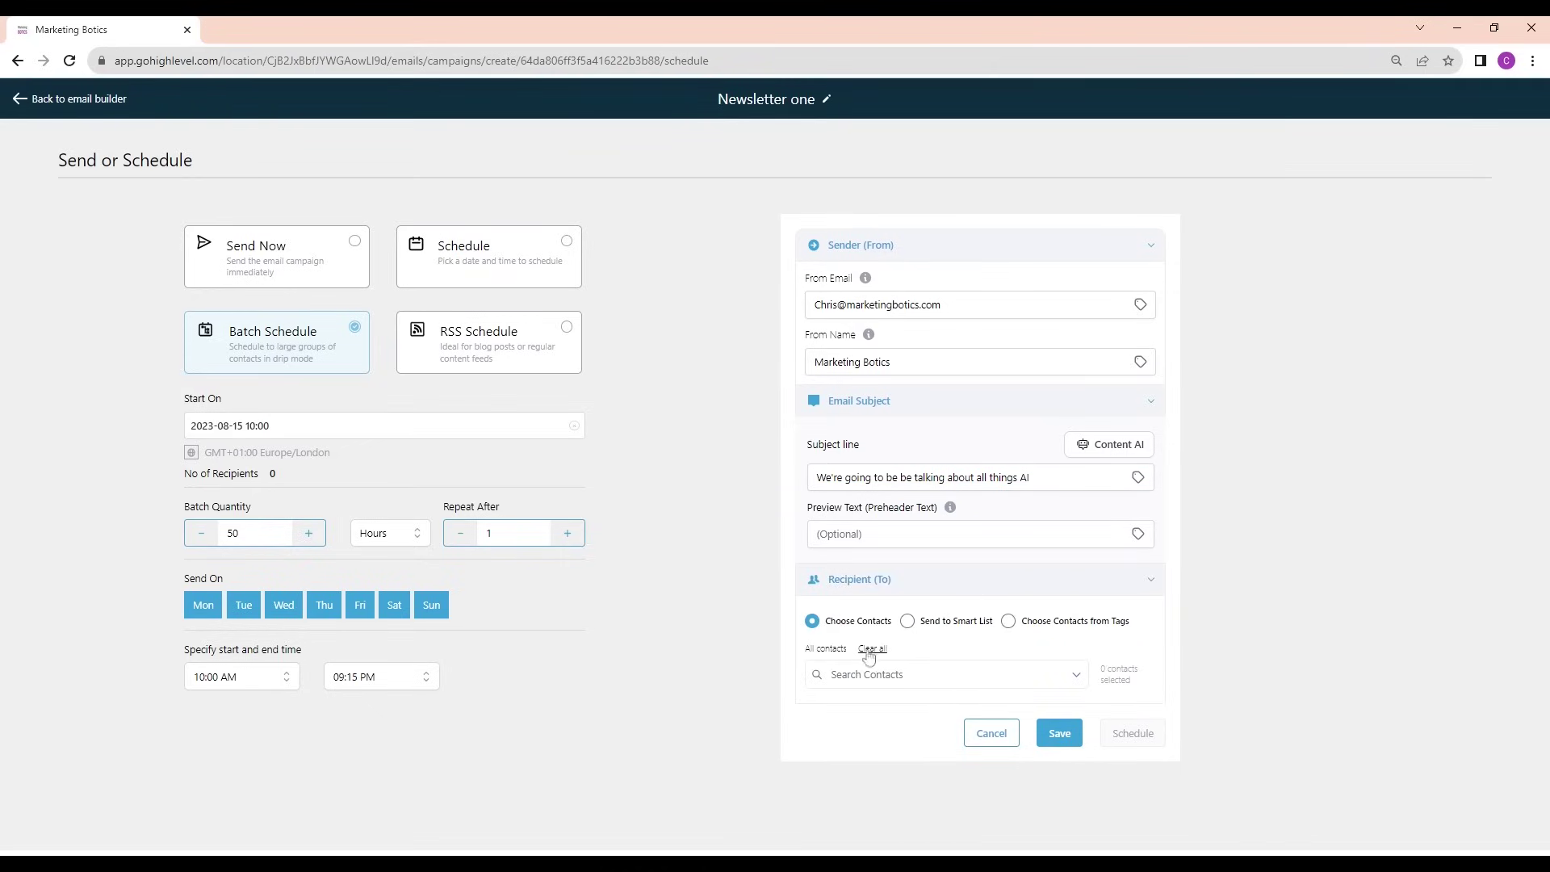
left_click(837, 652)
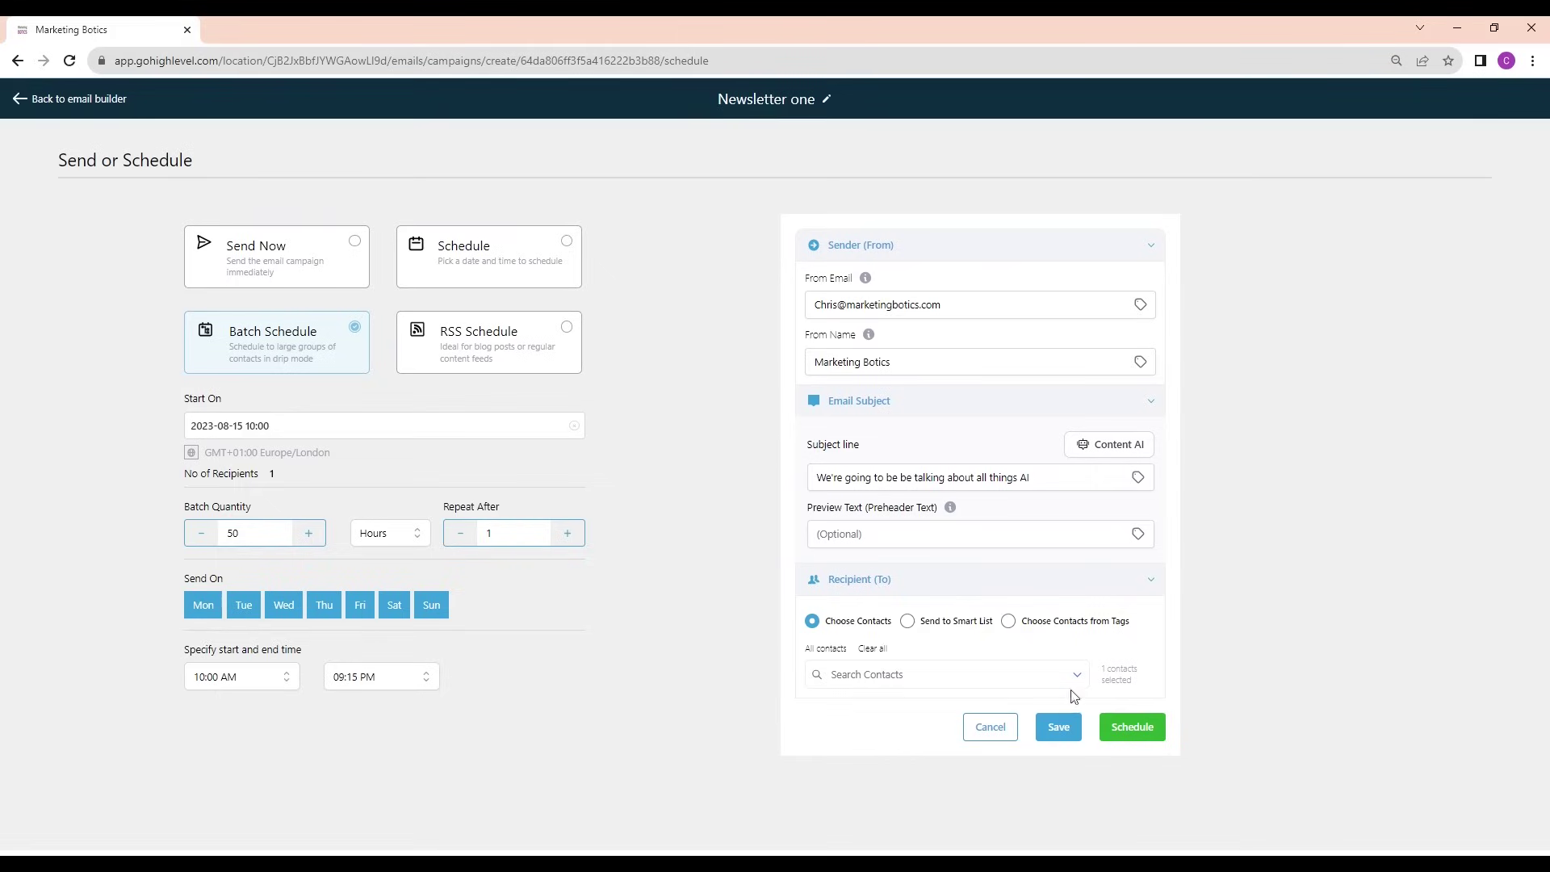
left_click(1079, 681)
left_click(1080, 685)
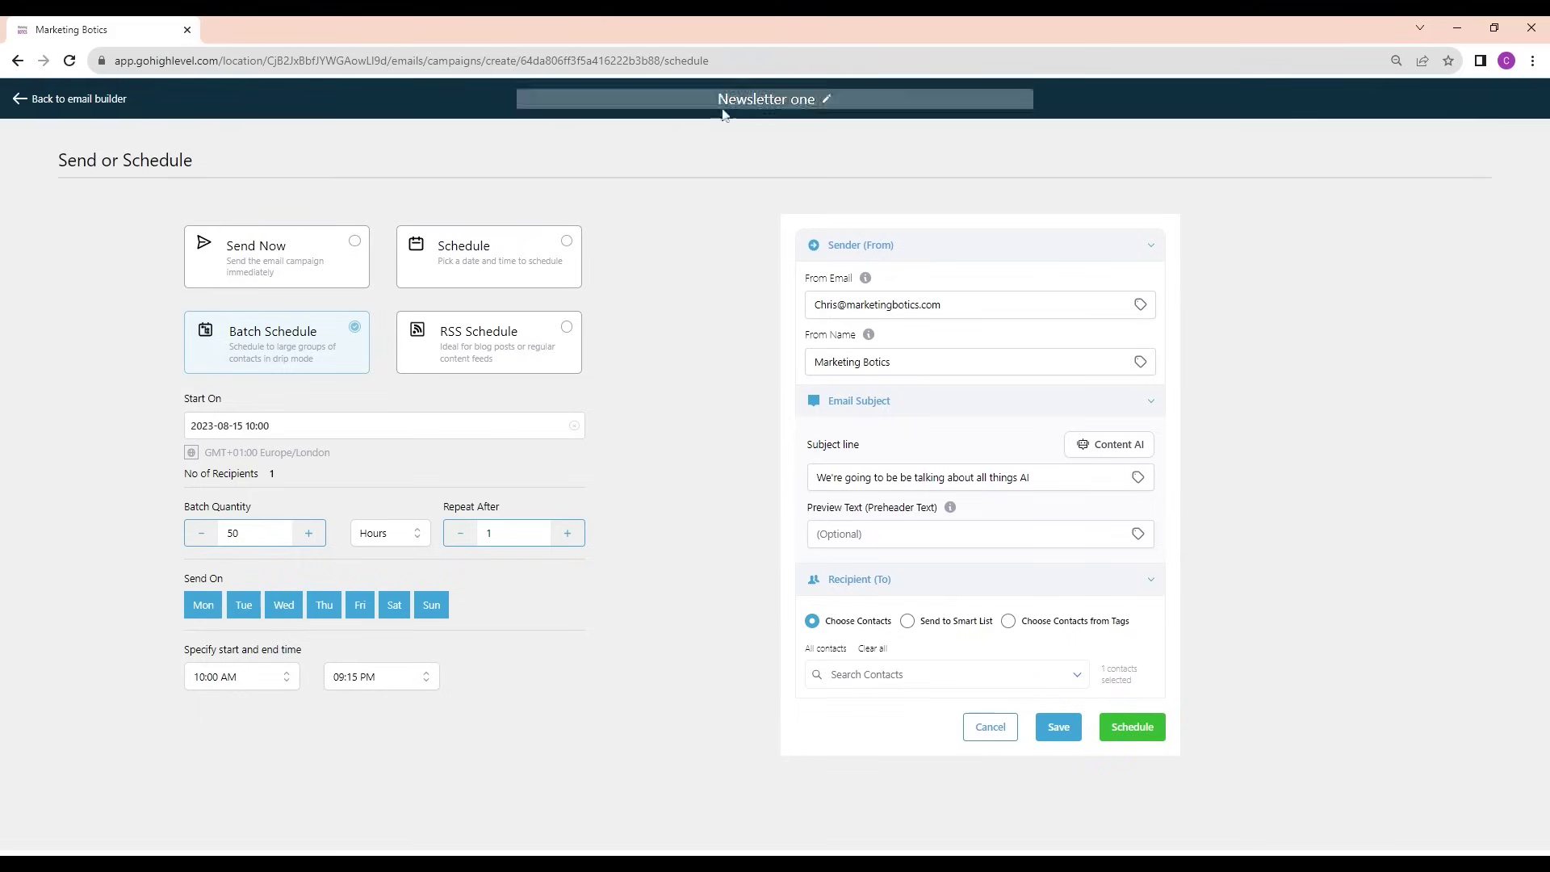
Leave the email builder and campaign list for the Automation workflow list
left_click(92, 106)
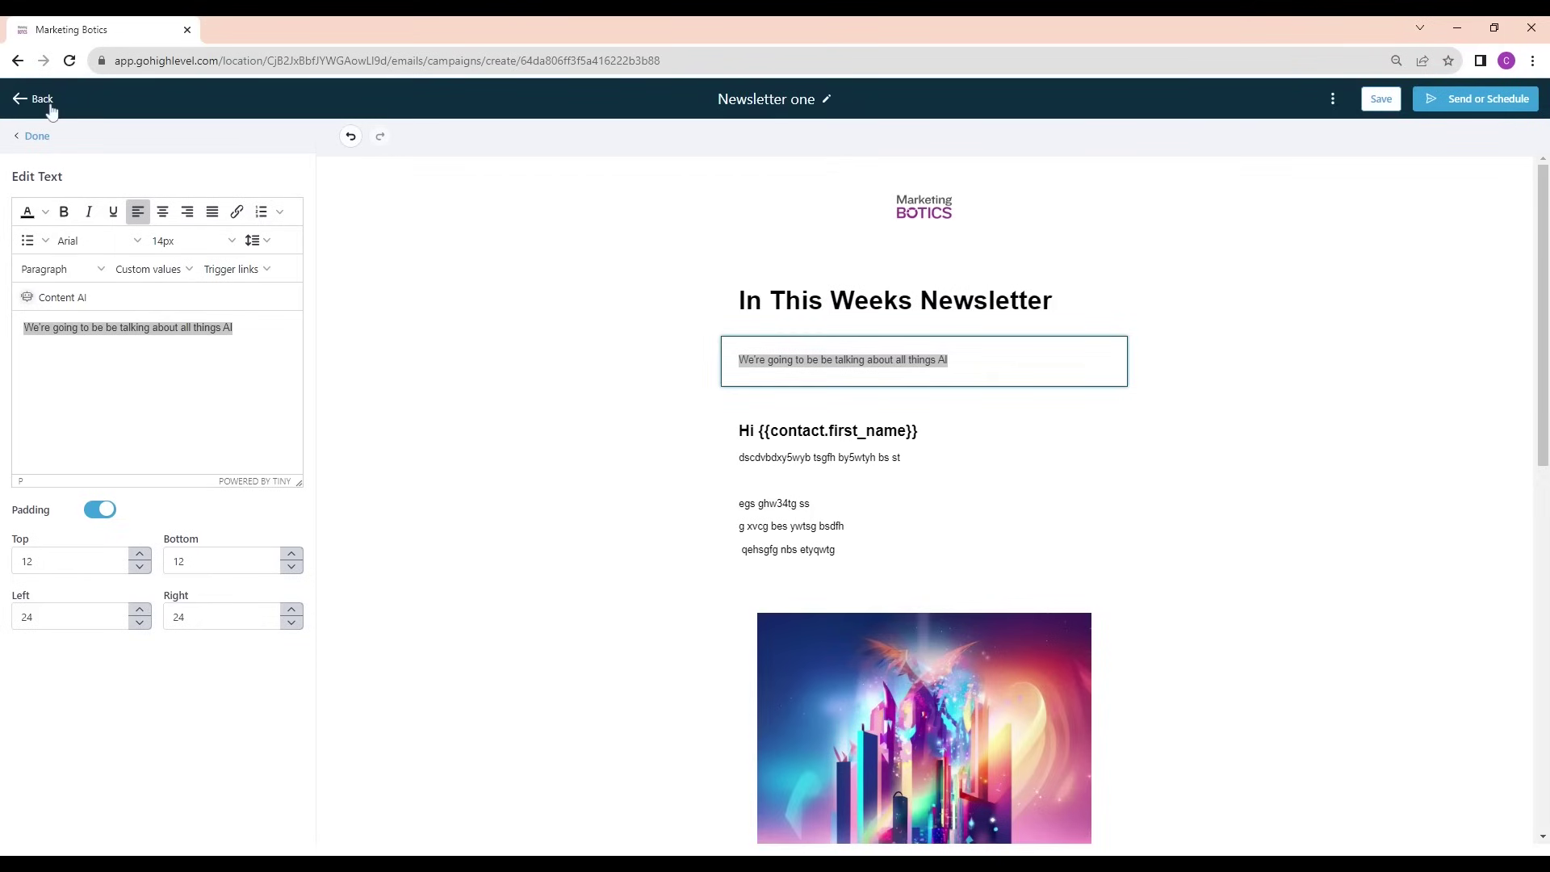
left_click(19, 98)
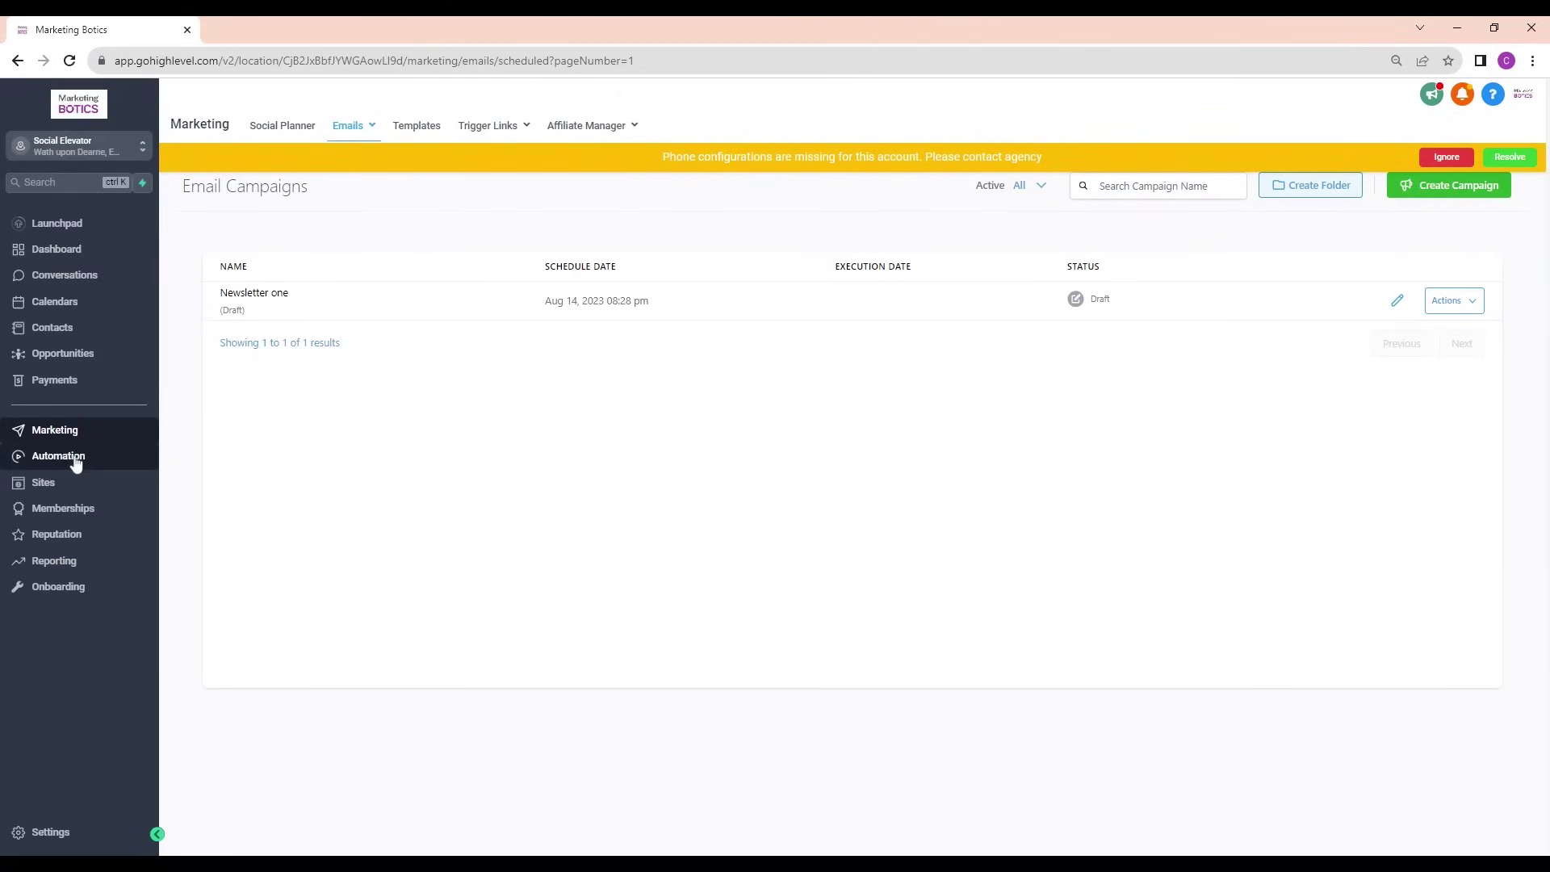
left_click(74, 458)
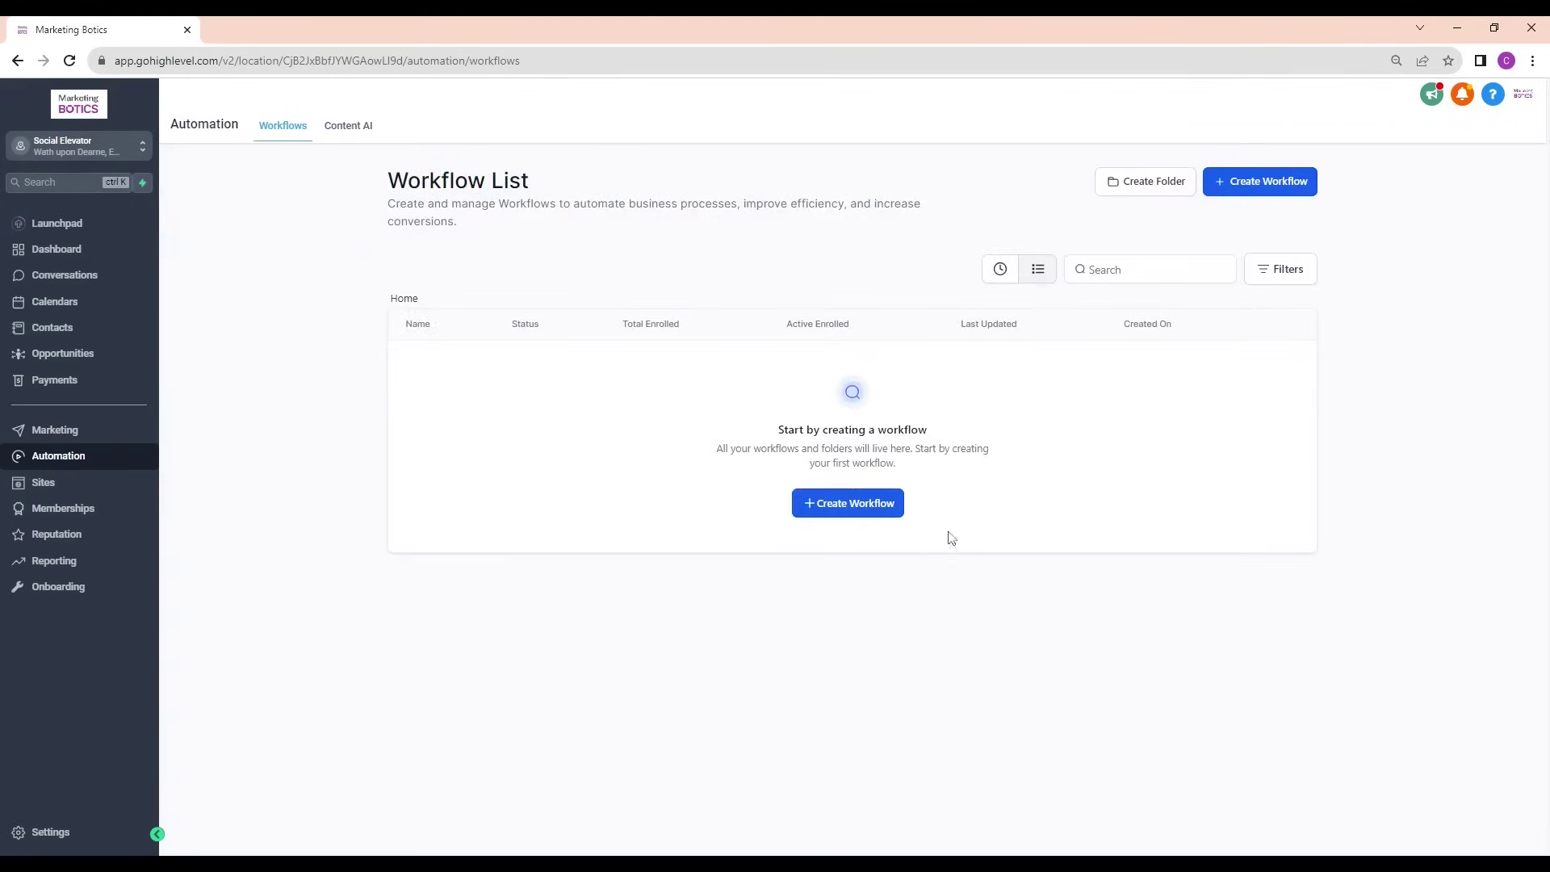
Create a new workflow from the 'Recipe - Appointment Confirmation + Reminder' recipe
left_click(861, 516)
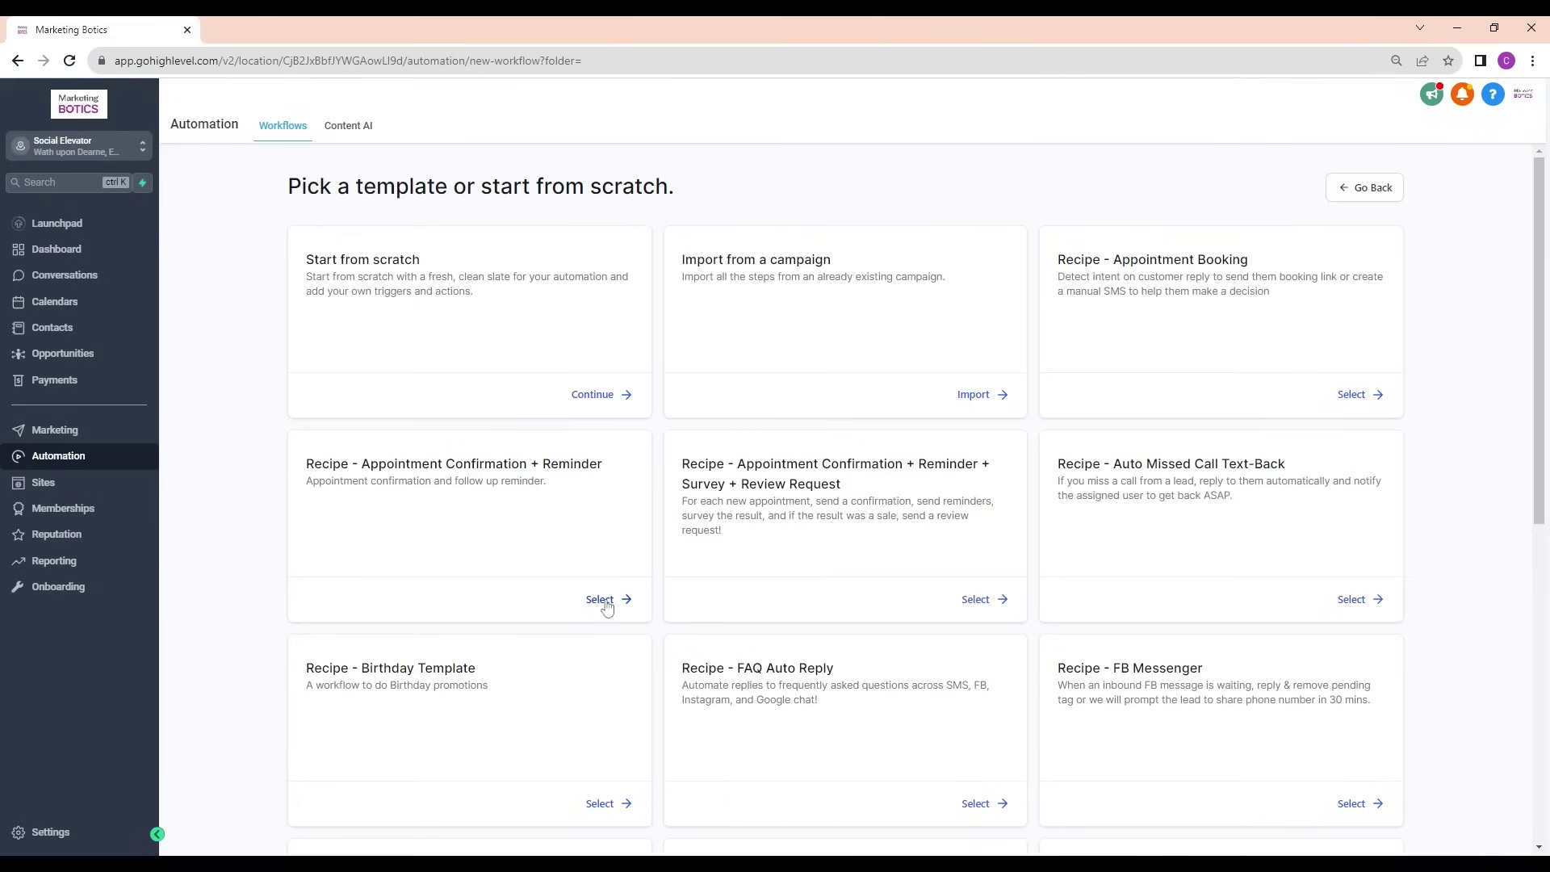
left_click(601, 600)
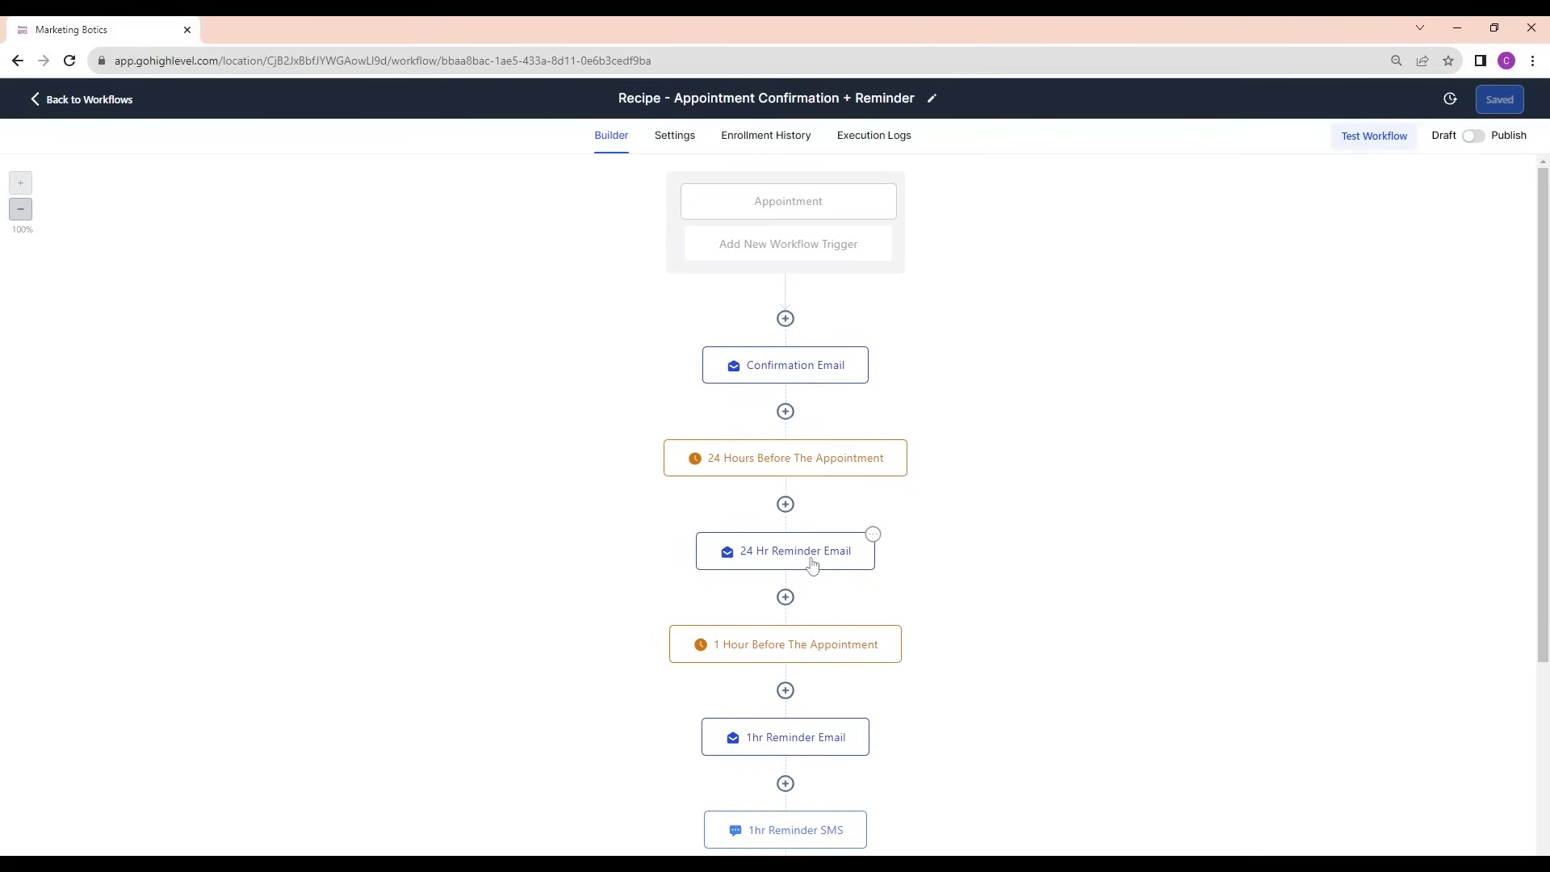
scroll(854, 673, "down", 2)
scroll(851, 678, "up", 2)
In the Confirmation Email action, set sender name Marketing Botics and the company sender email
left_click(798, 373)
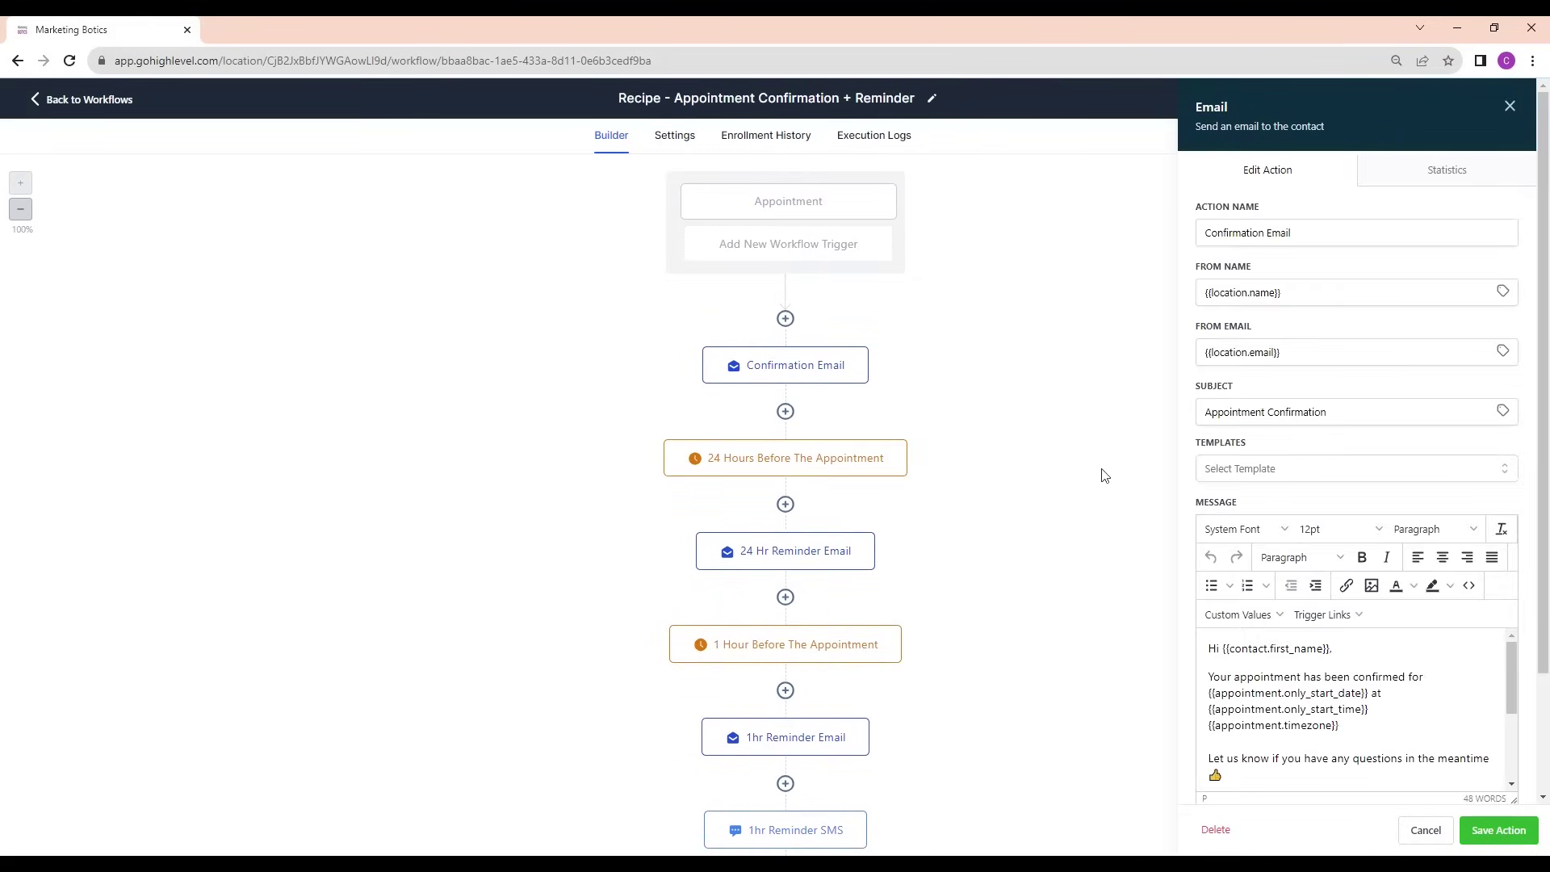
left_click(1292, 233)
key("ctrl+shift+Left")
key("ctrl+shift+Left")
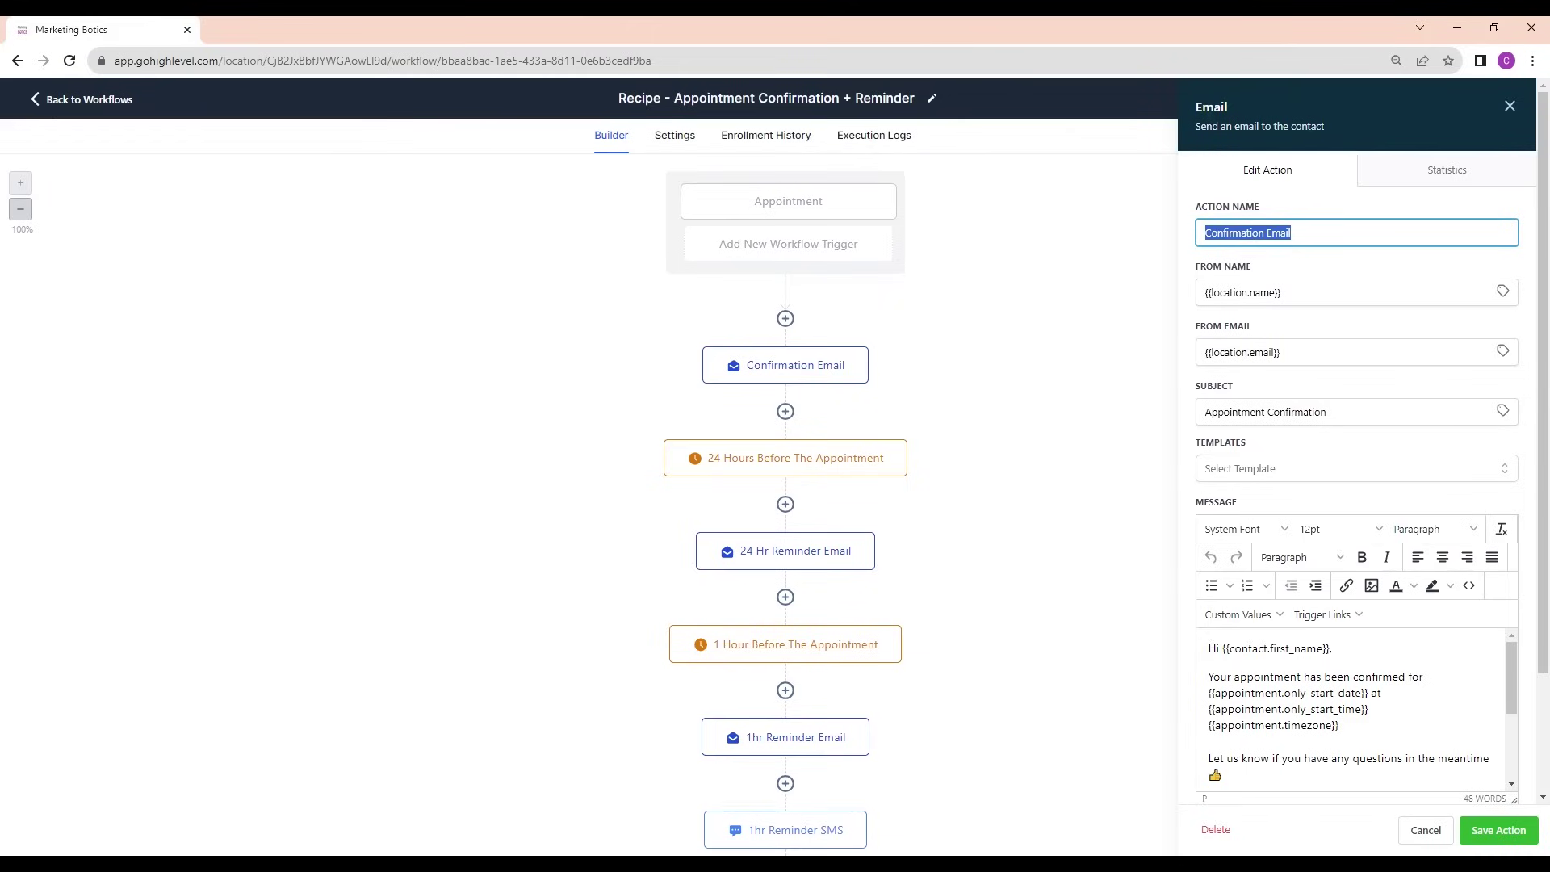
left_click(1281, 292)
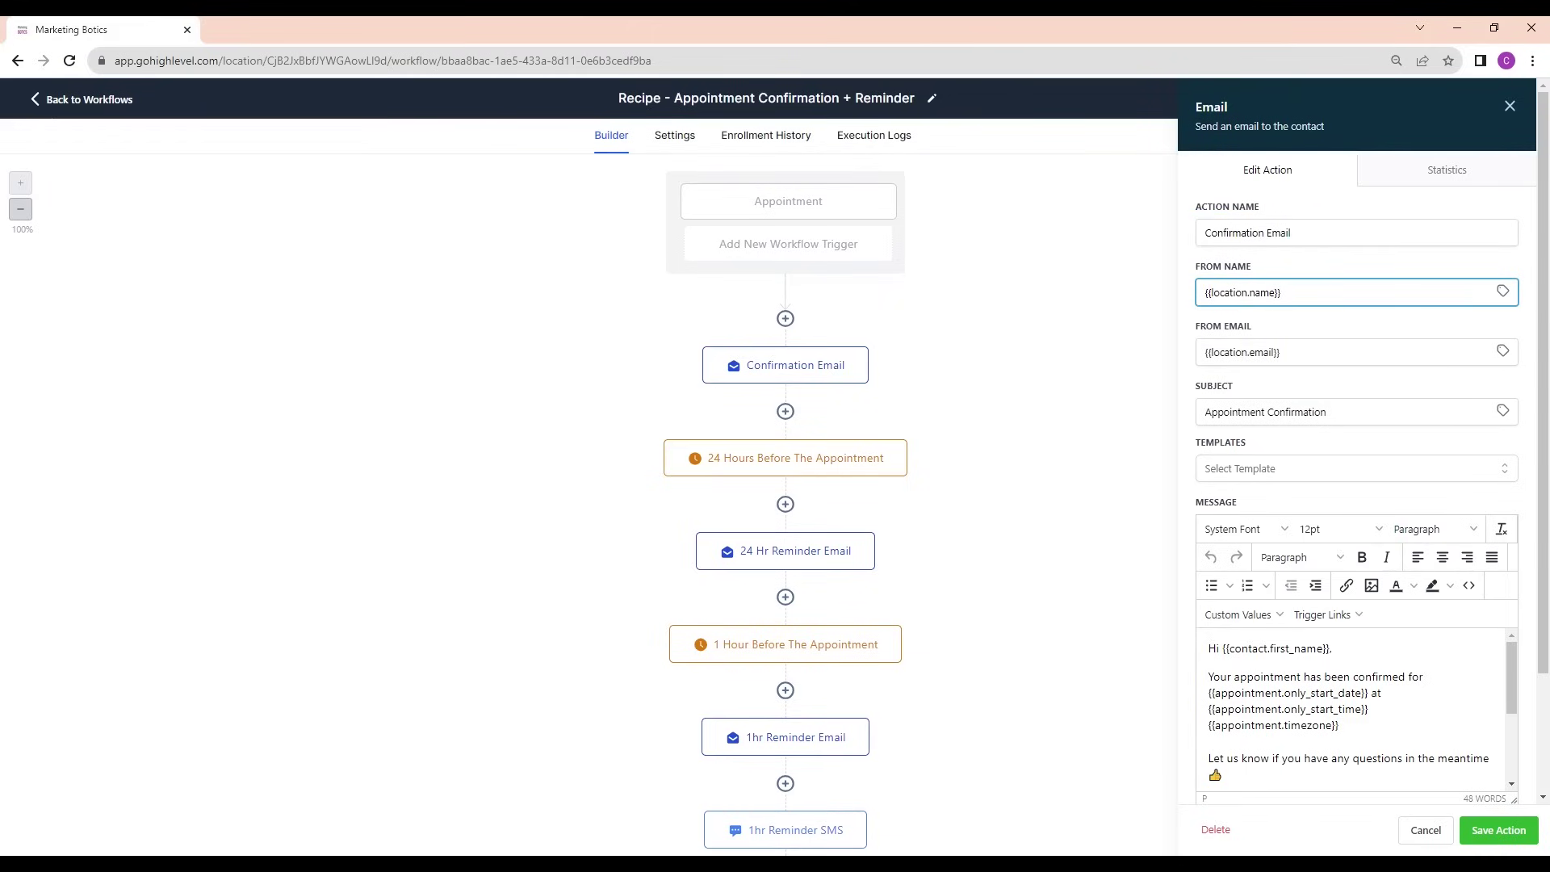
left_click_drag(1281, 293, 1189, 305)
type("Marketing Botics")
left_click(1229, 352)
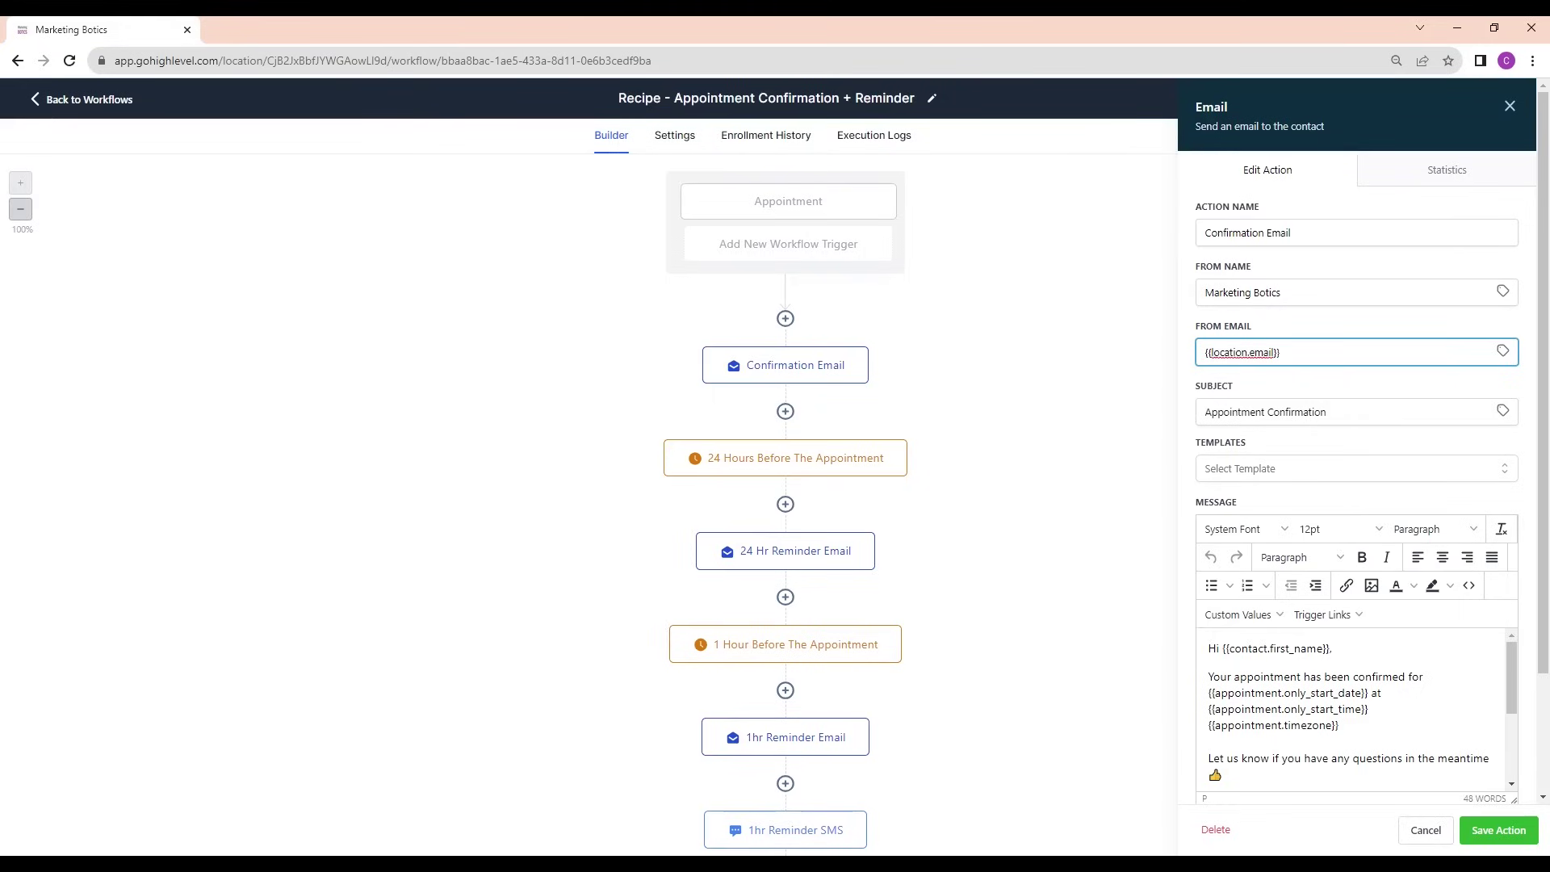
left_click_drag(1281, 352, 1187, 355)
key("Down")
key("Return")
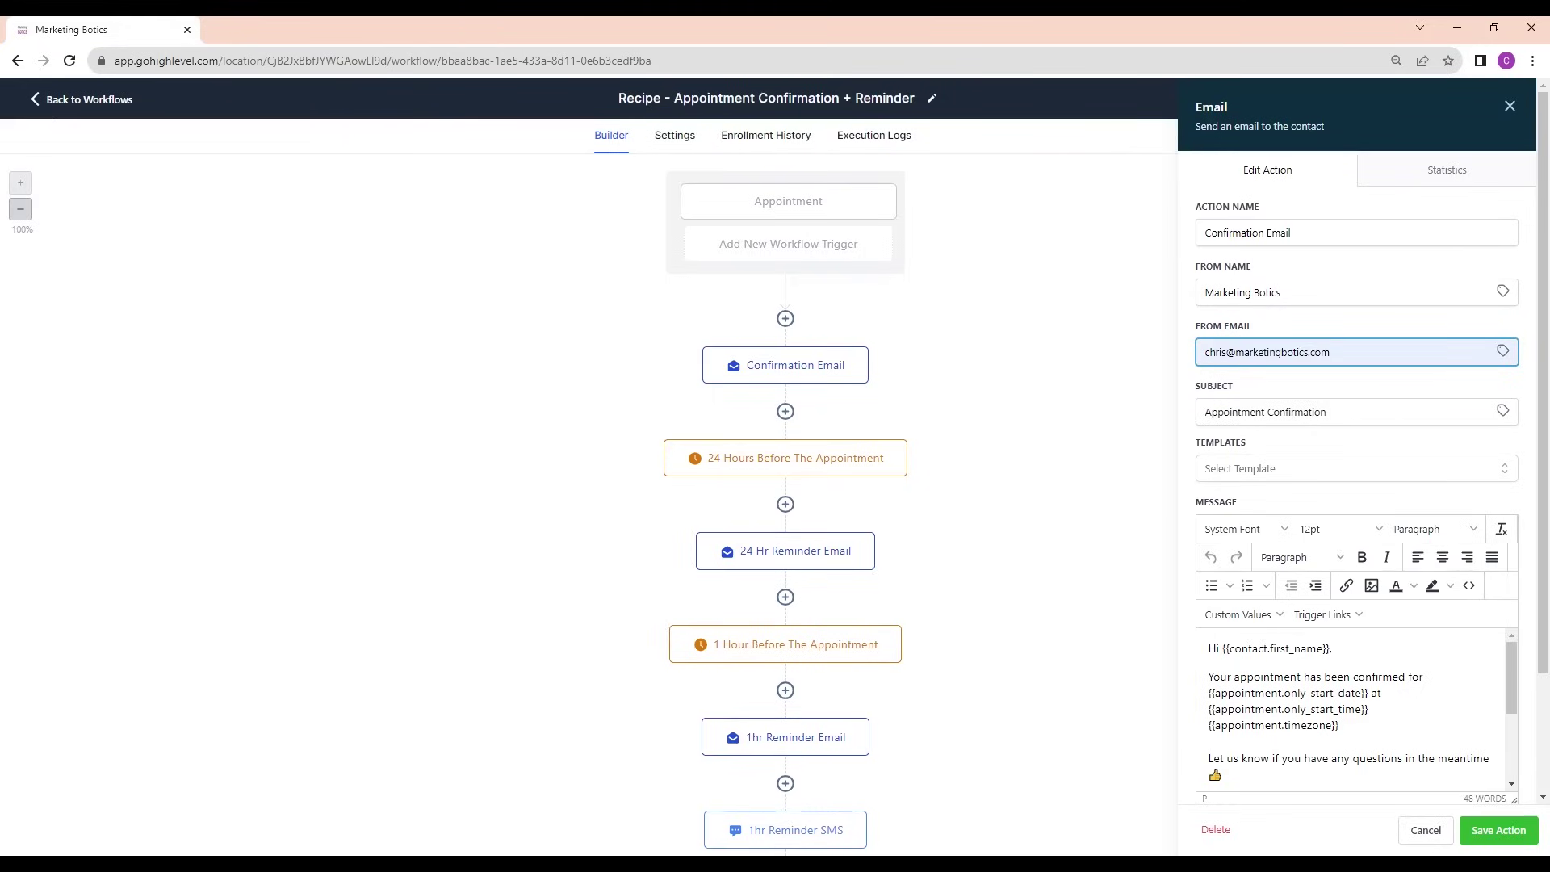
Review the confirmation message body and save the Confirmation Email action
scroll(1356, 484, "down", 2)
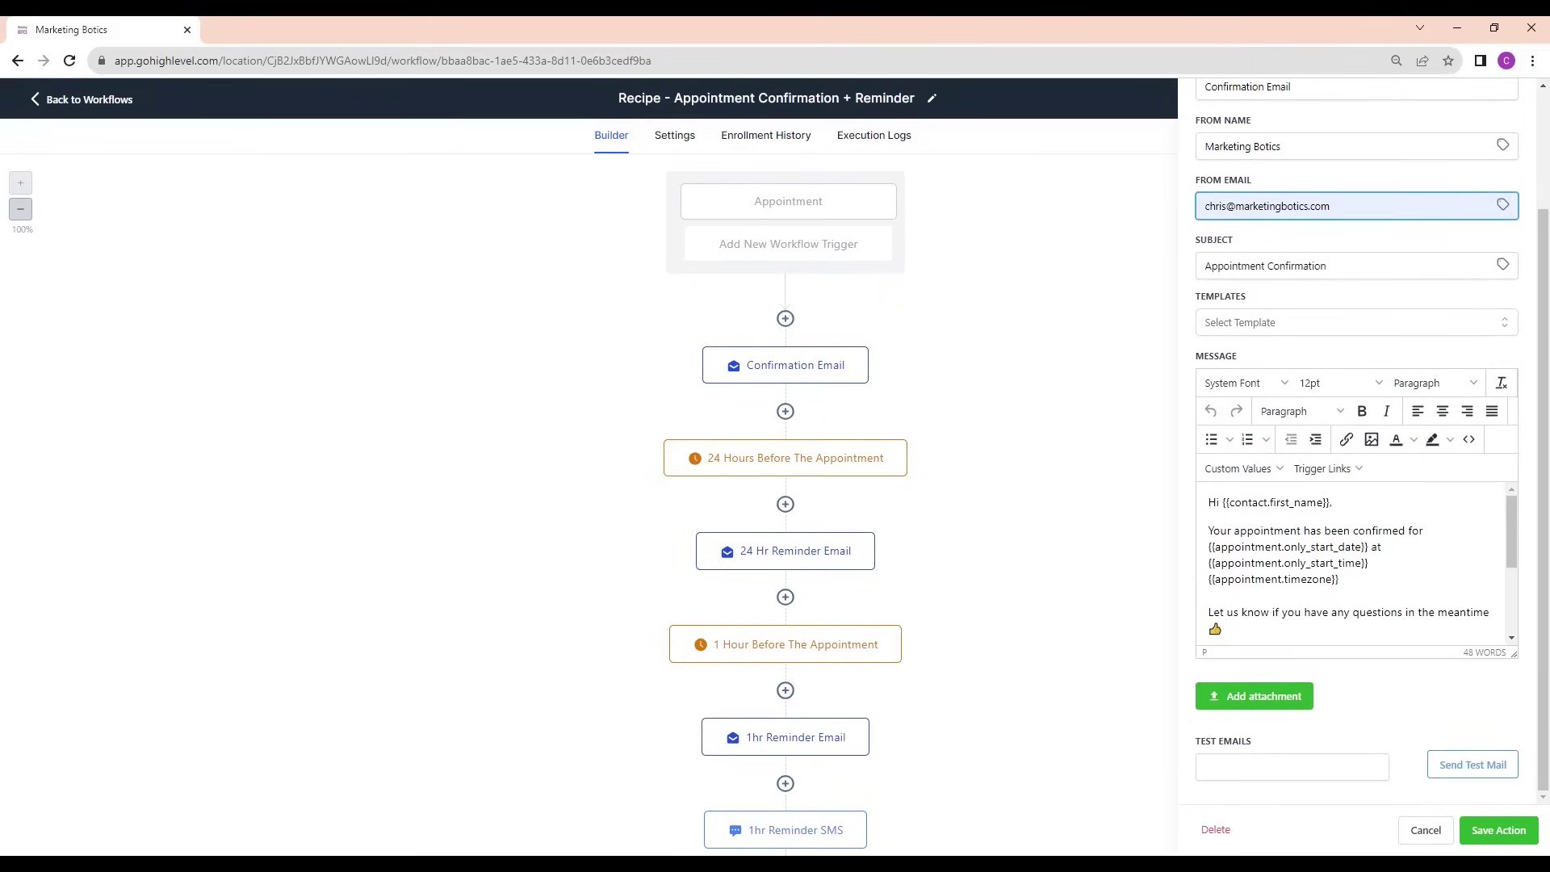
left_click(1262, 470)
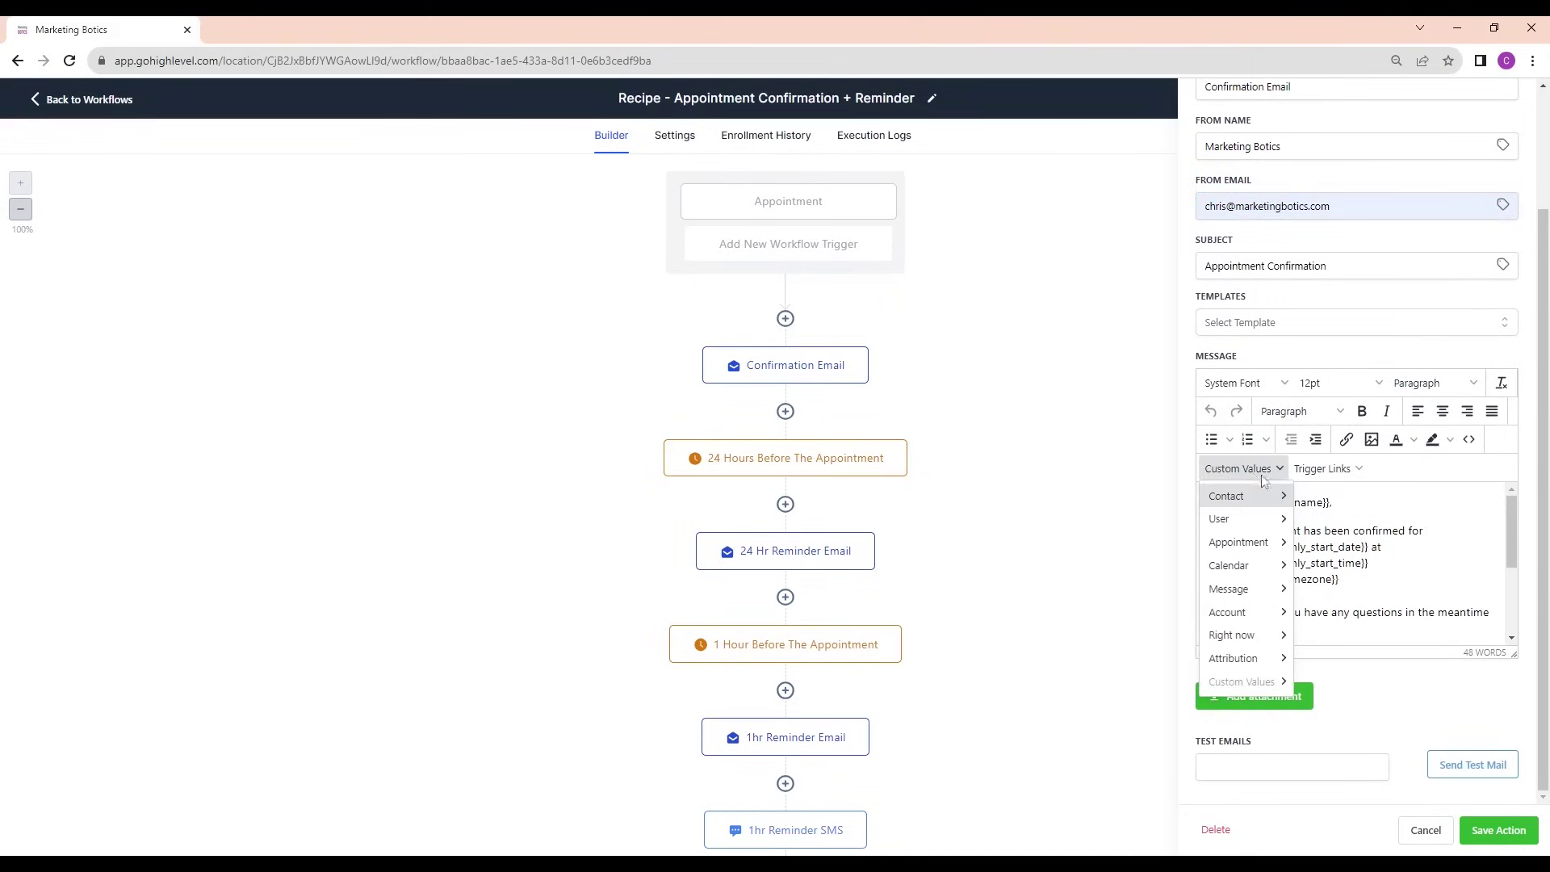
key("Escape")
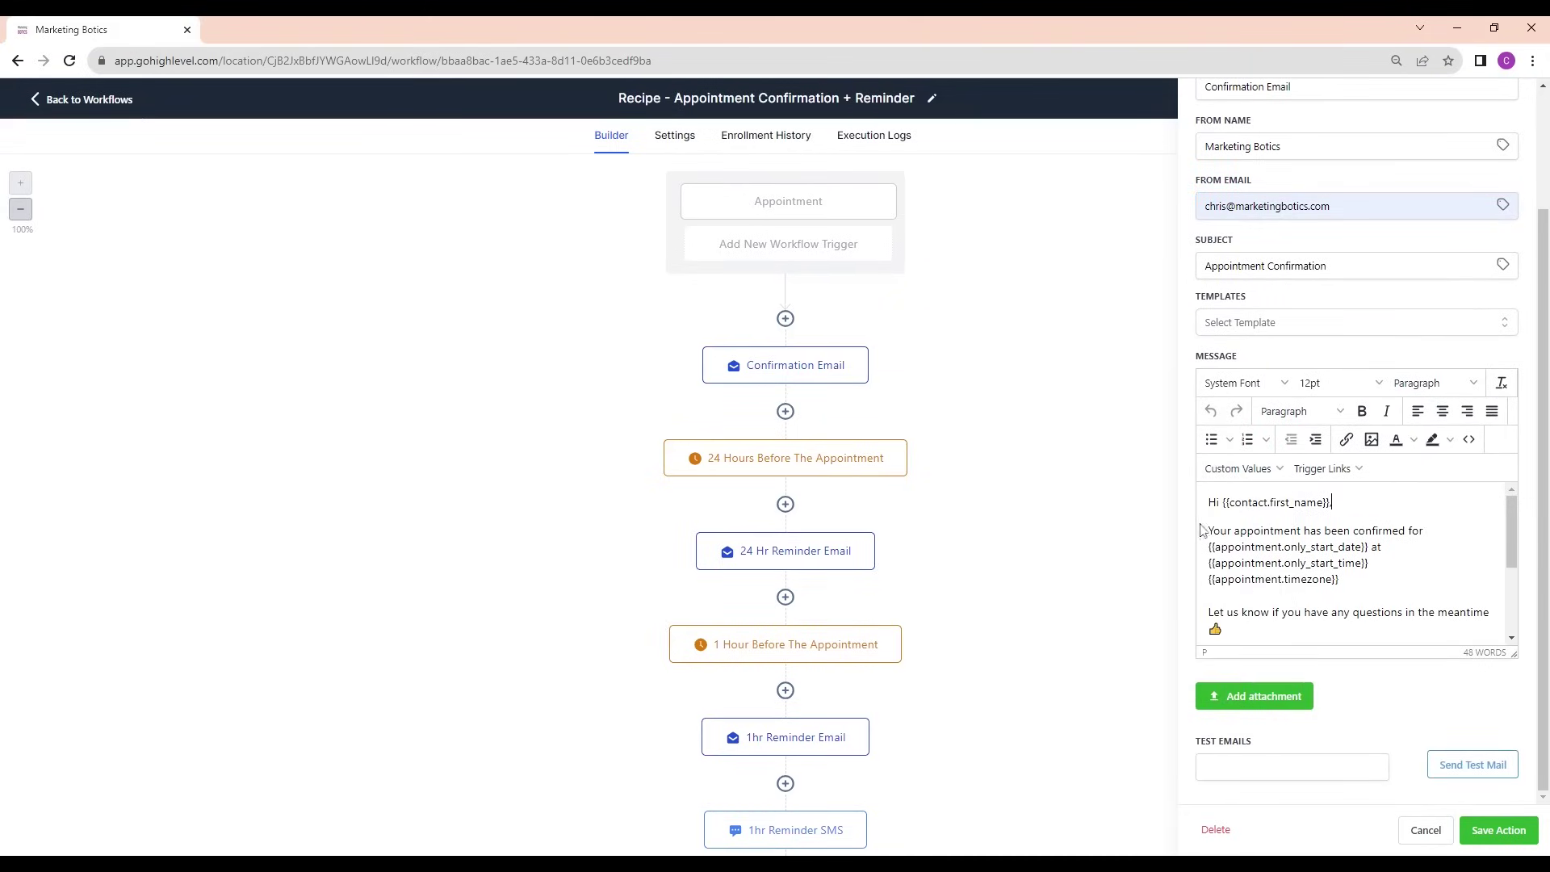
left_click_drag(1202, 528, 1209, 598)
double_click(1280, 625)
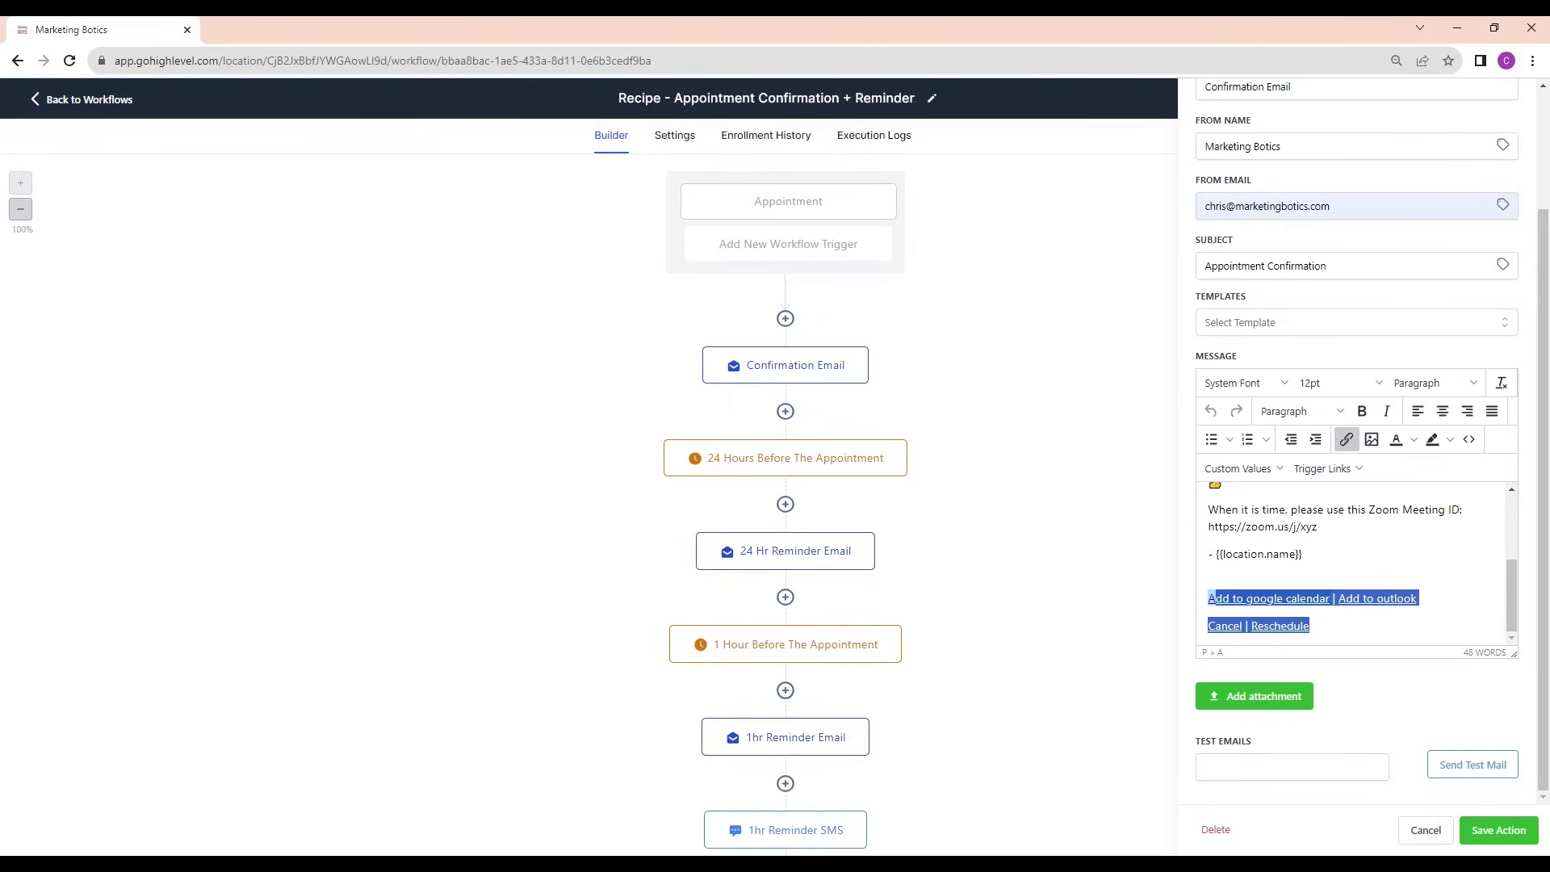
left_click(1209, 569)
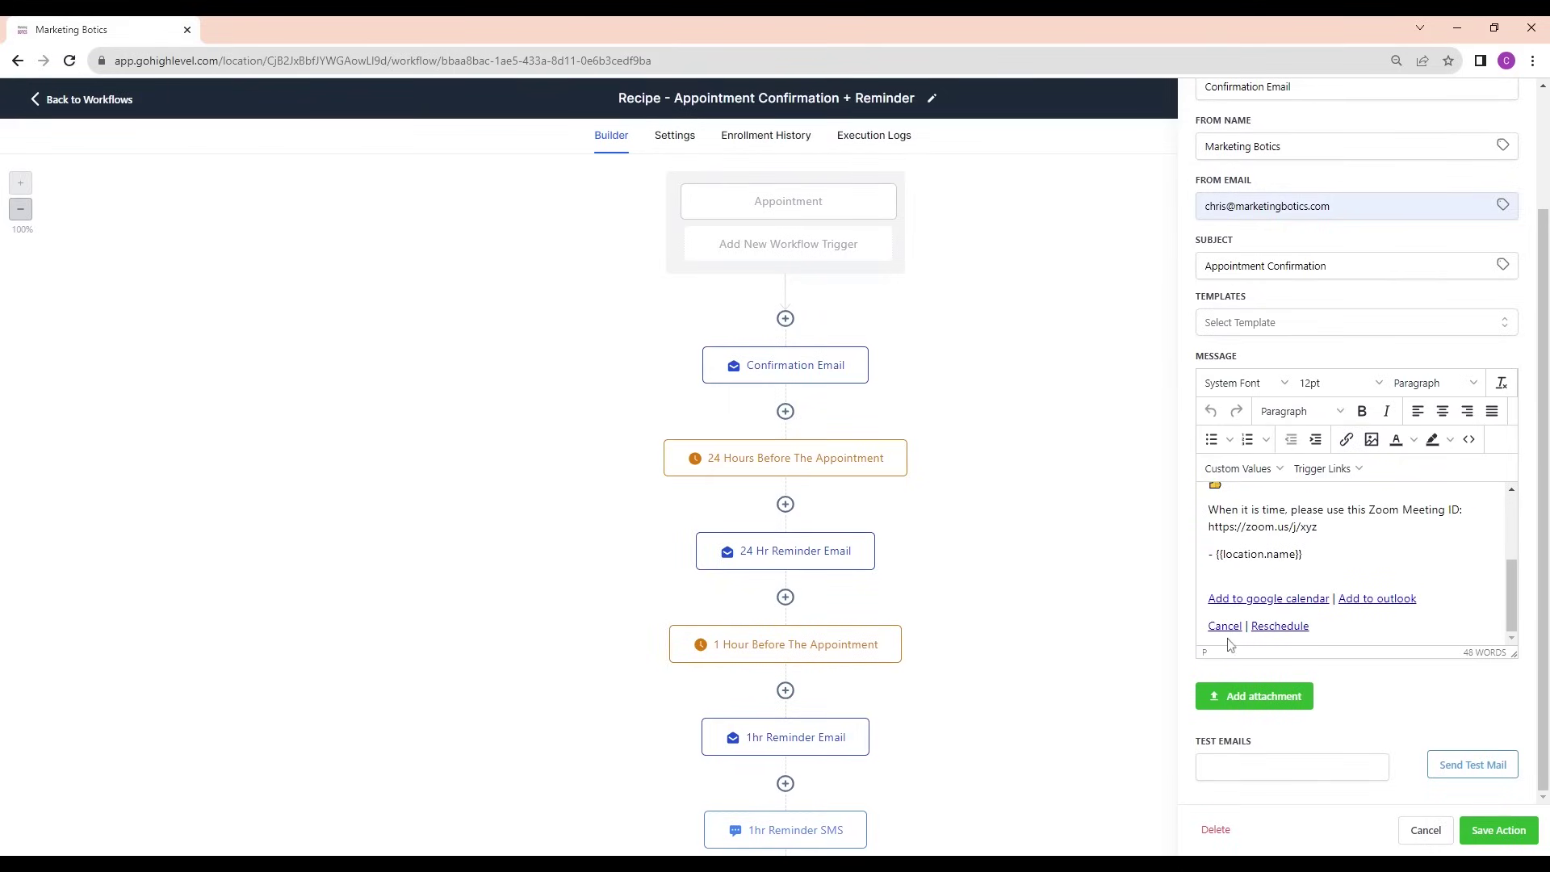
scroll(1356, 565, "up", 2)
scroll(1356, 566, "up", 2)
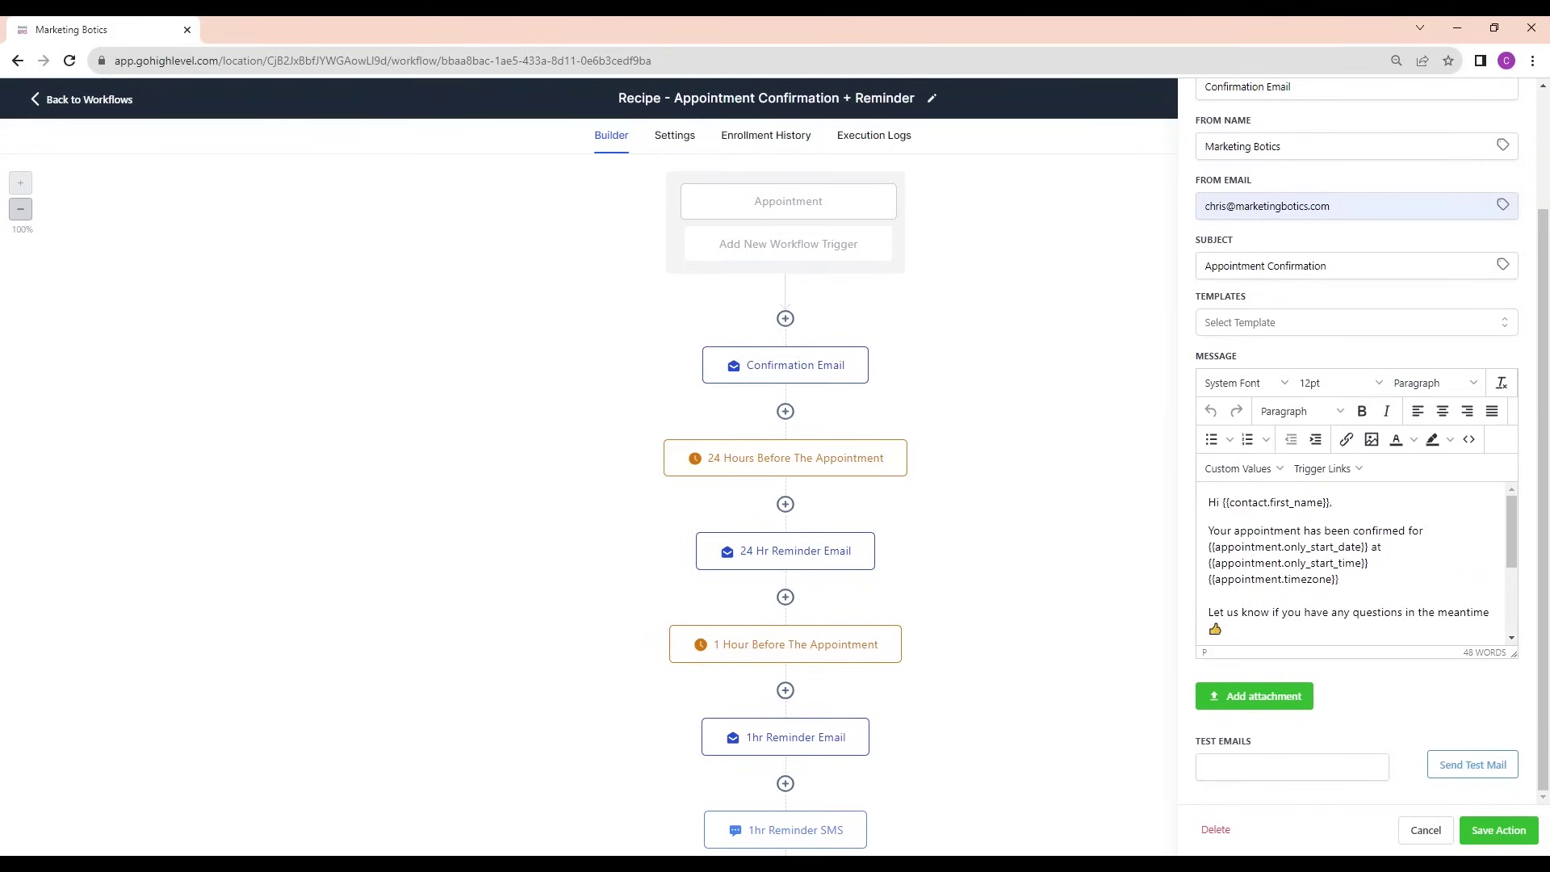
left_click_drag(1208, 530, 1270, 563)
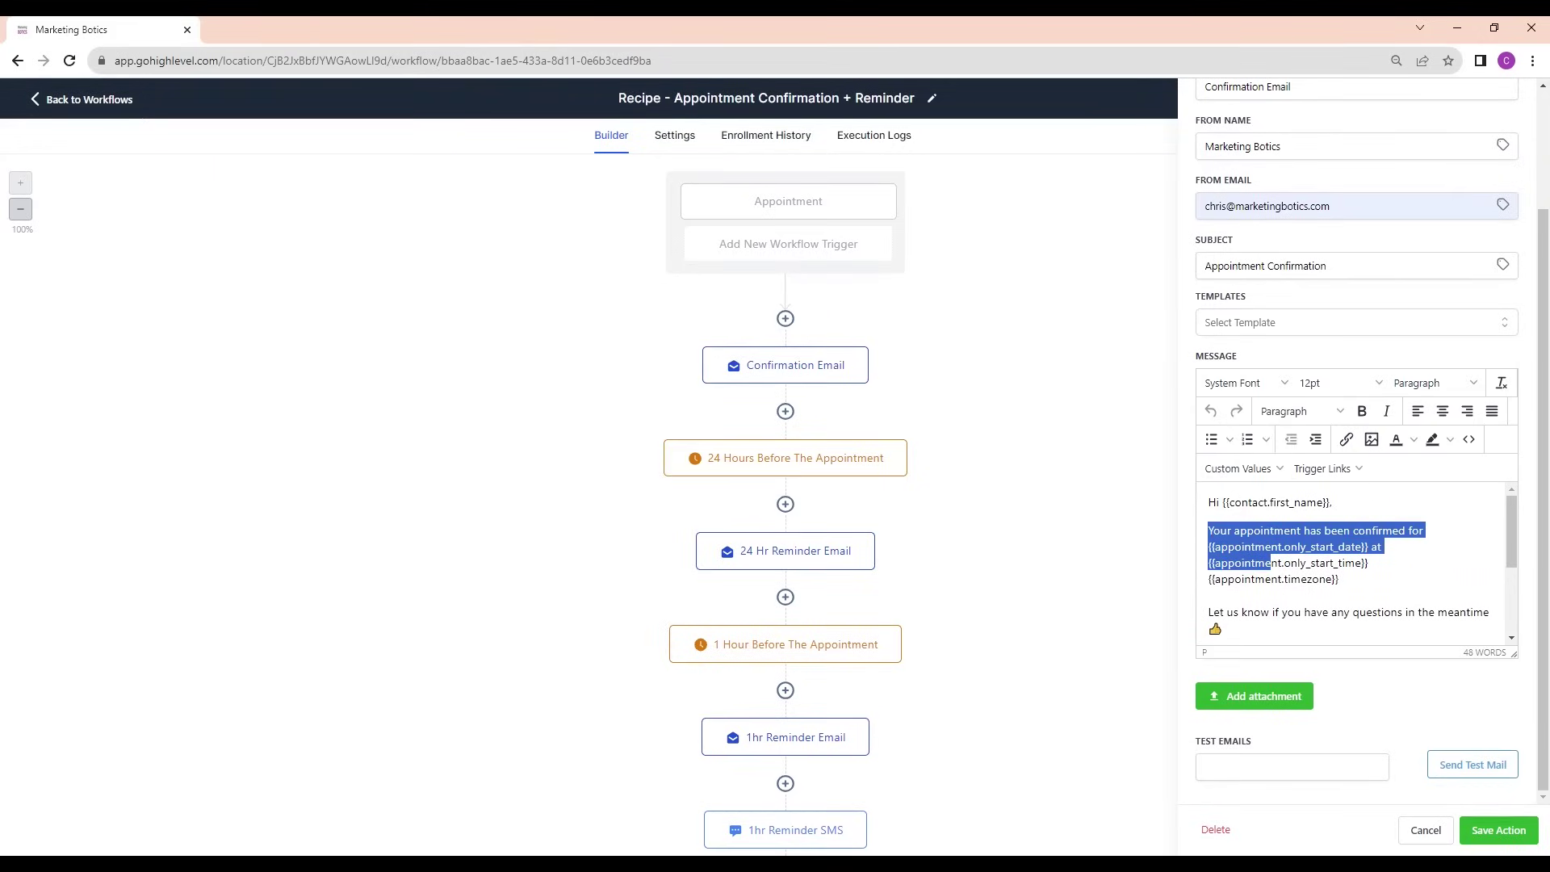
left_click(1235, 530)
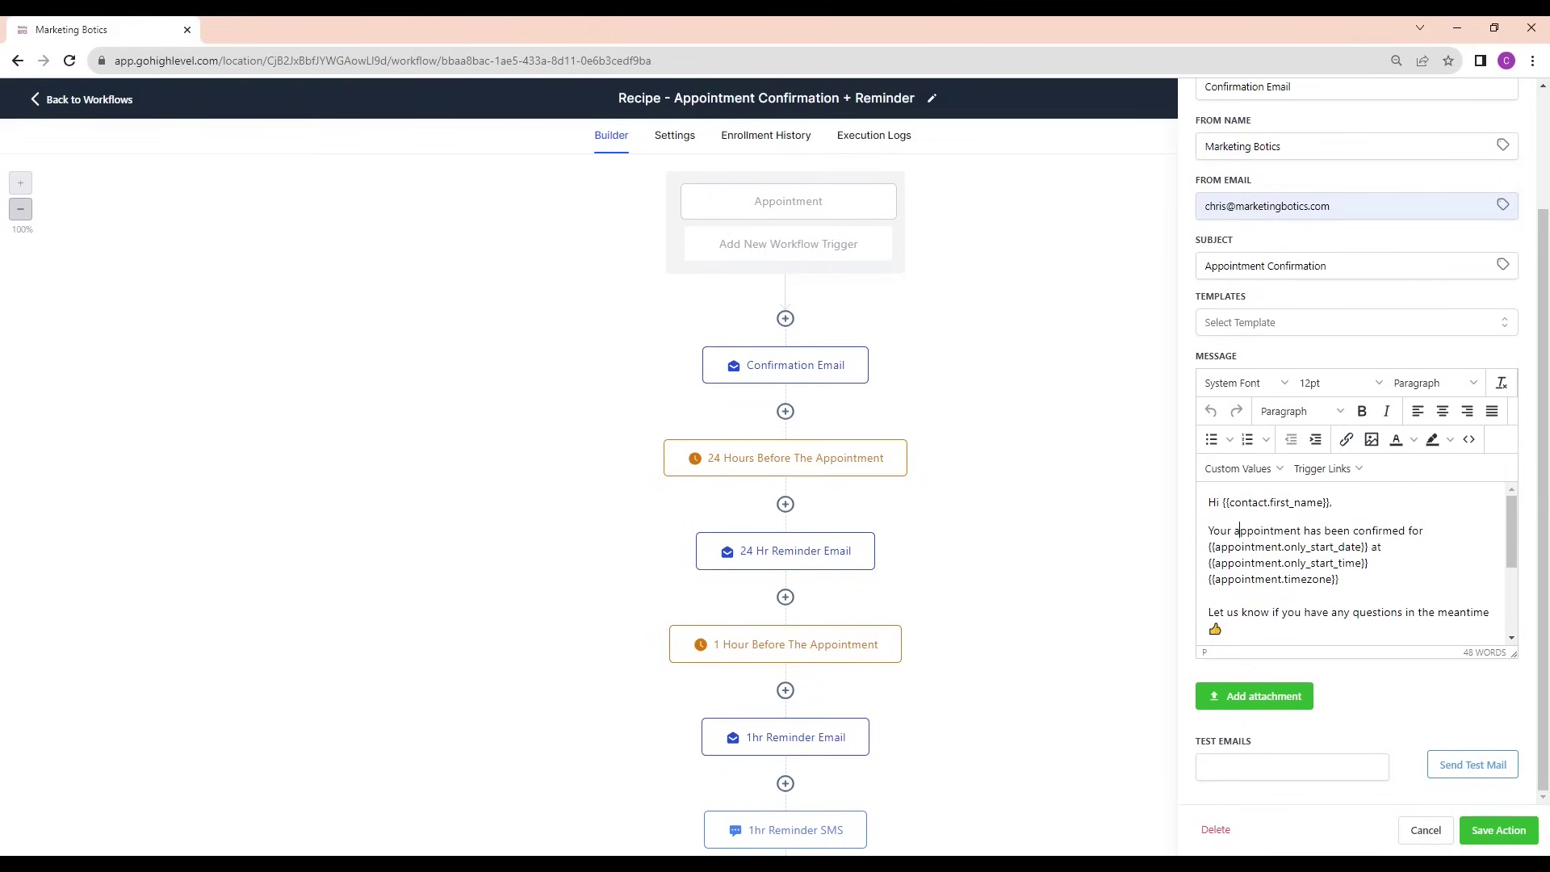
left_click_drag(1340, 579, 1220, 547)
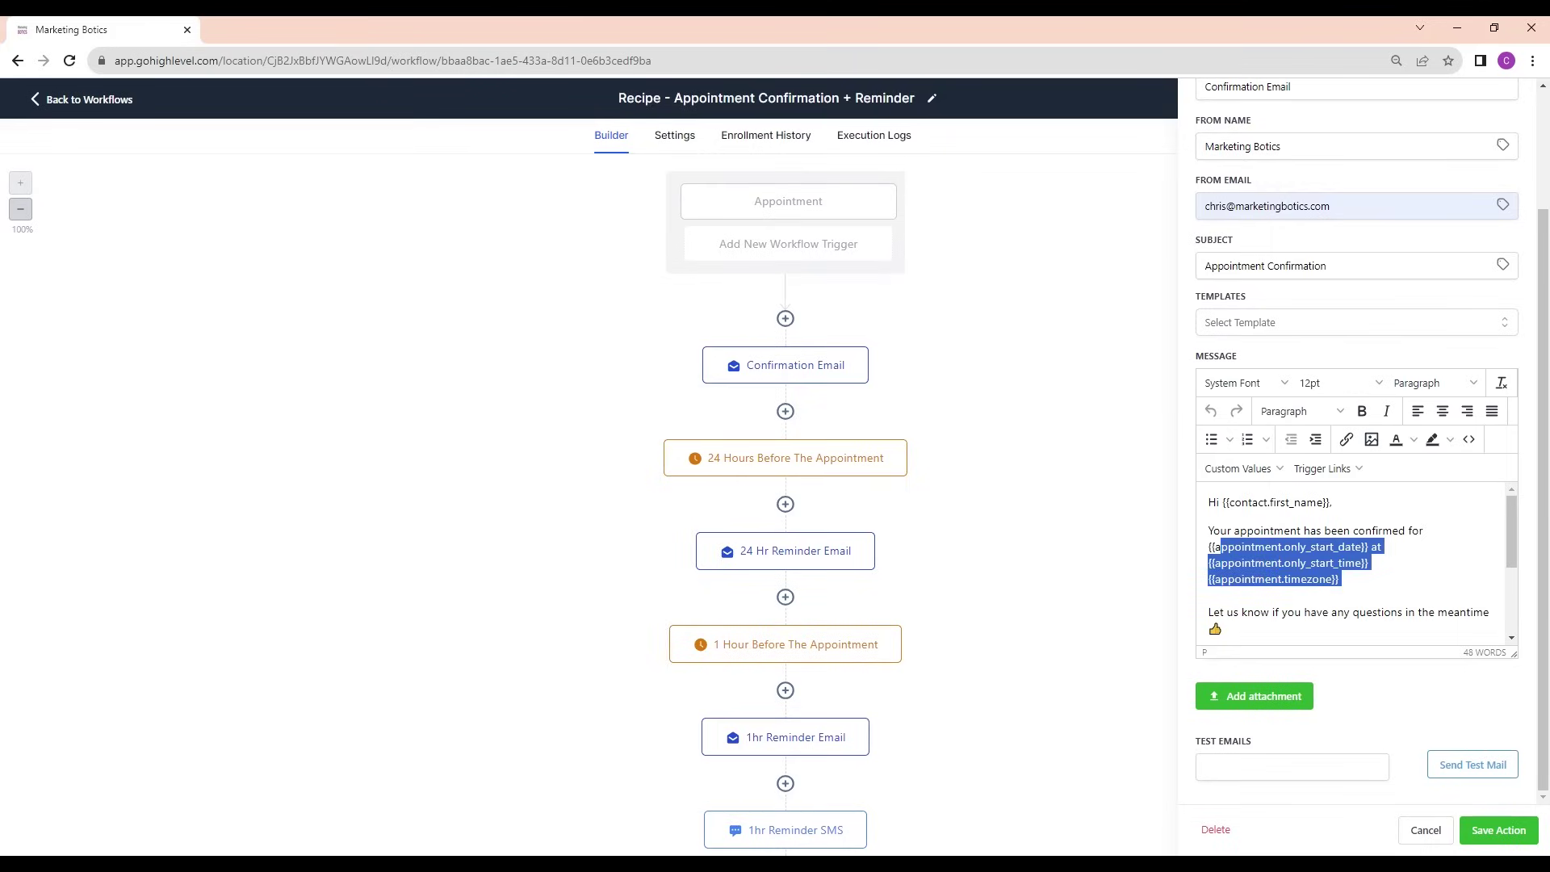
left_click(1219, 547)
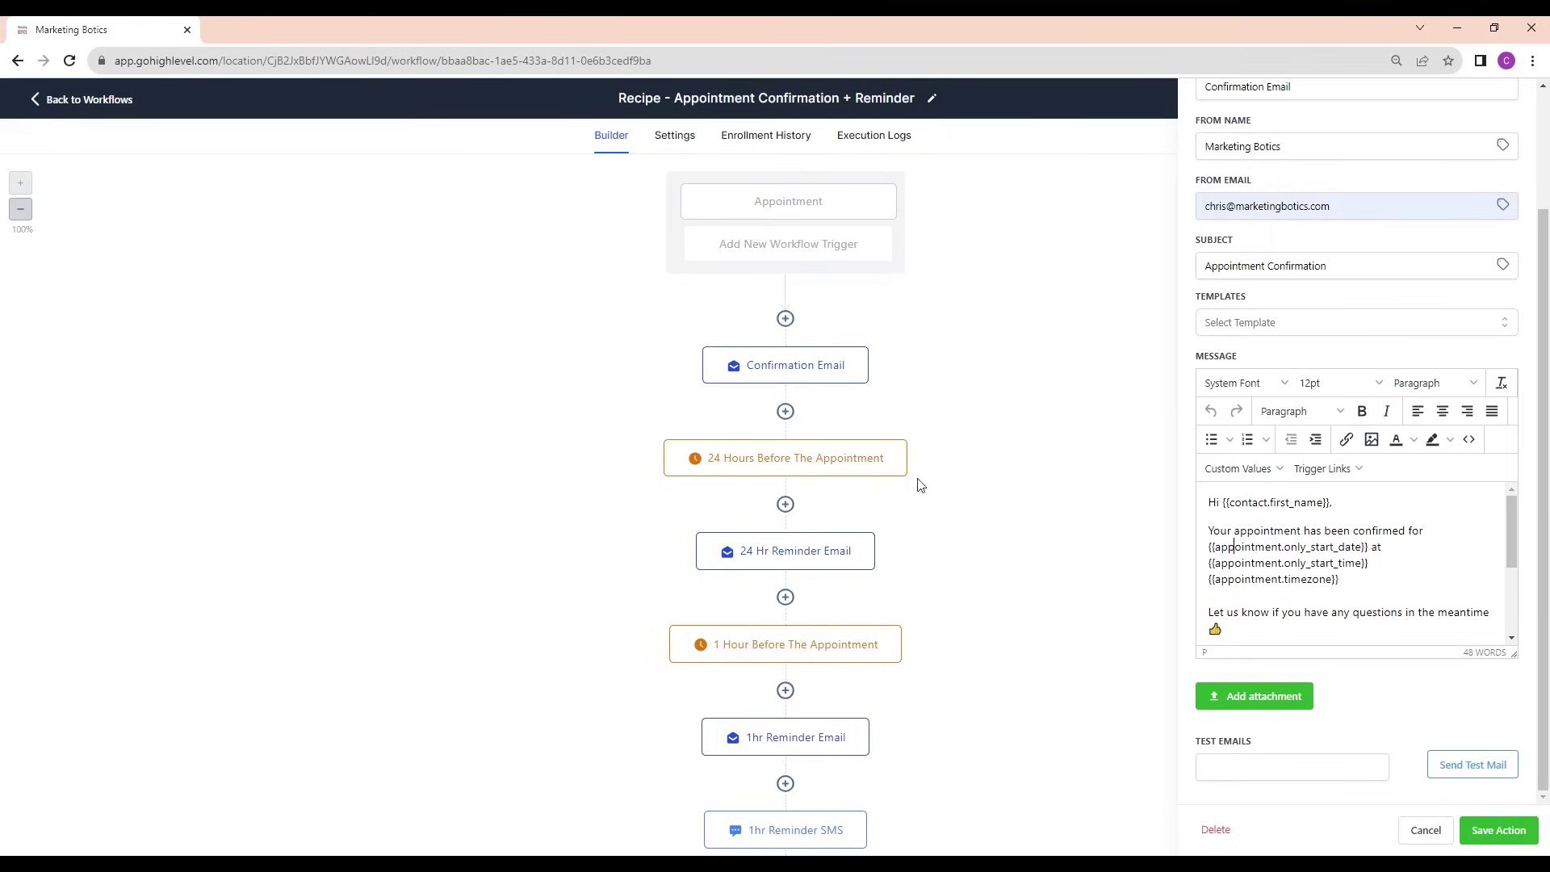
left_click(1498, 830)
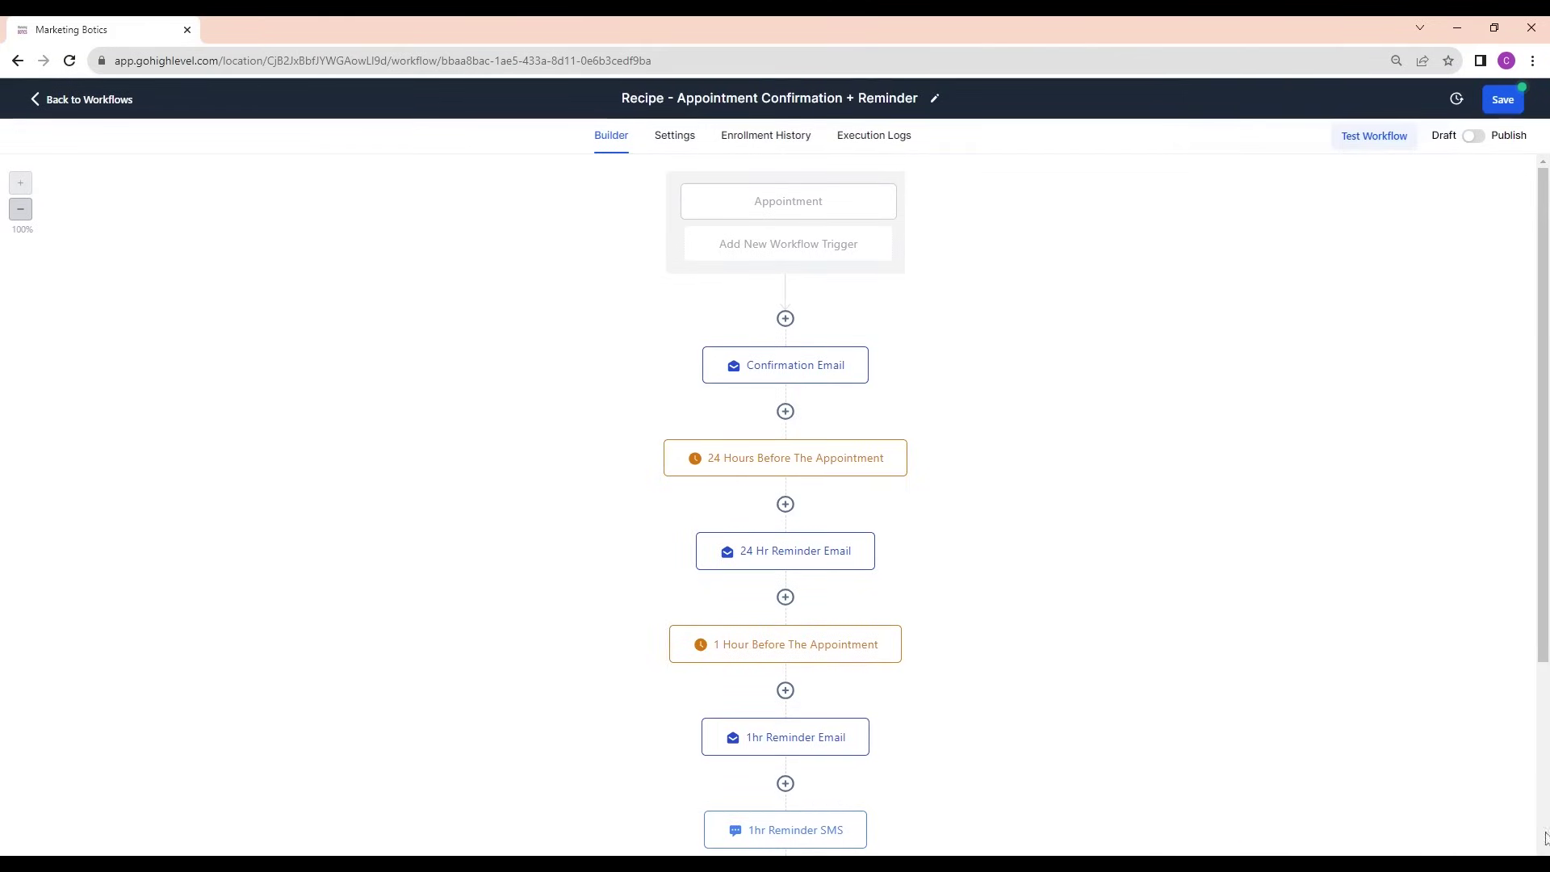
Check the default sender name and email fields in the workflow Settings
left_click(675, 137)
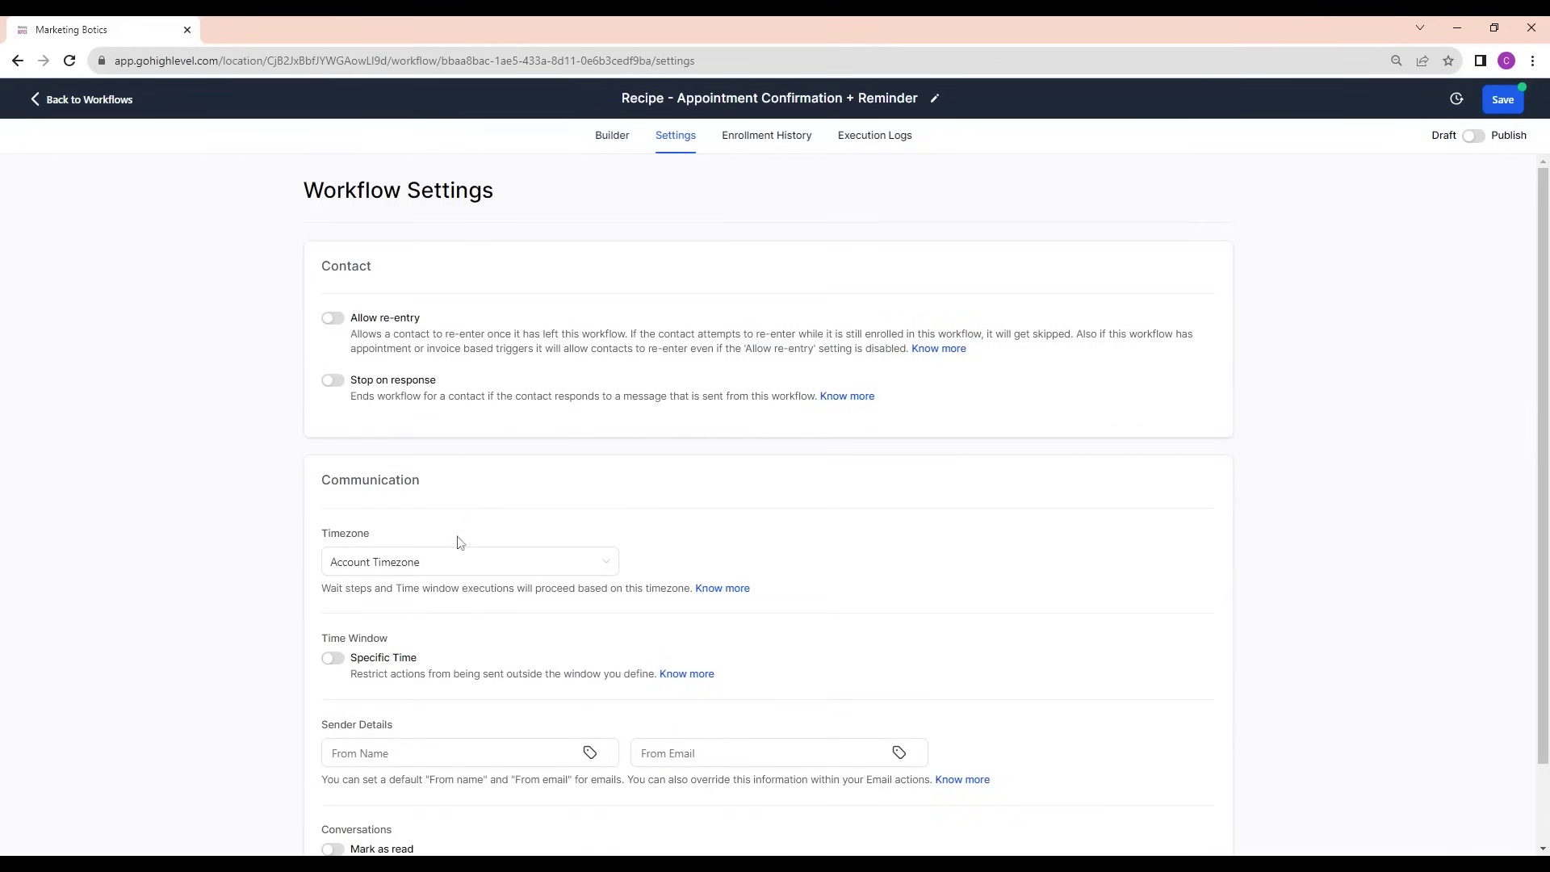
scroll(458, 542, "down", 1)
left_click(452, 662)
key("Tab")
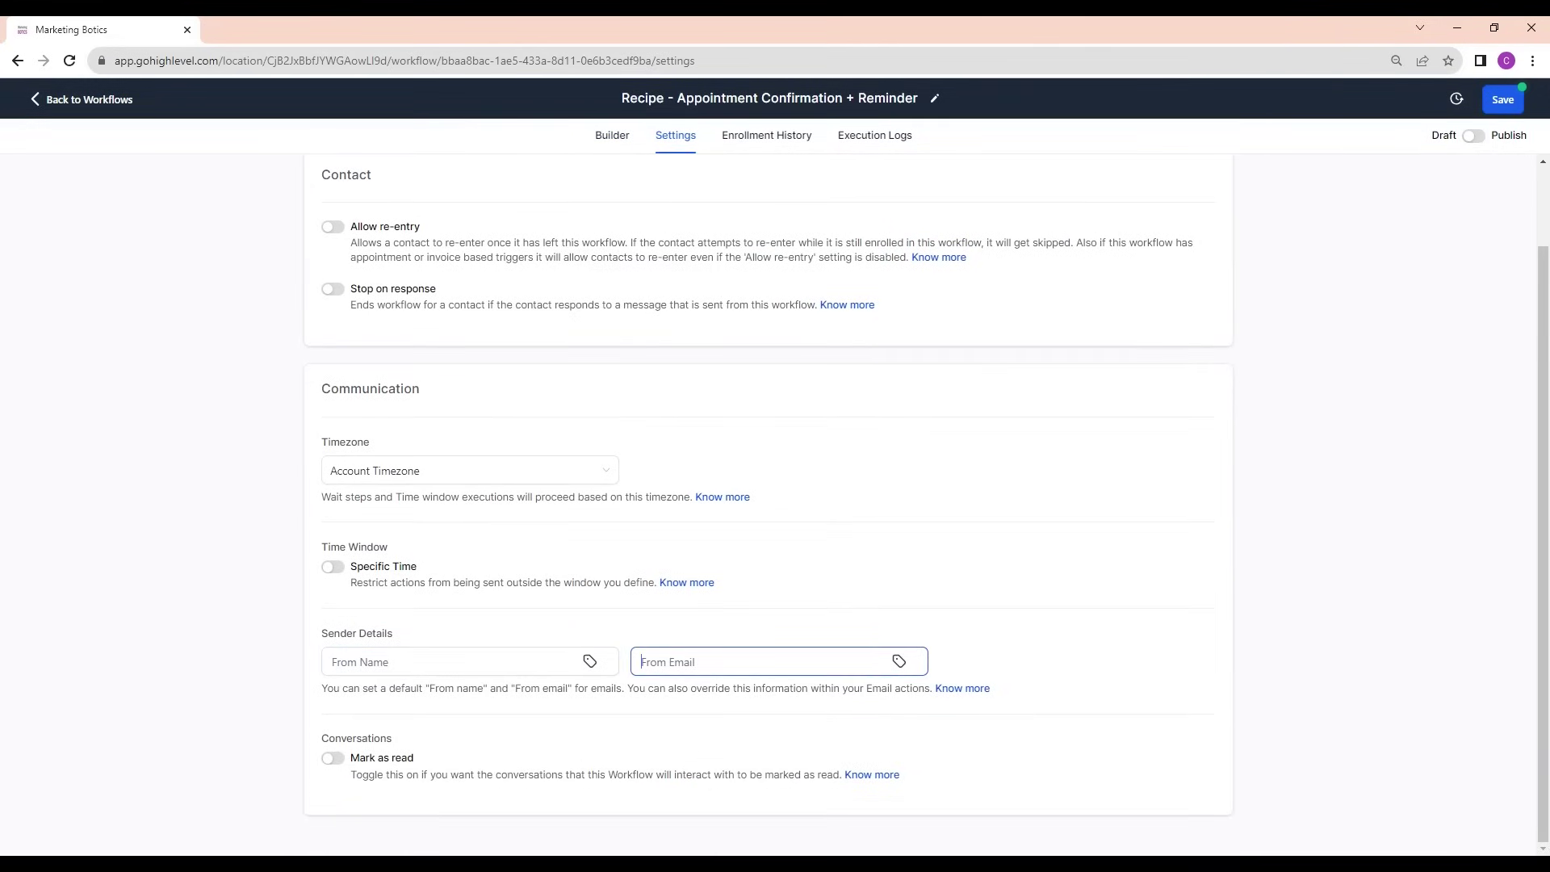
key("shift+Tab")
key("Tab")
key("shift+Tab")
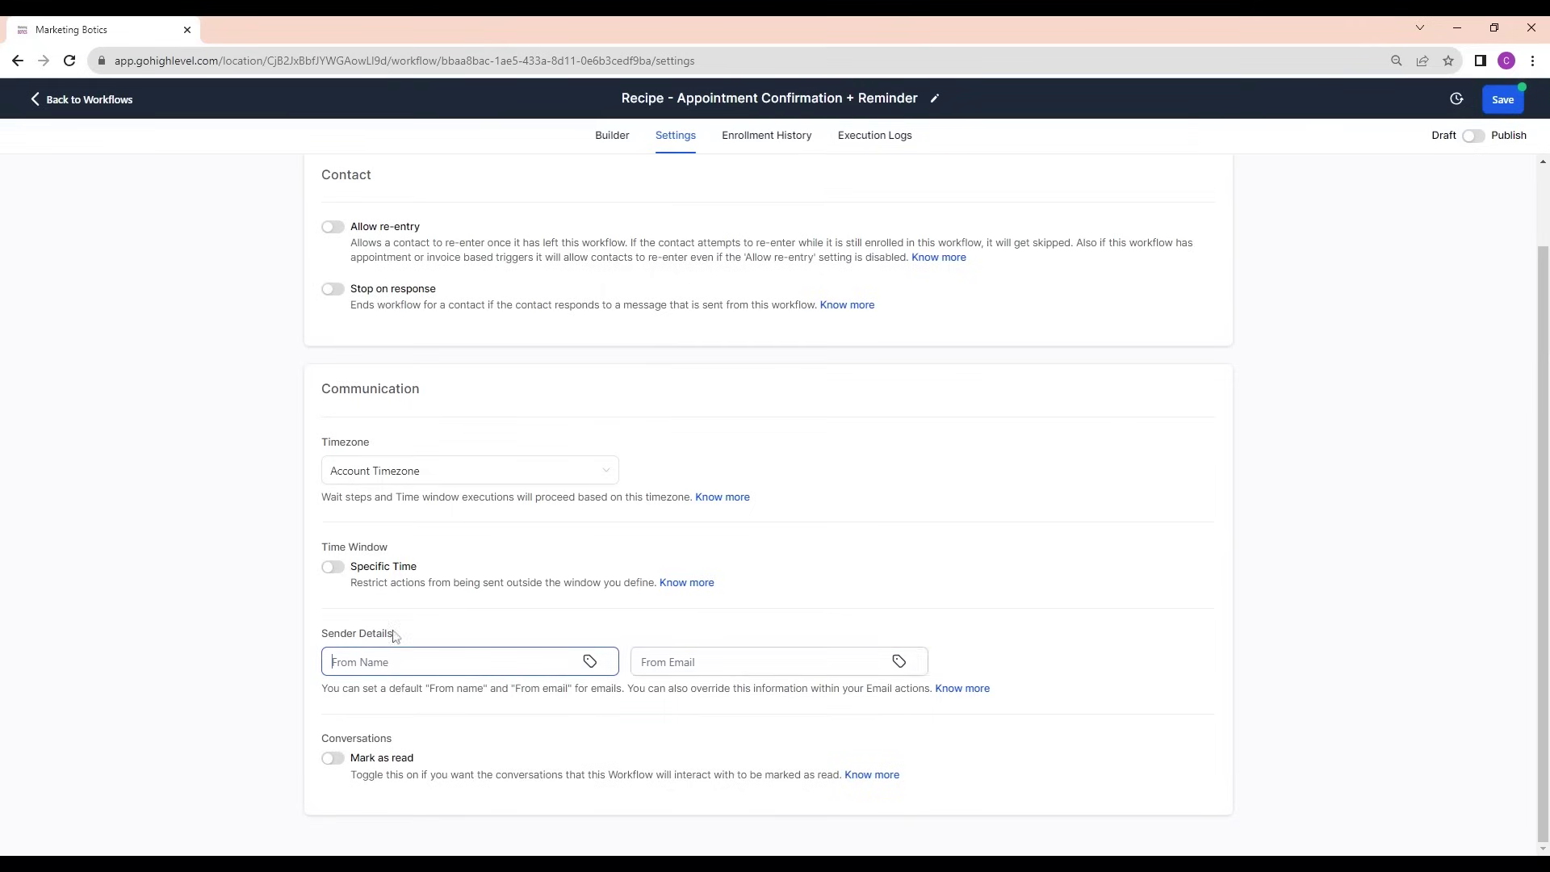
scroll(339, 566, "up", 2)
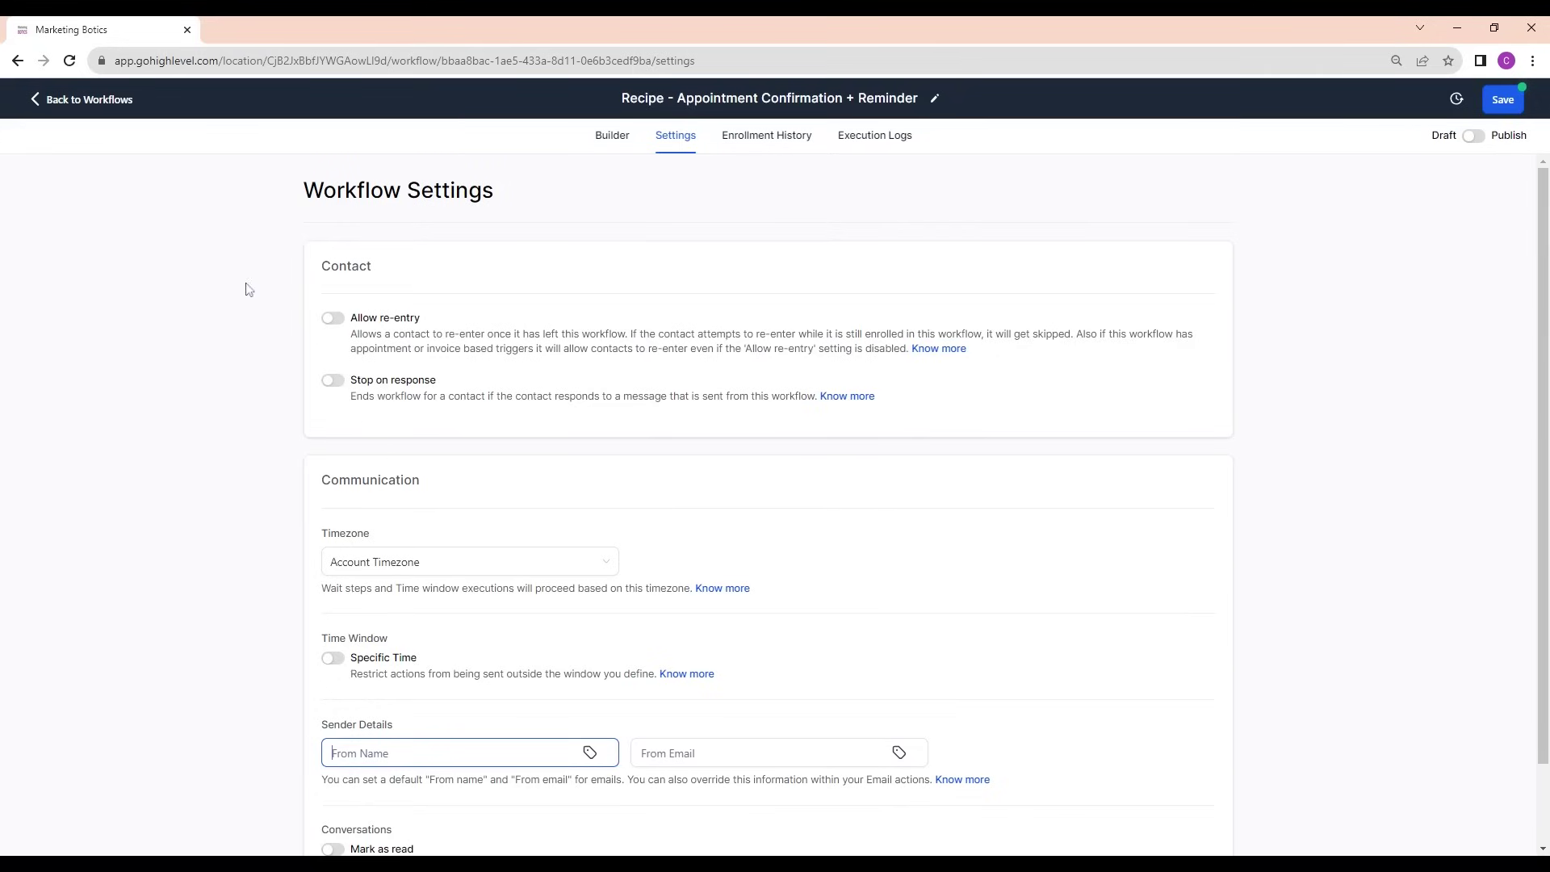
left_click_drag(376, 381, 440, 385)
left_click(452, 389)
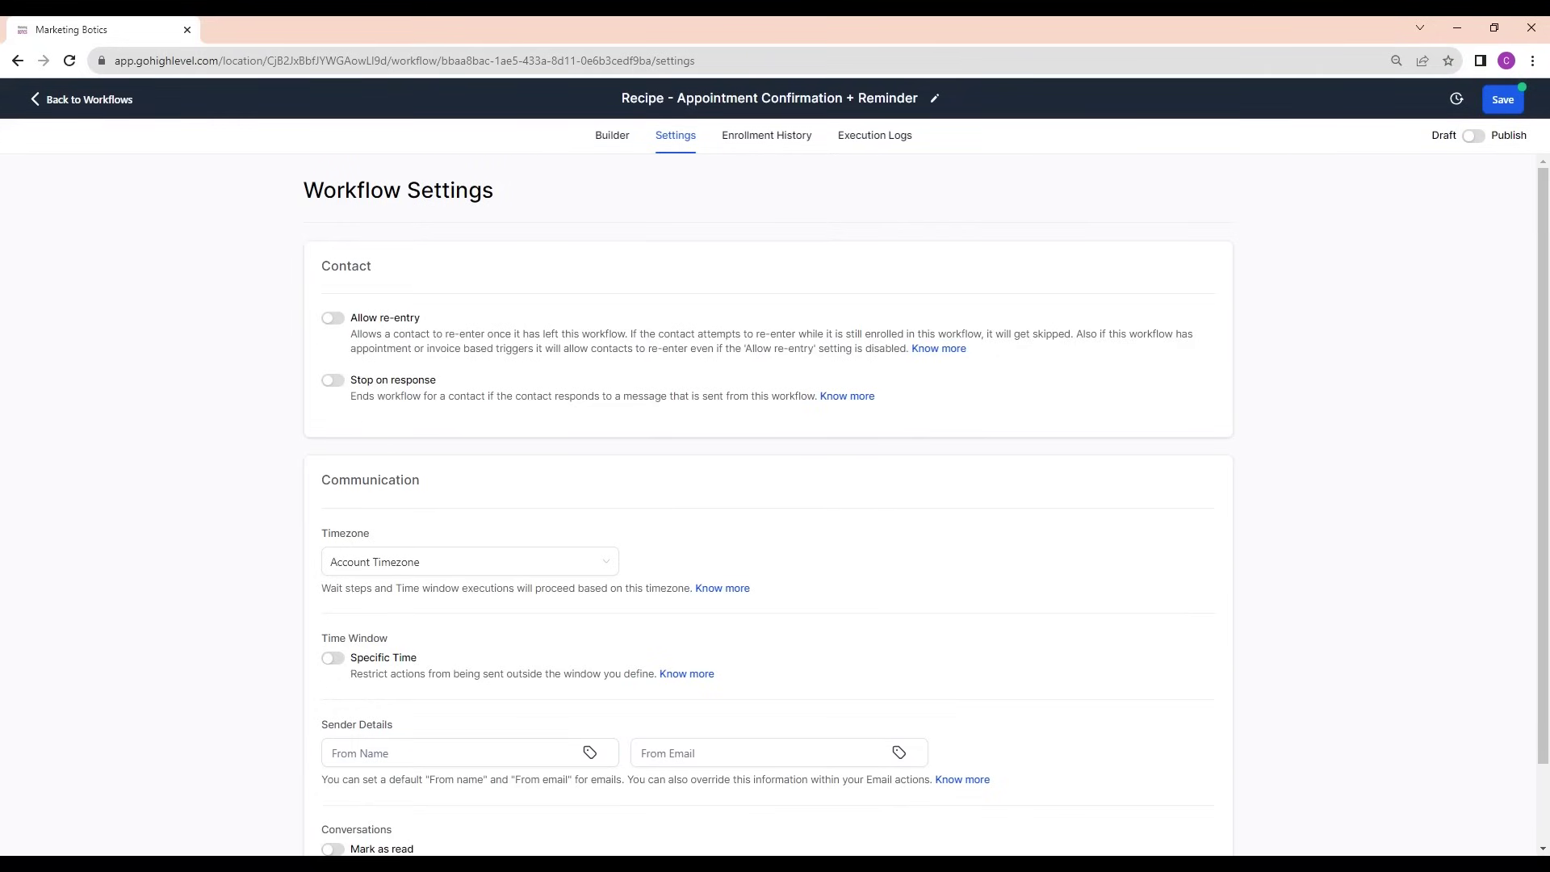
Show the workflow's Enrollment History, which has no enrollments yet
scroll(471, 515, "down", 1)
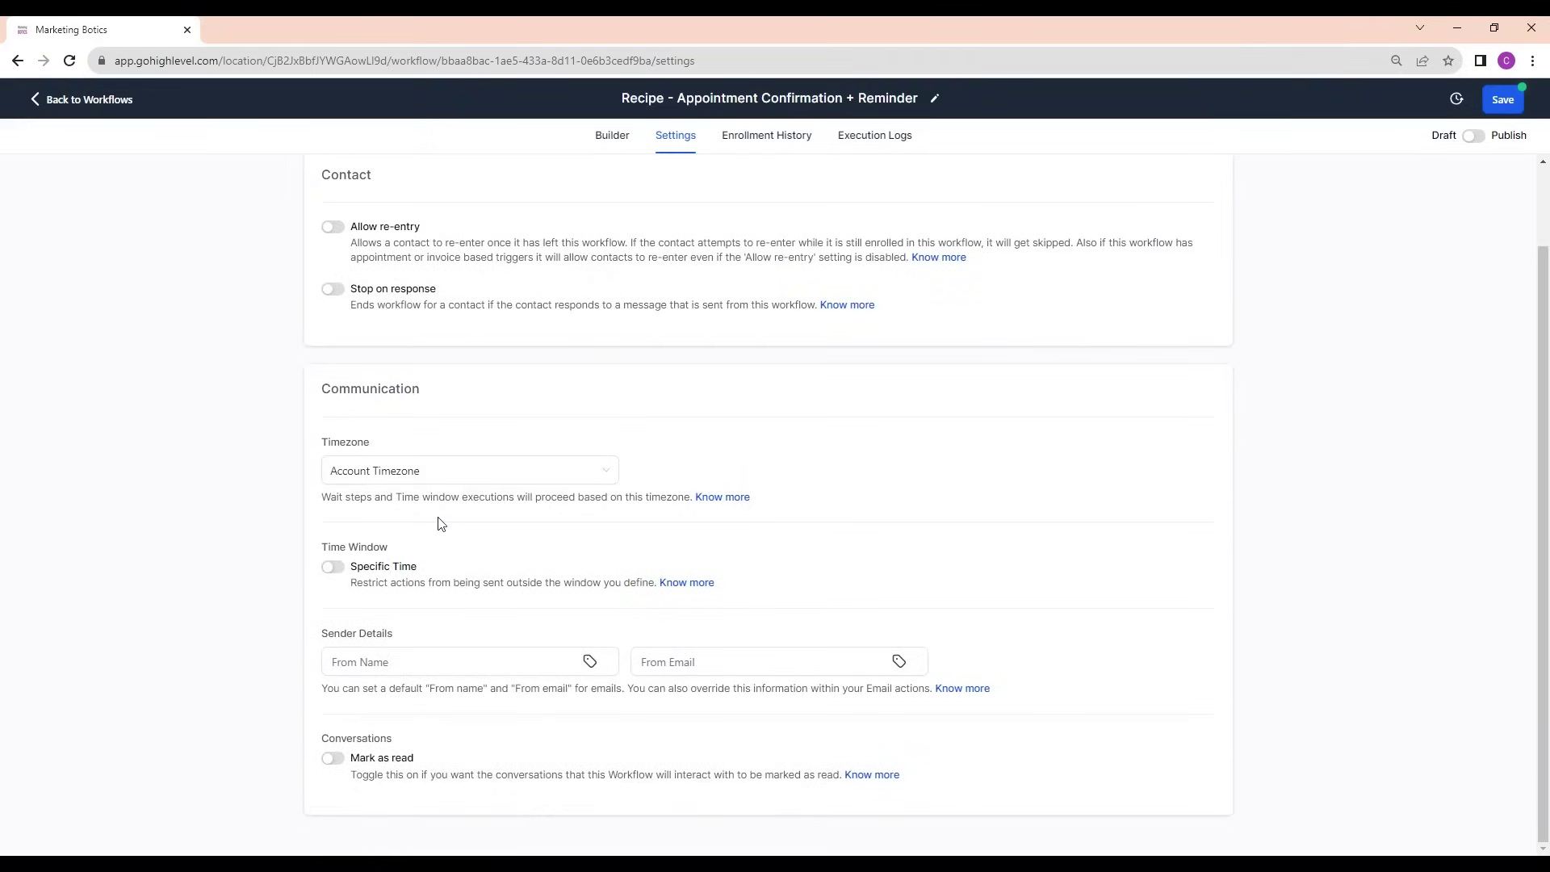
scroll(444, 513, "up", 1)
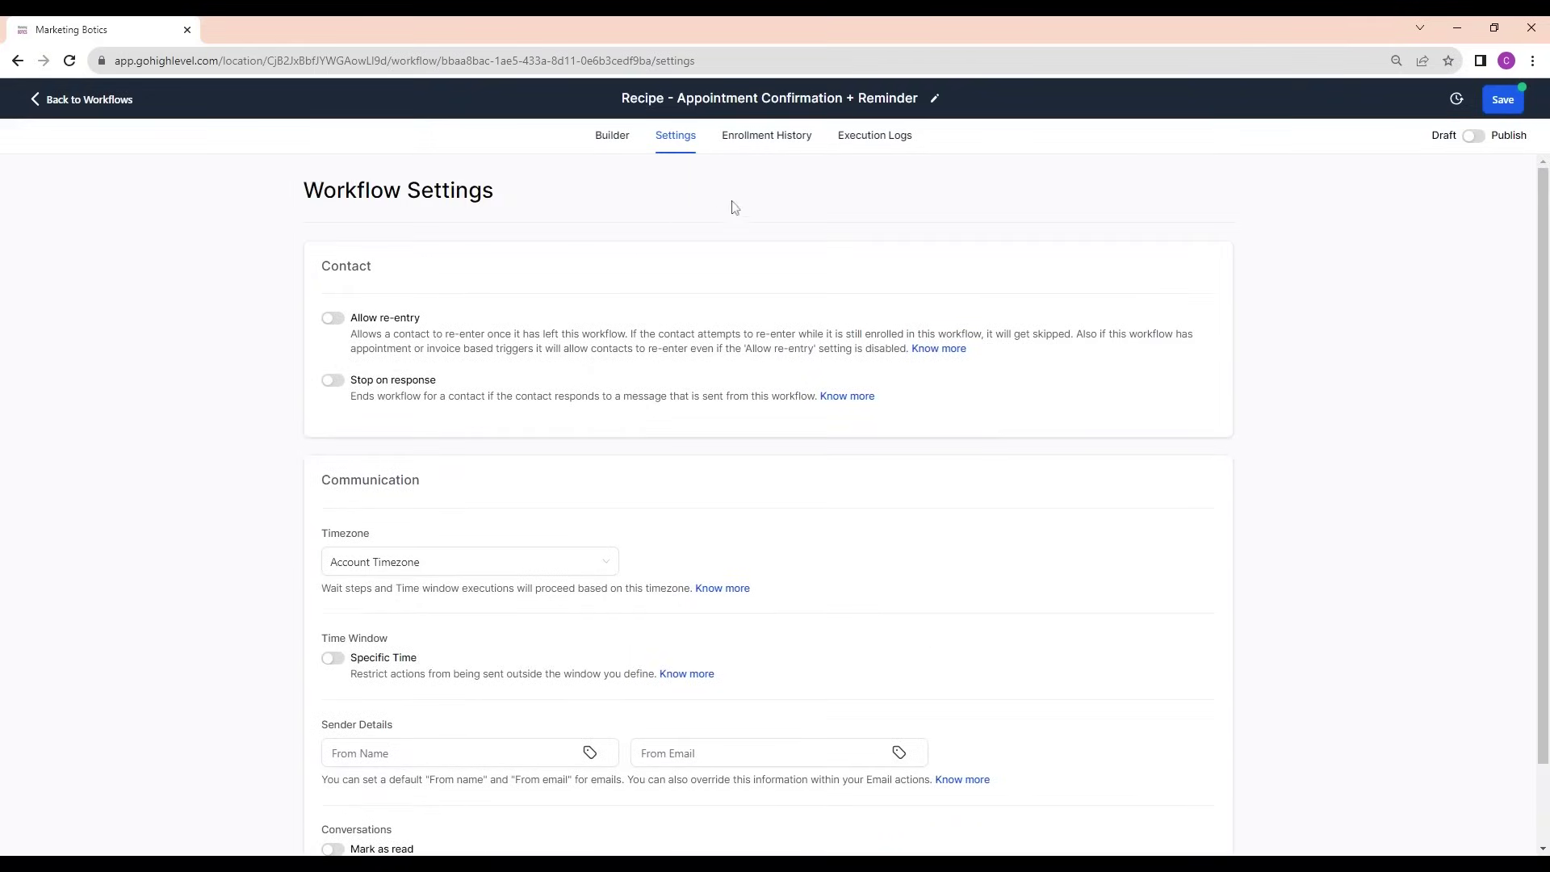
left_click(759, 137)
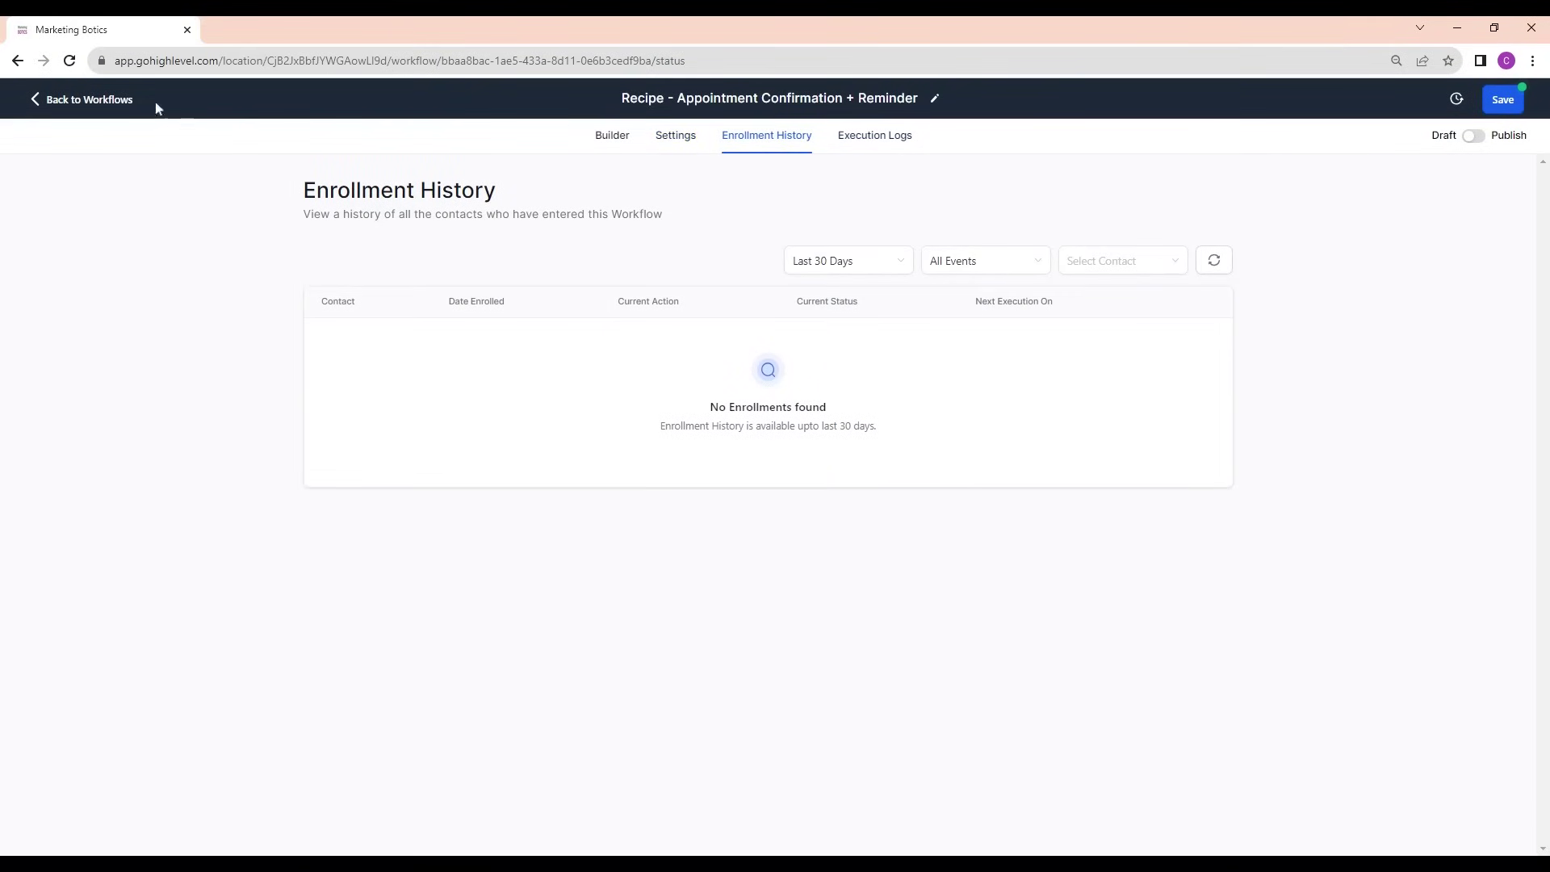
Return to the Workflow List without saving and dismiss the phone configuration warning
left_click(100, 105)
left_click(924, 511)
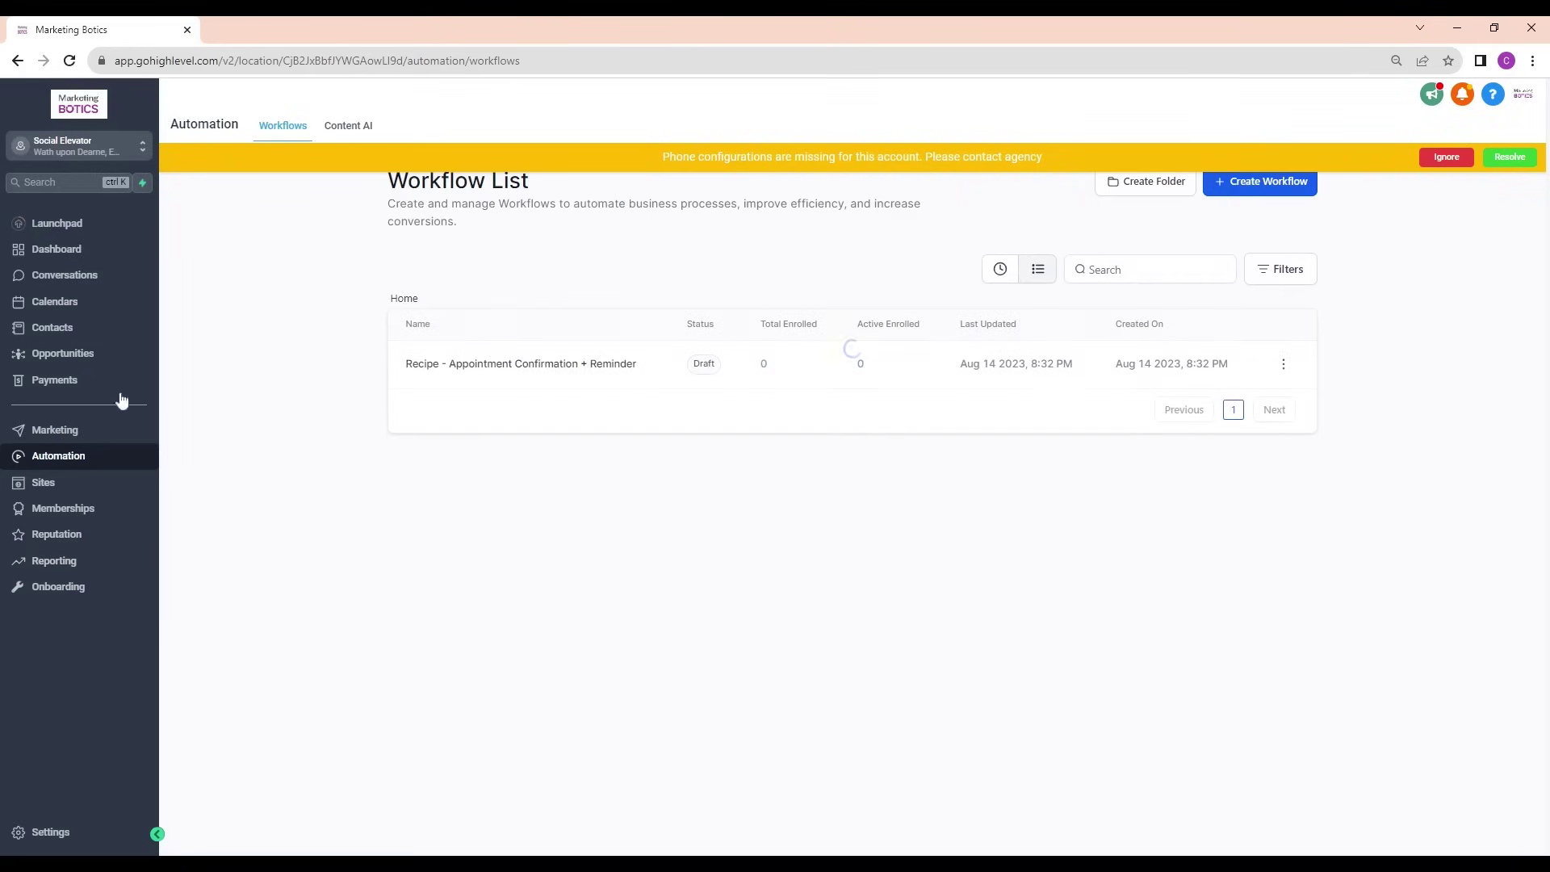
left_click(1446, 156)
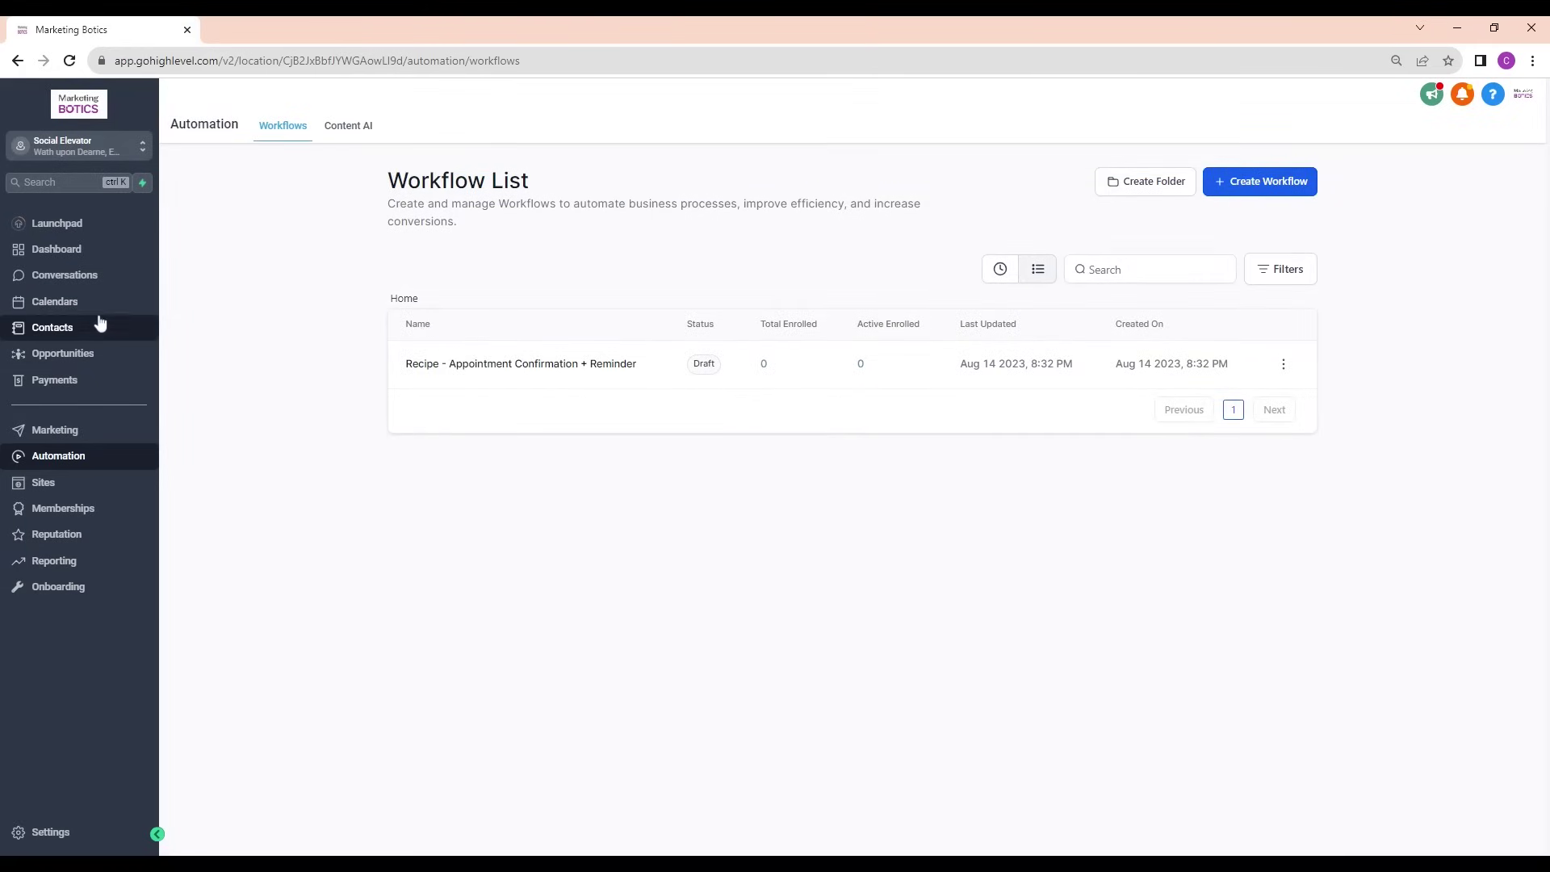